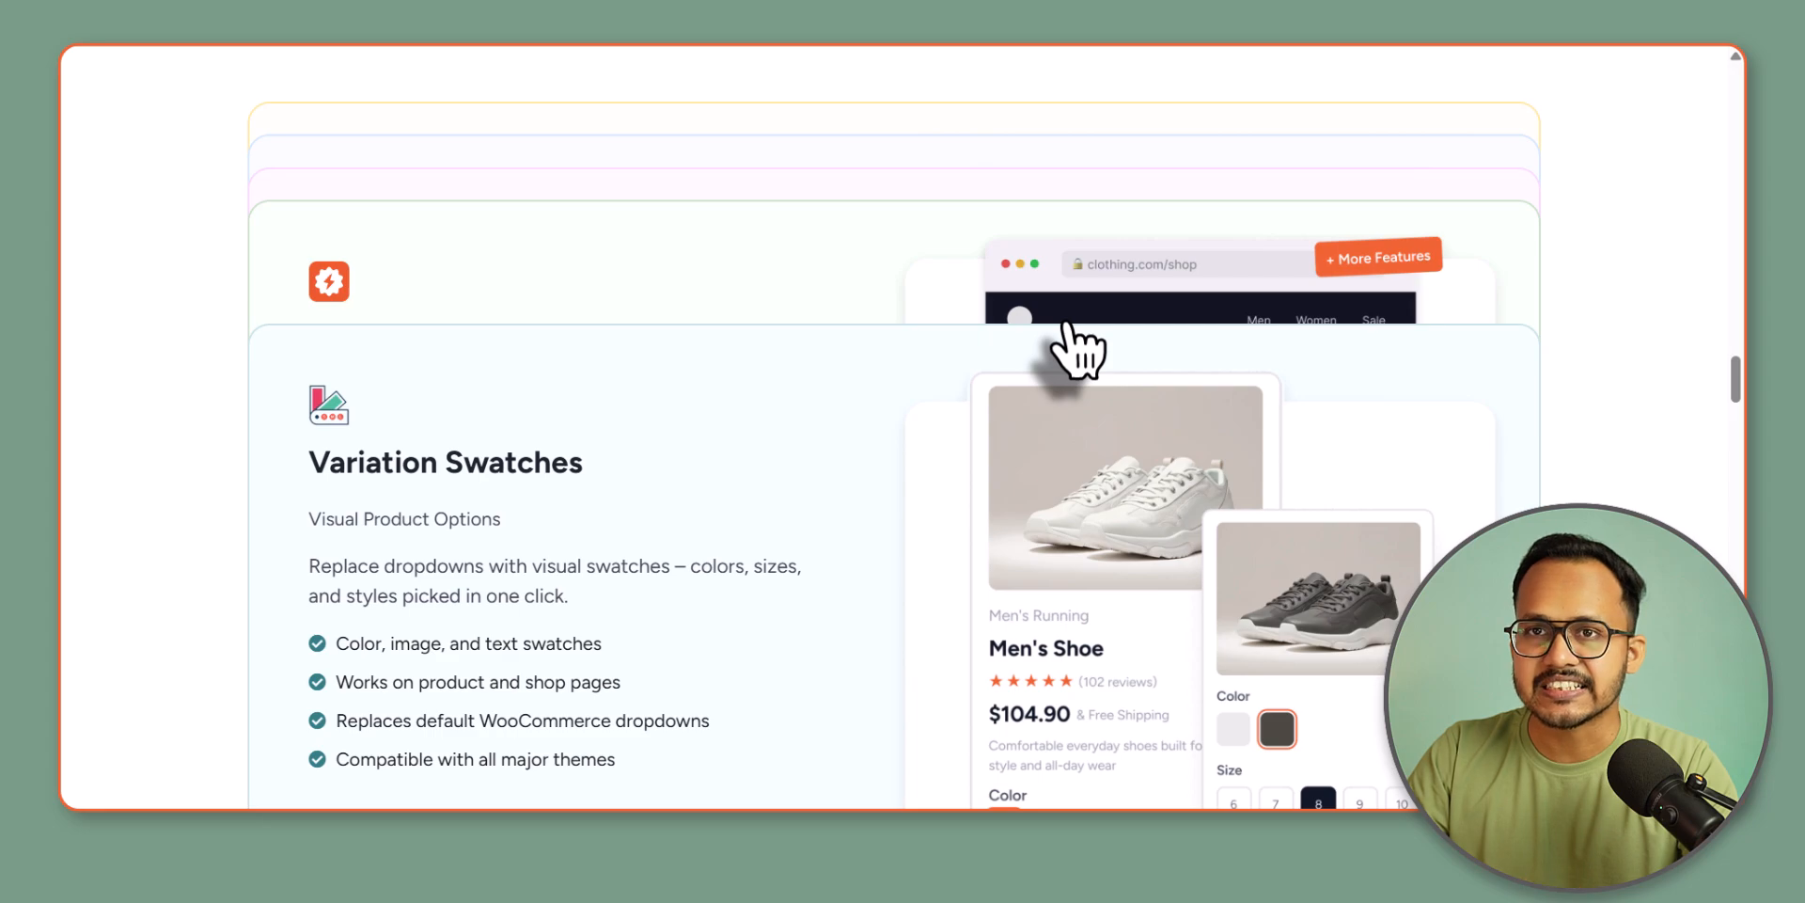
- Examine how the product cards stack in the "Plugins for Every Stage of the Sale" section of the reference site
scroll(1077, 349, down, 6)
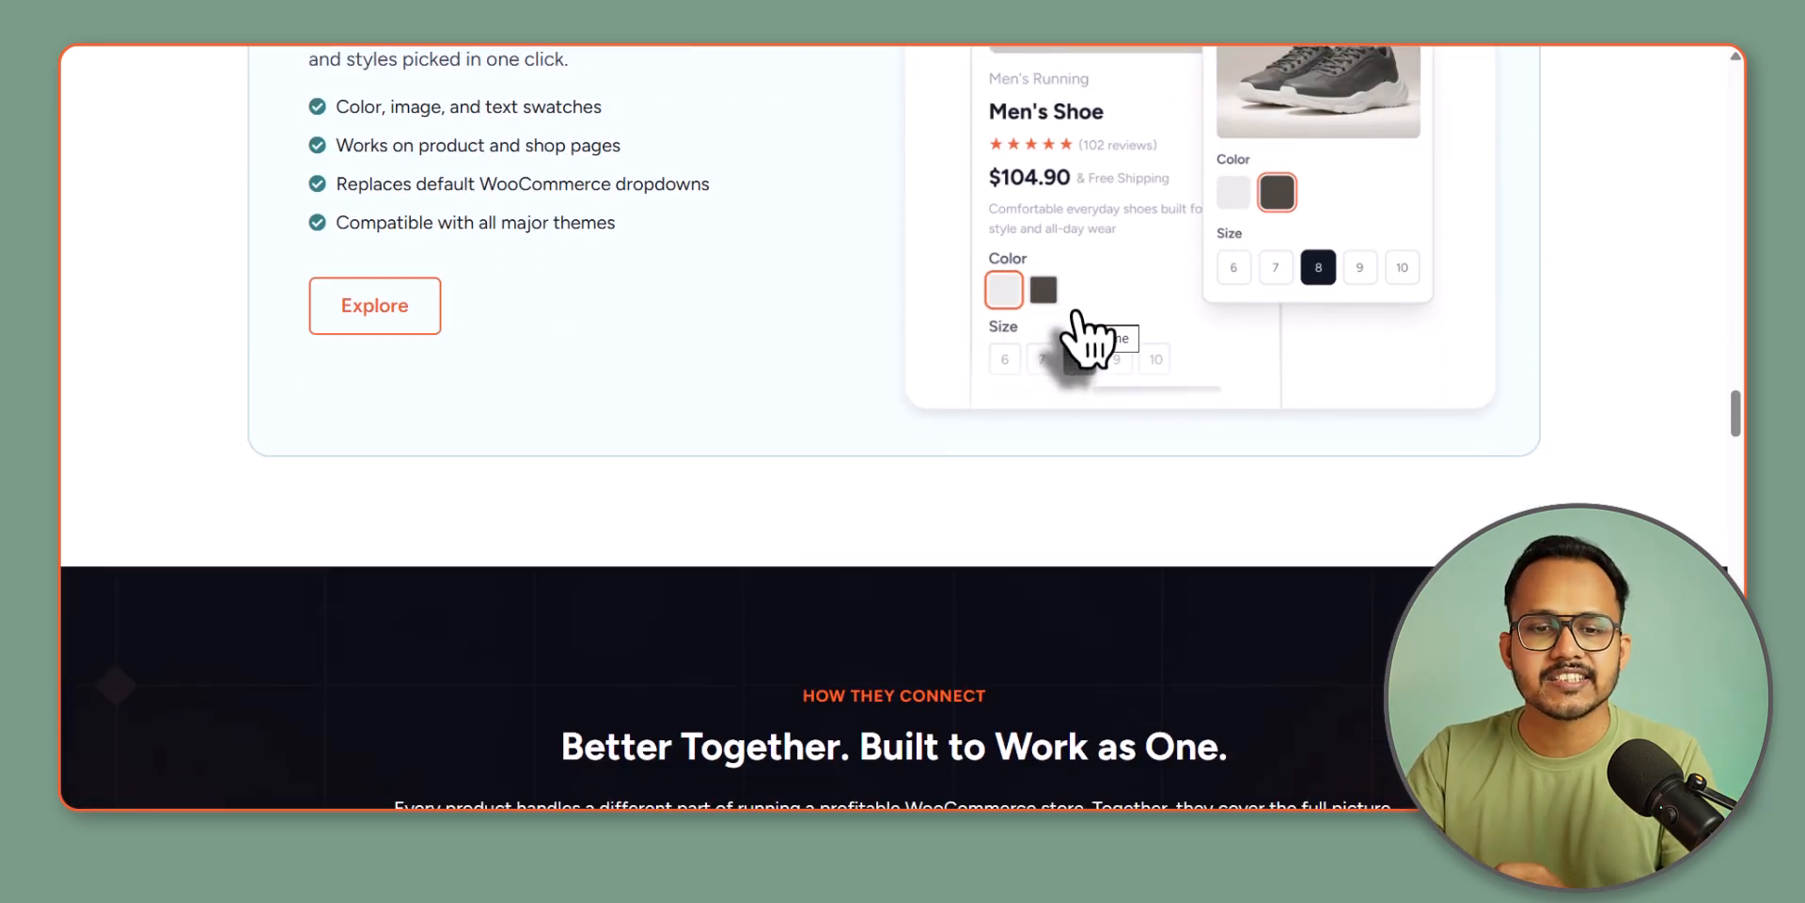
scroll(1086, 338, up, 10)
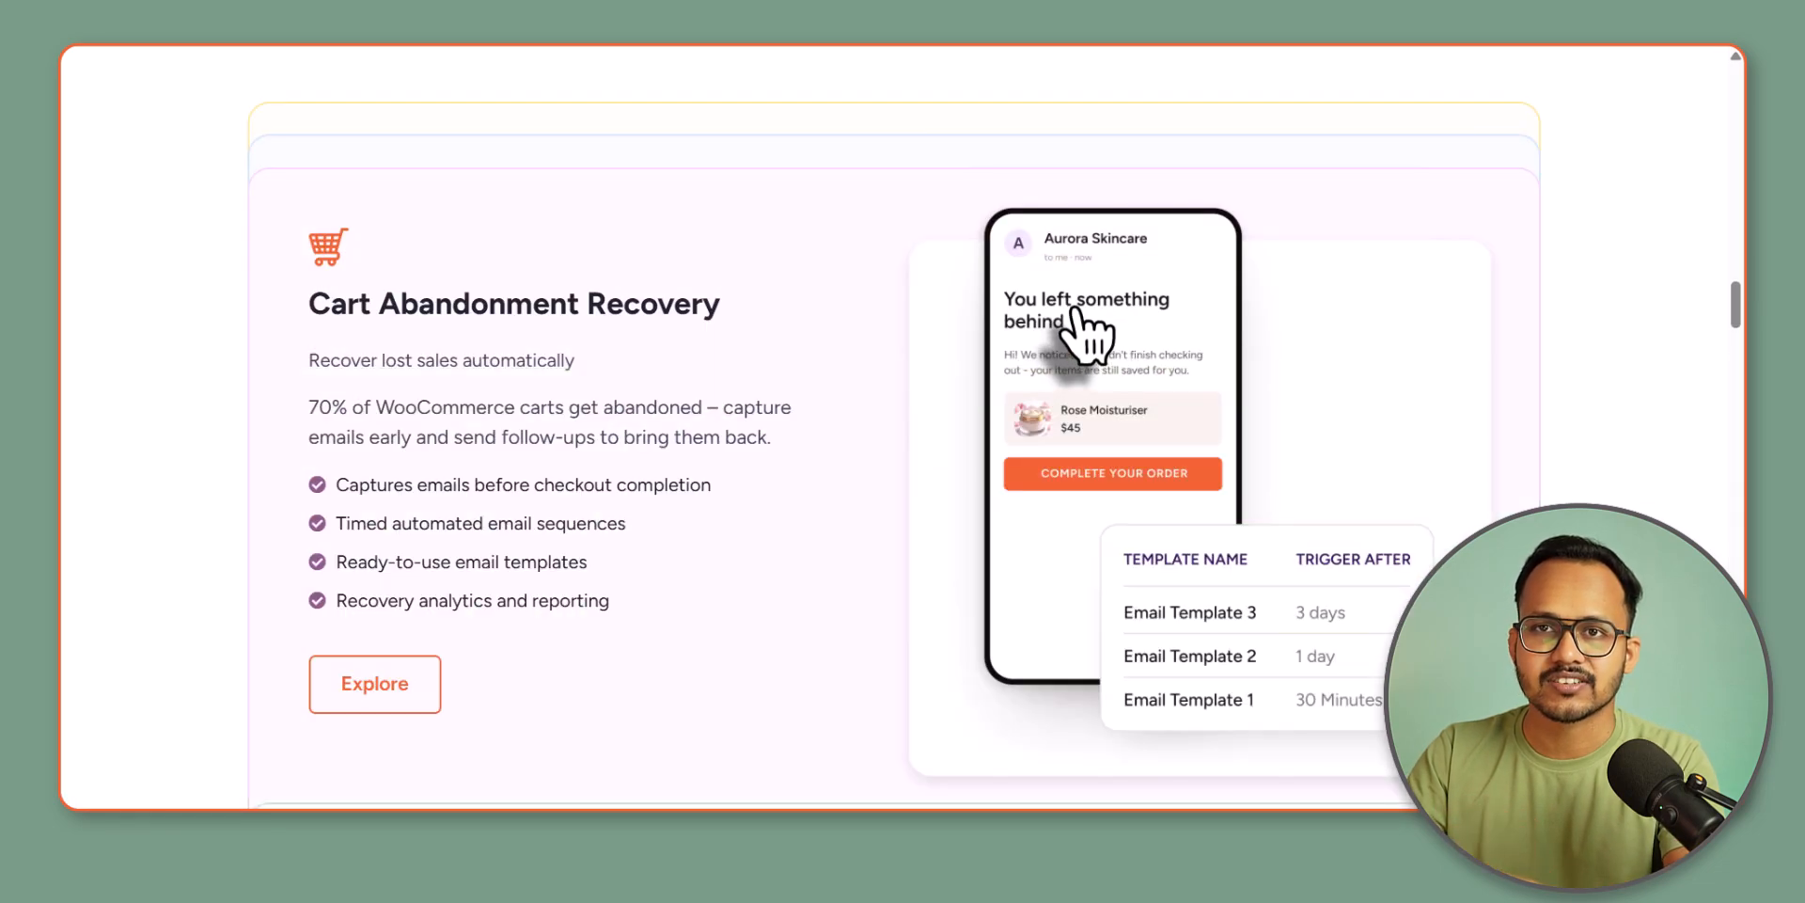
scroll(1079, 320, up, 12)
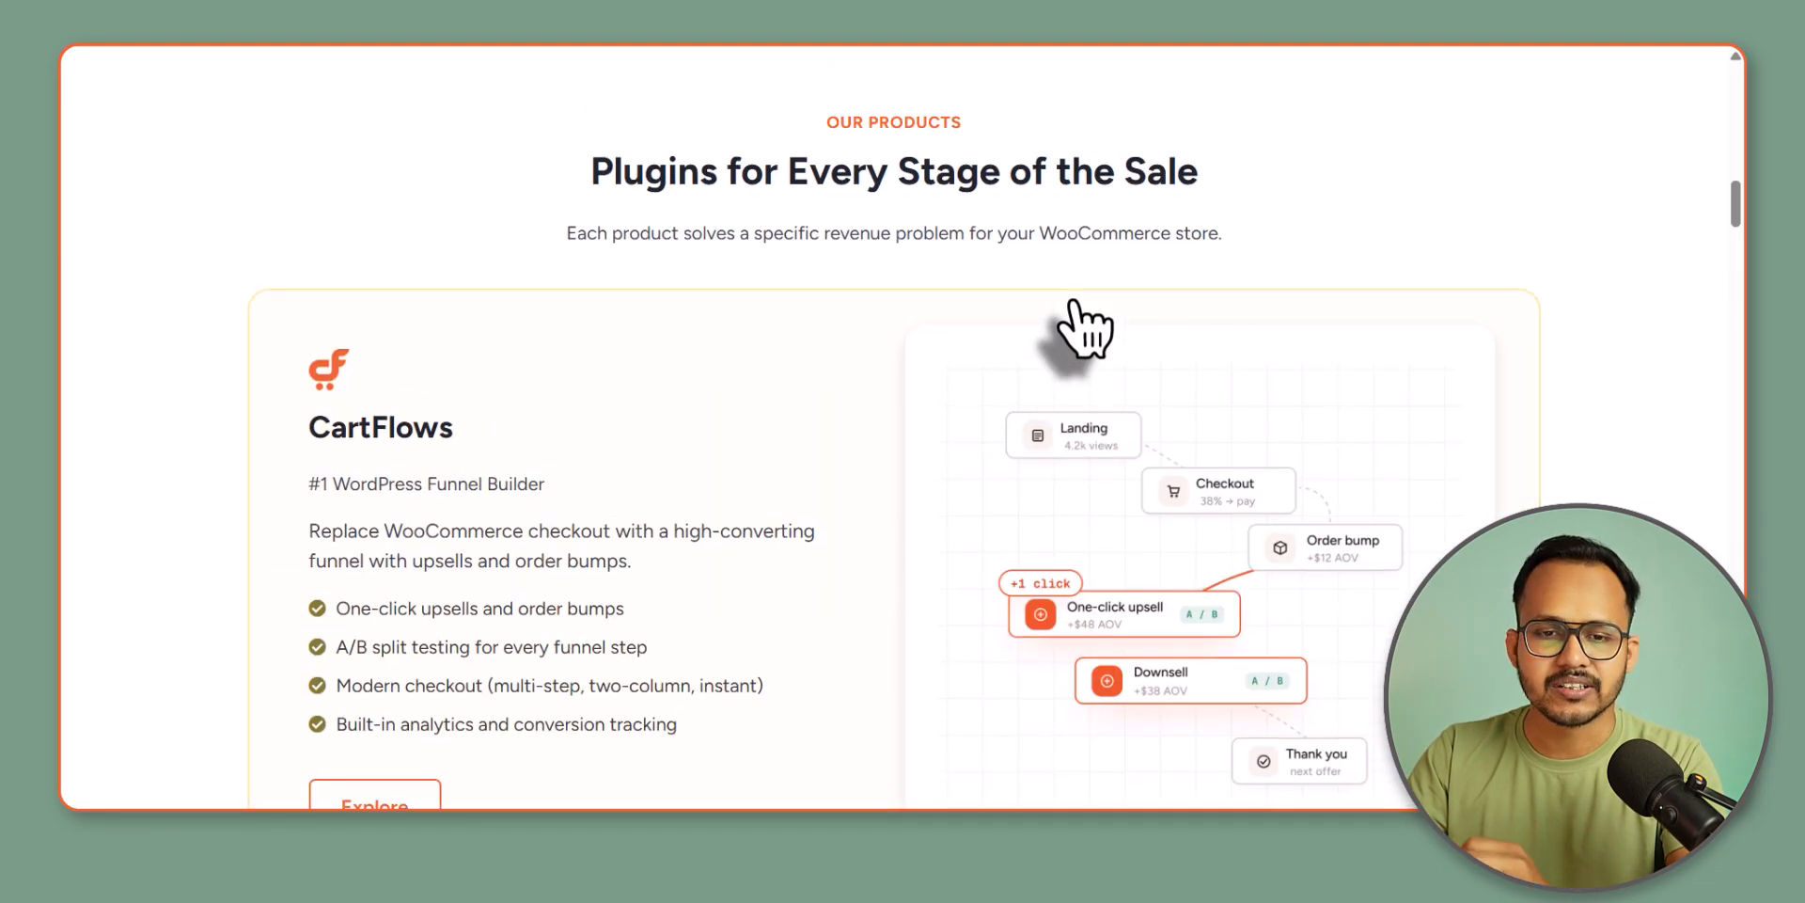
scroll(1082, 329, up, 4)
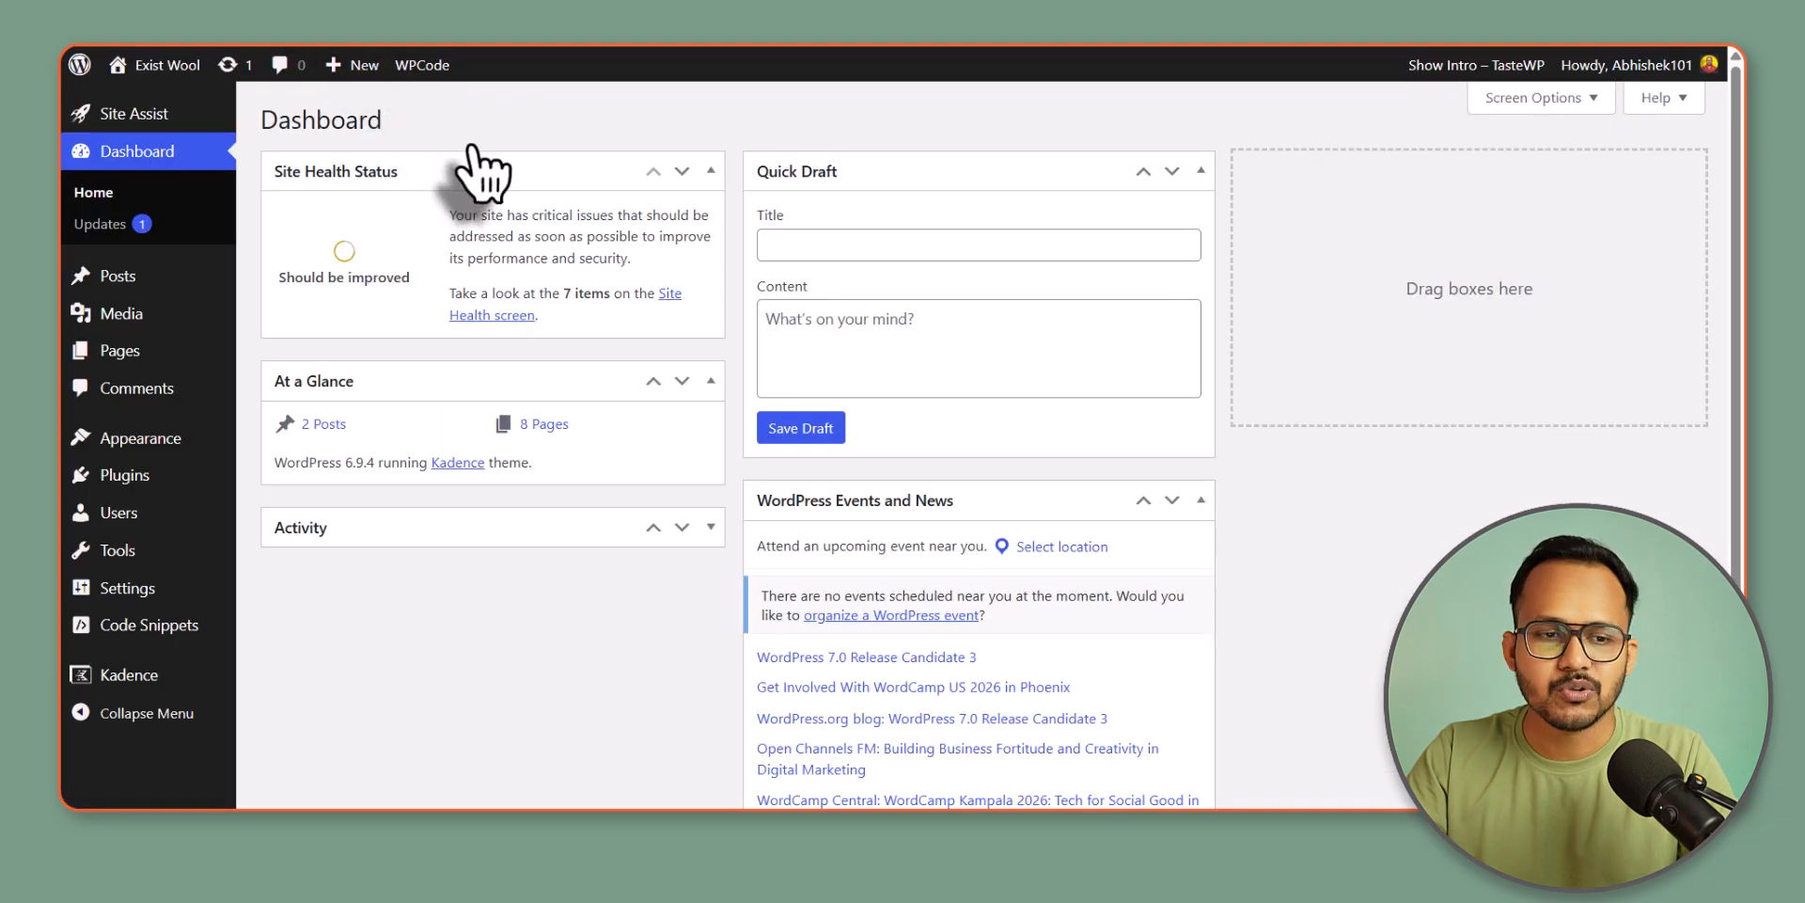
- Create a new WordPress page titled "Sticky section (Kadence)"
mouse_move(235, 353)
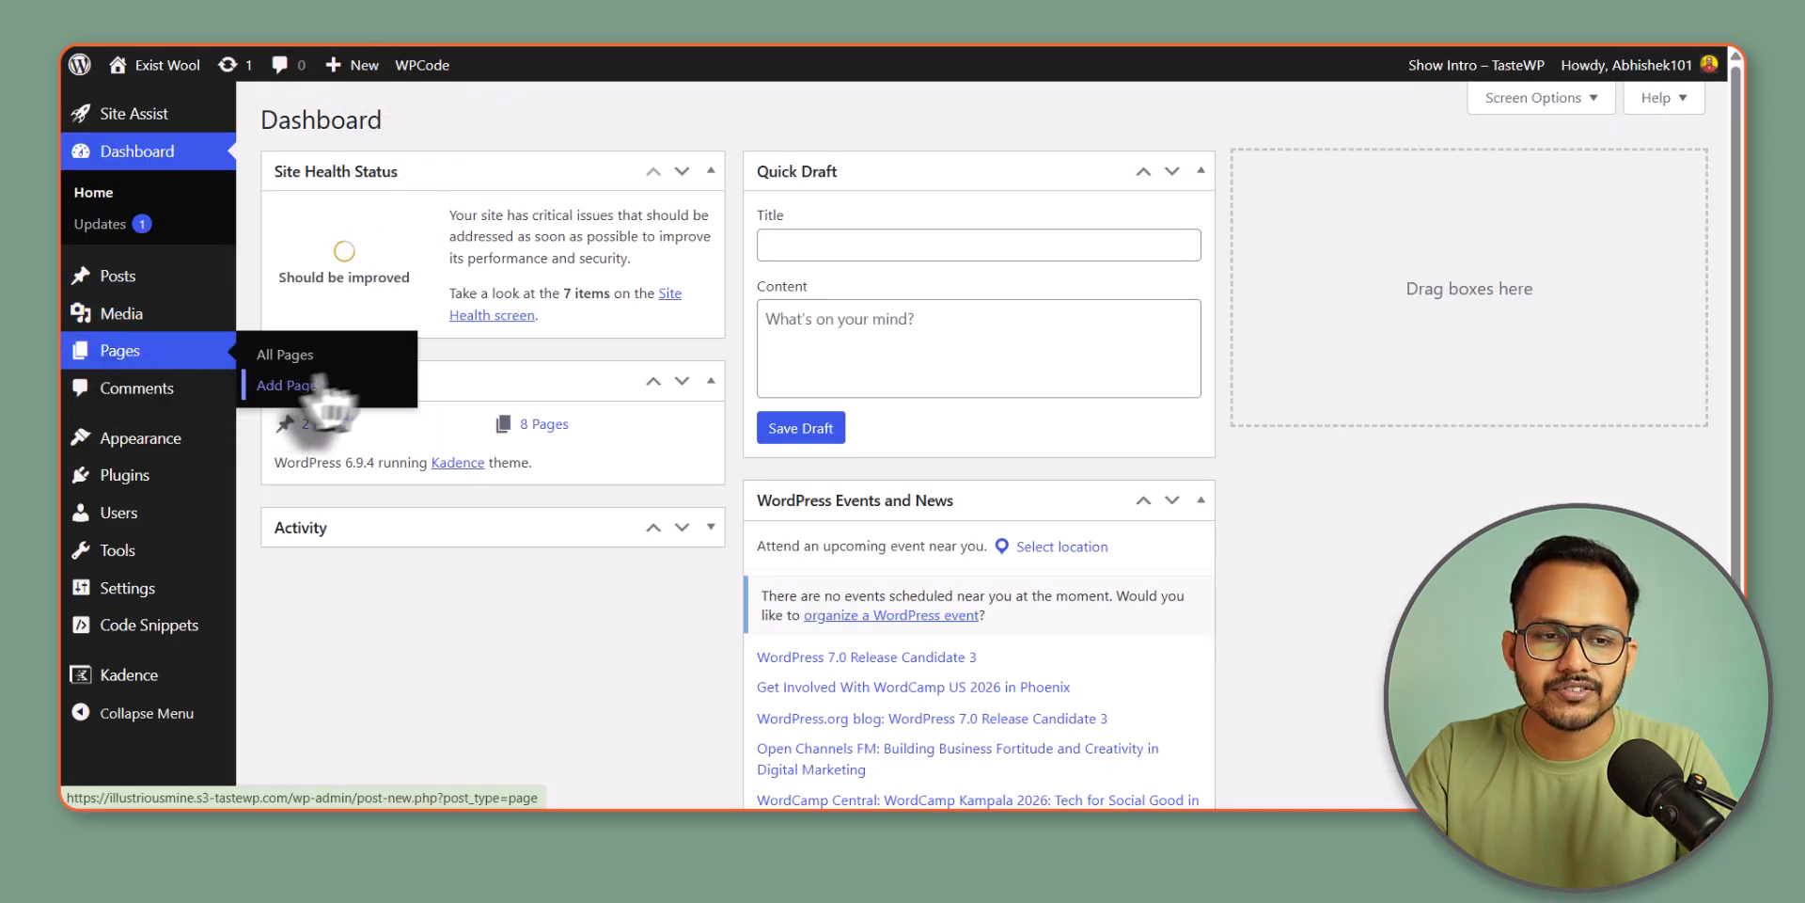
click(287, 385)
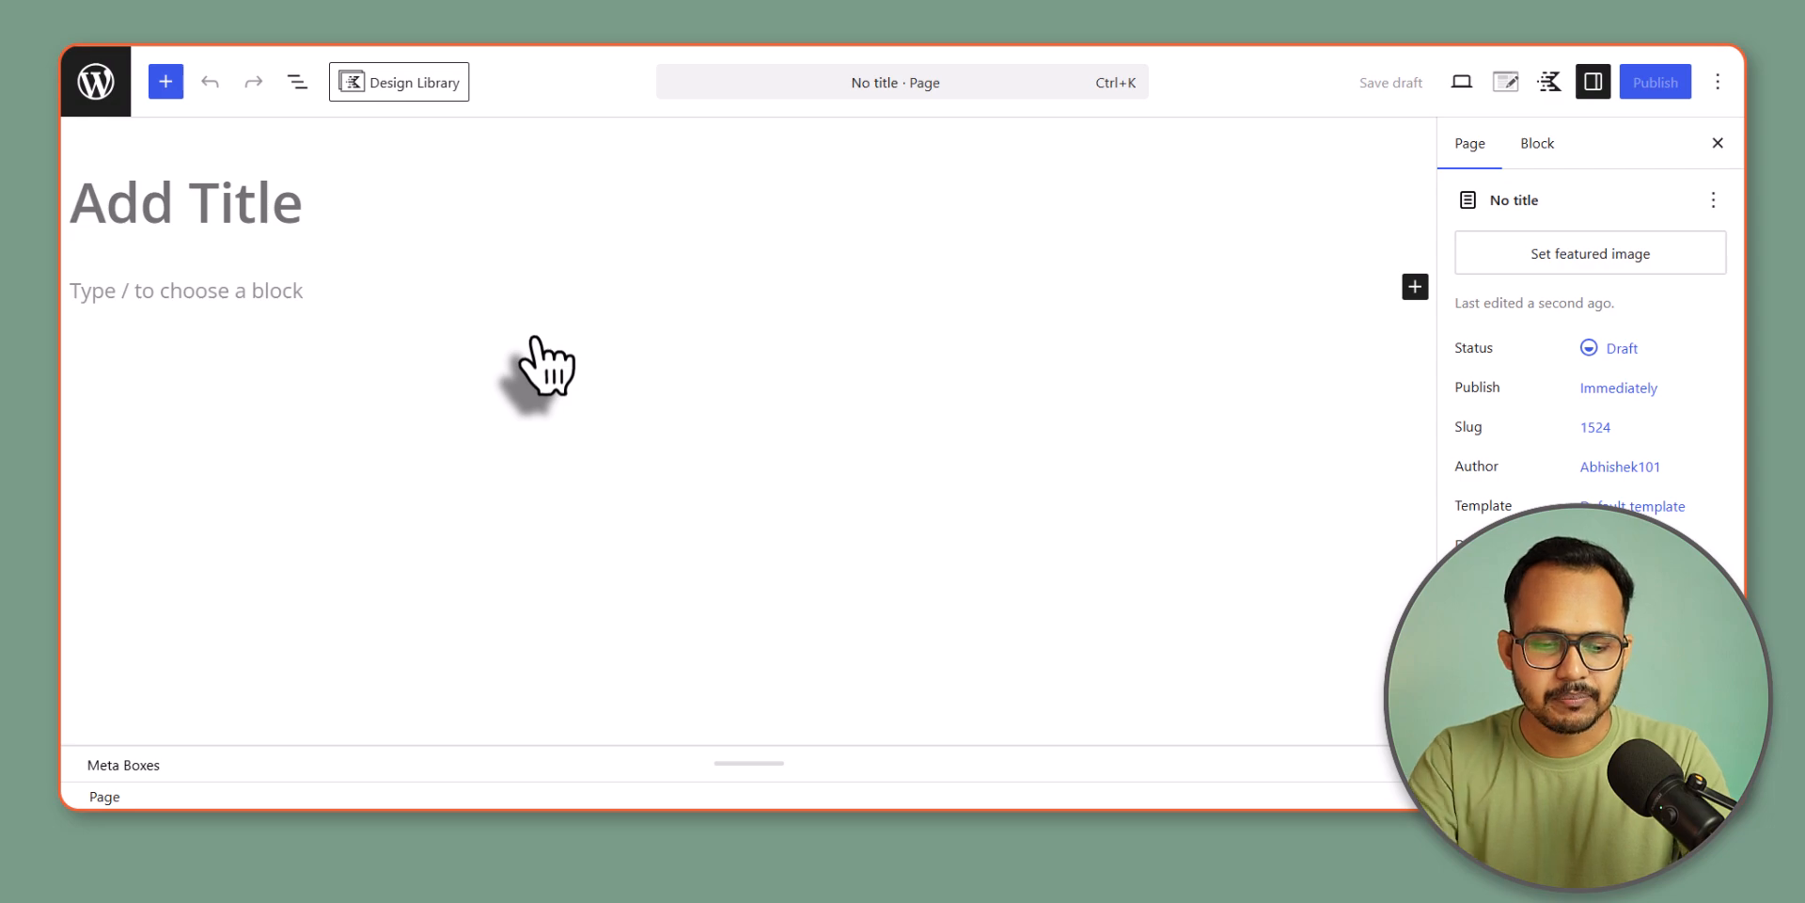
text(Sticky section (Kadence))
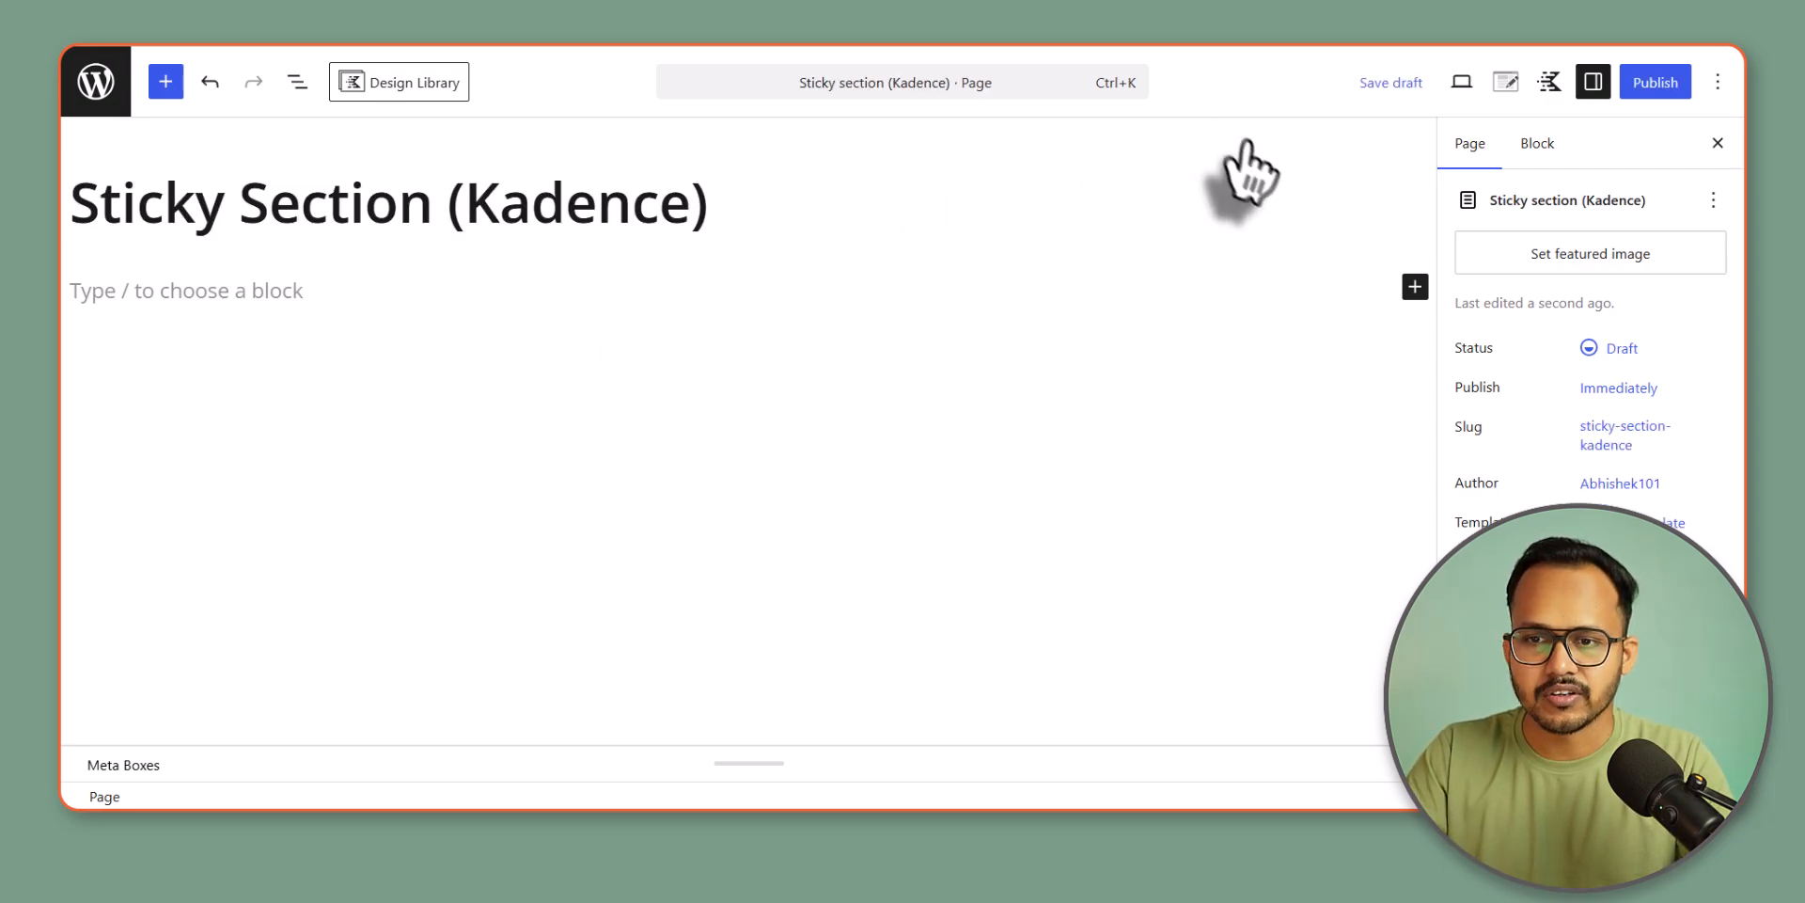
- Disable the page's title, content vertical spacing and featured image, use the fullwidth layout with unboxed content style, and publish the page
click(1506, 82)
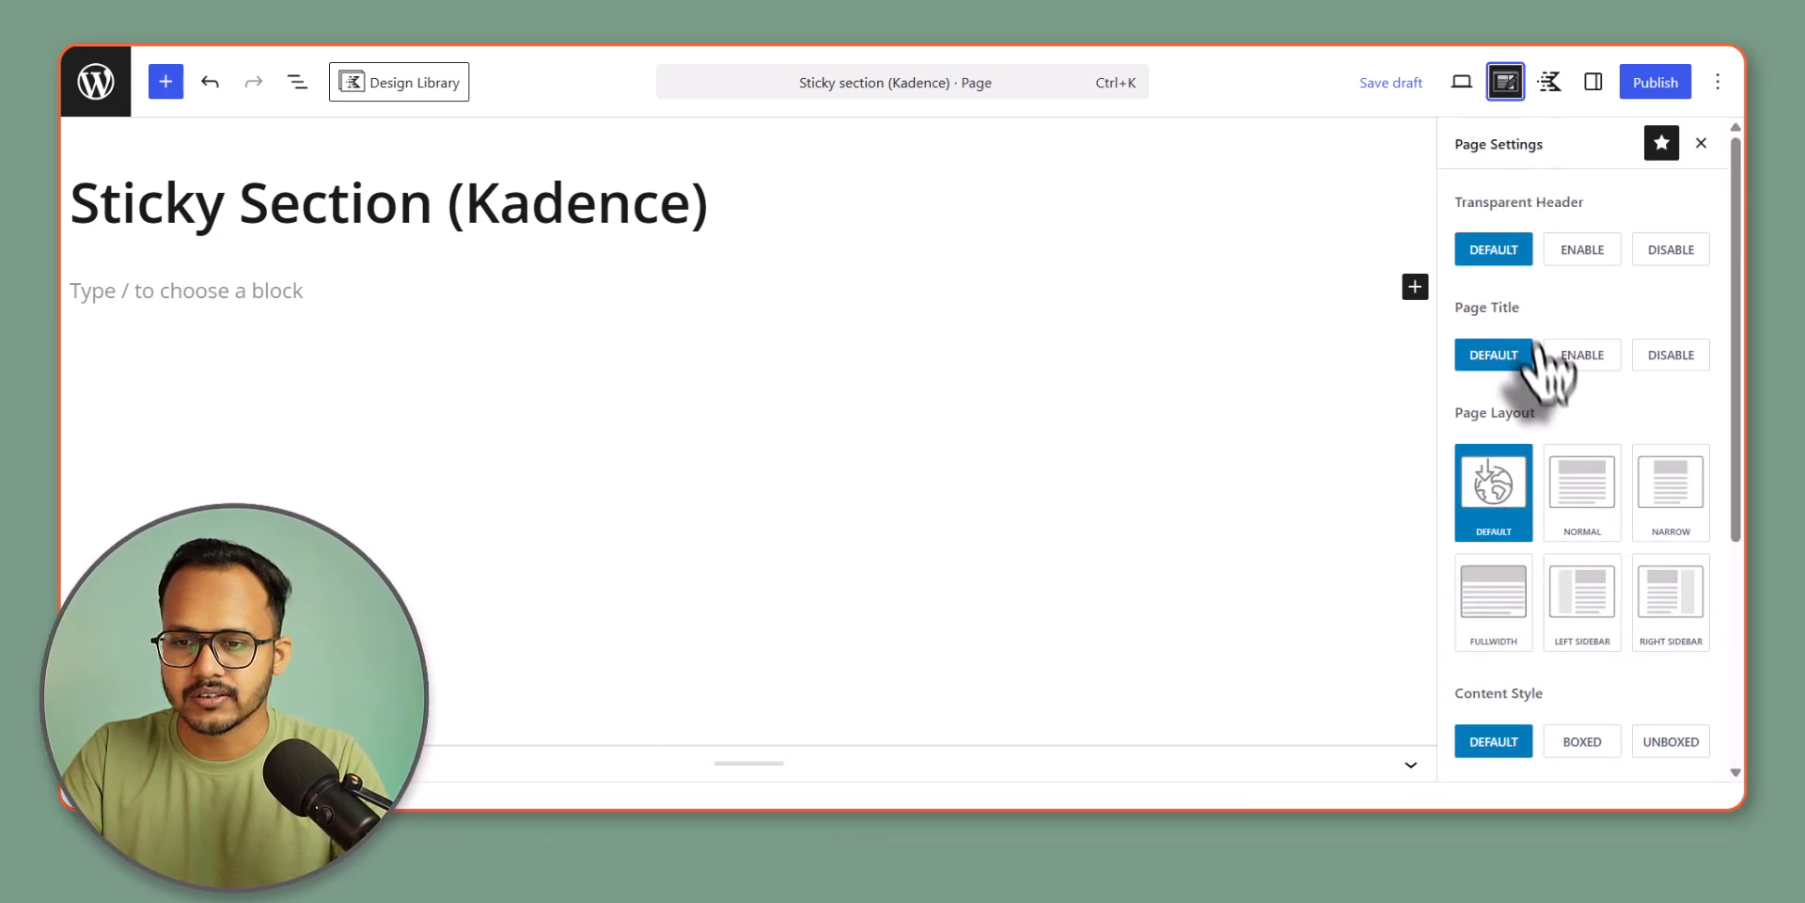
click(1672, 356)
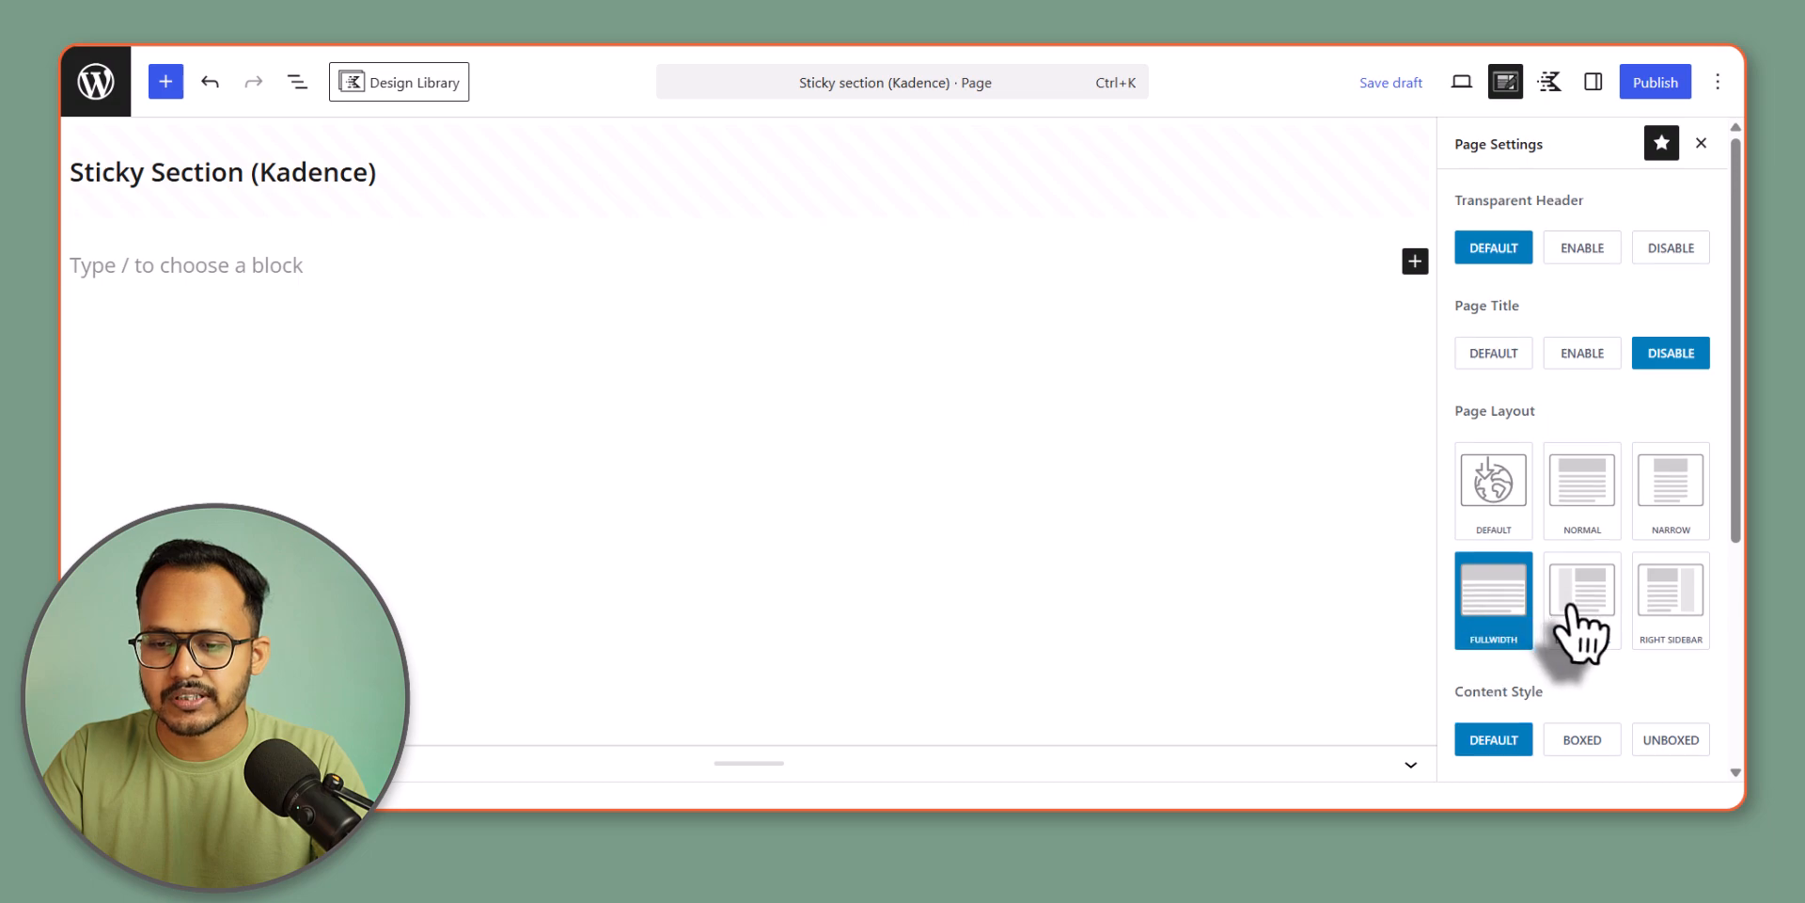
scroll(1659, 583, down, 3)
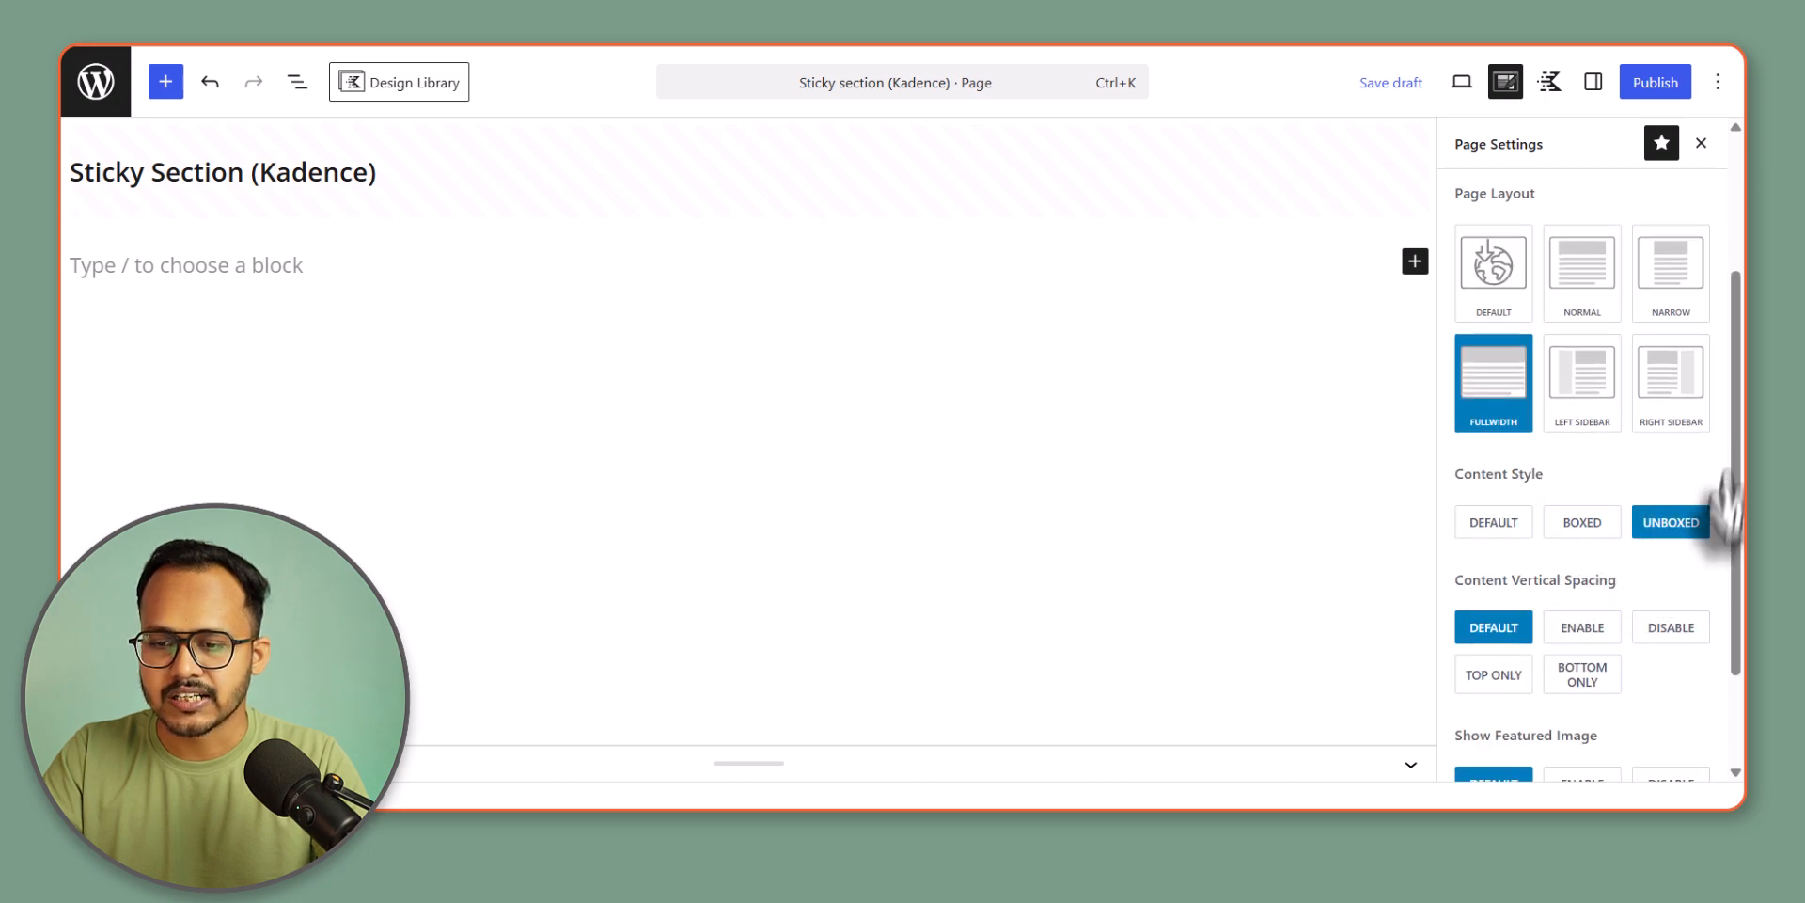
click(1670, 632)
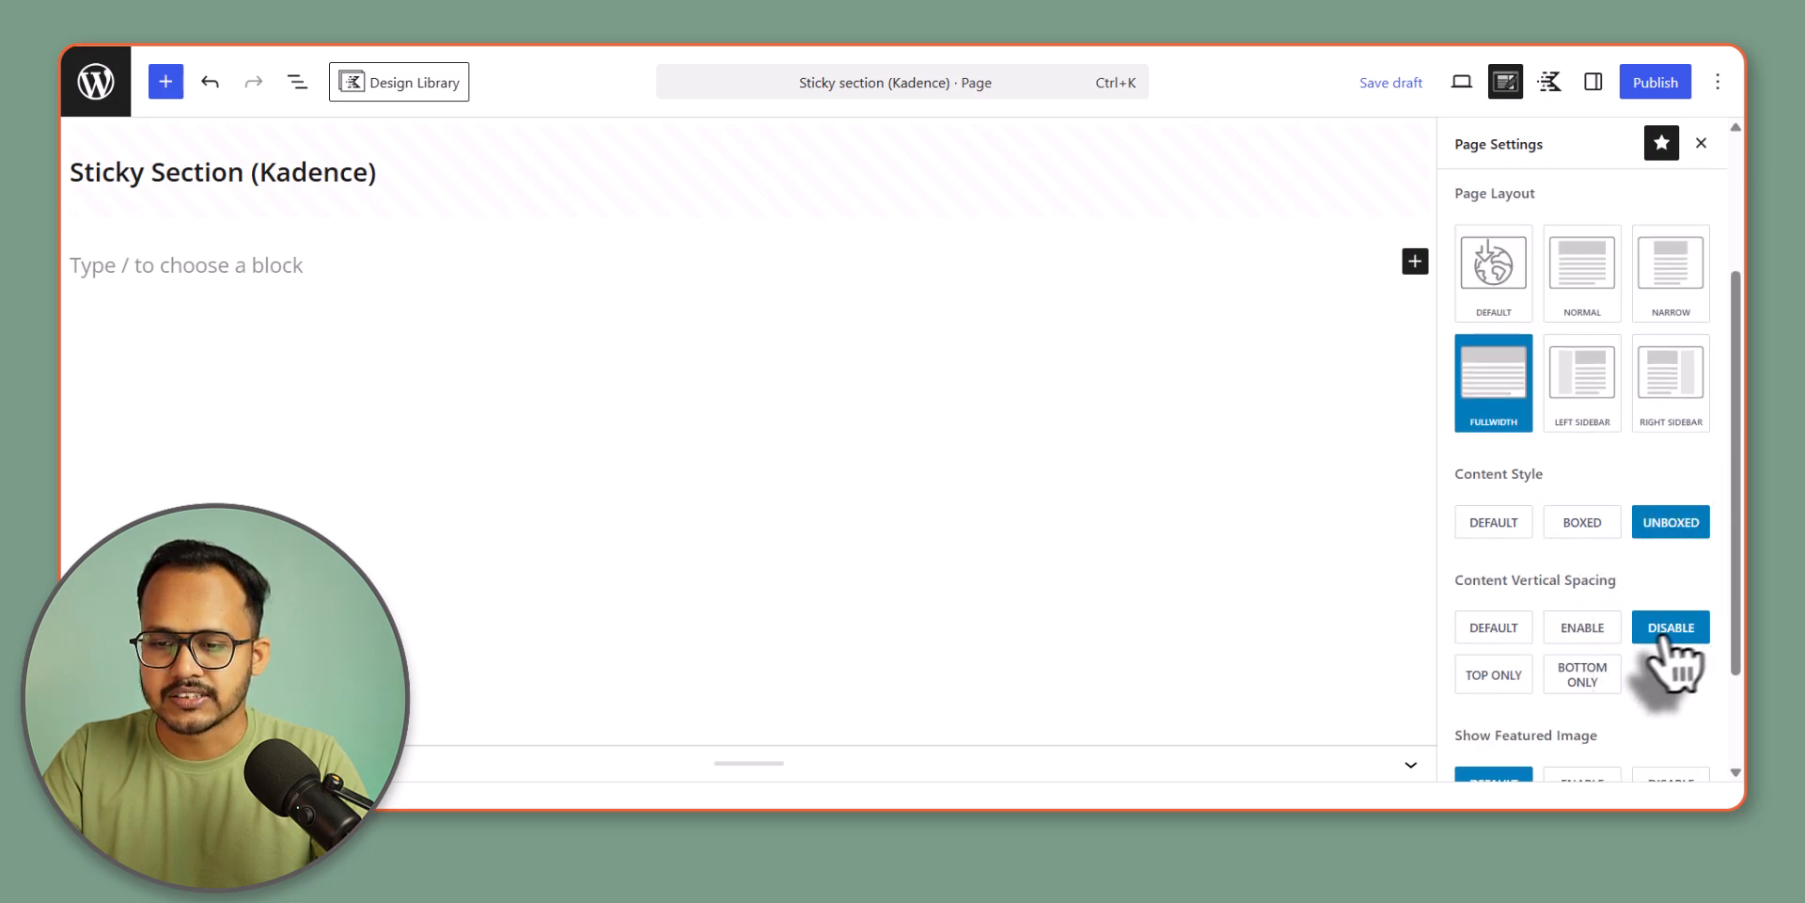
scroll(1660, 657, down, 2)
click(1660, 646)
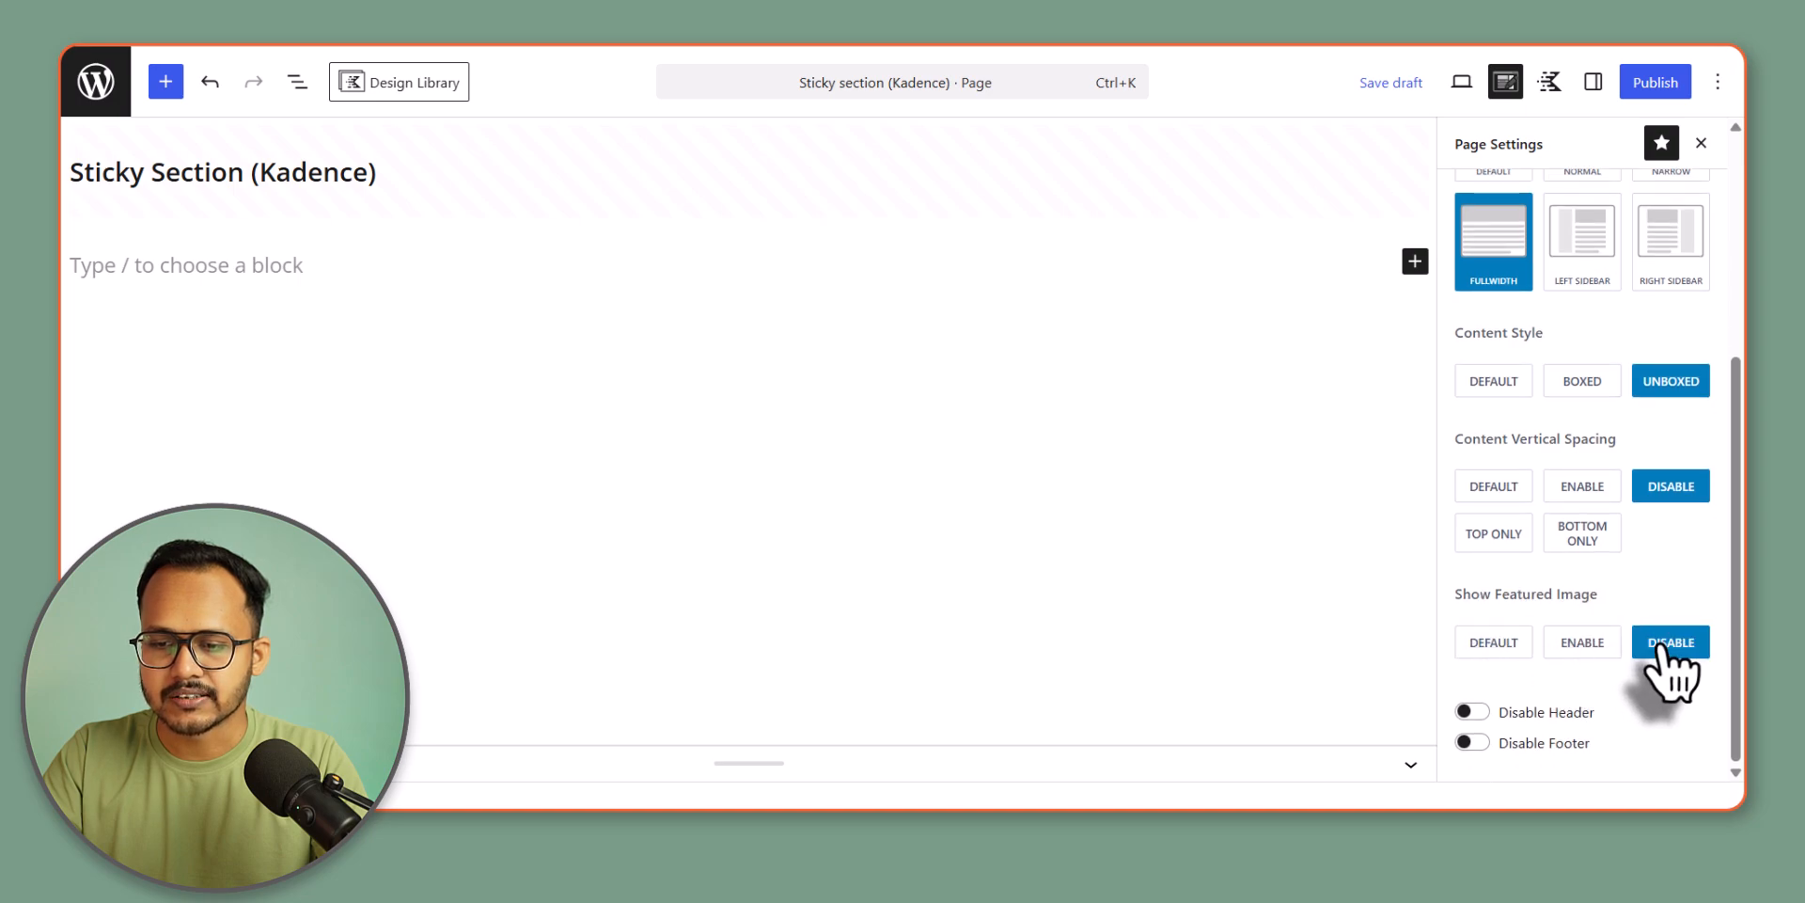
scroll(1603, 599, up, 5)
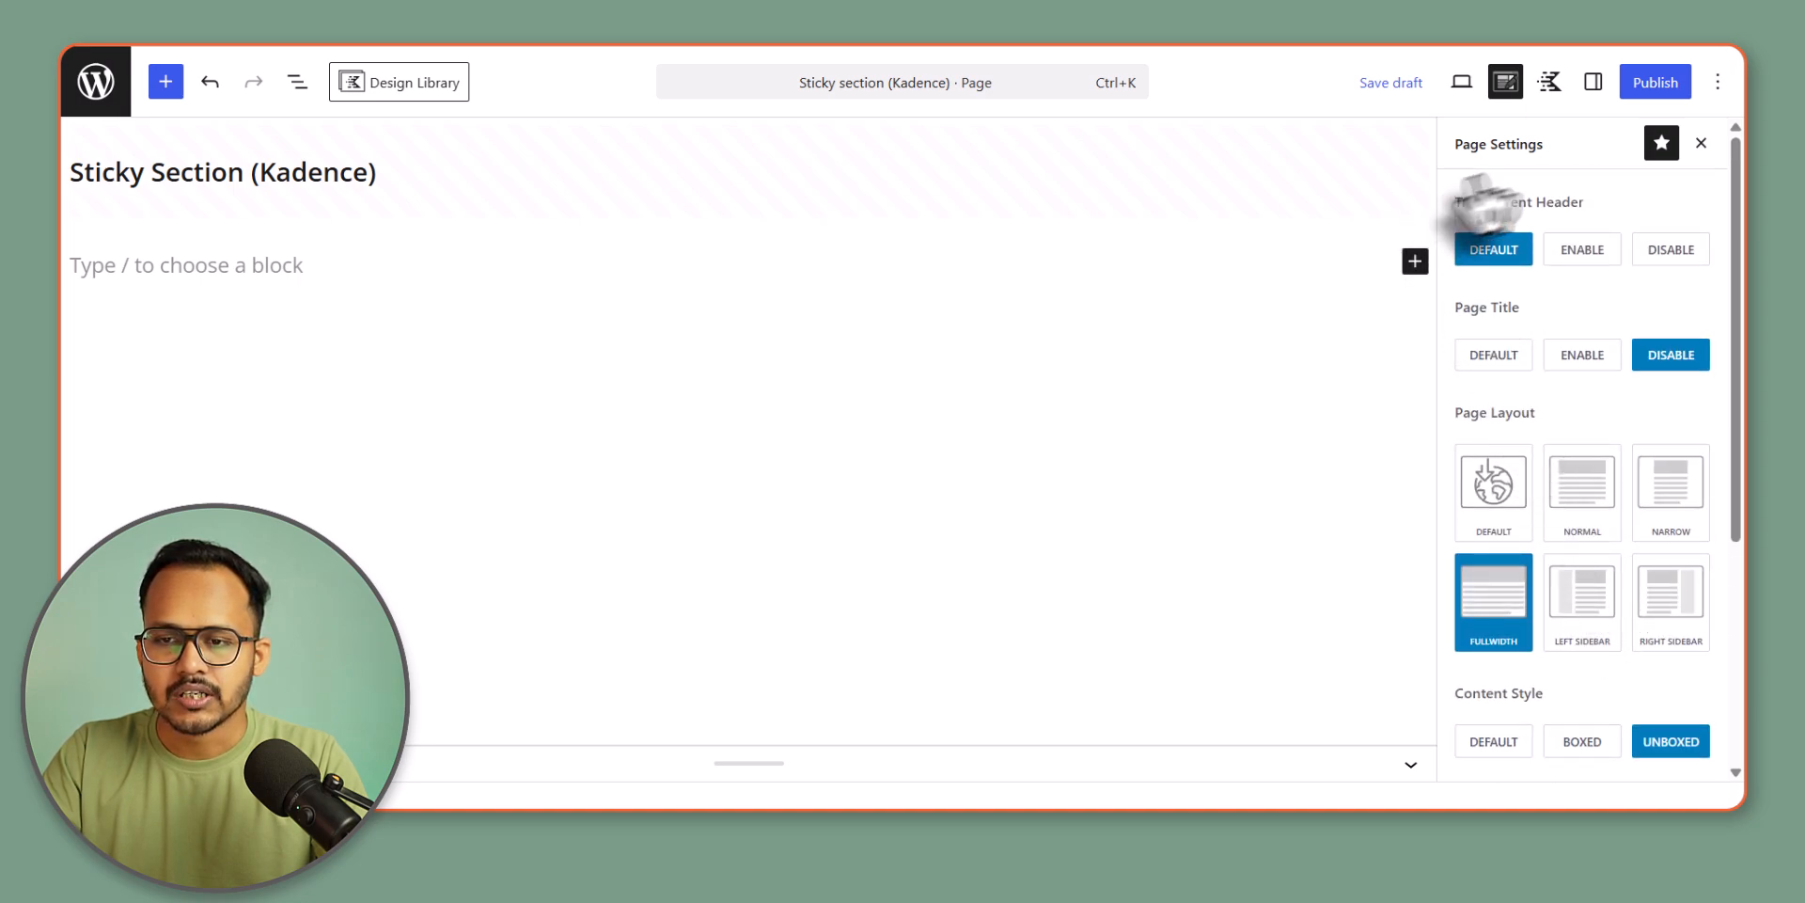
click(1655, 83)
click(1650, 83)
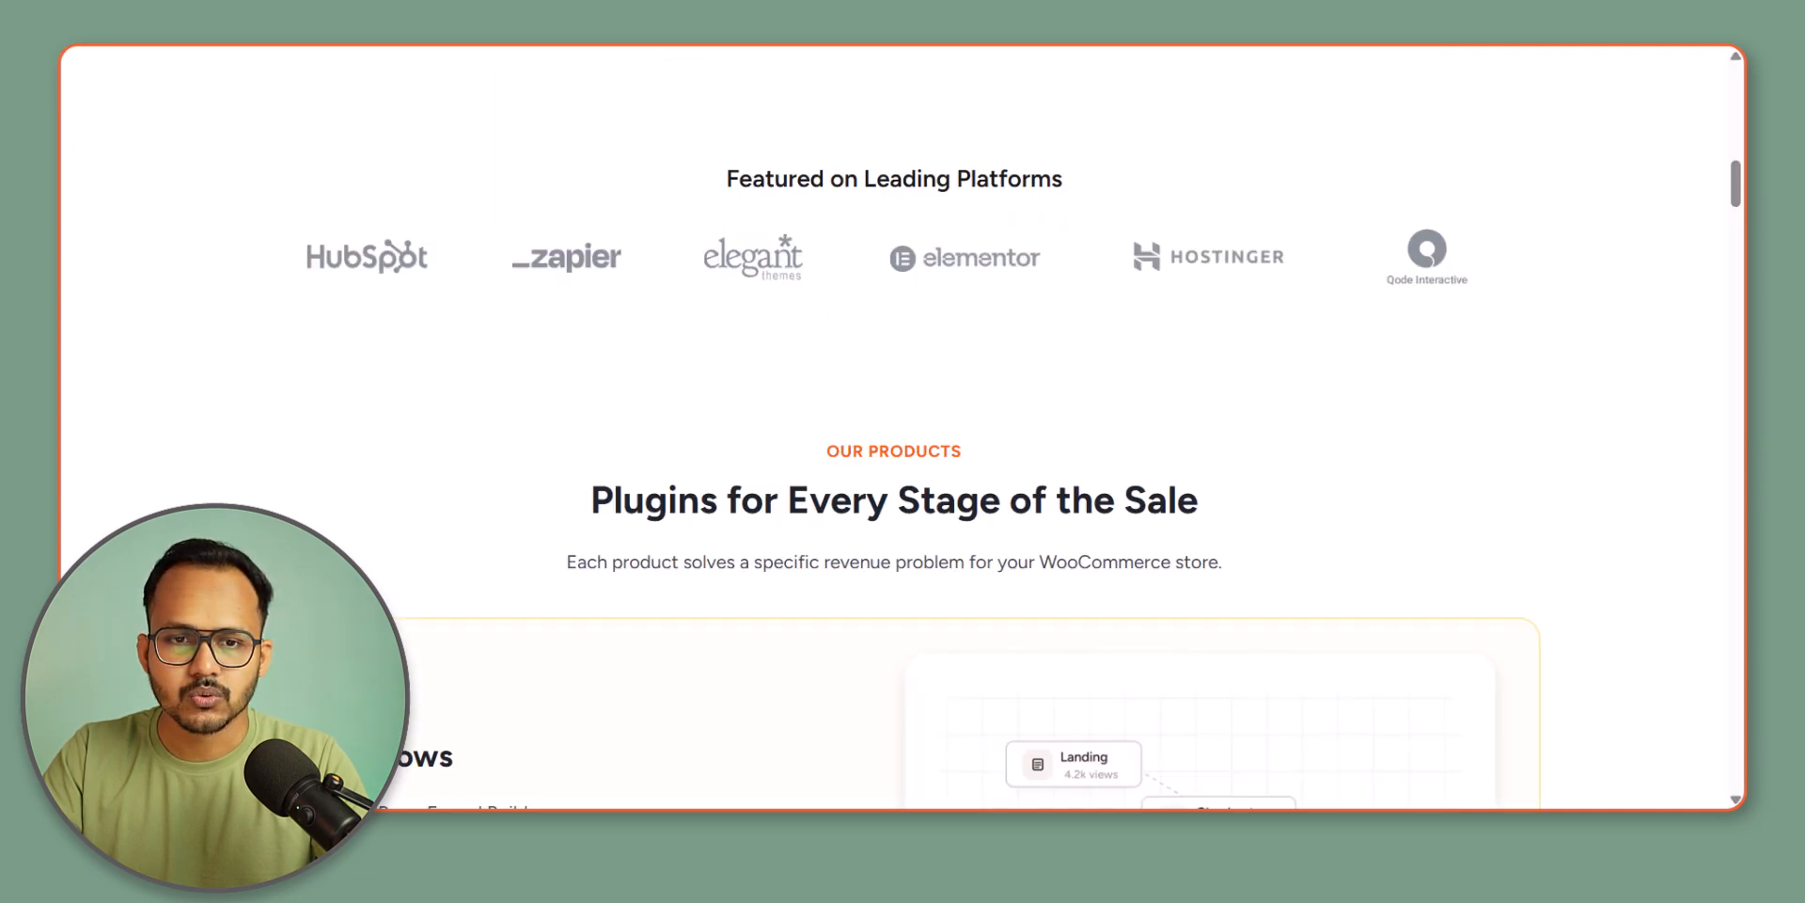
- Copy the CartFlows card's text on the reference site, from the heading through the last bullet
scroll(847, 526, down, 5)
scroll(865, 499, down, 1)
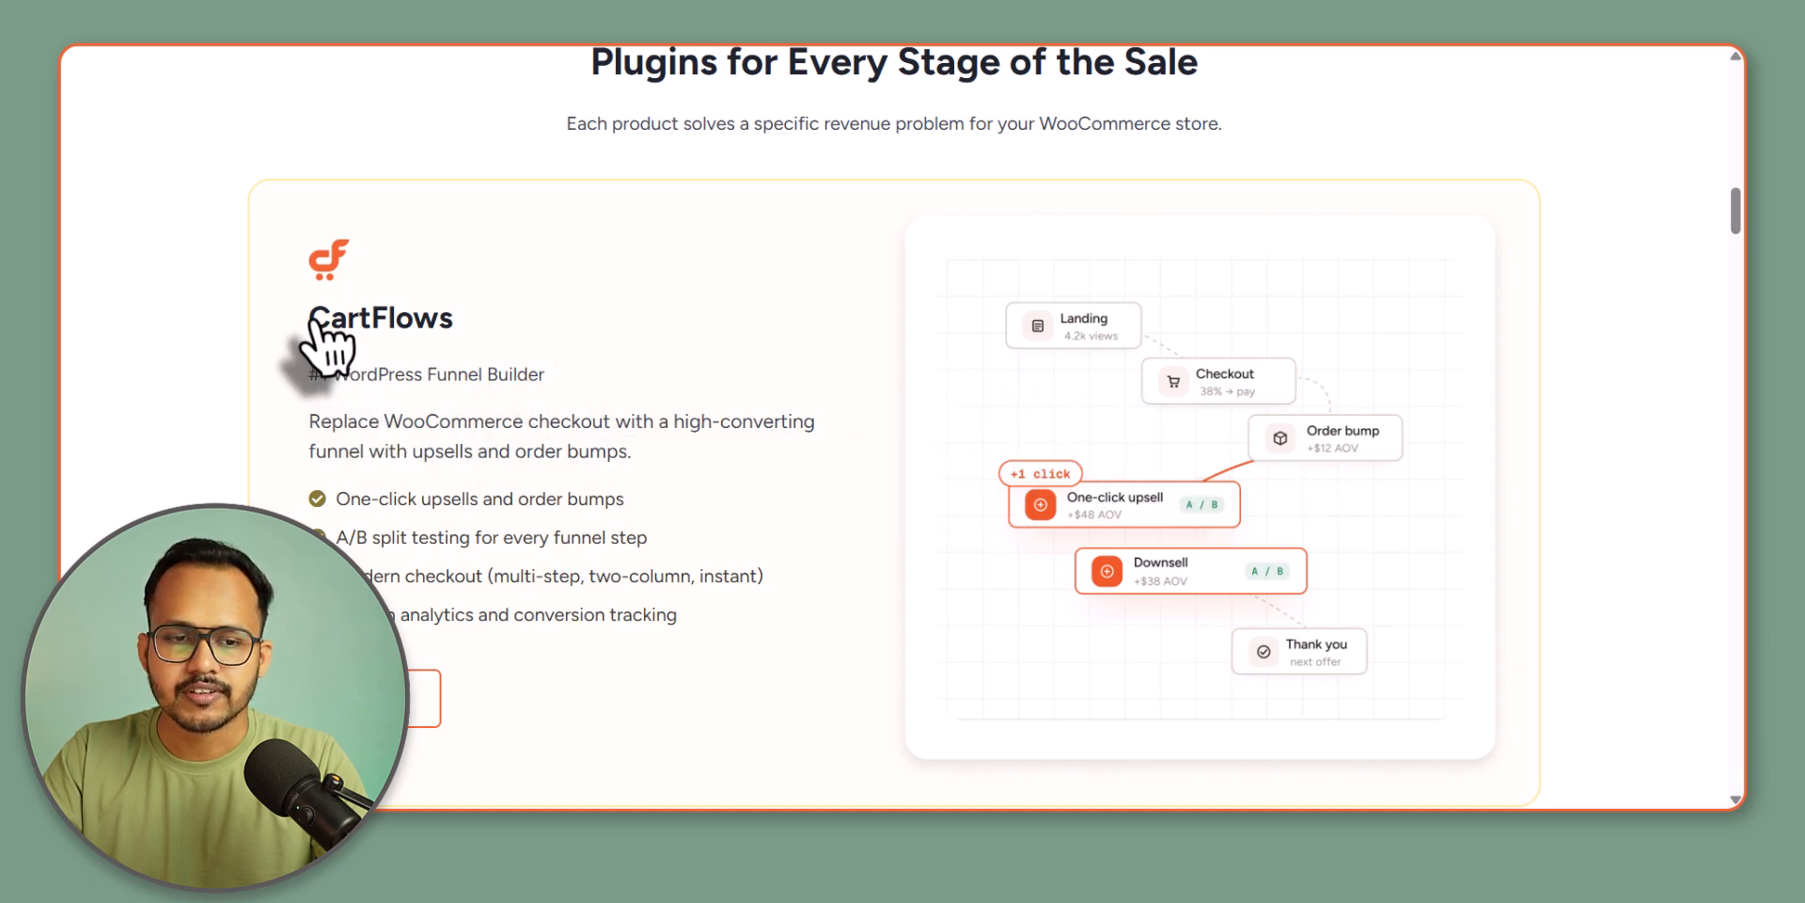
drag(314, 322, 488, 376)
click(381, 411)
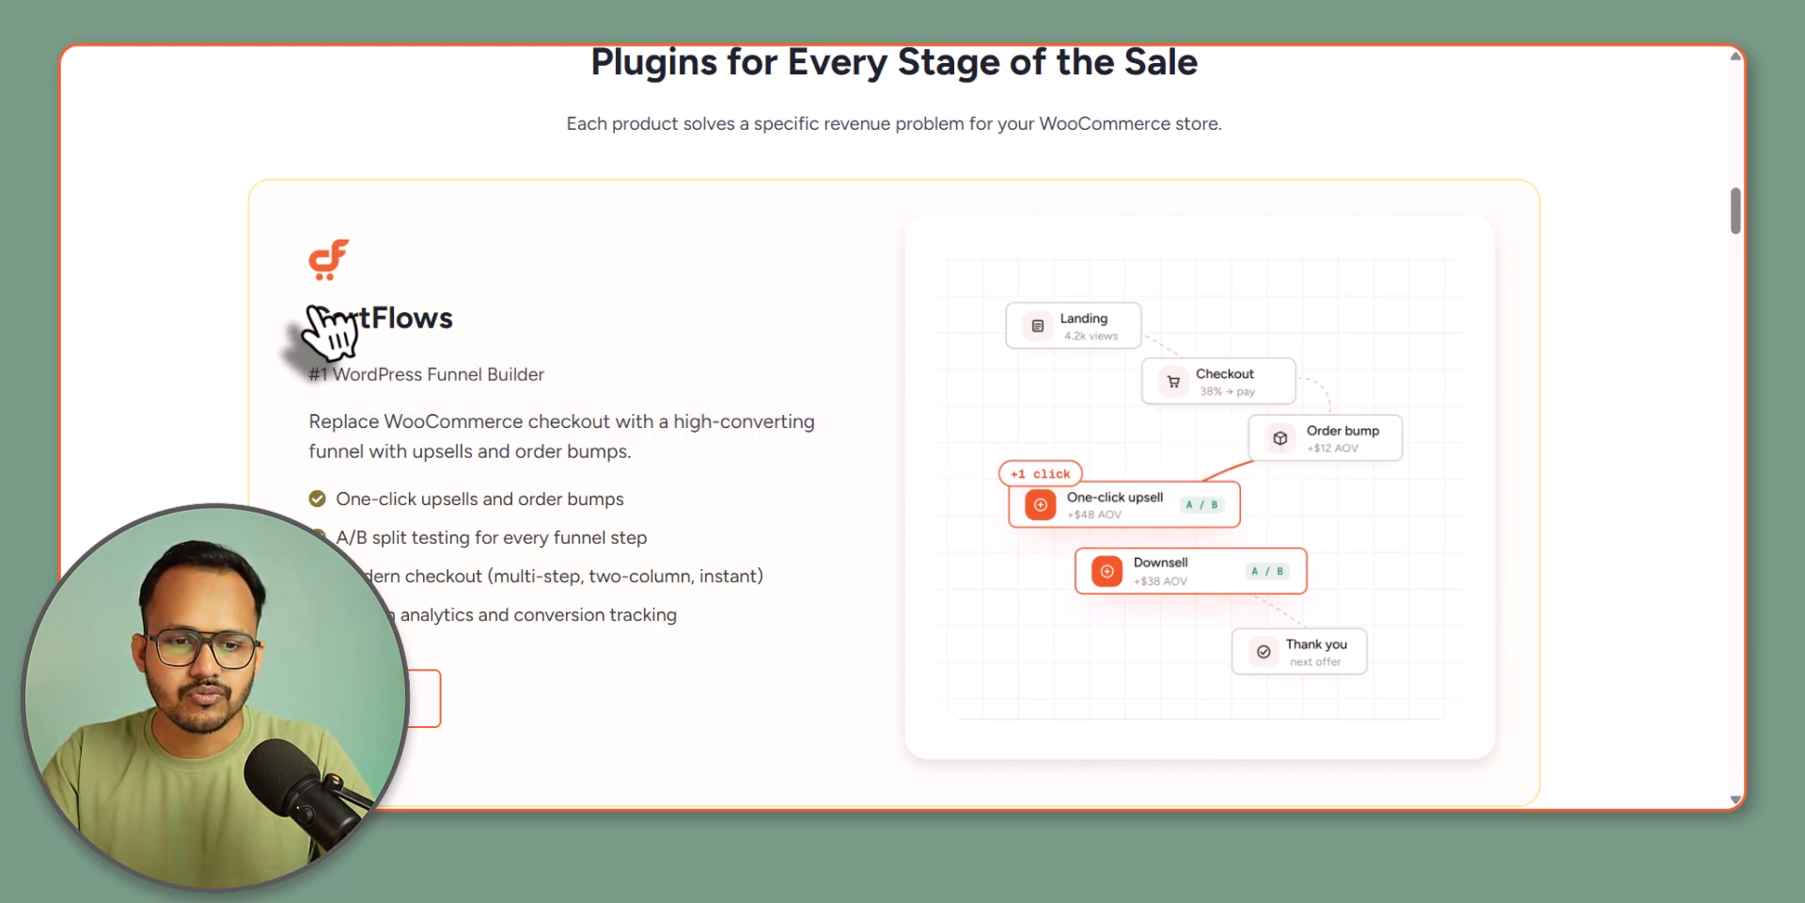
drag(310, 320, 665, 622)
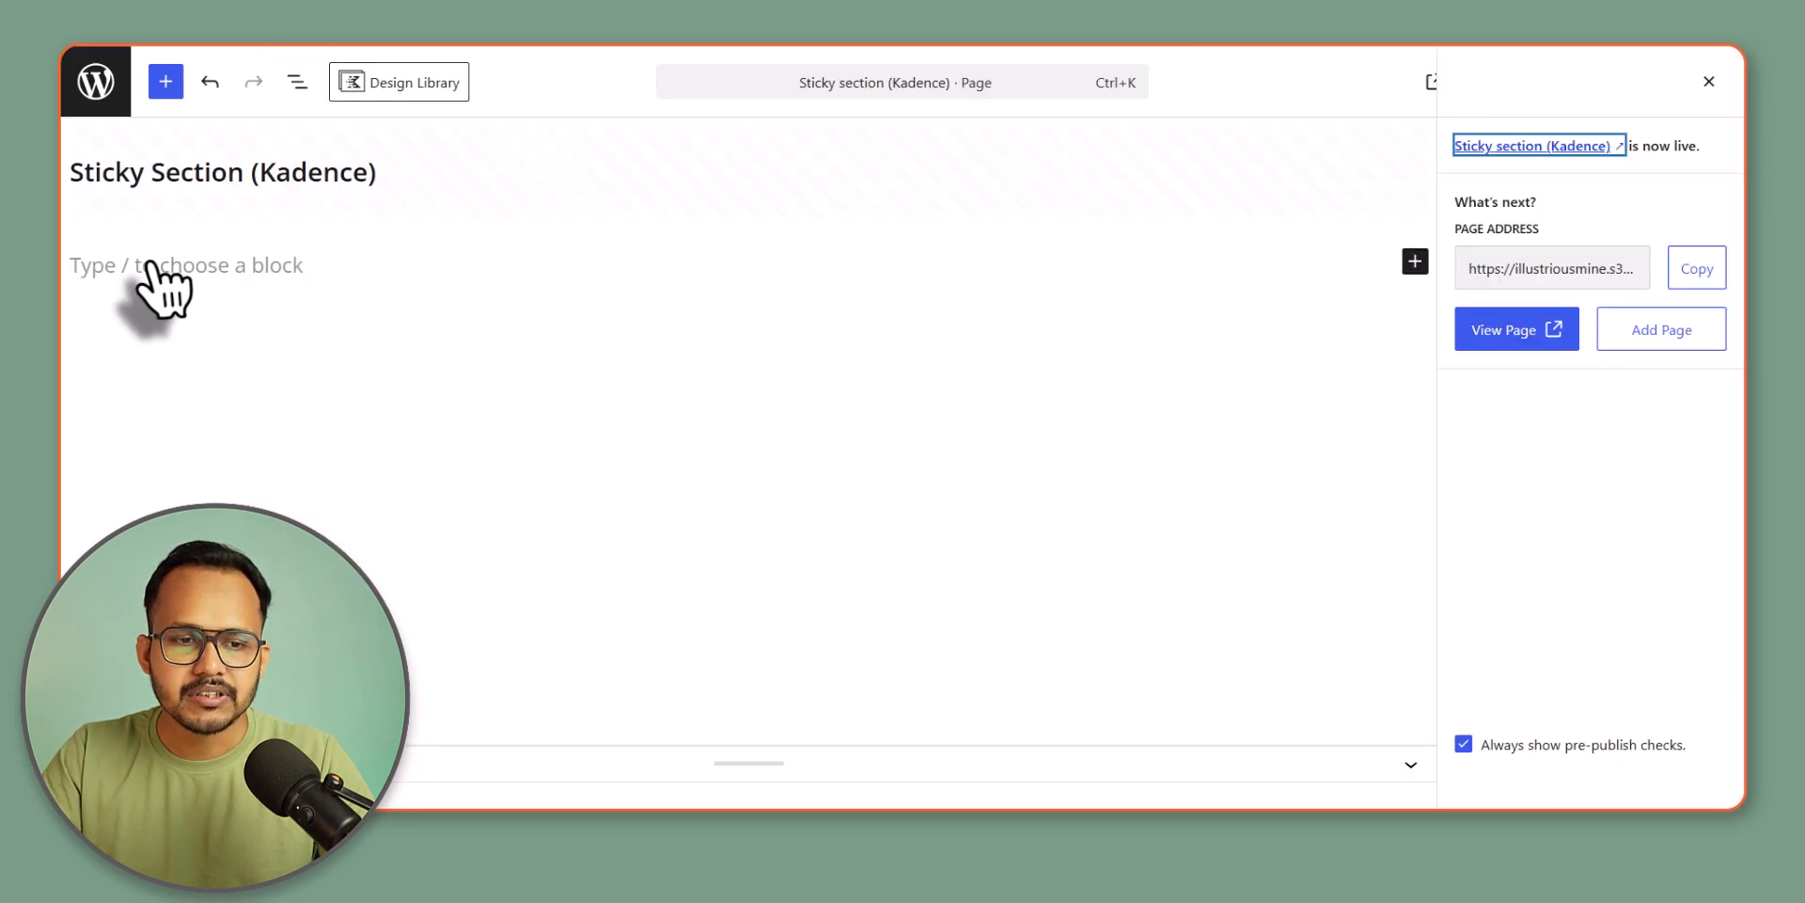
- Insert a Kadence Row Layout block with two equal columns in the "Sticky section (Kadence)" page
click(150, 264)
text(/row)
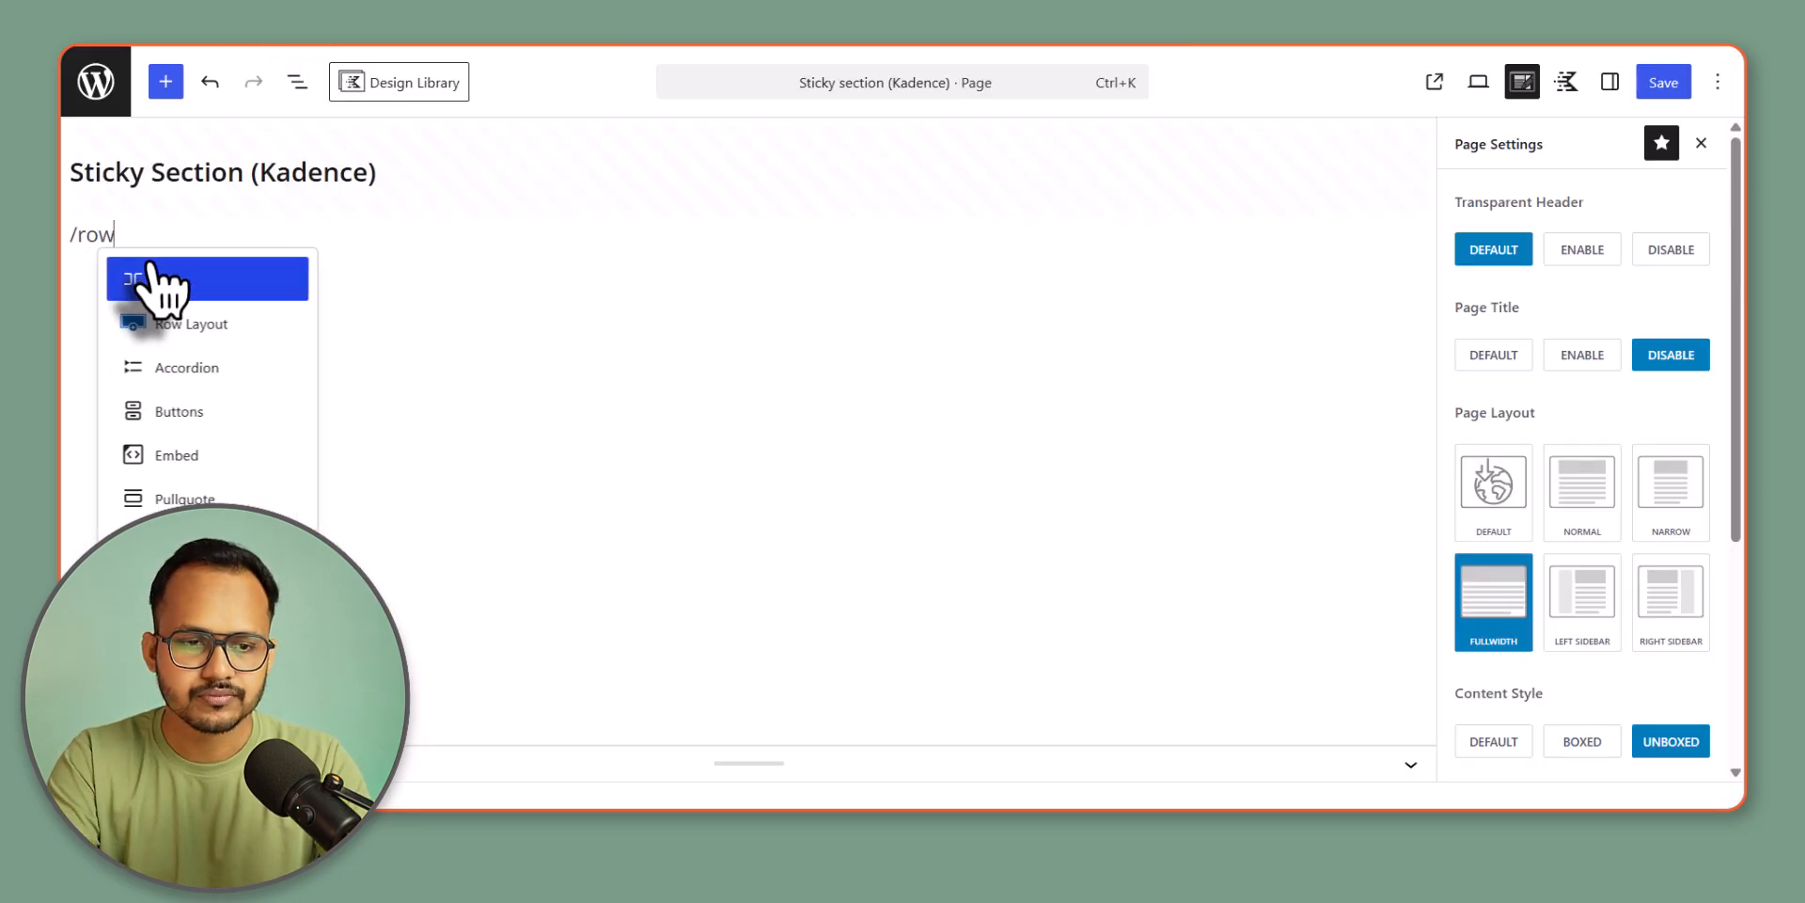
key(Return)
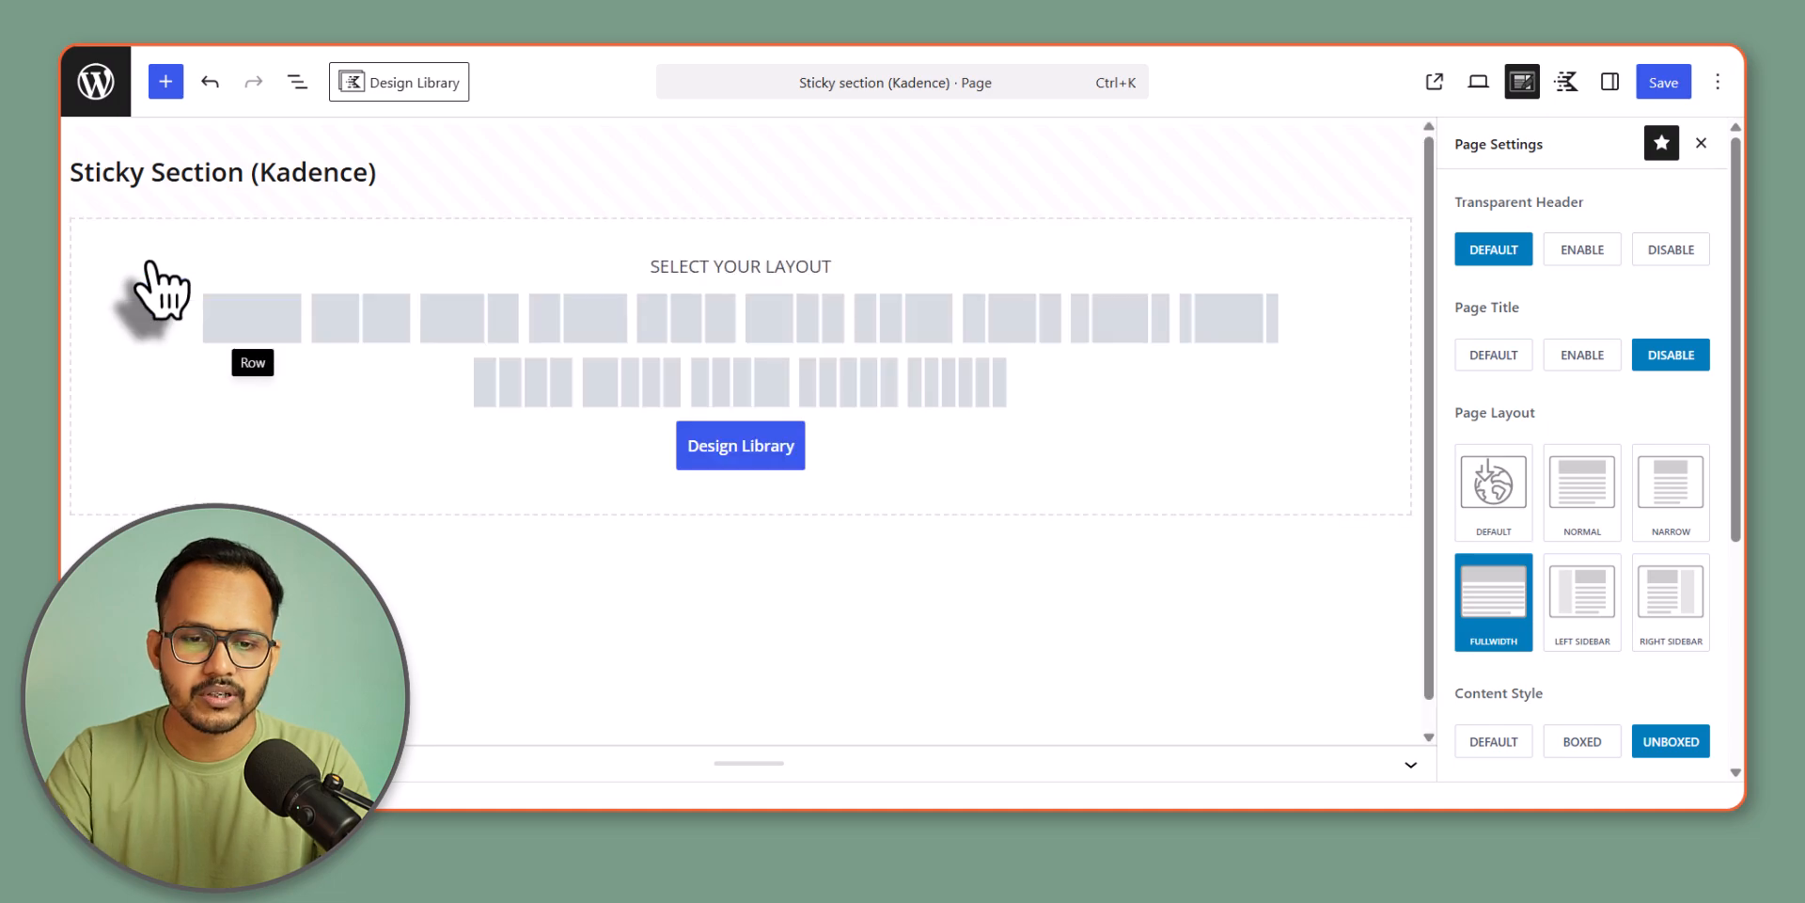
click(378, 320)
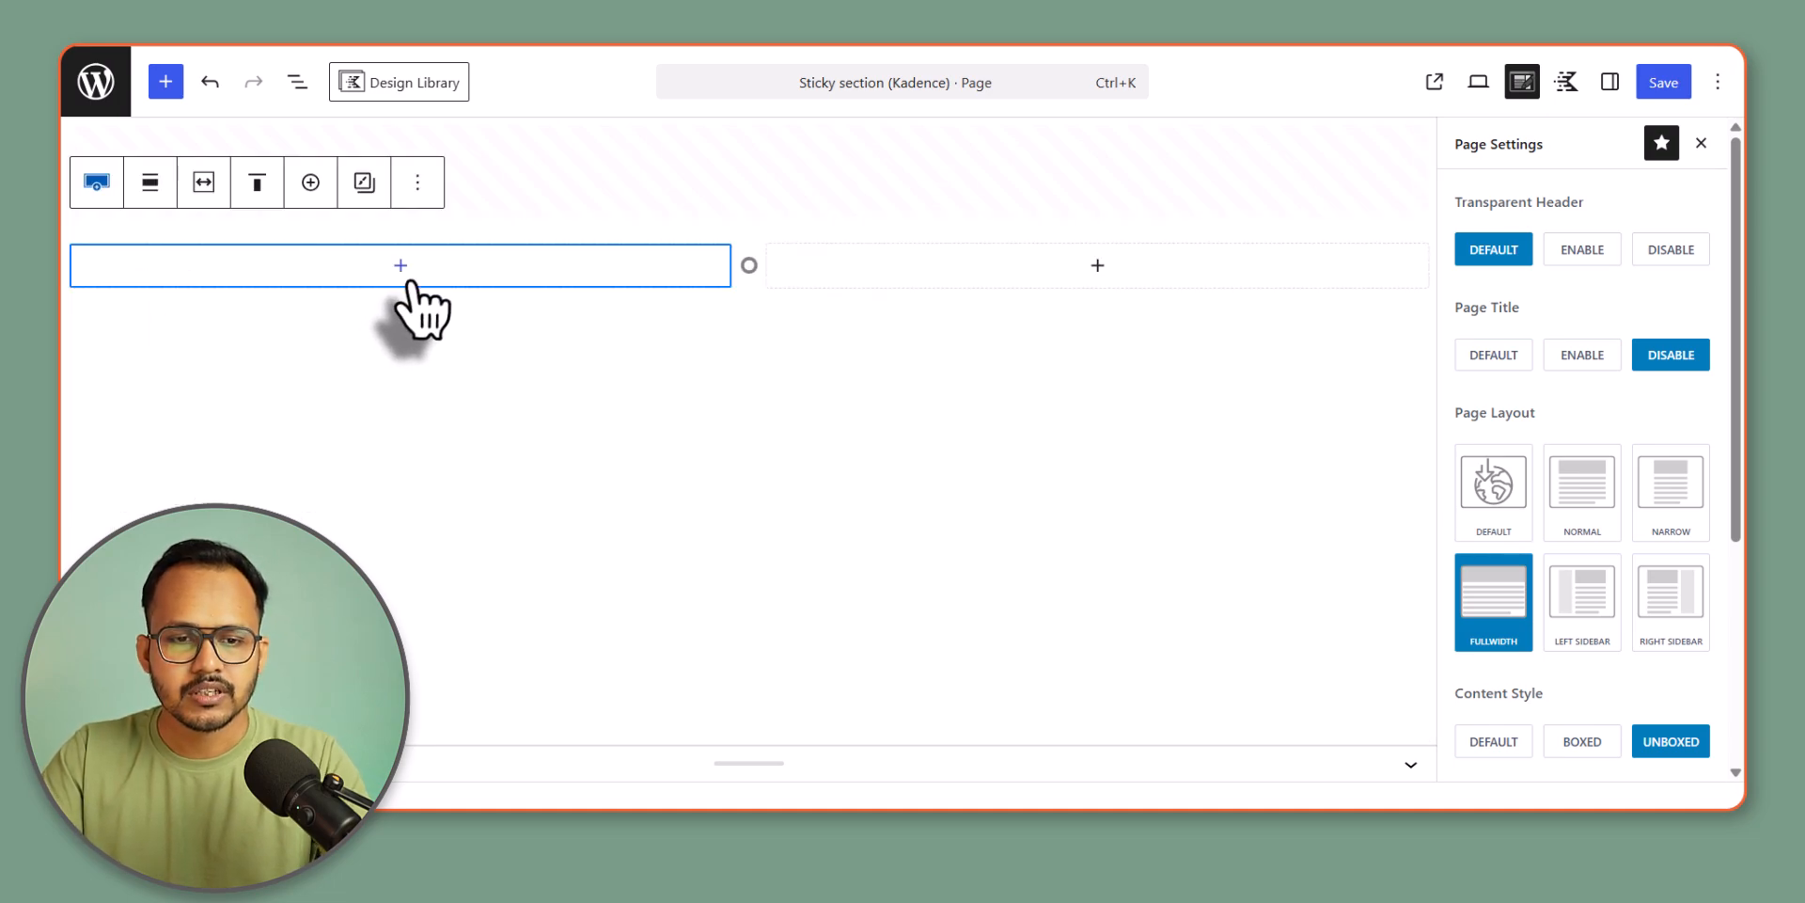
- Paste the copied CartFlows text into the row's left column and add a "Learn More" button below the bullet list
click(404, 274)
click(382, 428)
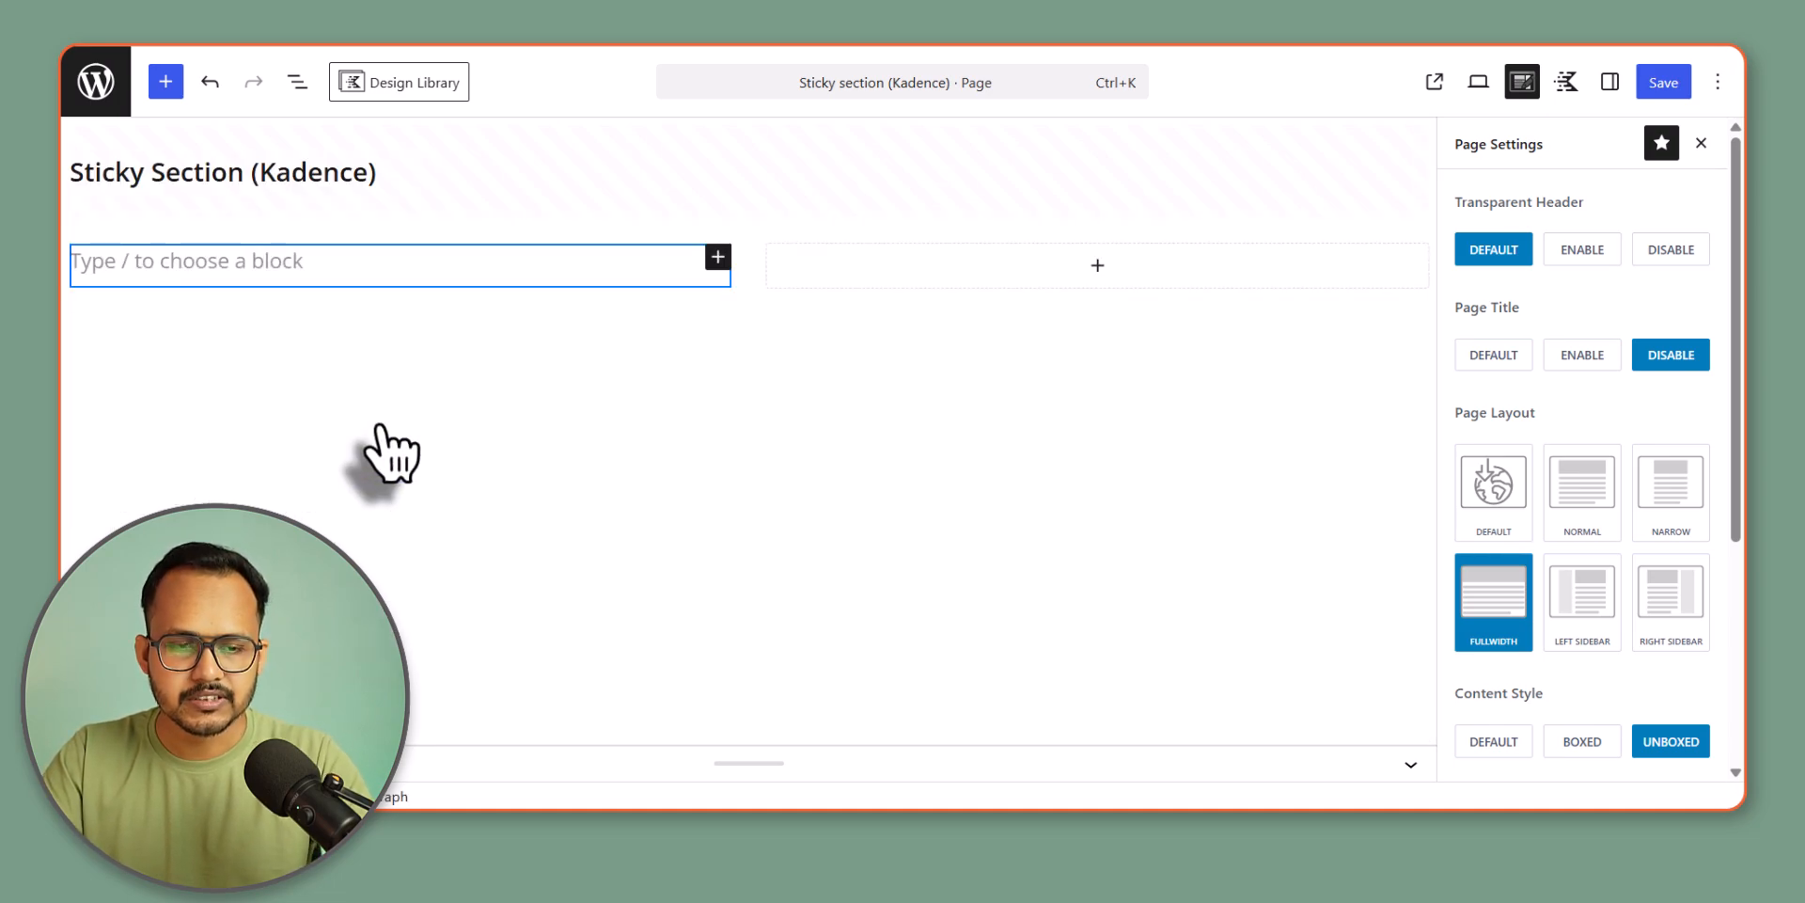
key(ctrl+v)
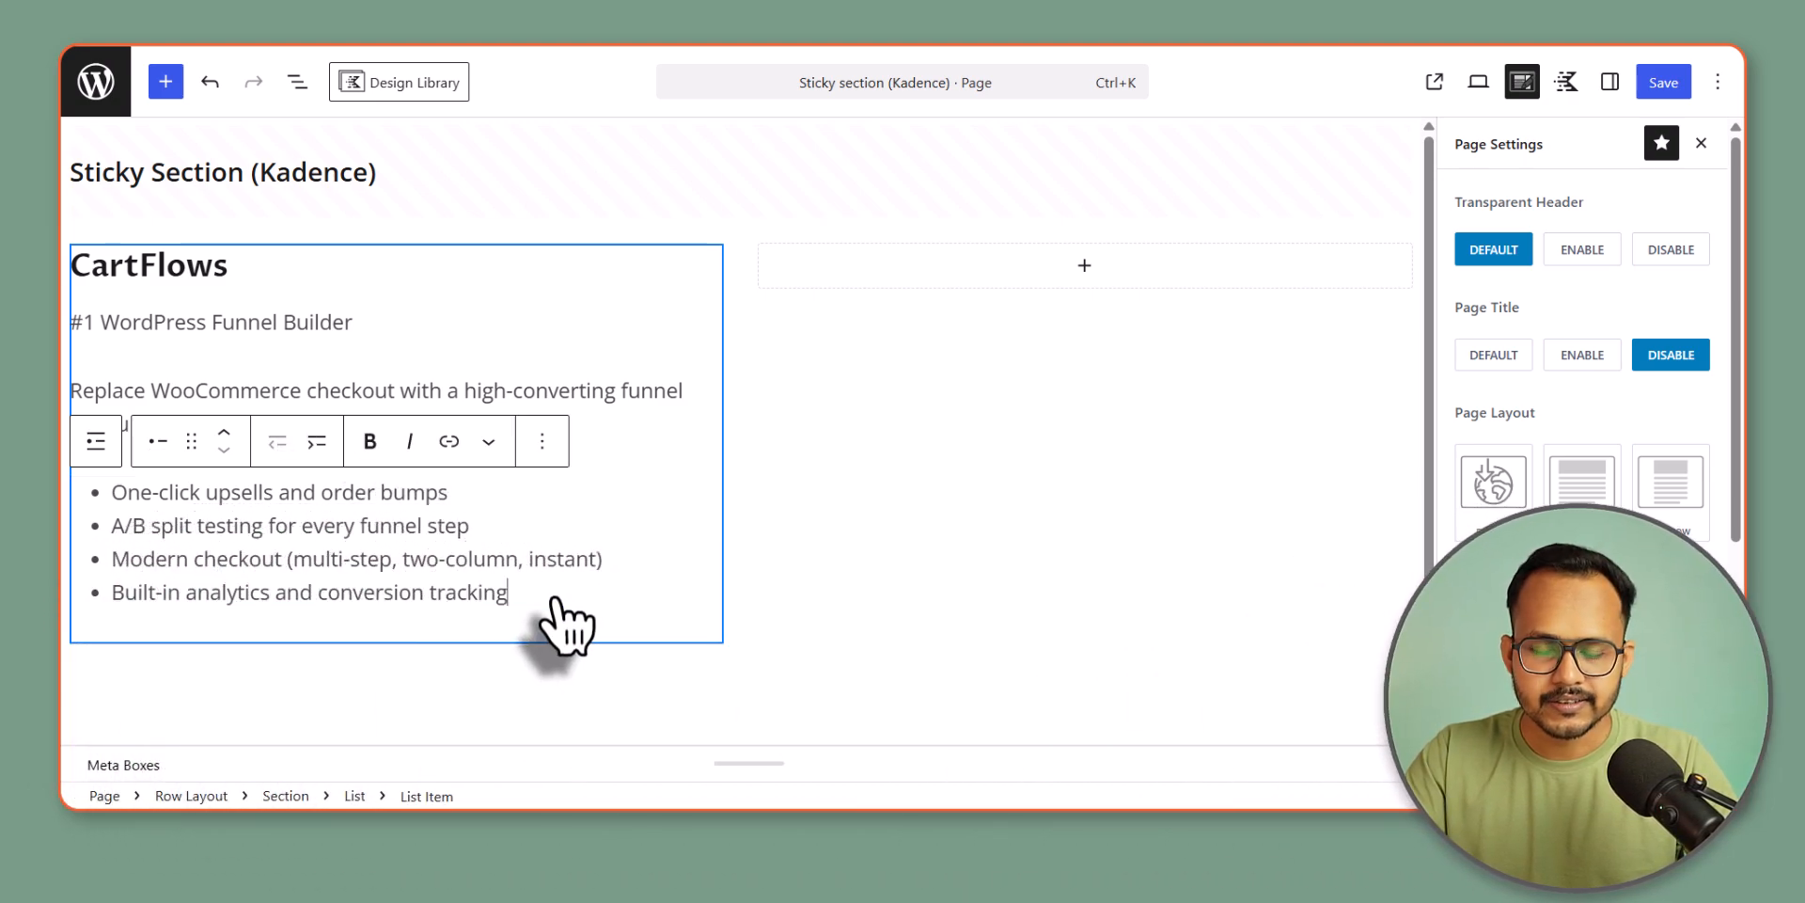
key(Return)
key(Return)
key(ctrl+v)
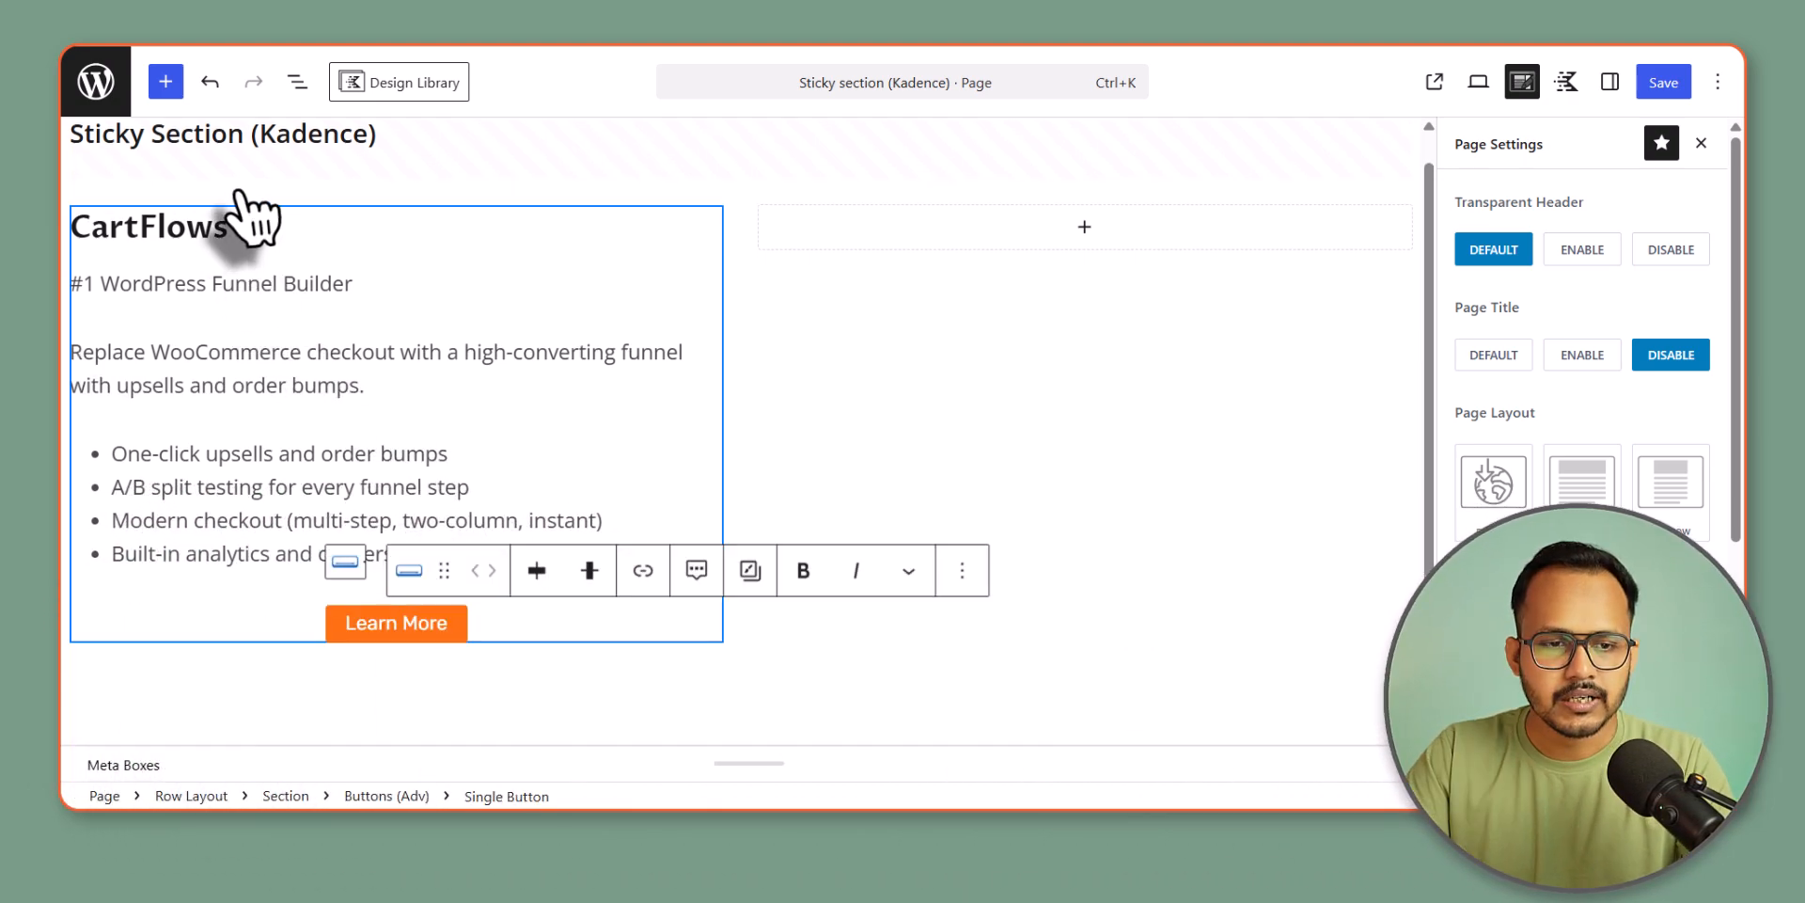
- Enable Use Theme Content Inner Width for the CartFlows row
click(264, 195)
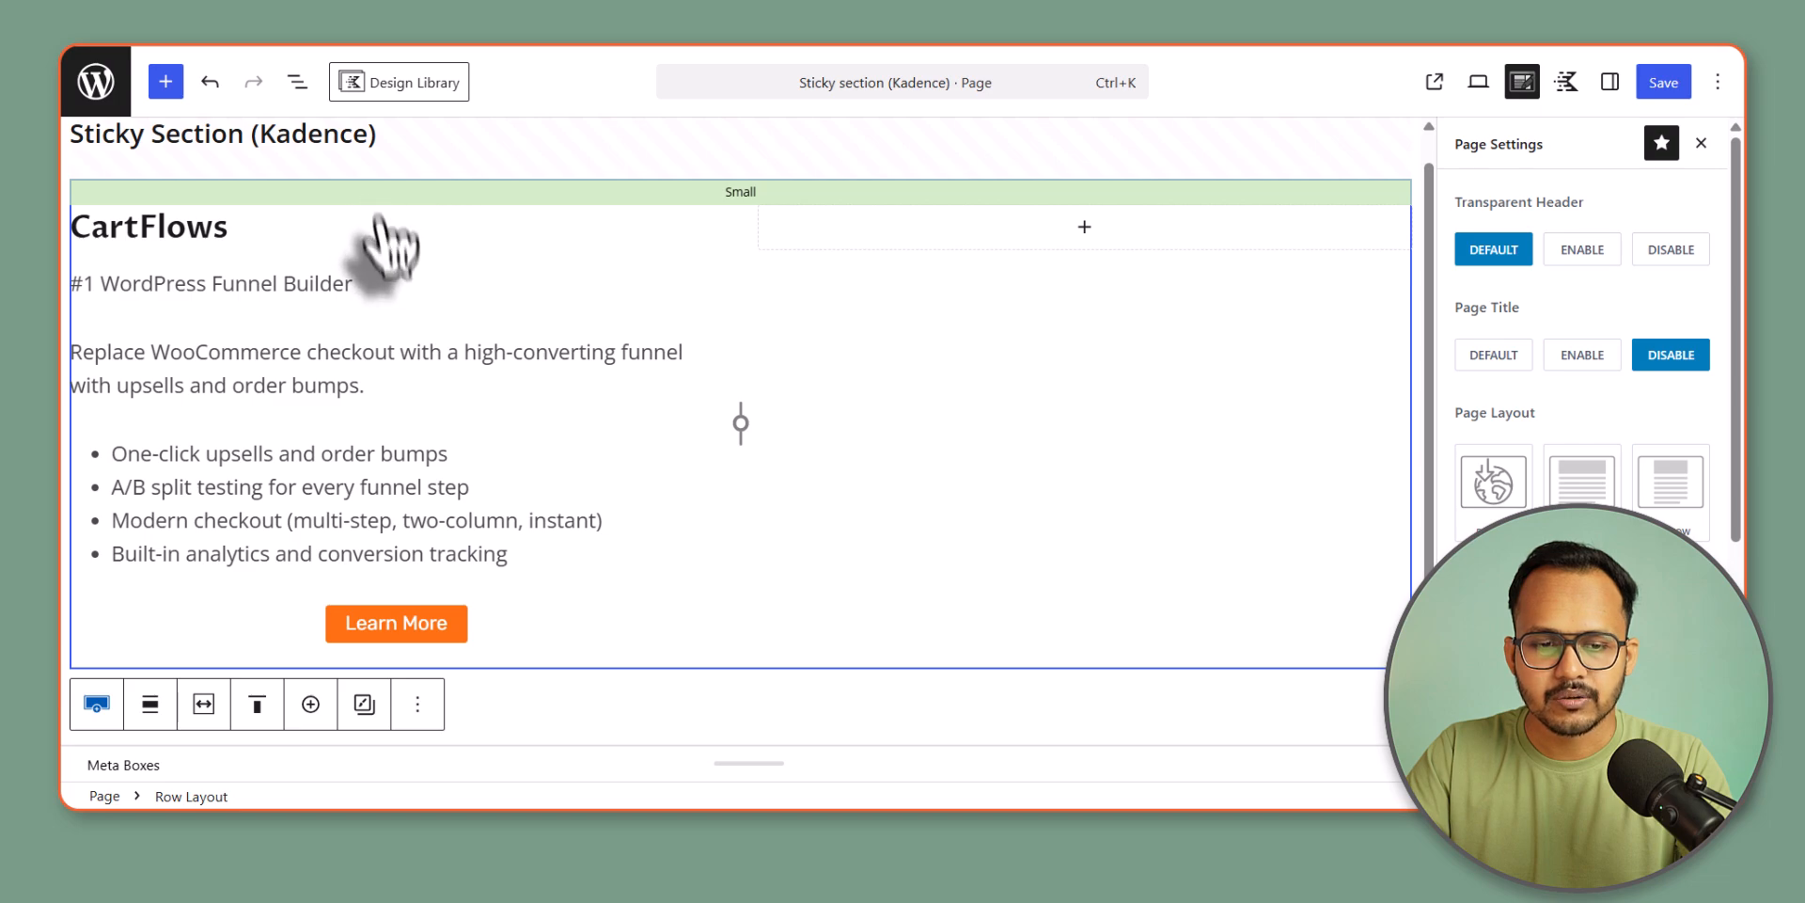
click(204, 705)
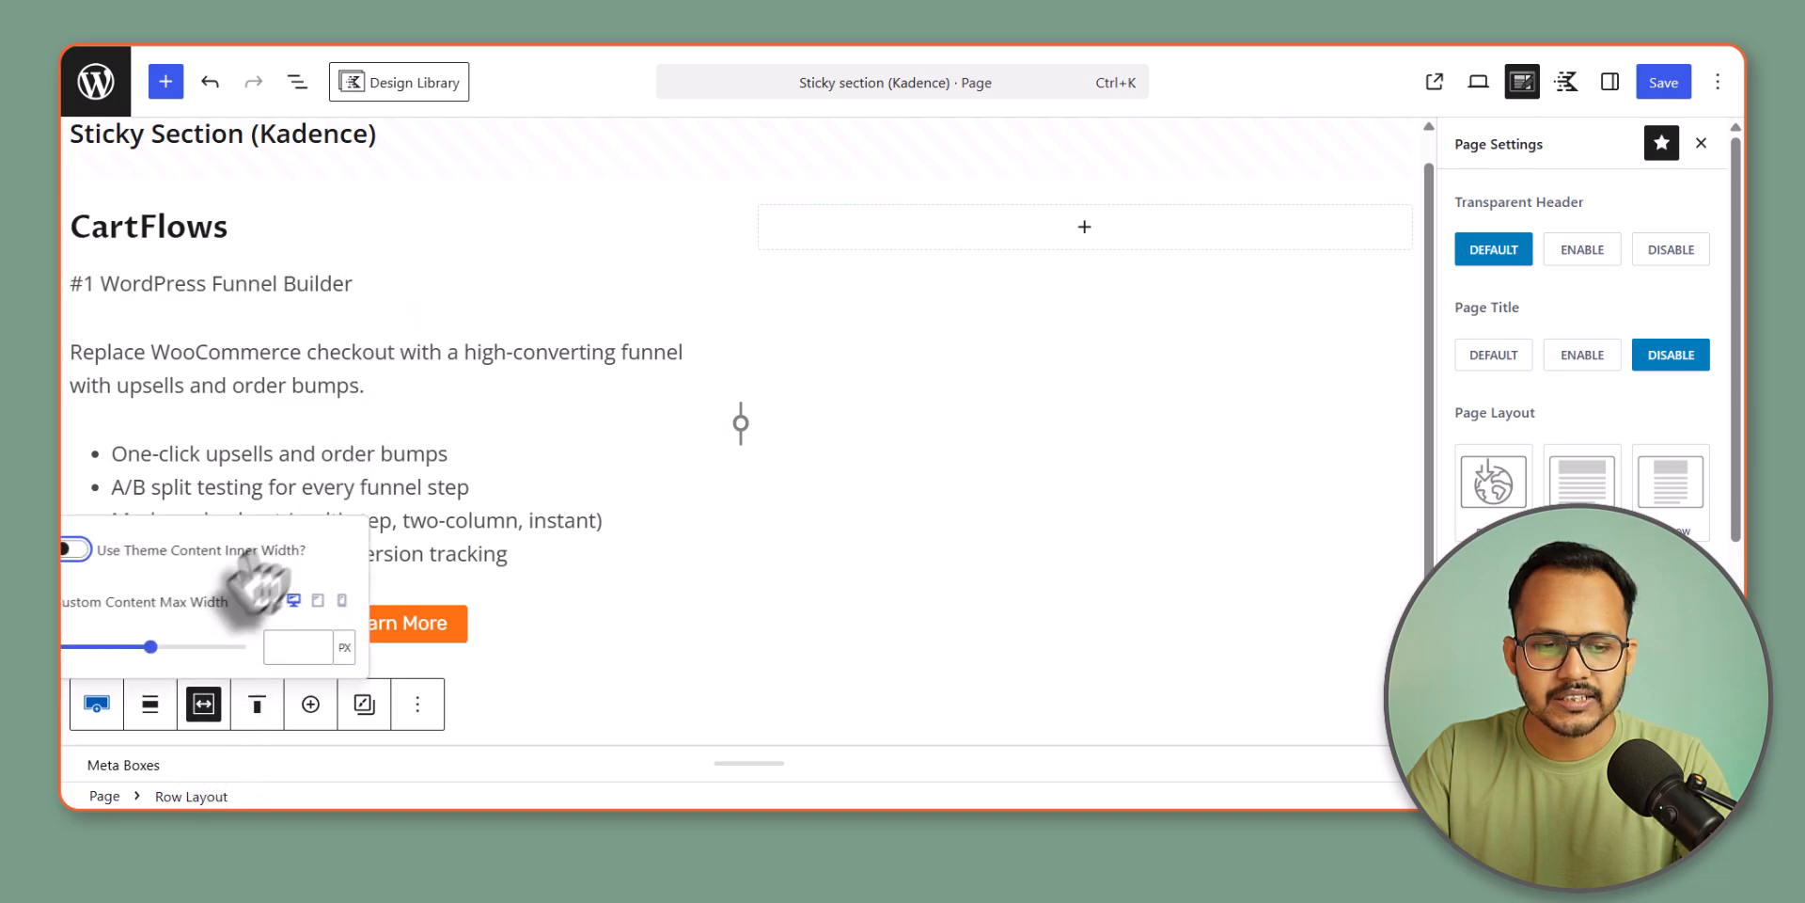
click(77, 557)
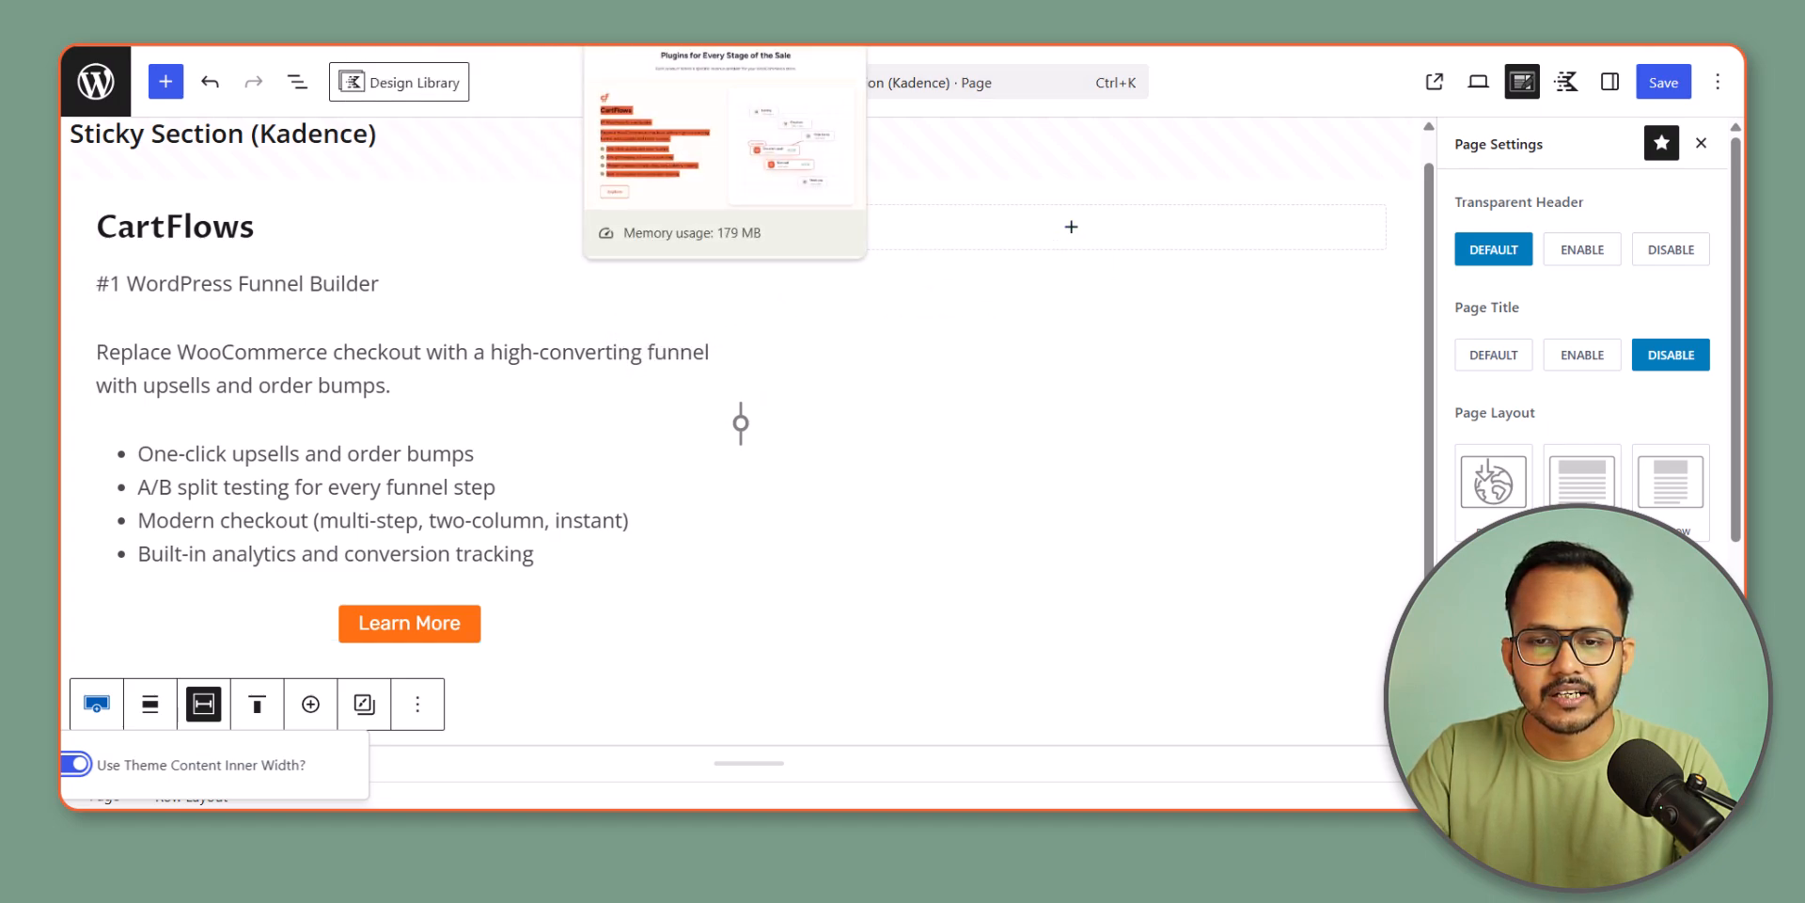
- Add an image block to the row's right column and fill it with the funnel diagram from the Media Library
click(1071, 227)
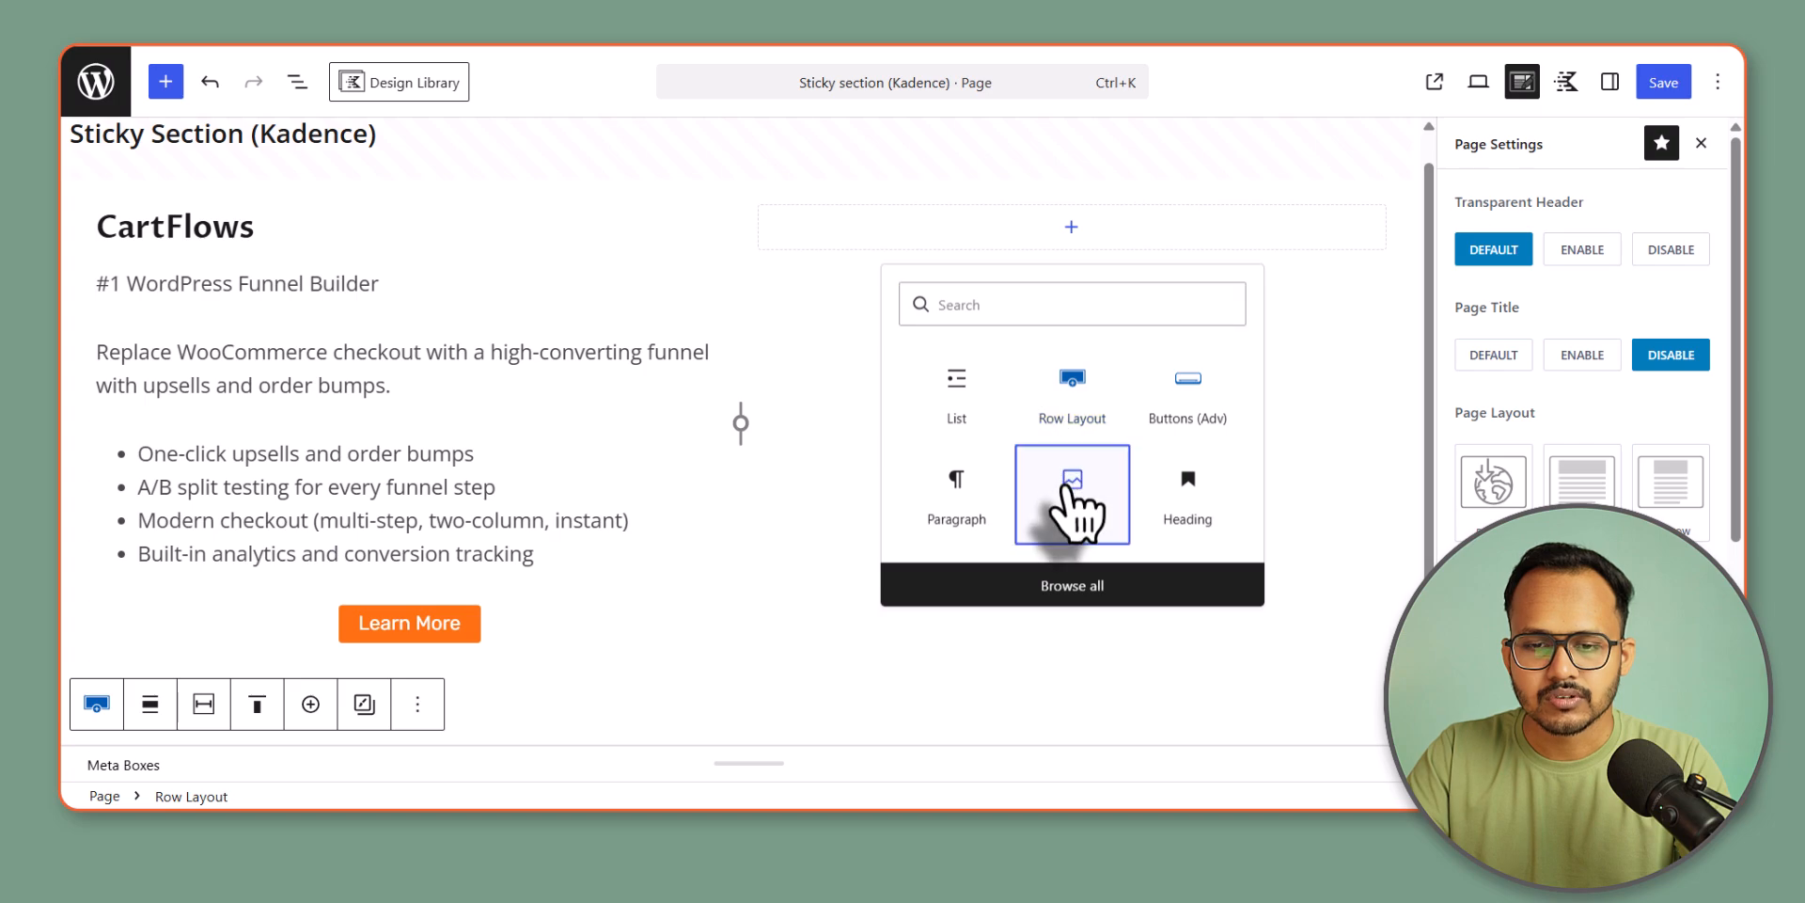
click(1072, 499)
click(910, 336)
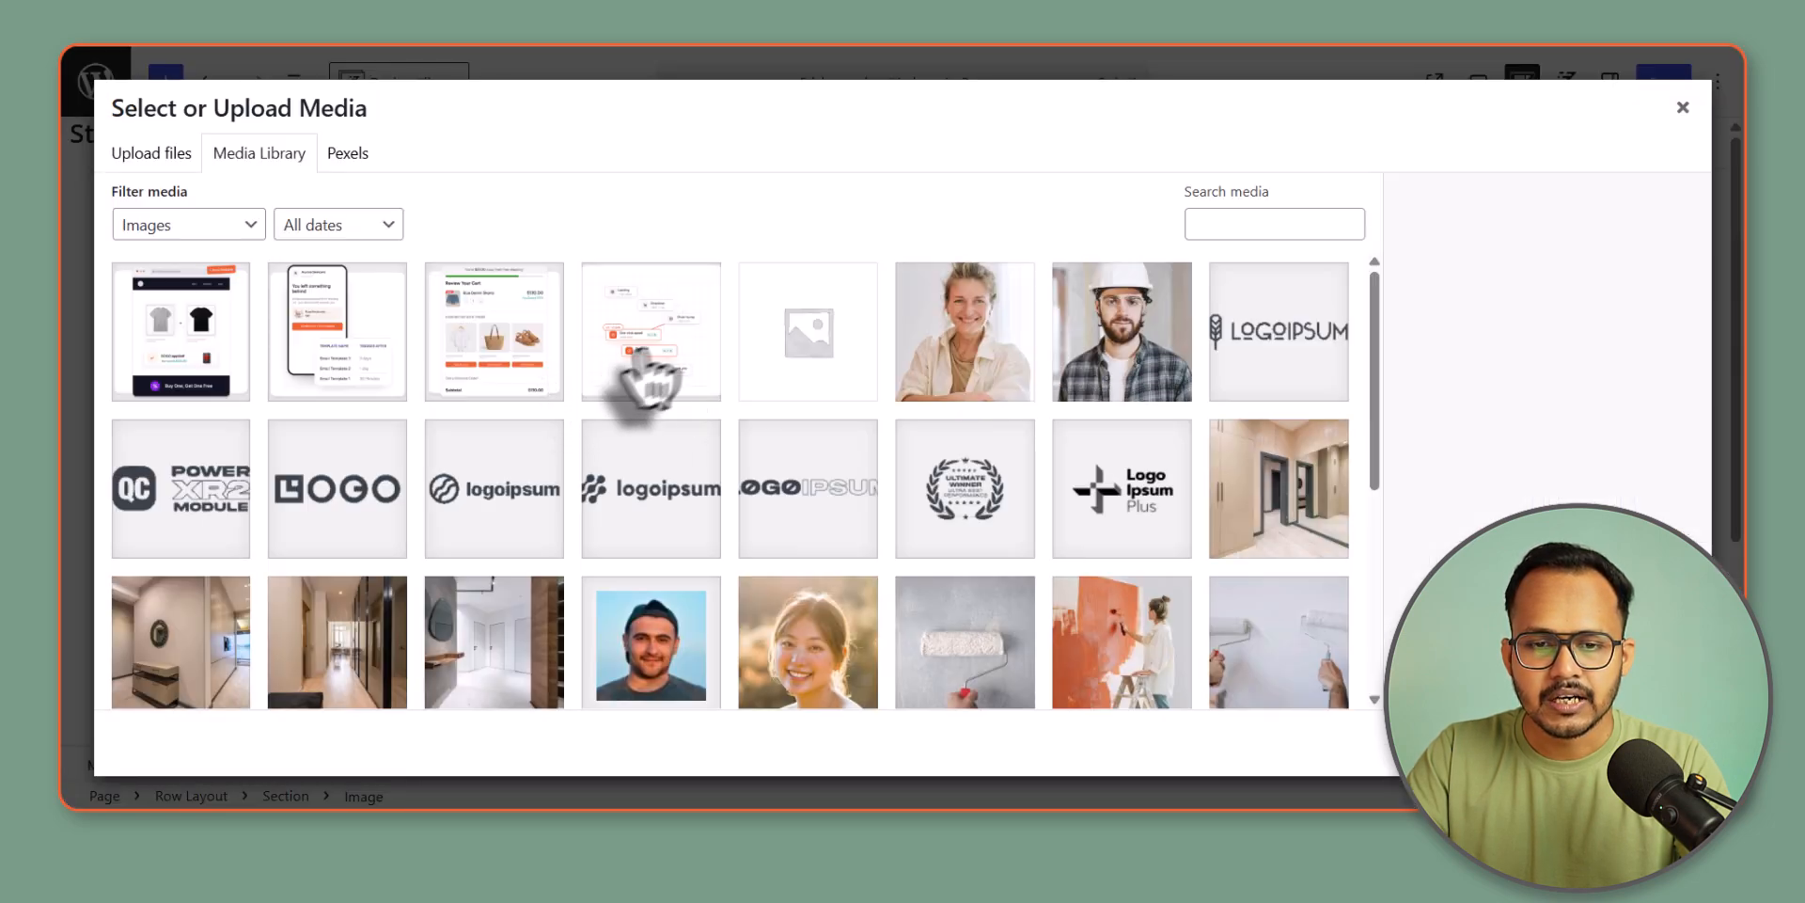
click(647, 376)
click(1655, 743)
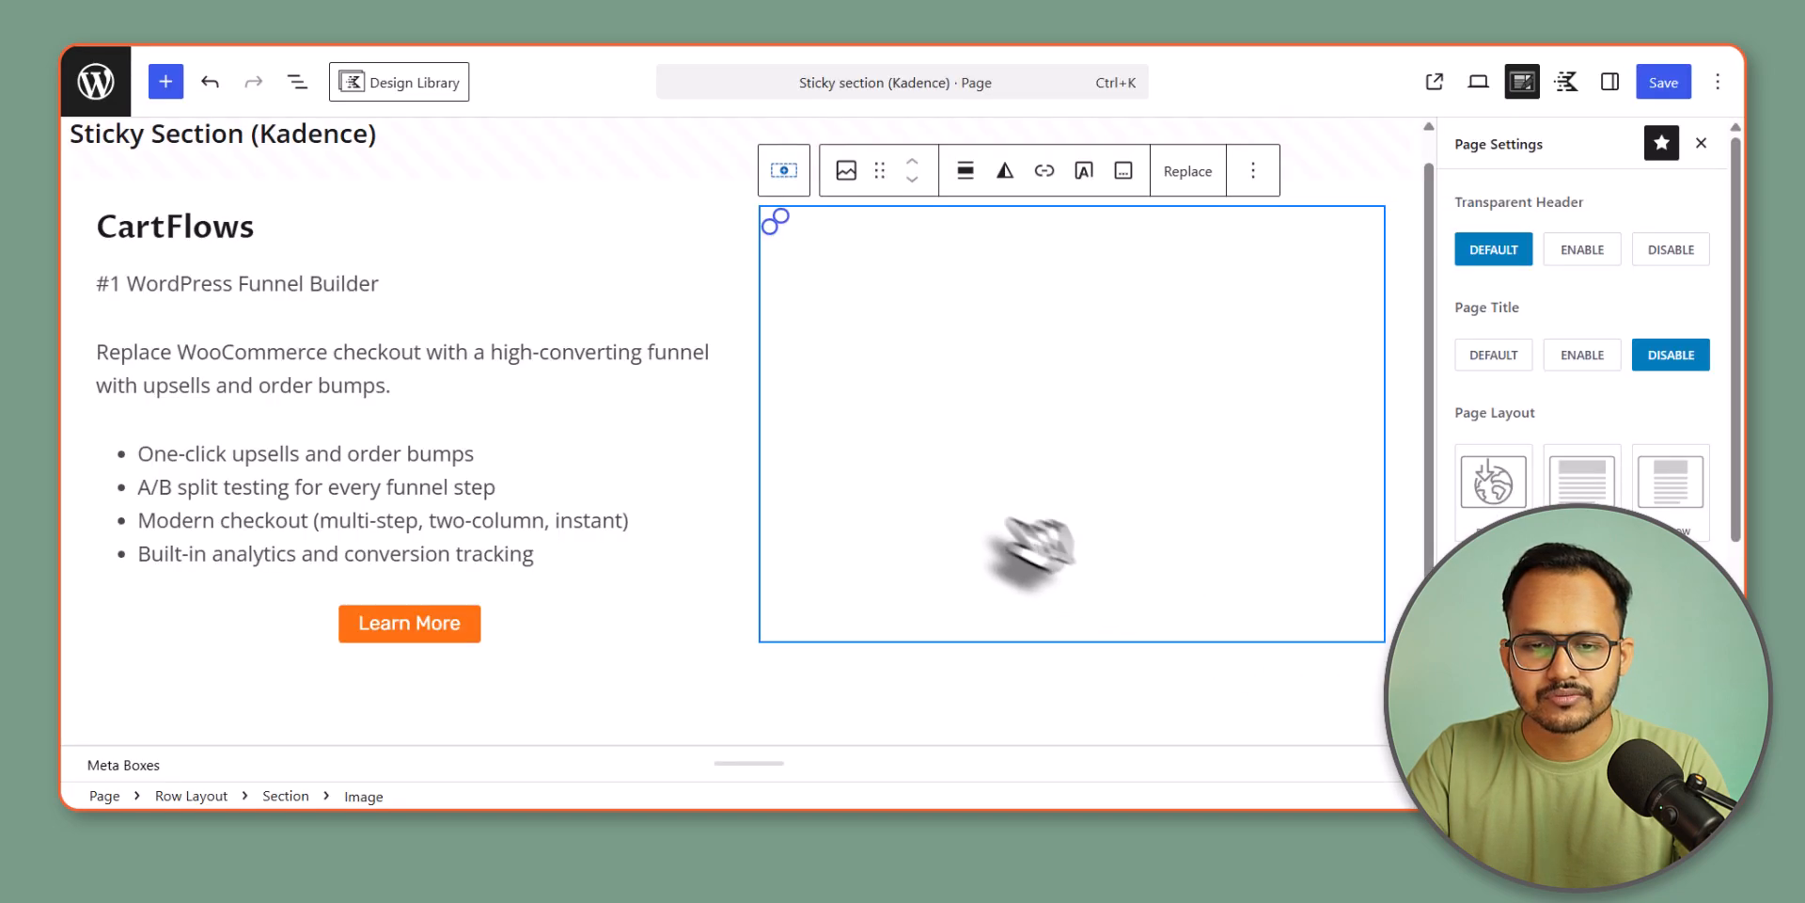
- Set the CartFlows row's vertical alignment to middle
click(273, 188)
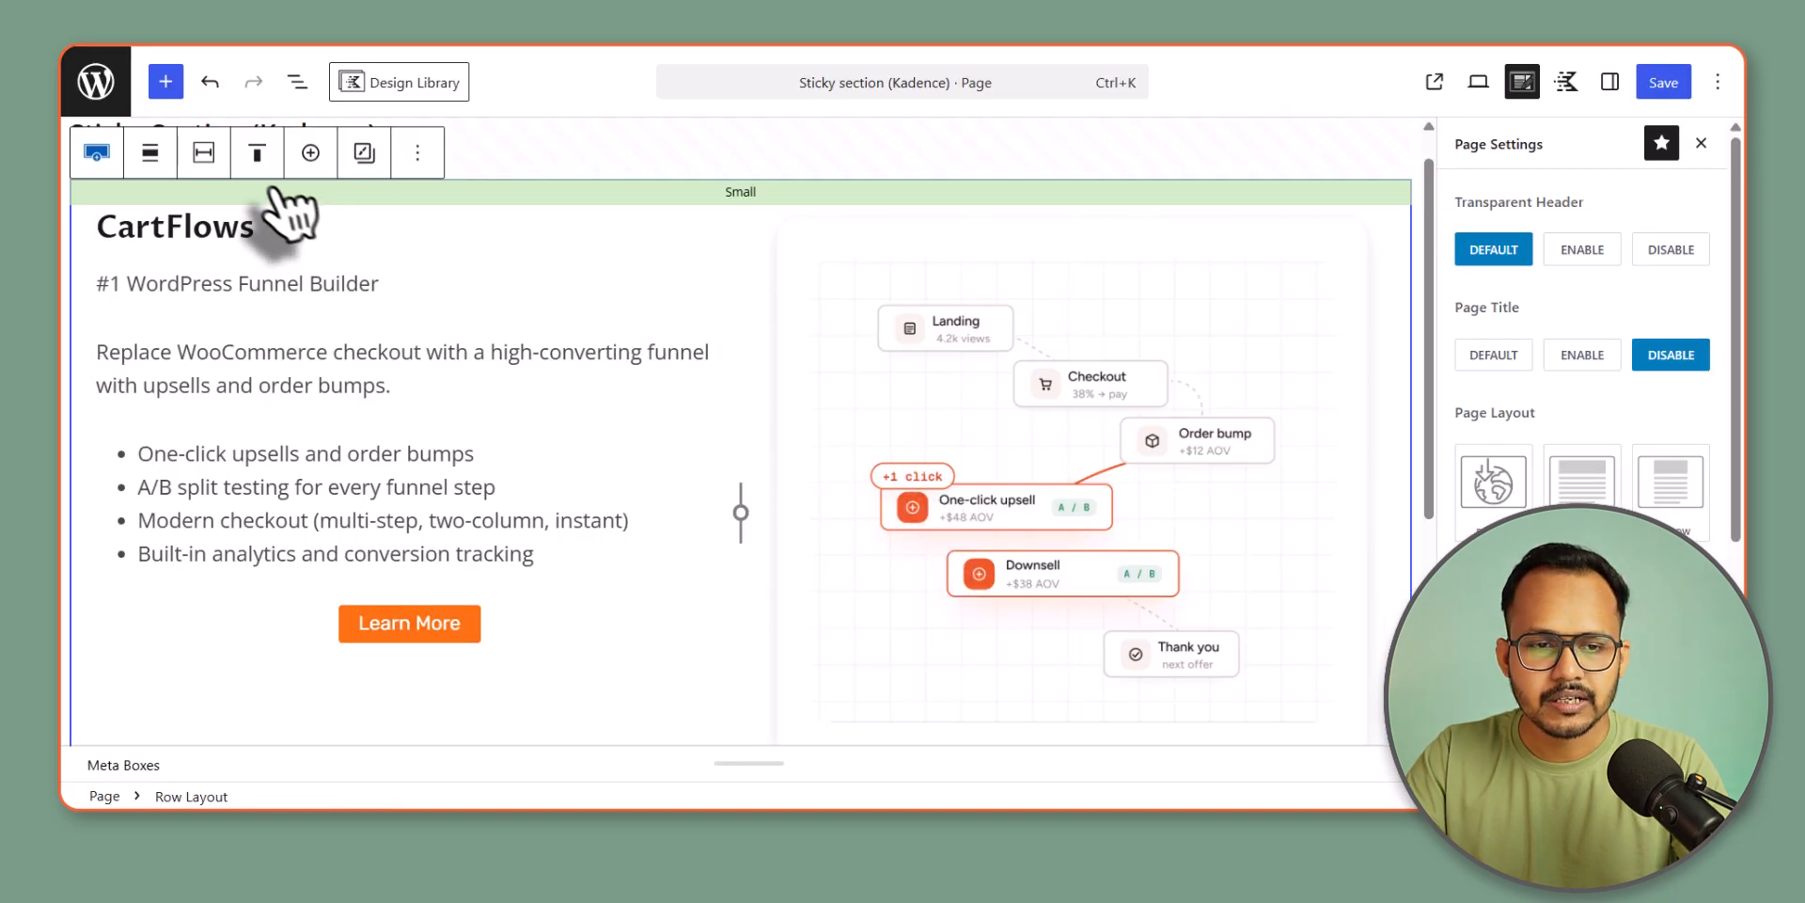
click(256, 155)
click(319, 265)
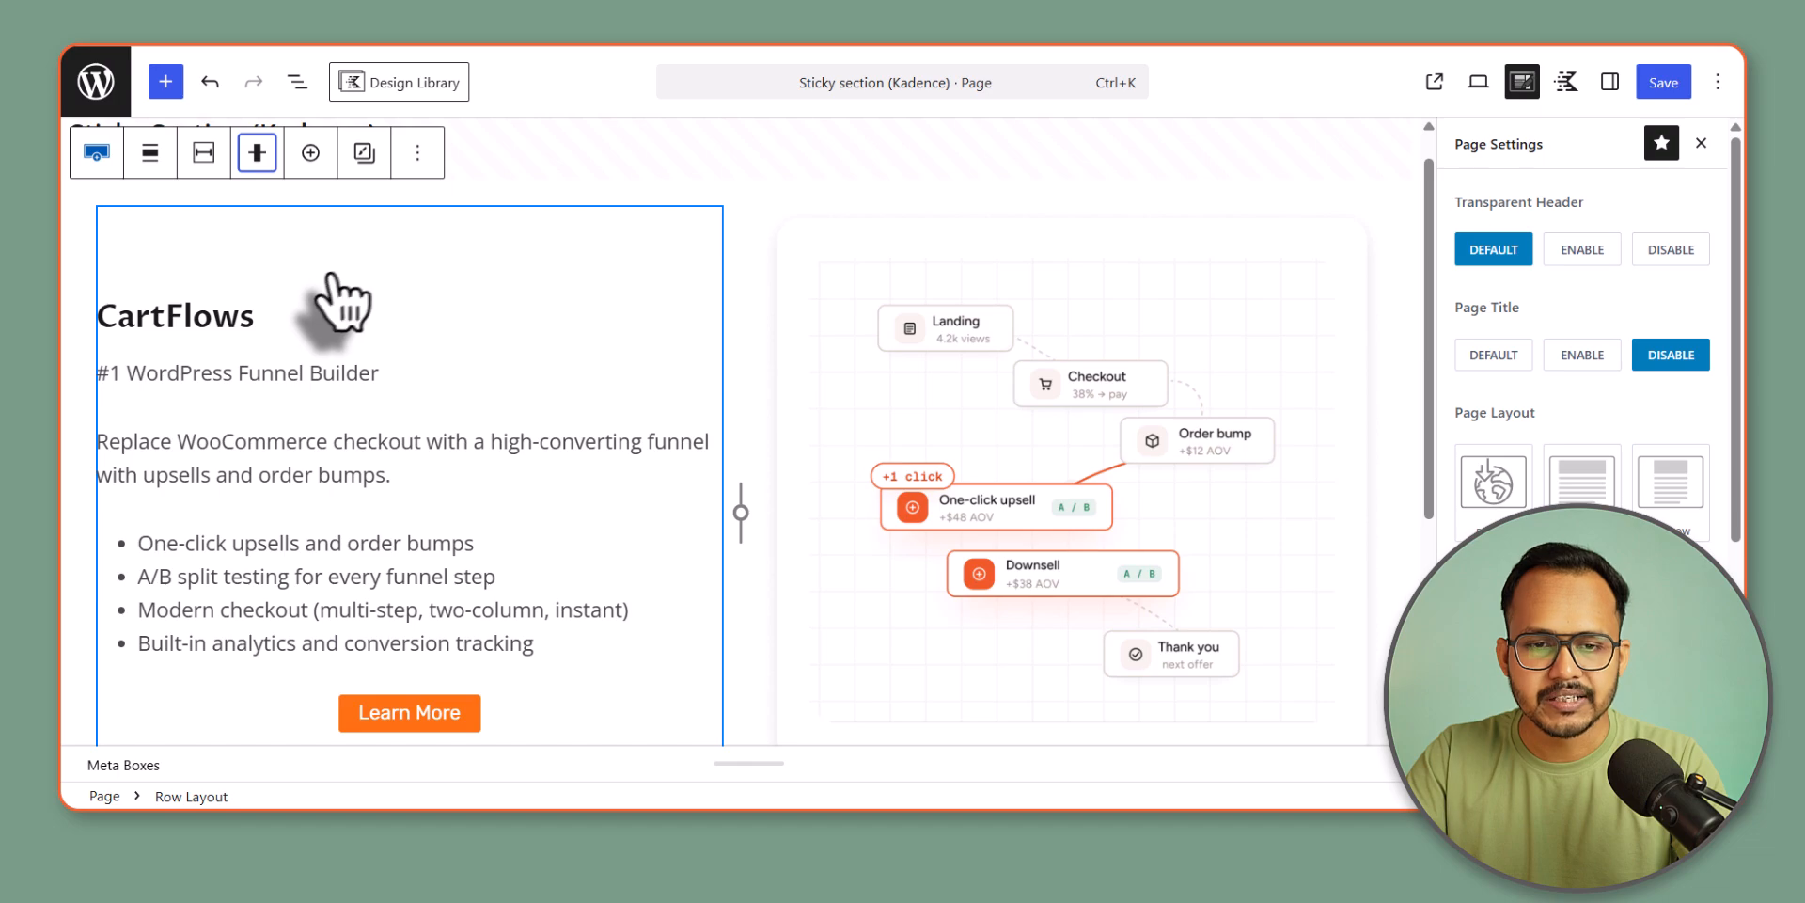
- Set the CartFlows row's background color to the light palette color FAF6F2
click(1608, 85)
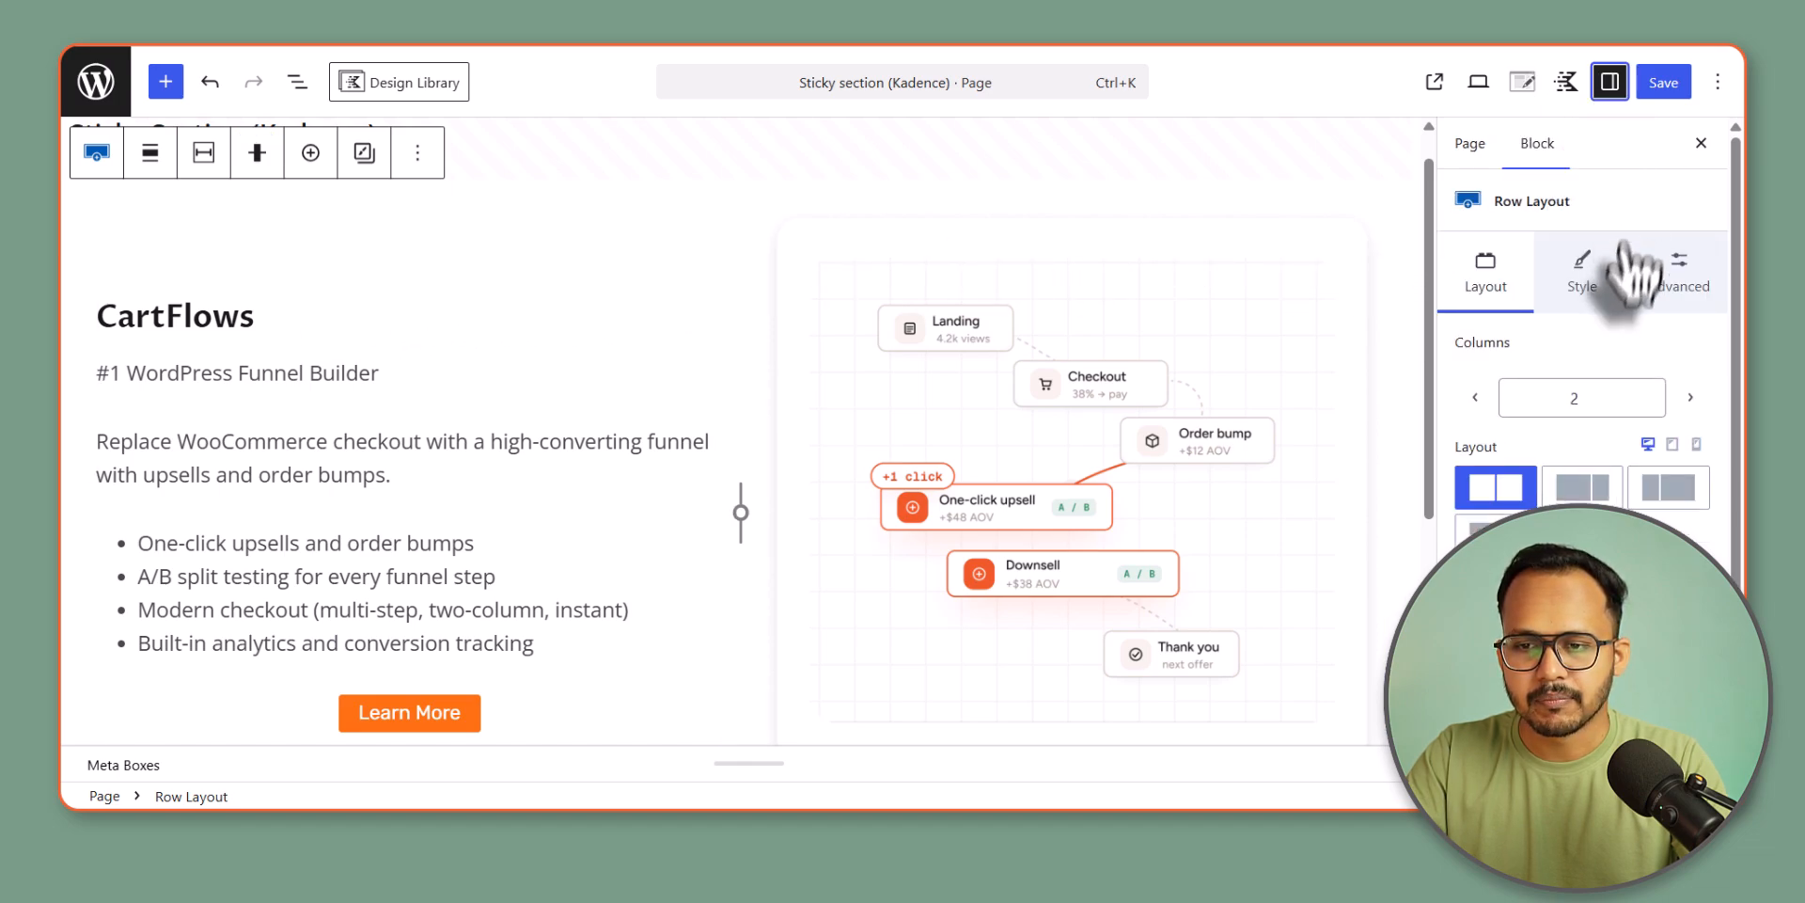
click(1585, 301)
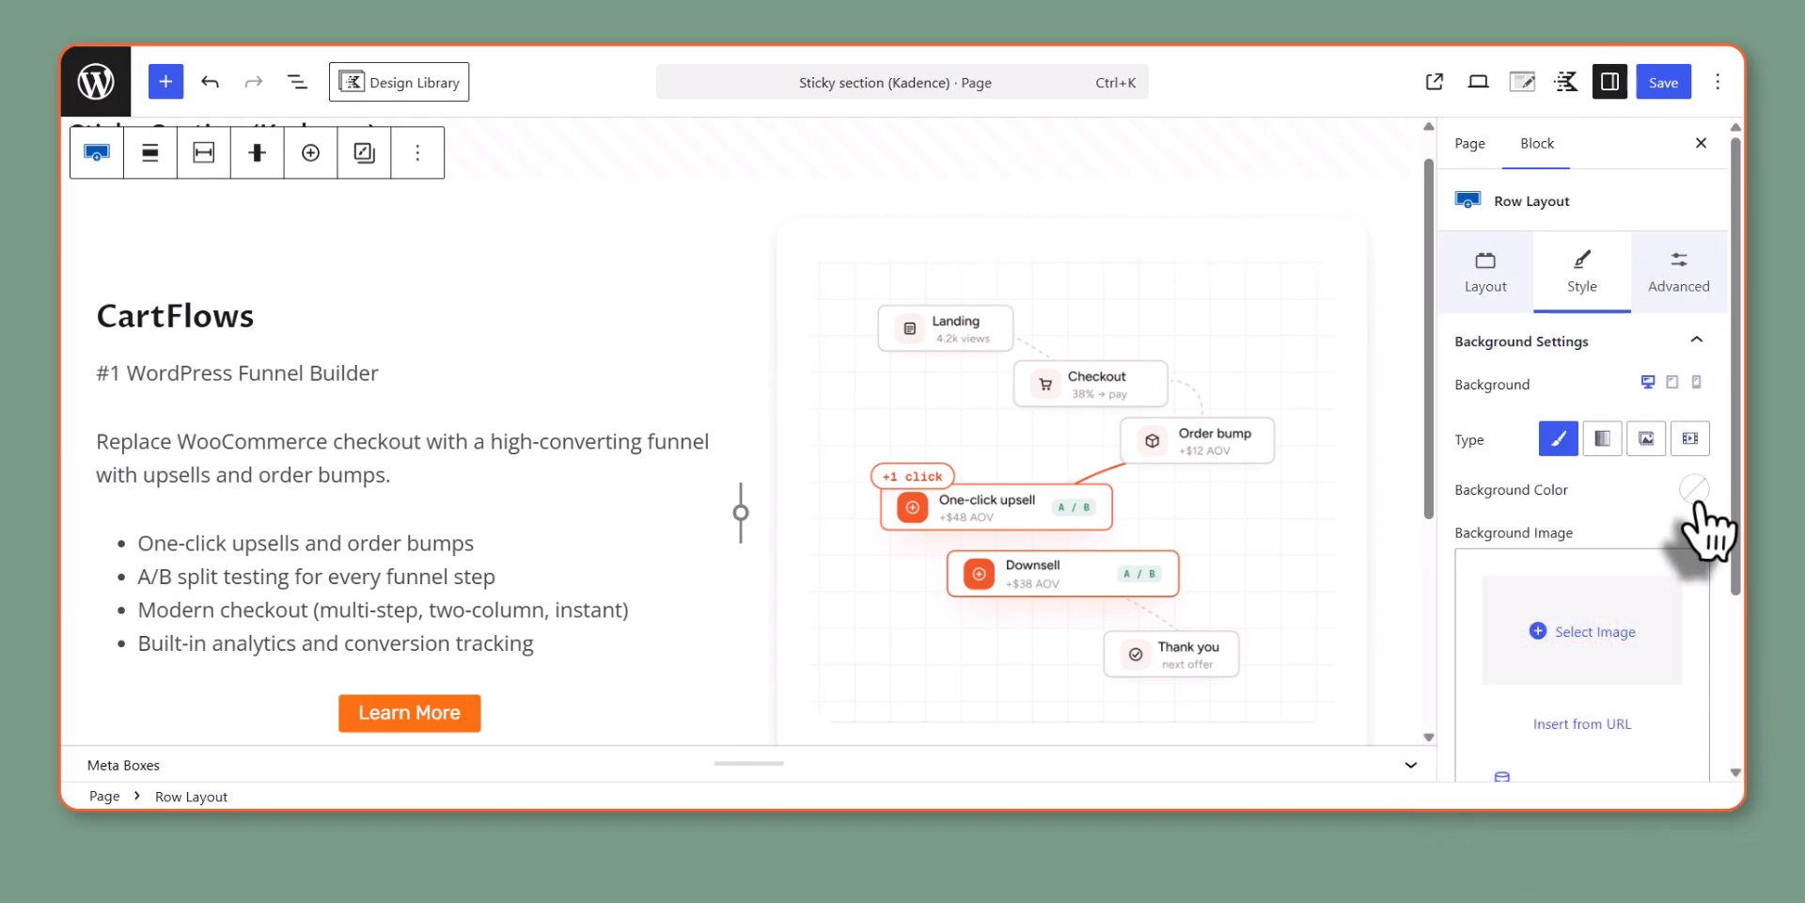
click(1693, 488)
click(1635, 442)
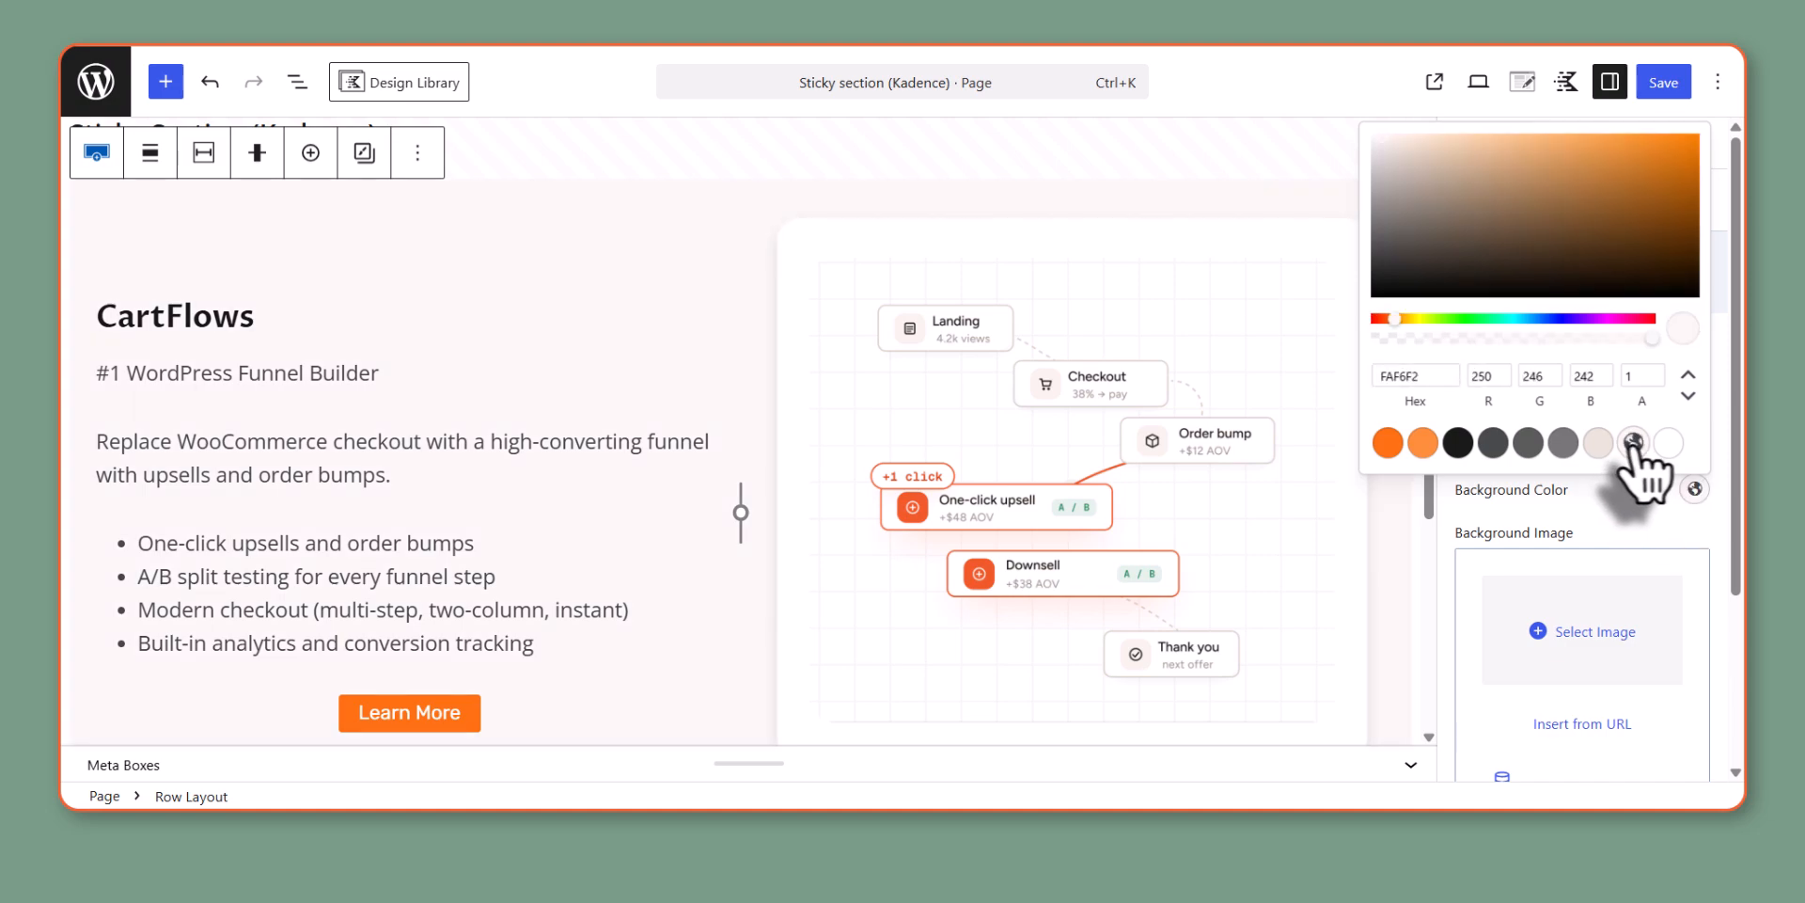
click(451, 203)
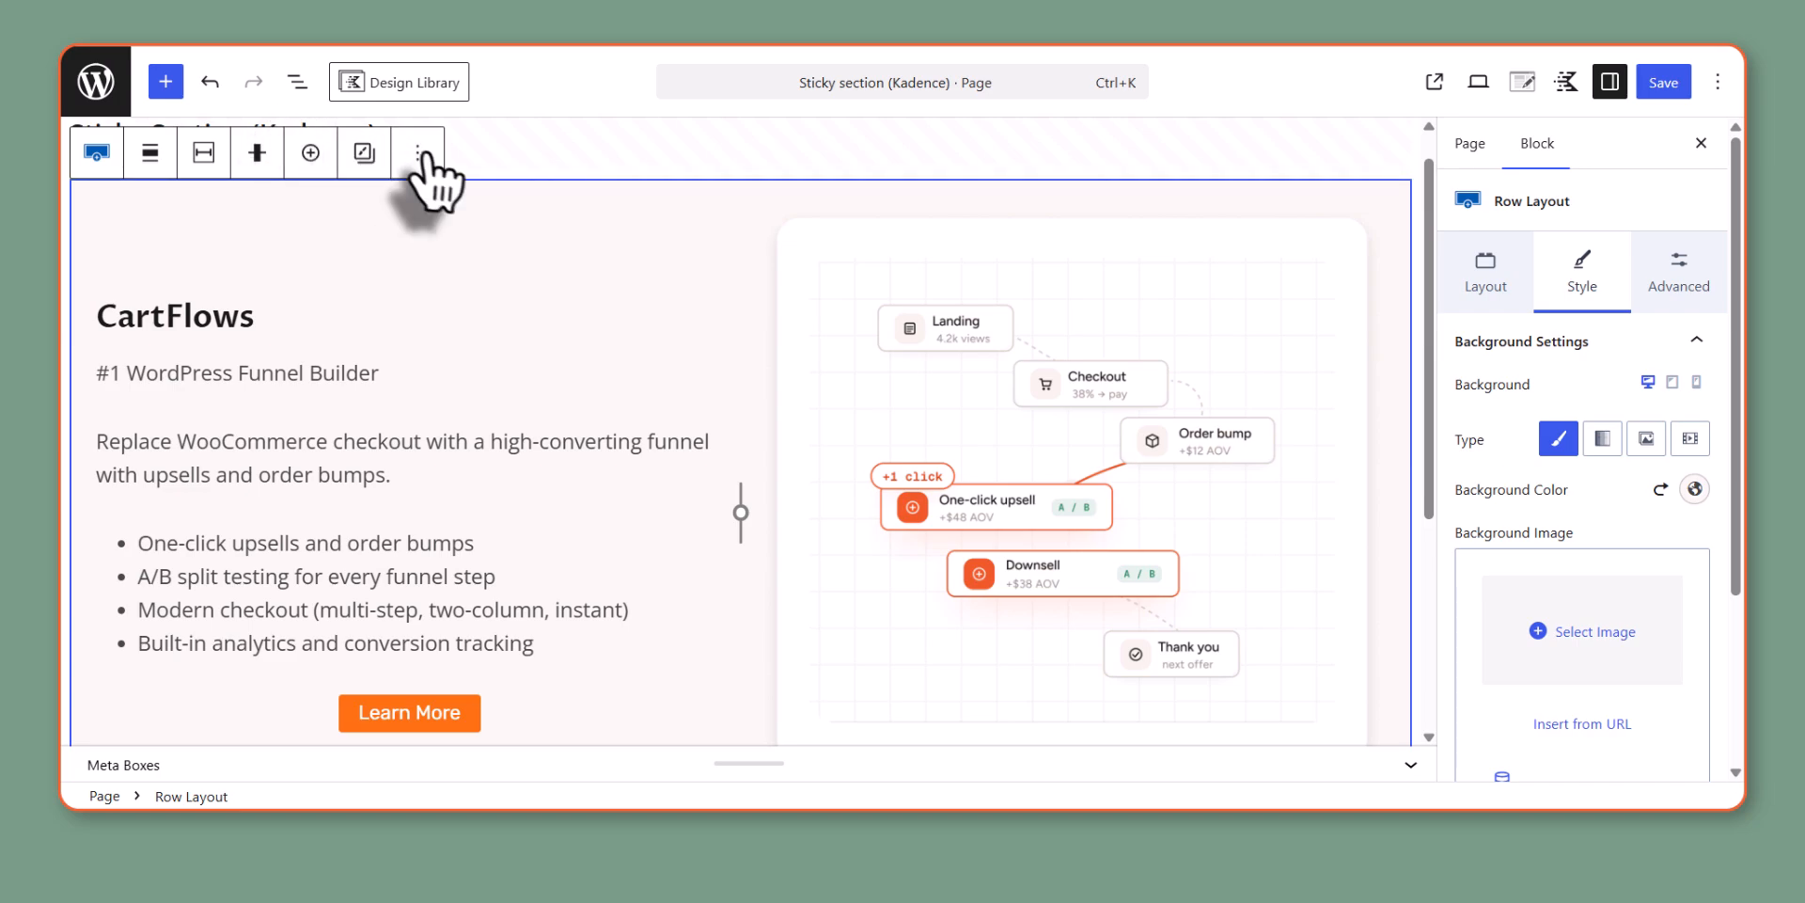
- Align the CartFlows row's Learn More button to the left and set its size to LG
click(418, 153)
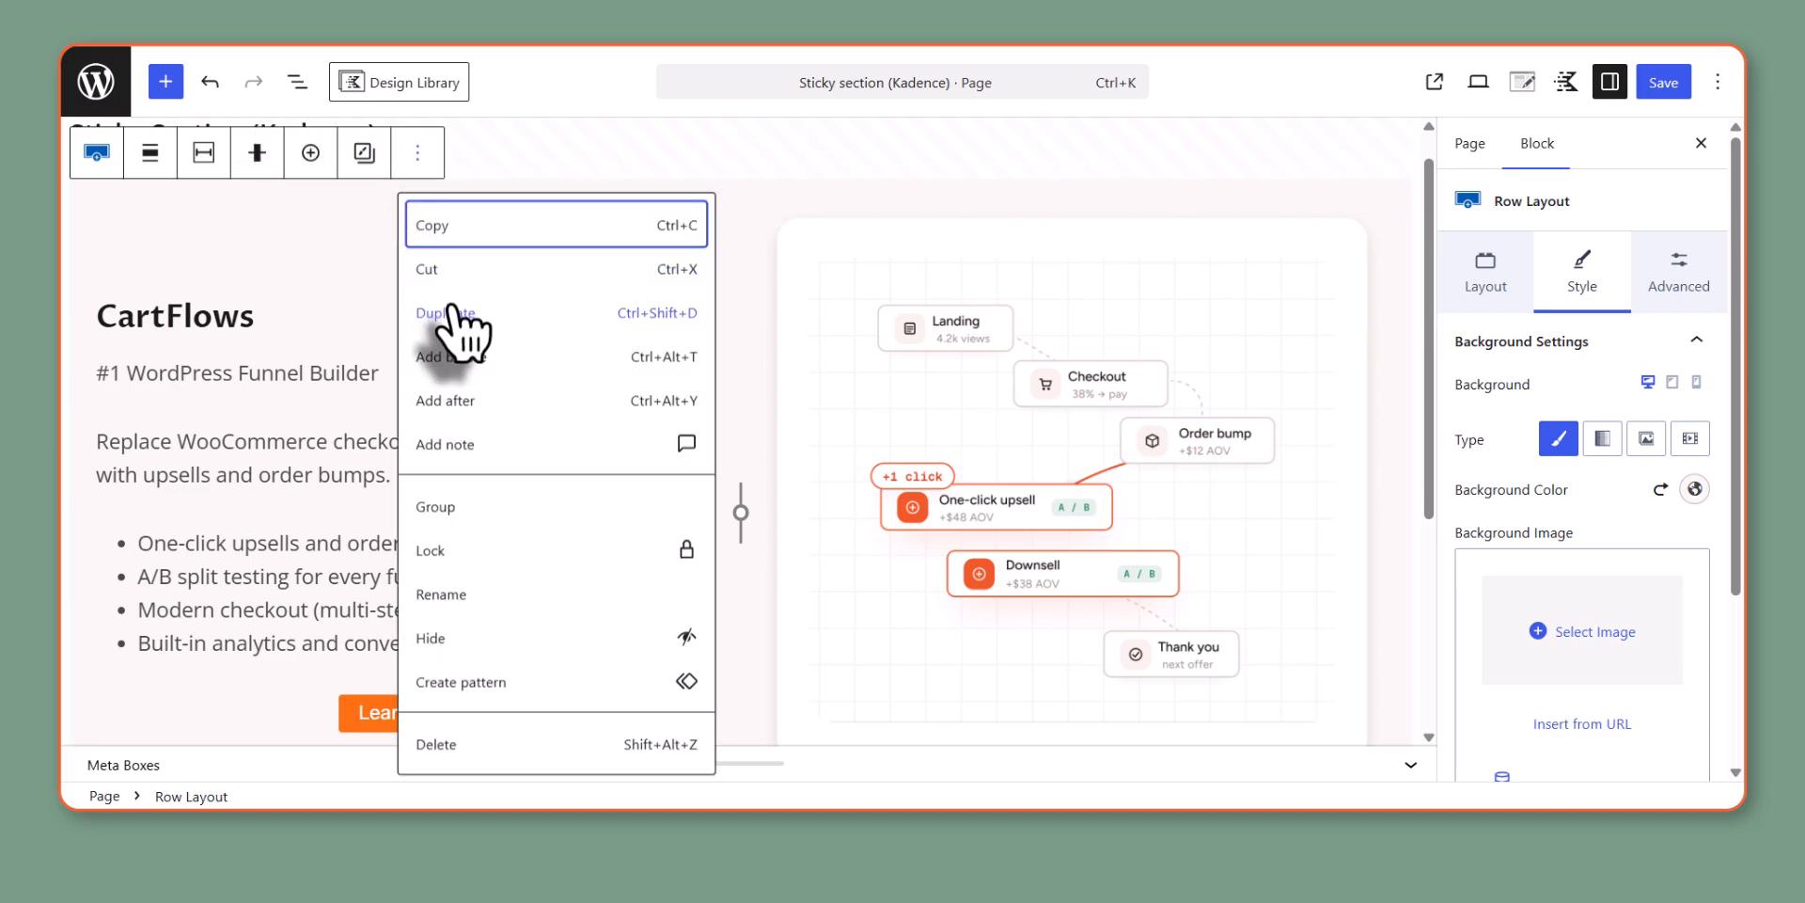
click(328, 720)
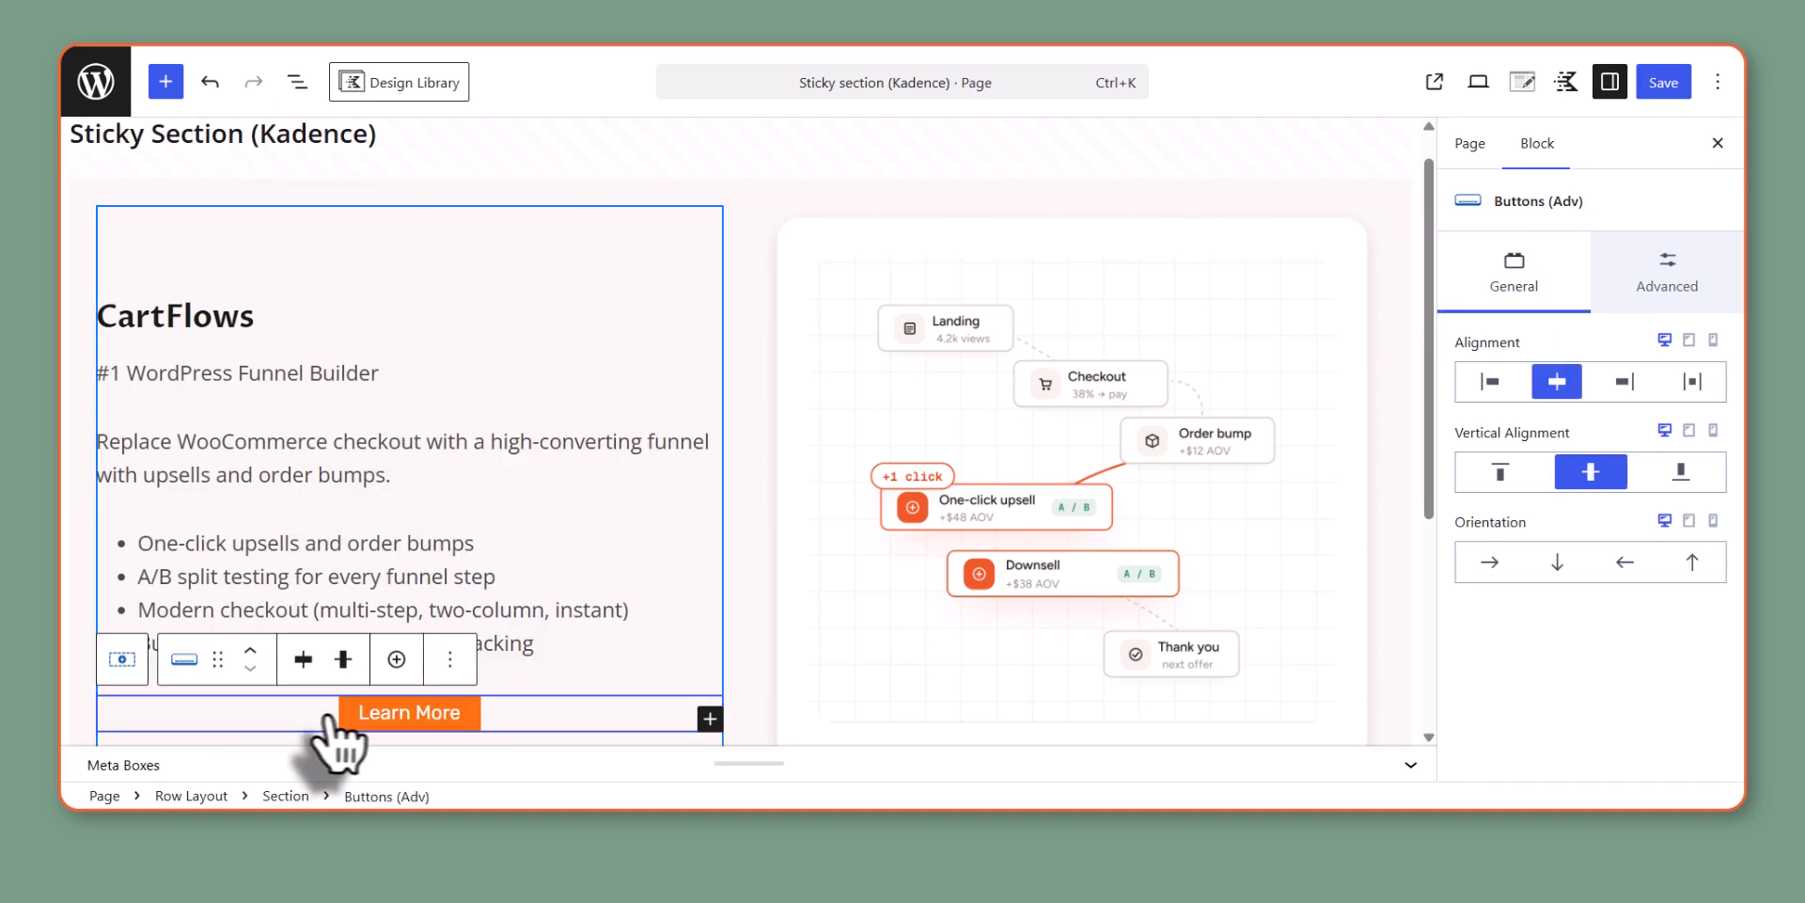
click(304, 661)
click(373, 456)
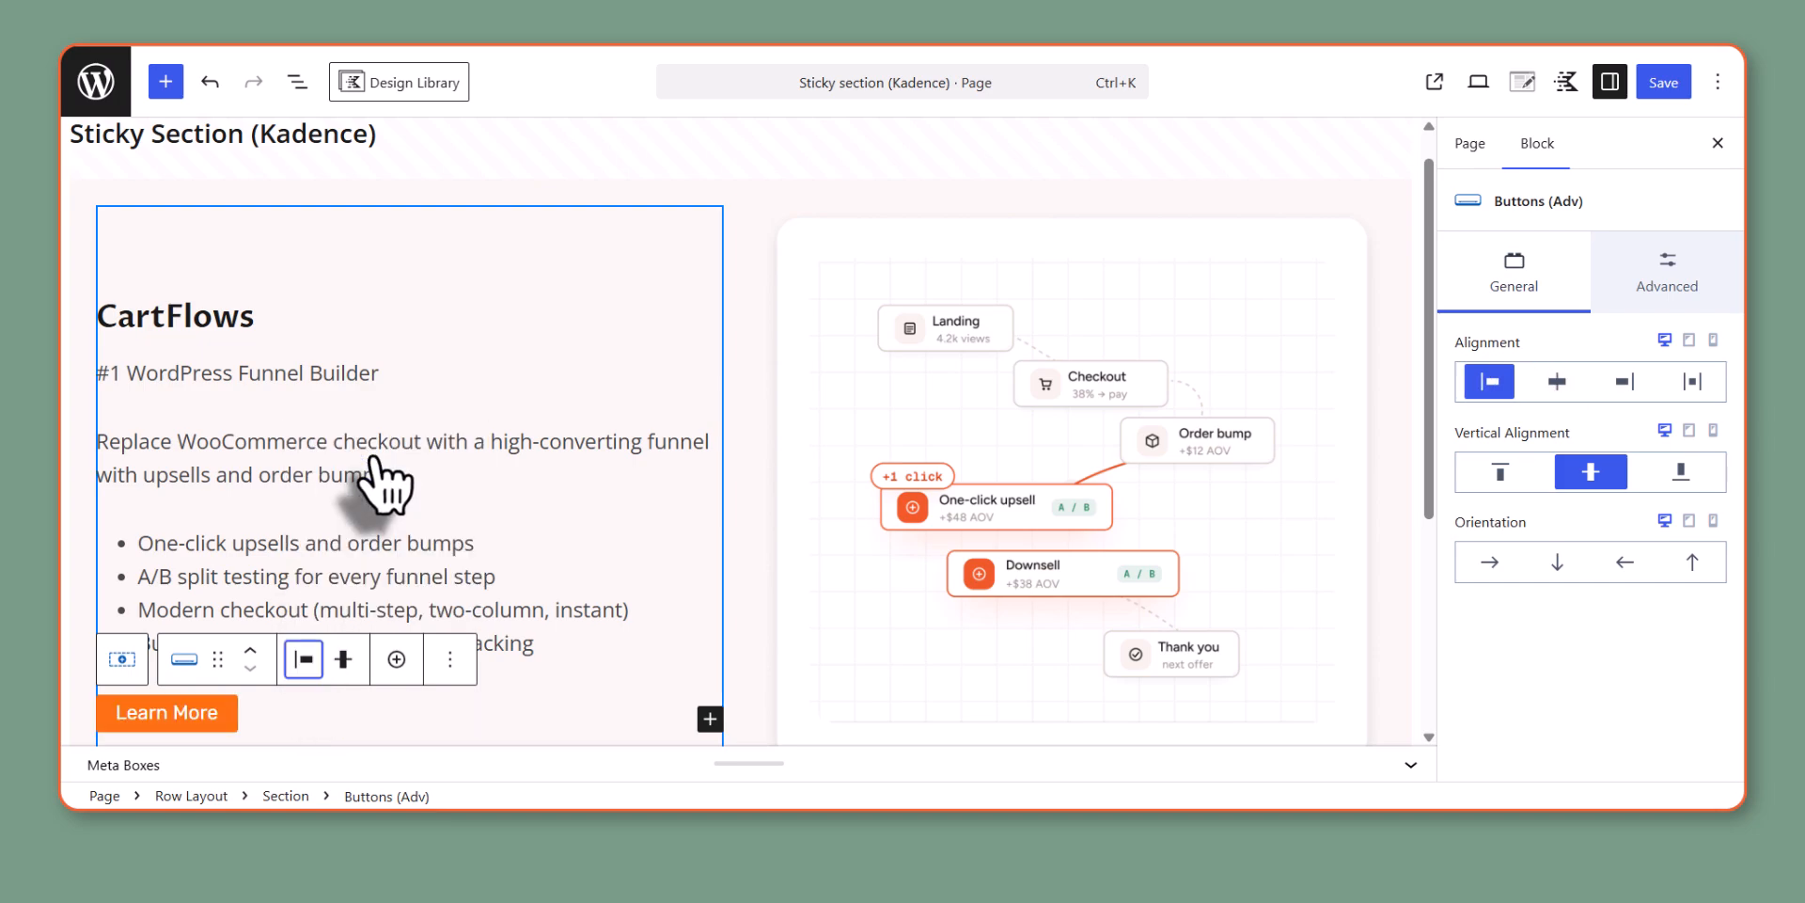
click(175, 712)
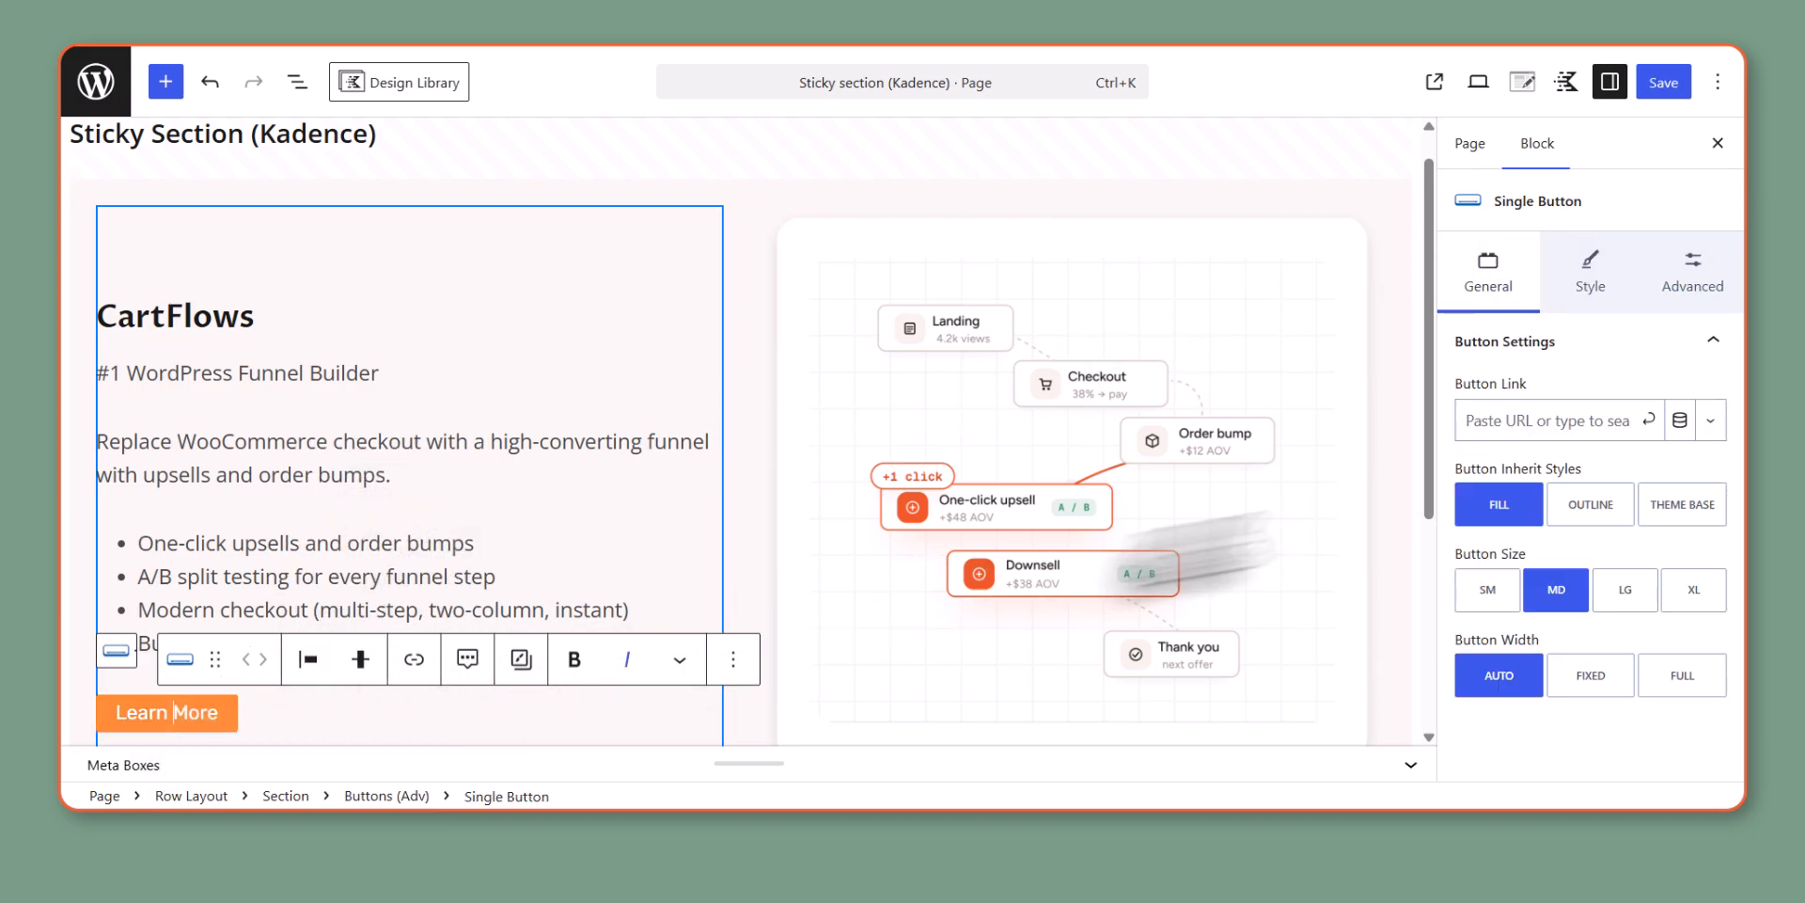
click(1637, 602)
- Add an up-right arrow icon from the Line Icons set to the Learn More button
click(1589, 282)
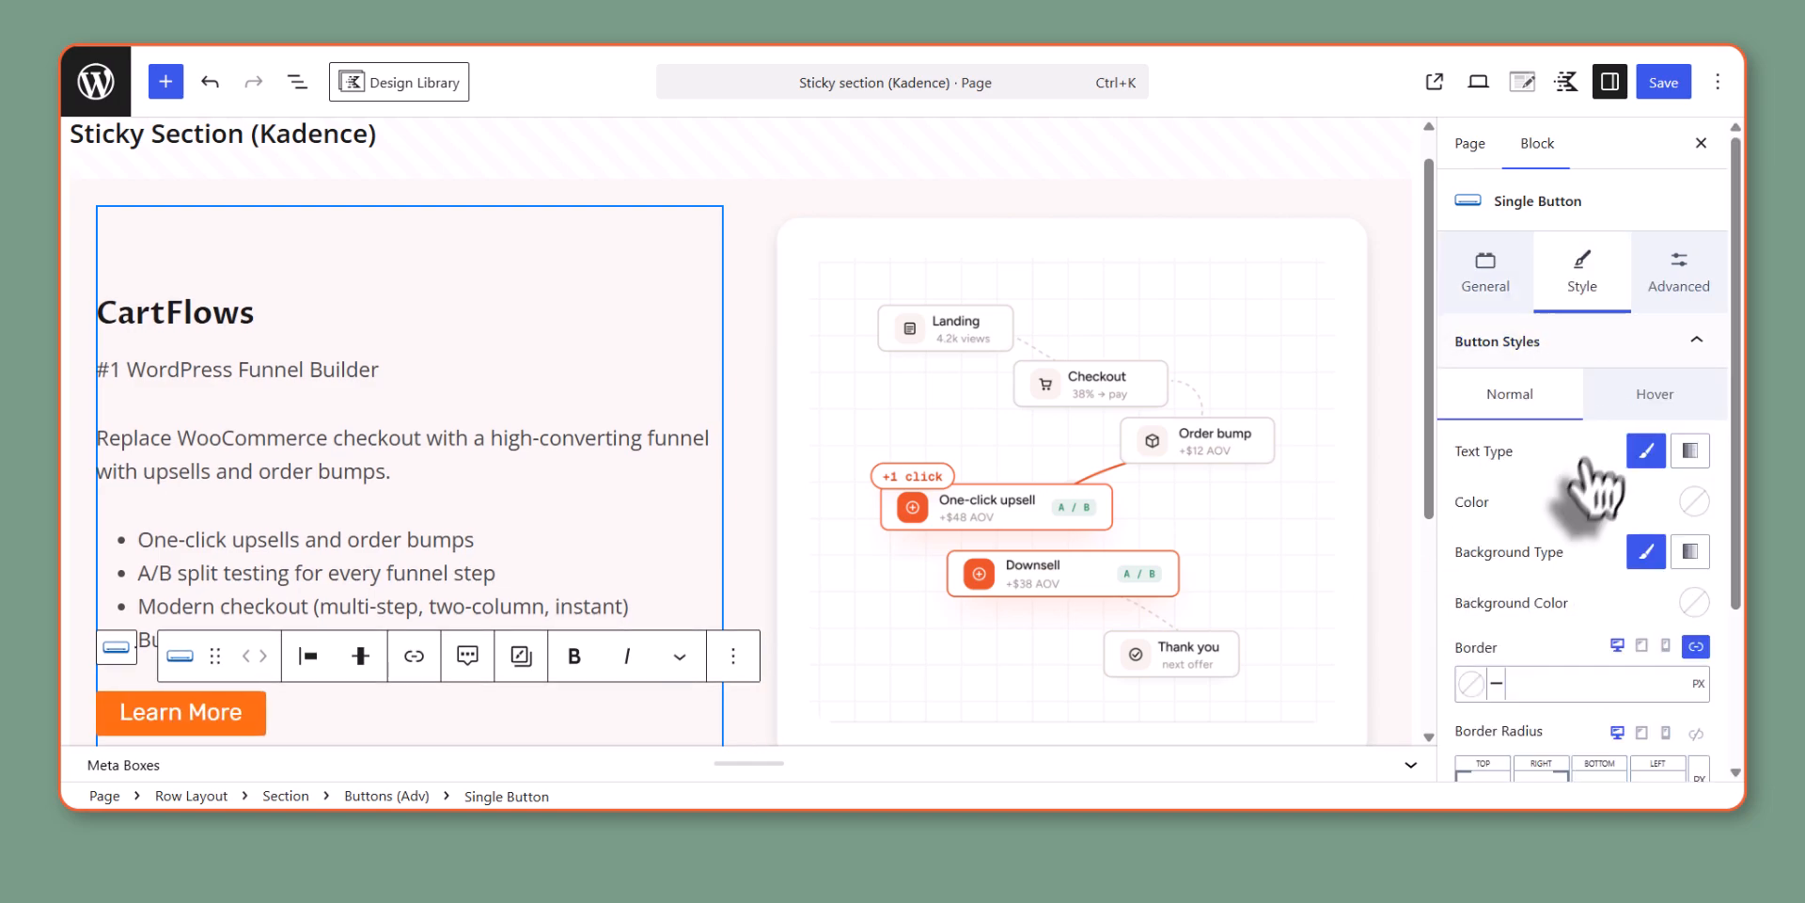
click(1589, 346)
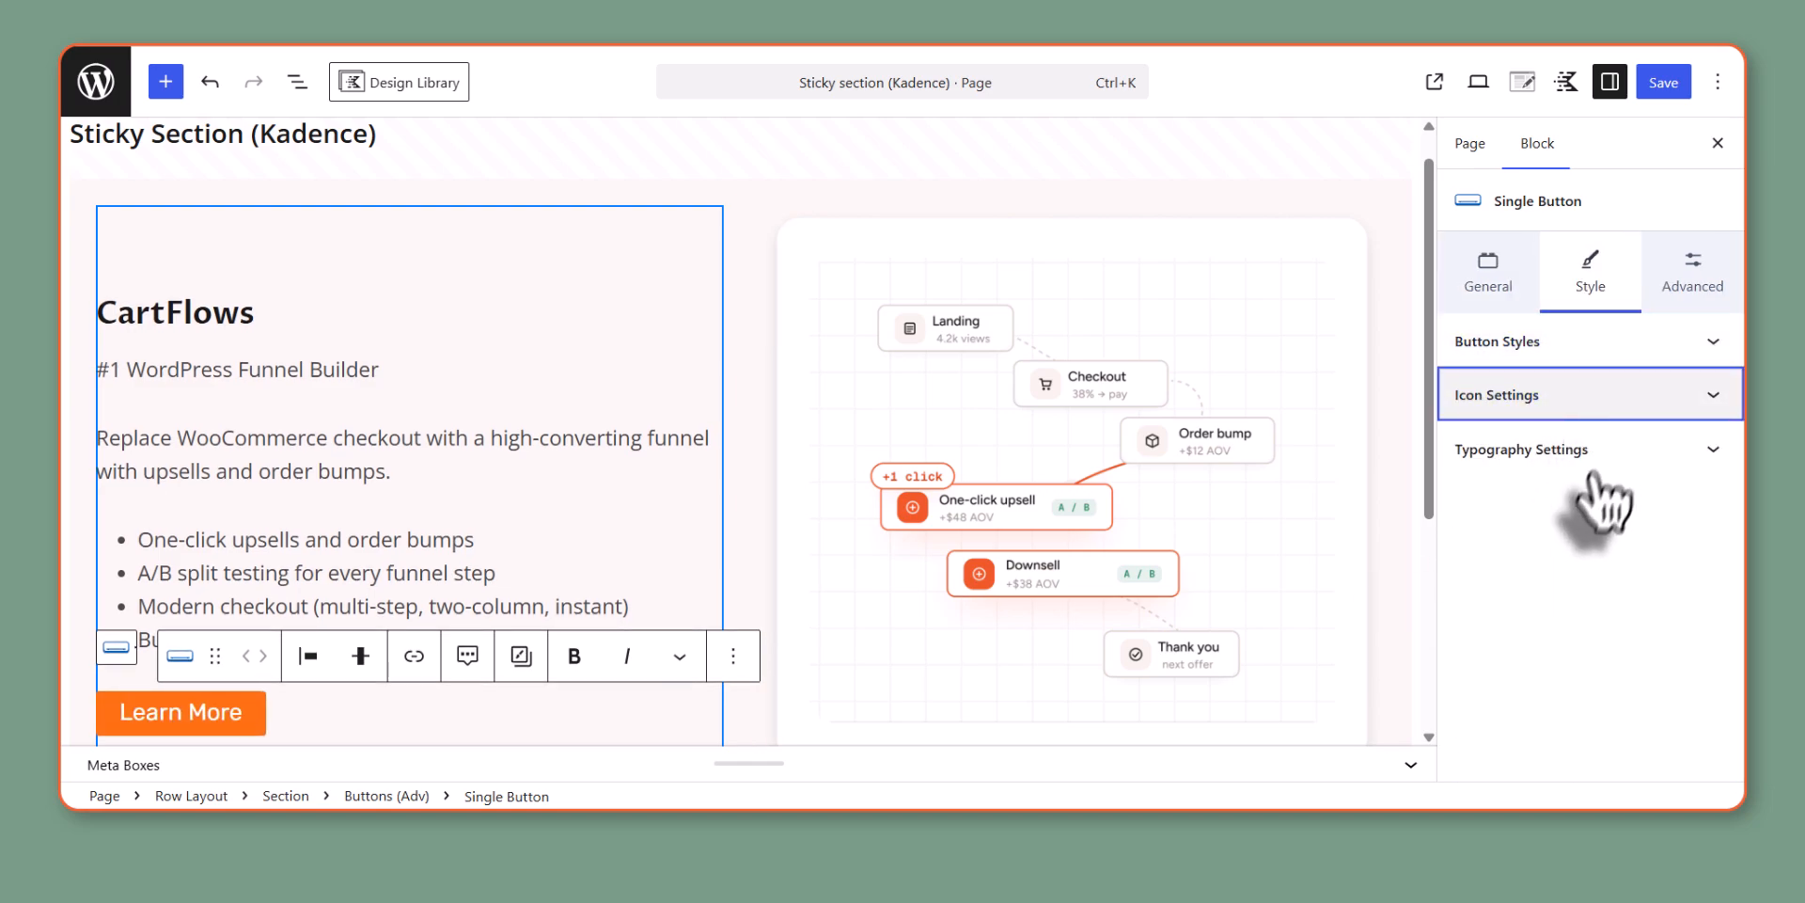
click(1594, 397)
click(1587, 230)
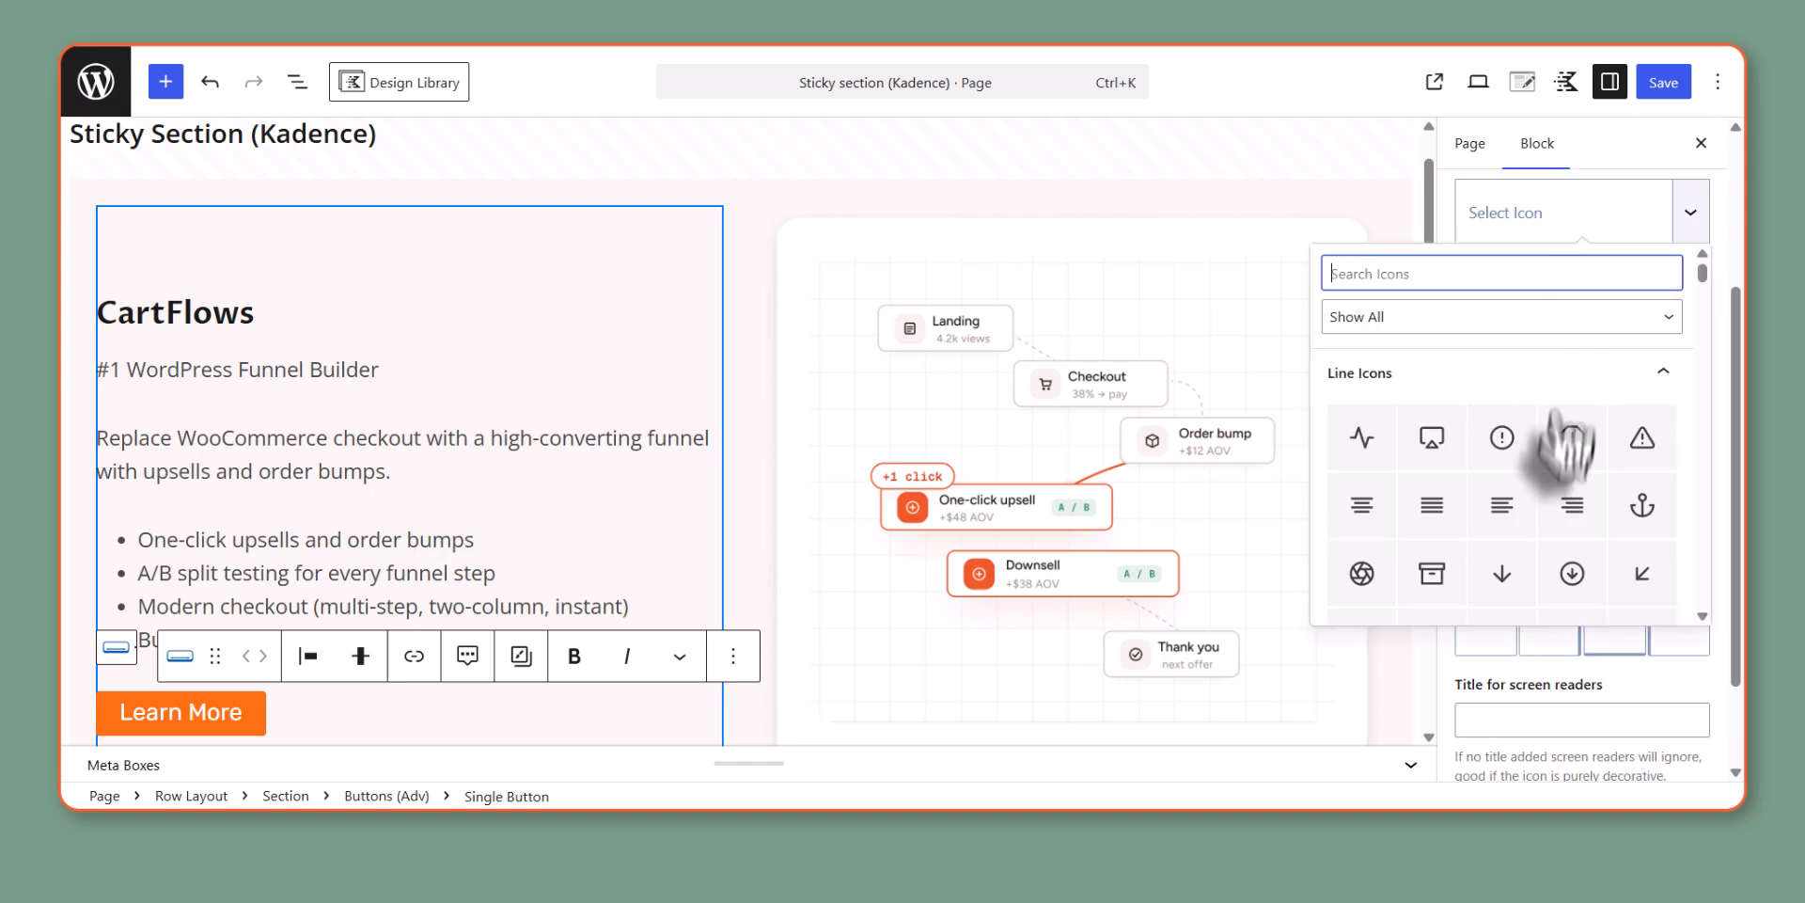
scroll(1551, 498, down, 3)
click(1580, 522)
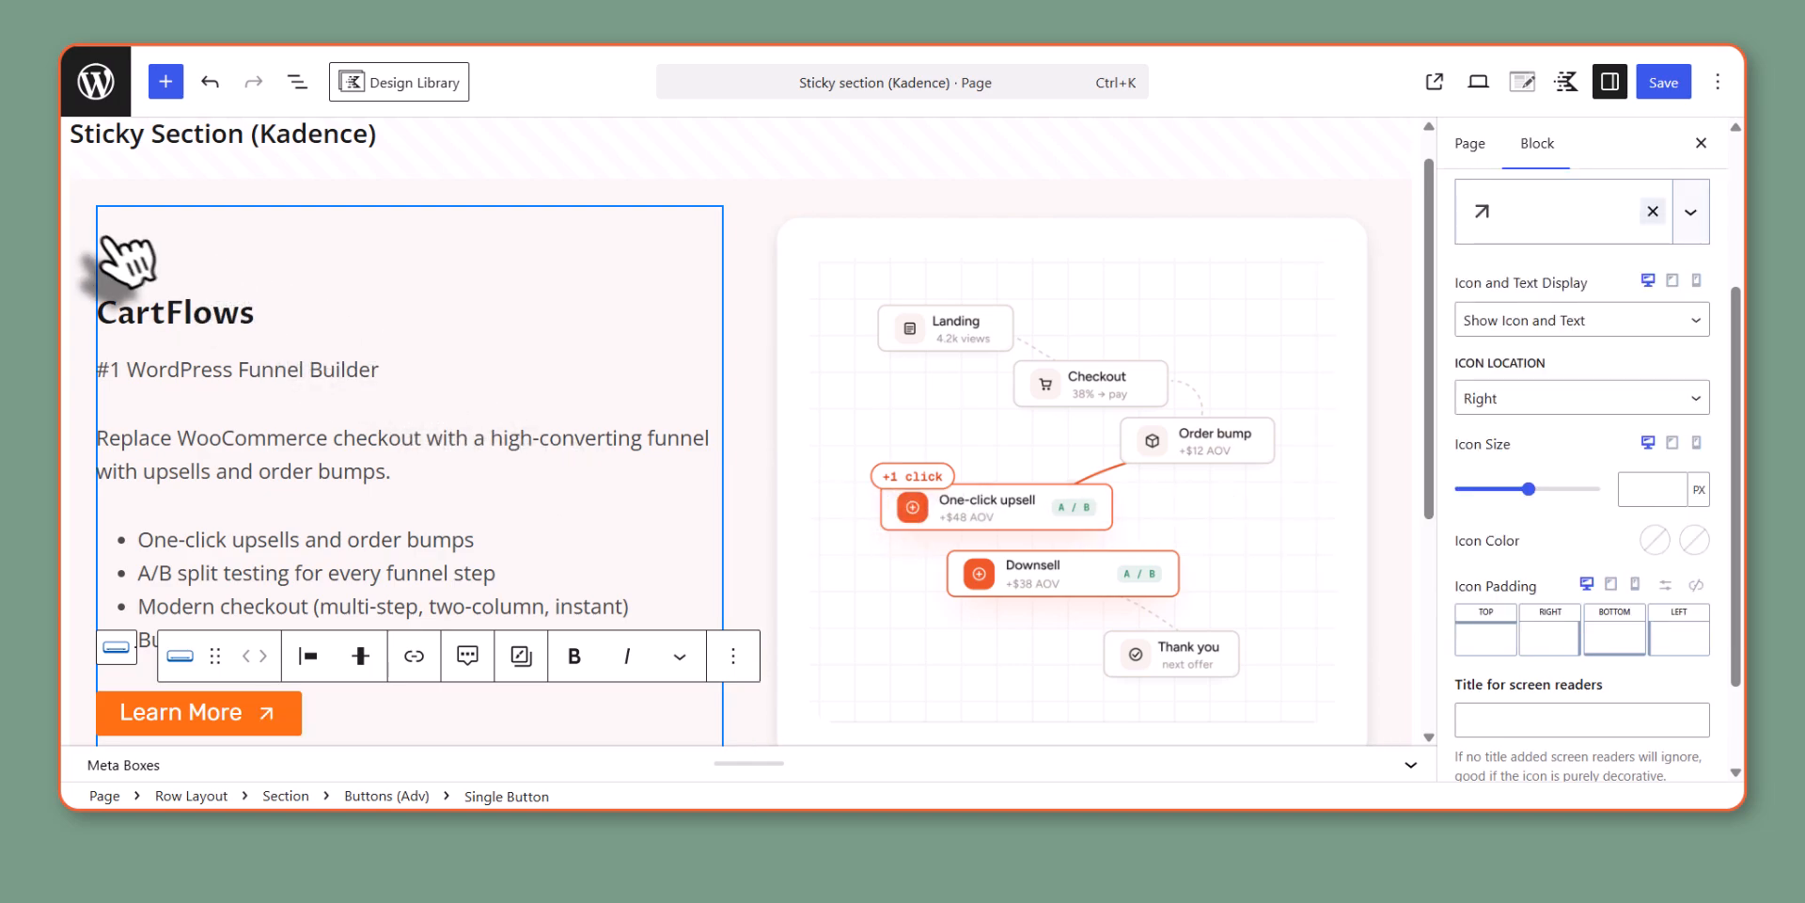
- Duplicate the whole CartFlows Row Layout block
click(97, 209)
click(419, 157)
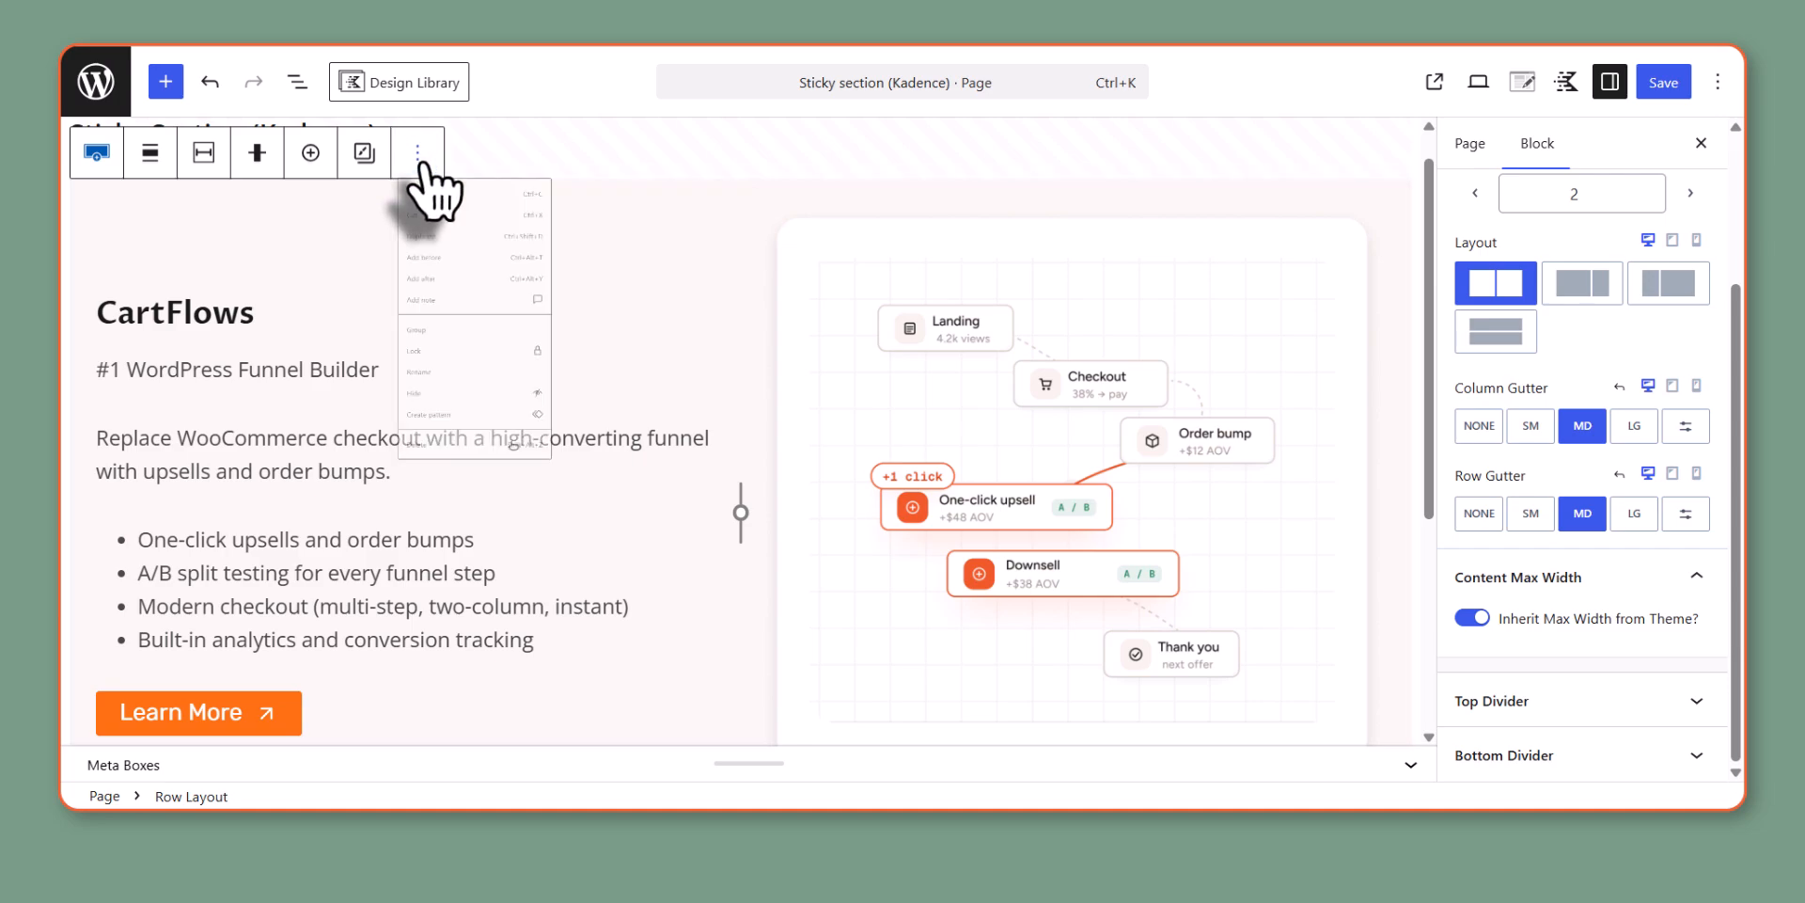
click(470, 314)
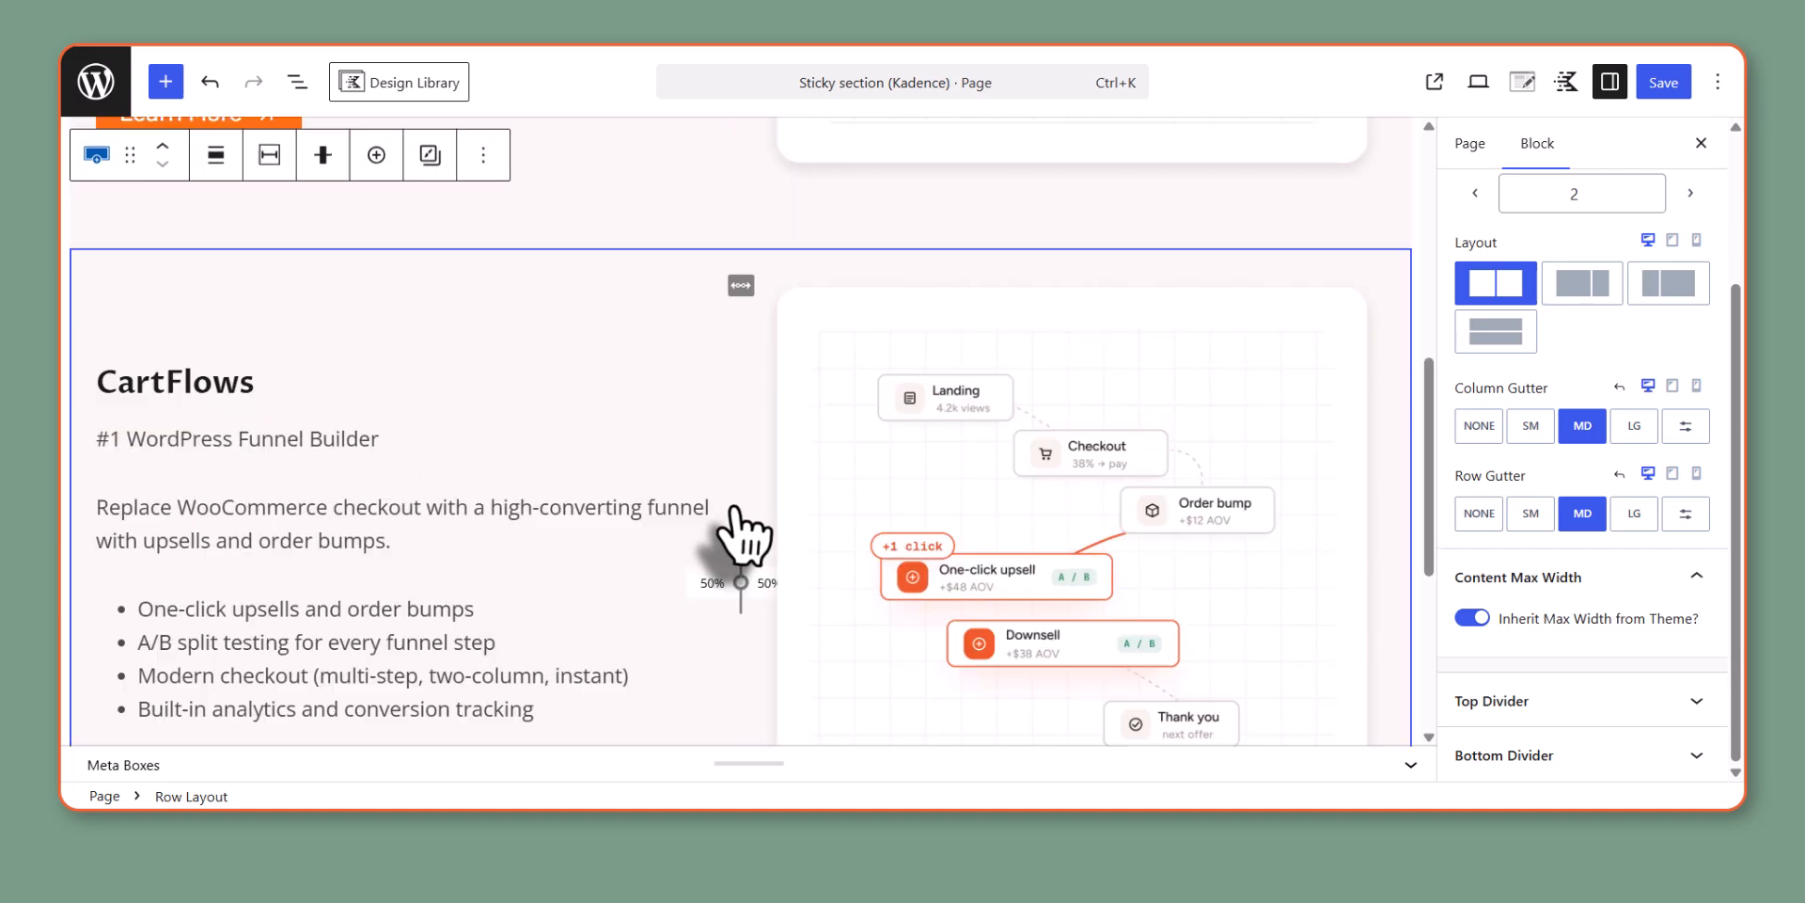
- Replace the duplicated row's funnel diagram with White-modern-cart-4-768x765-1.png from the Media Library
click(1089, 415)
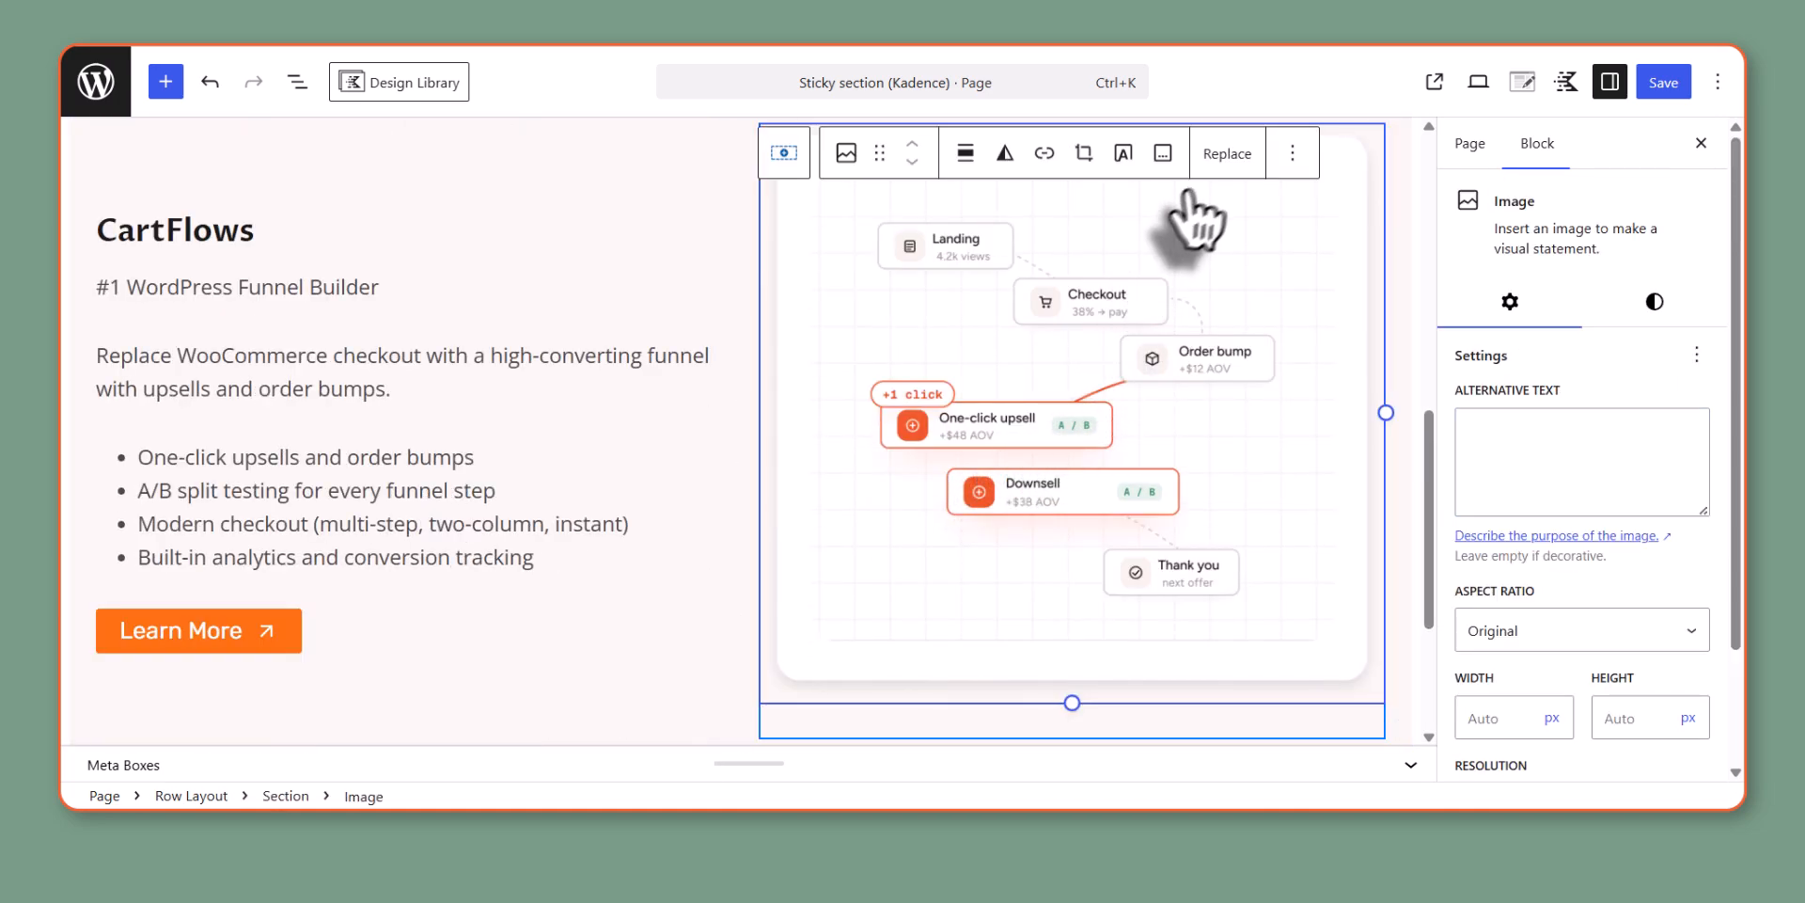
click(1227, 155)
click(1272, 229)
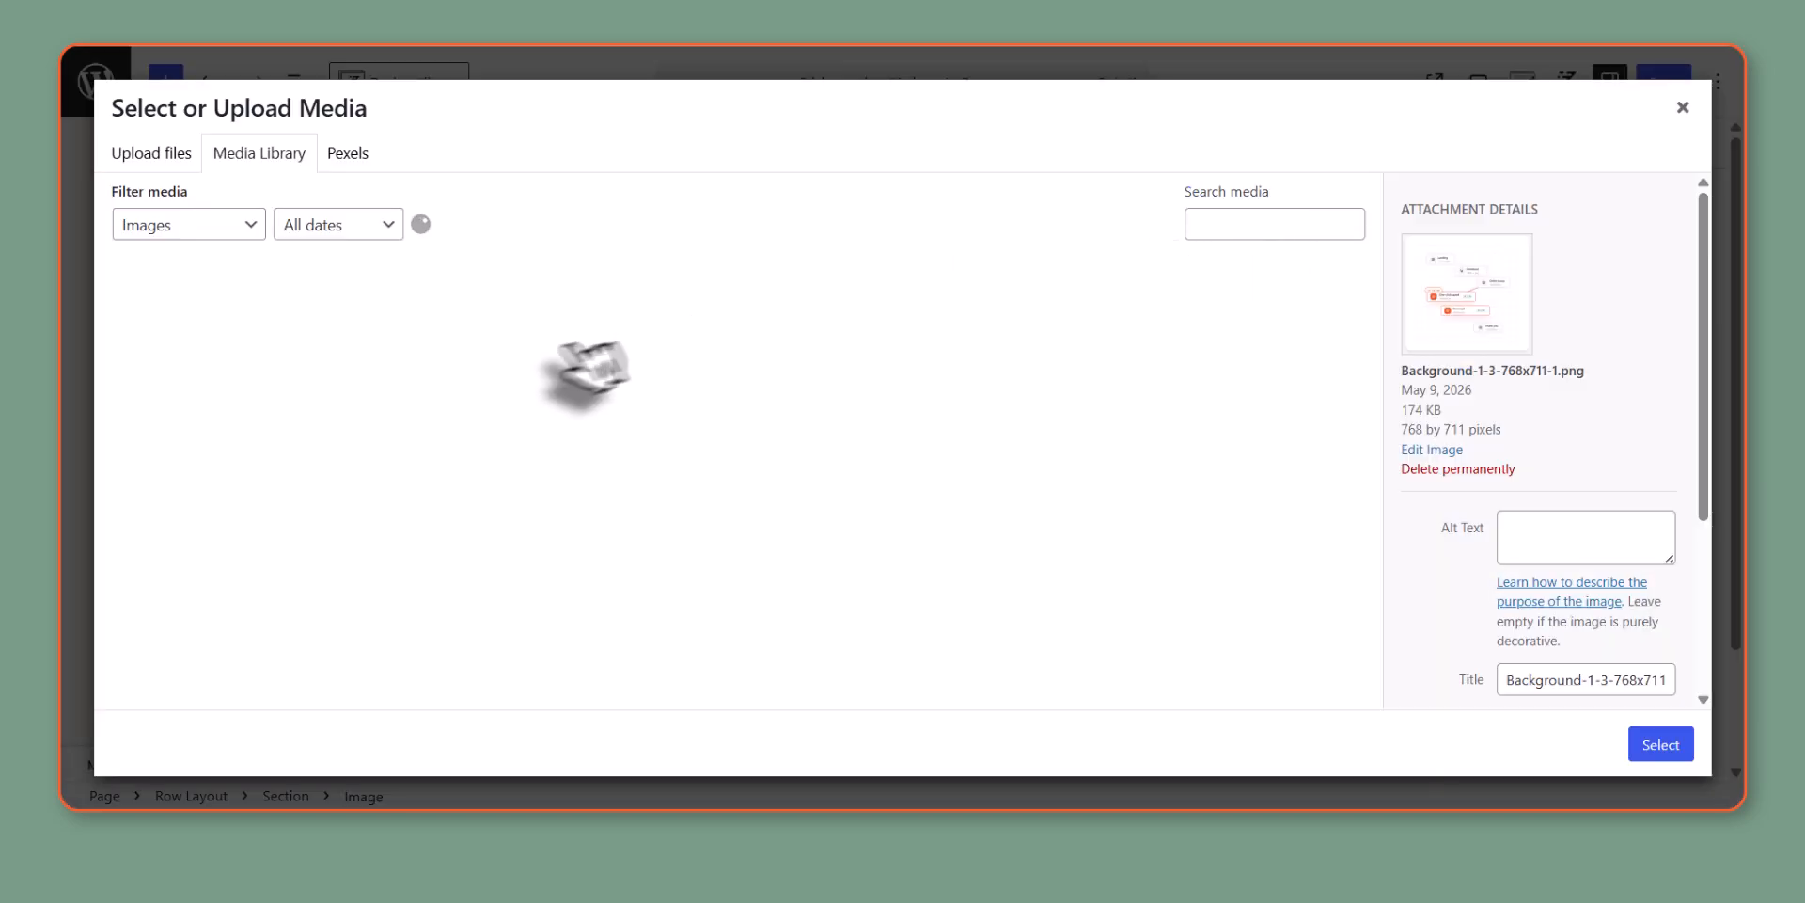
click(498, 357)
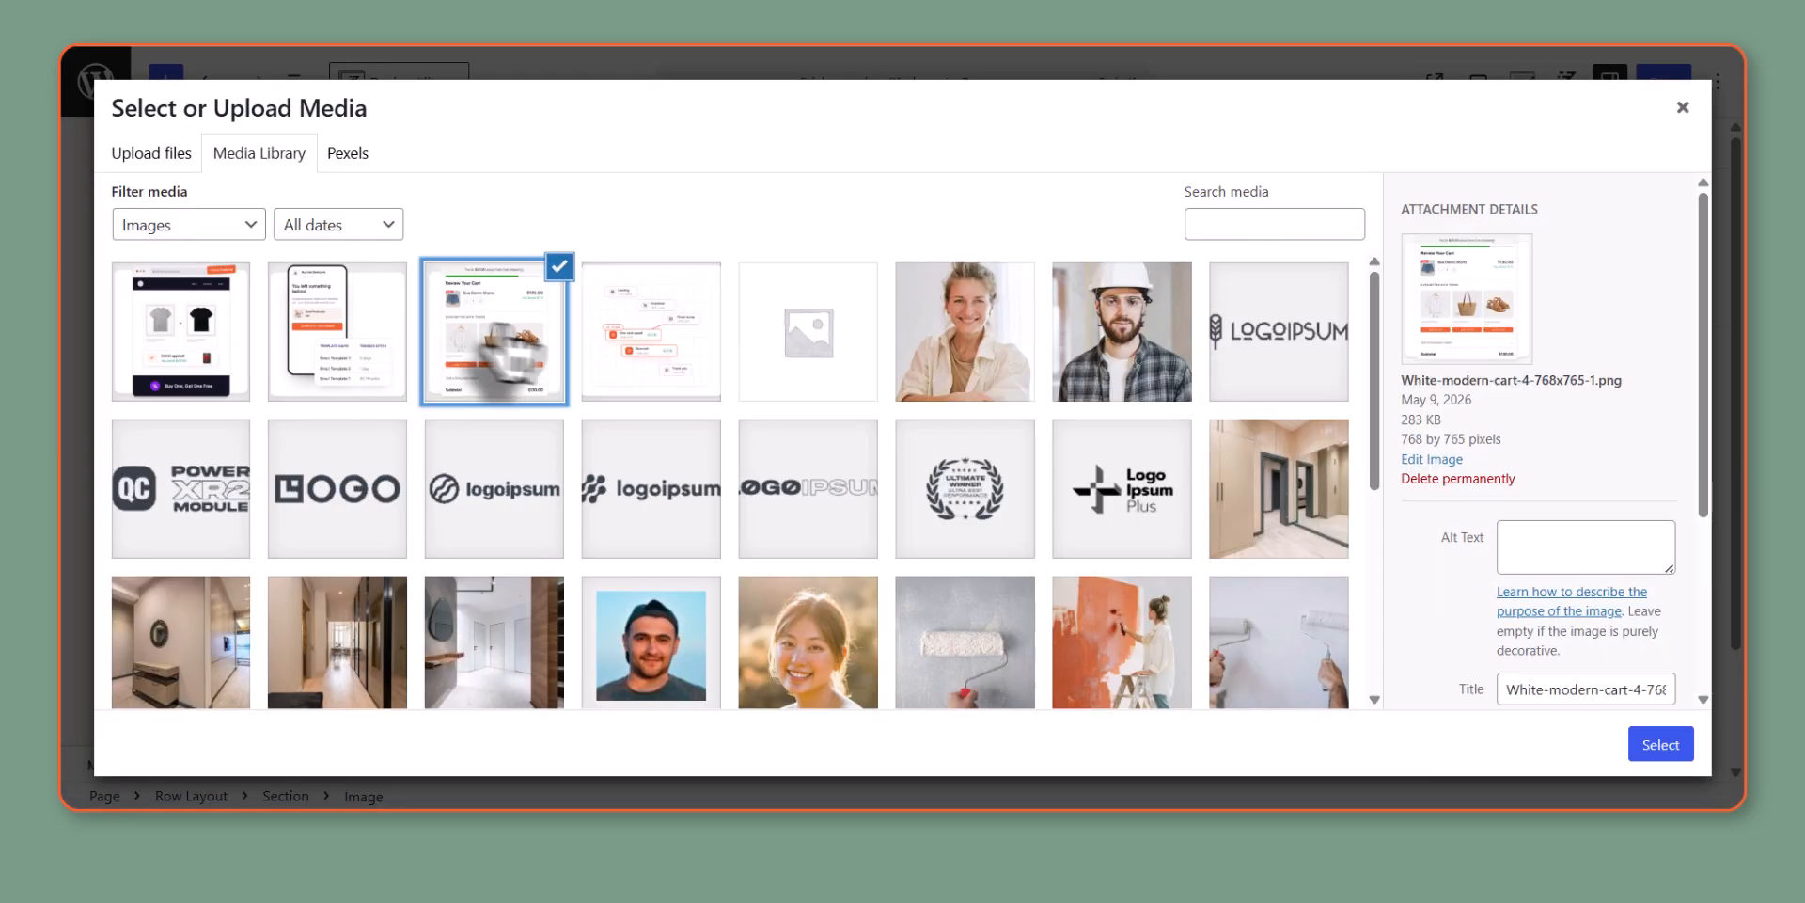
click(1664, 747)
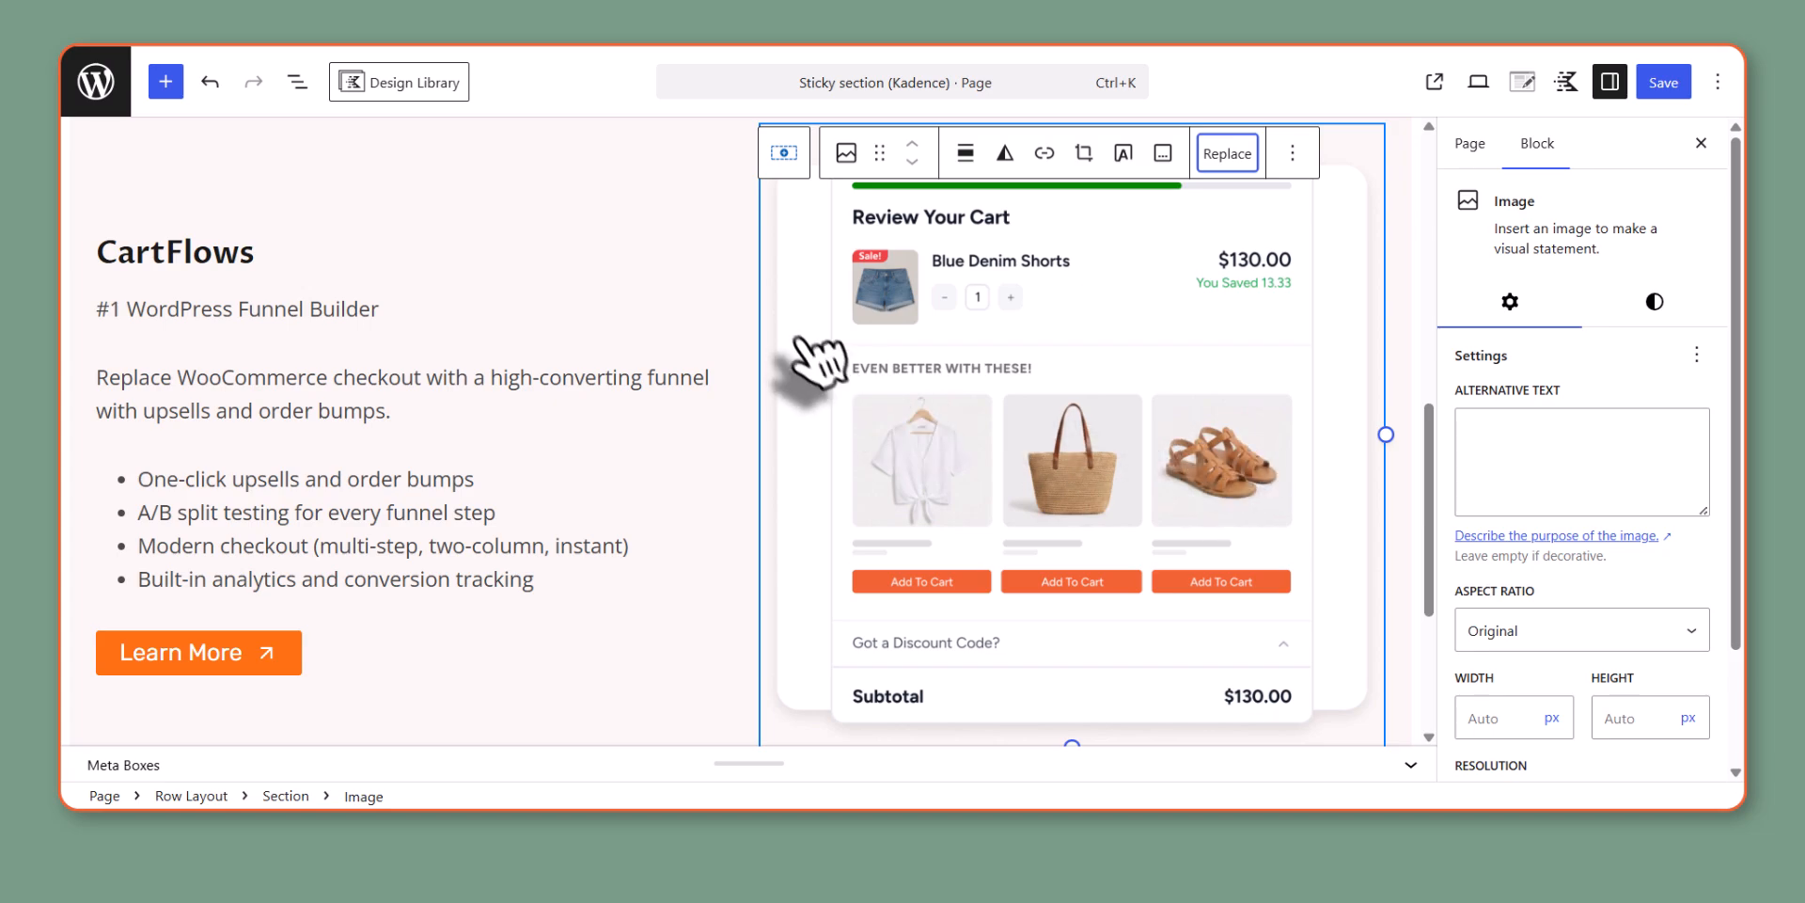
- Set the duplicated row's background color to the pale green F2FAF2
scroll(749, 358, up, 3)
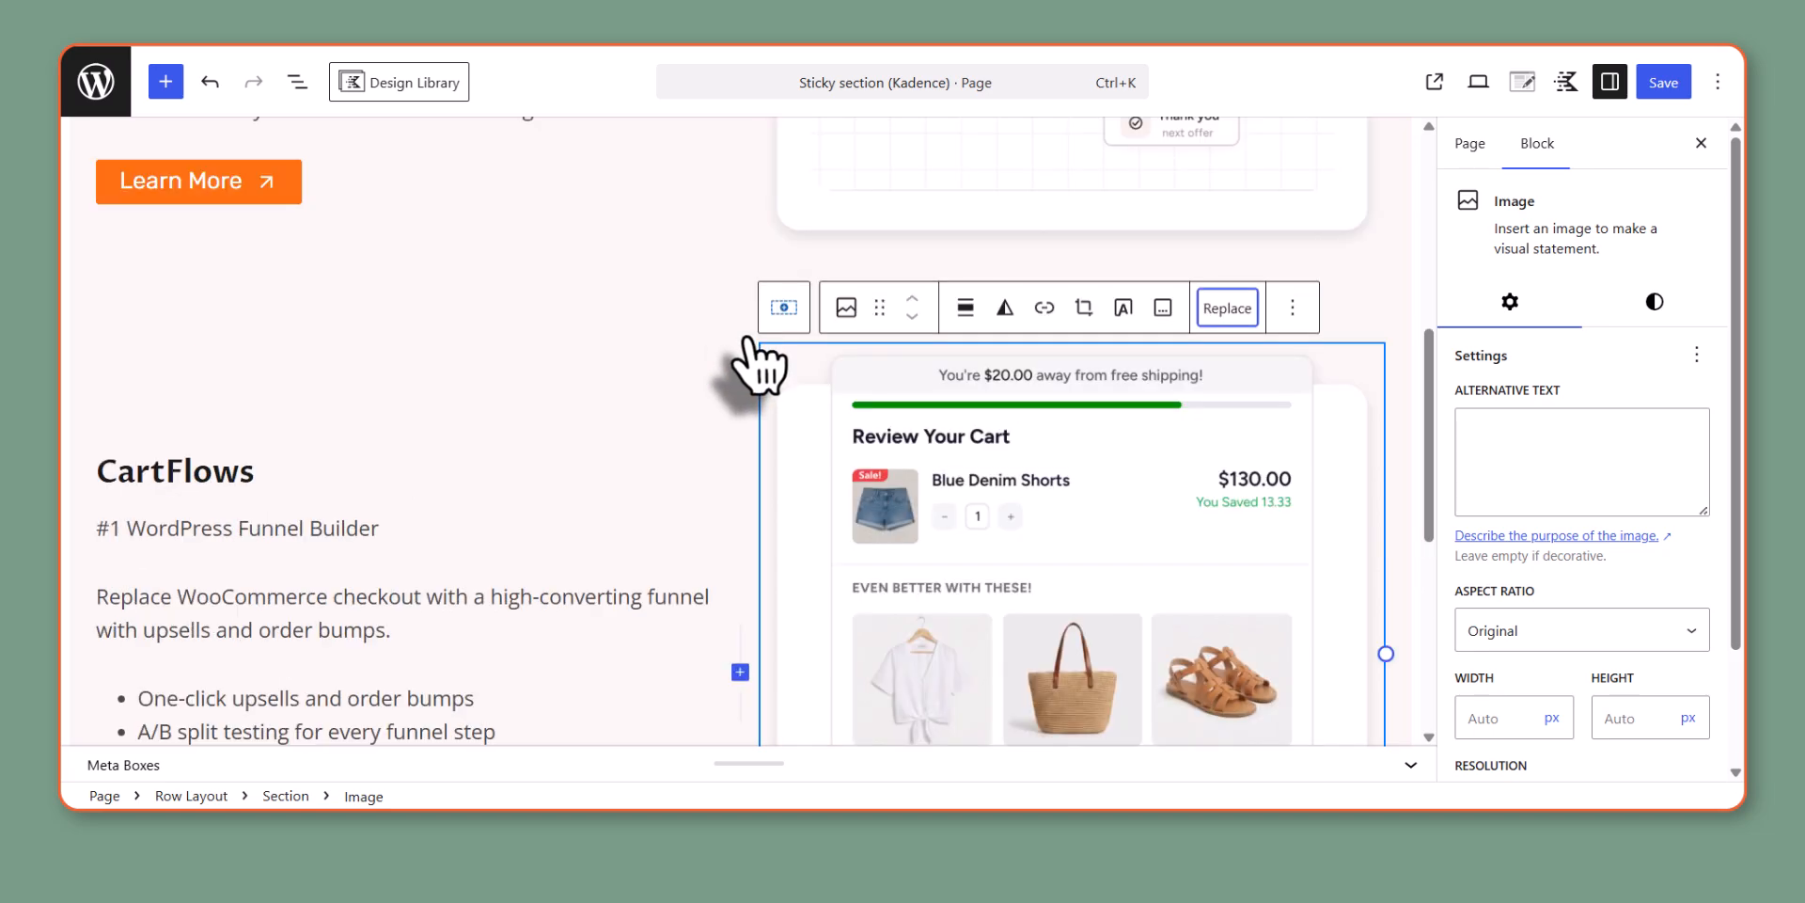
click(674, 370)
click(768, 357)
click(749, 358)
scroll(748, 357, down, 3)
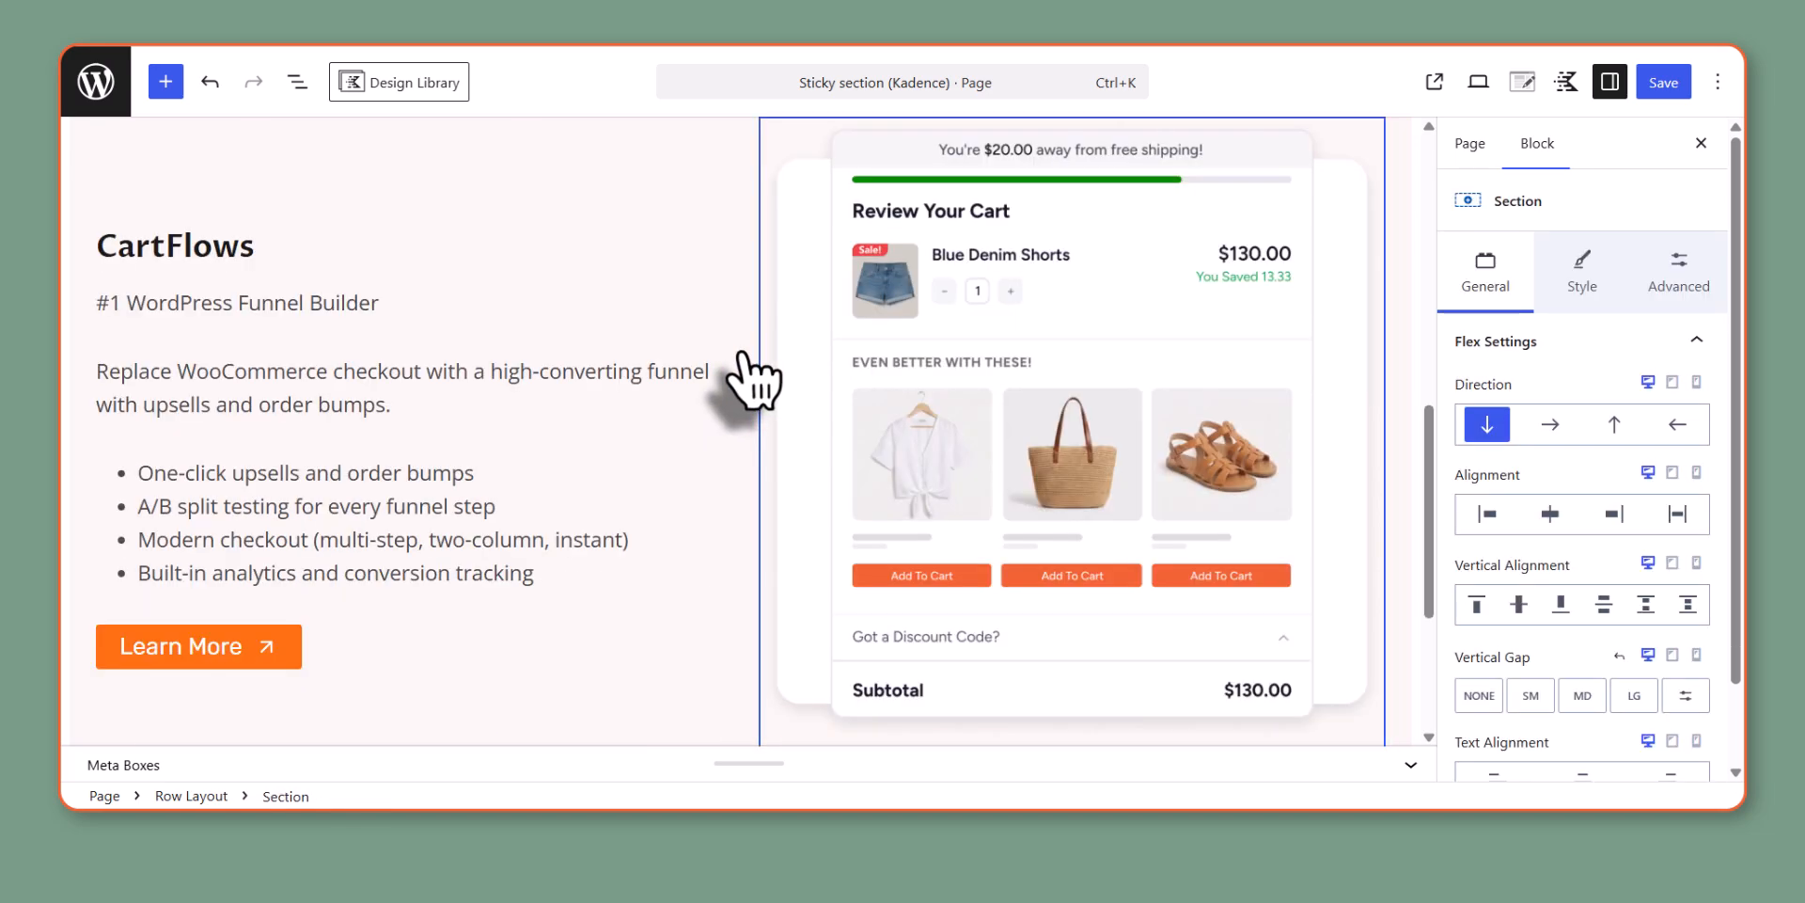
click(207, 795)
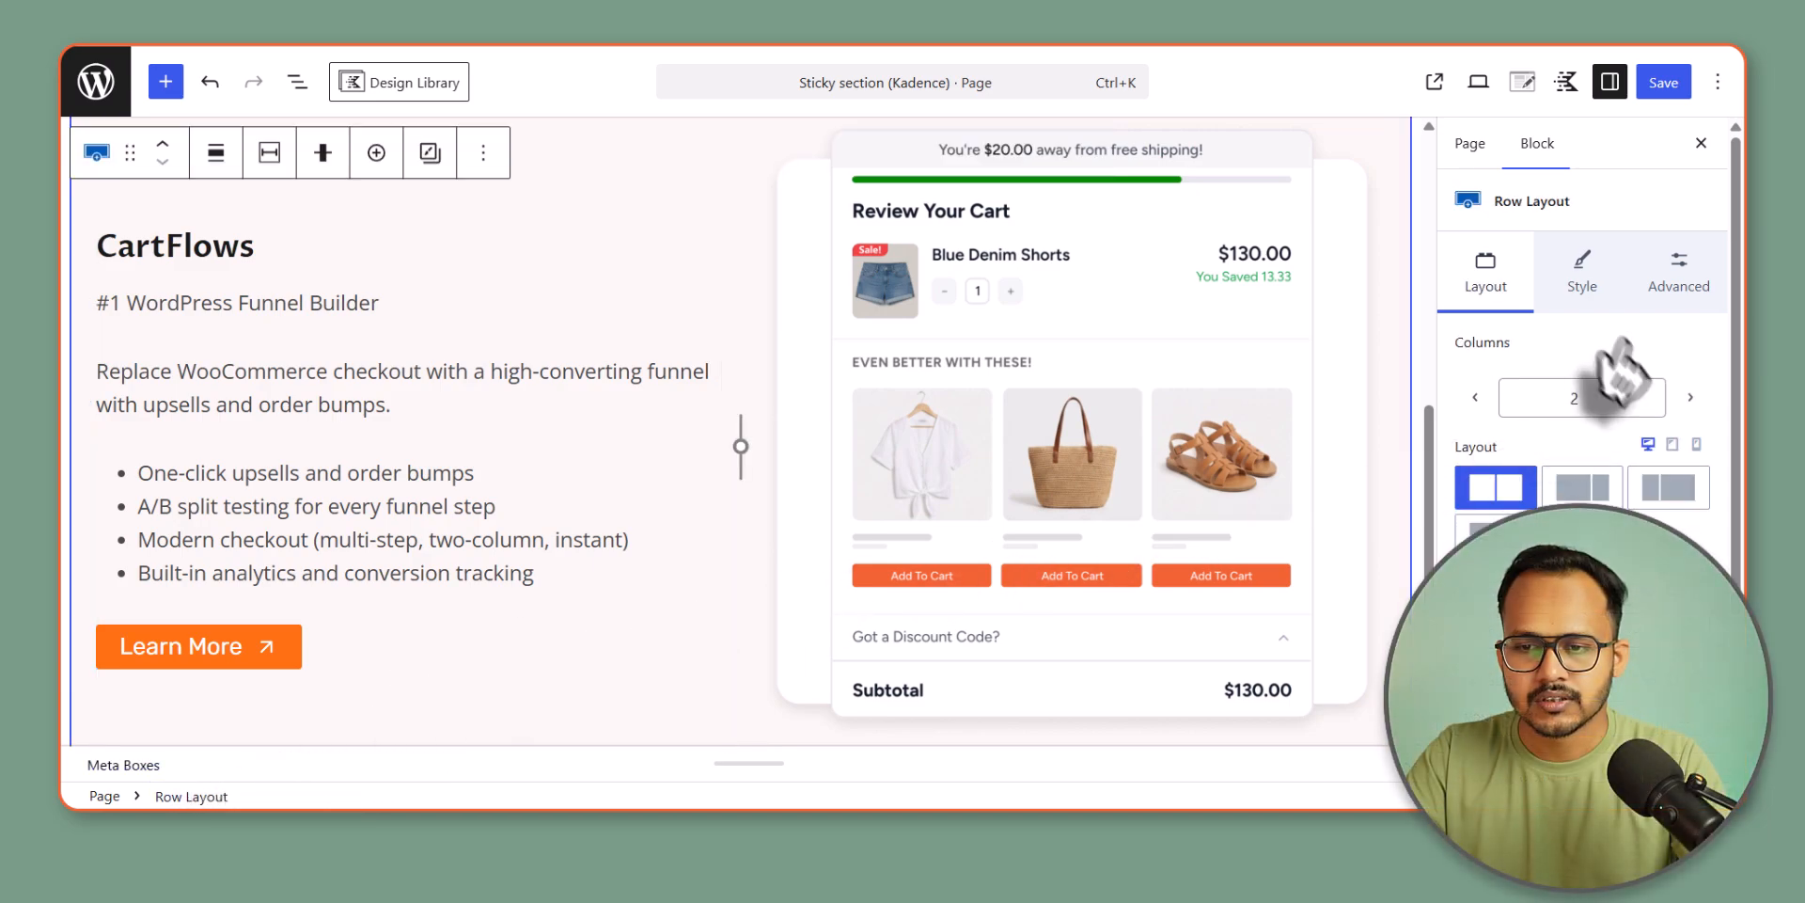
click(1589, 285)
click(1695, 488)
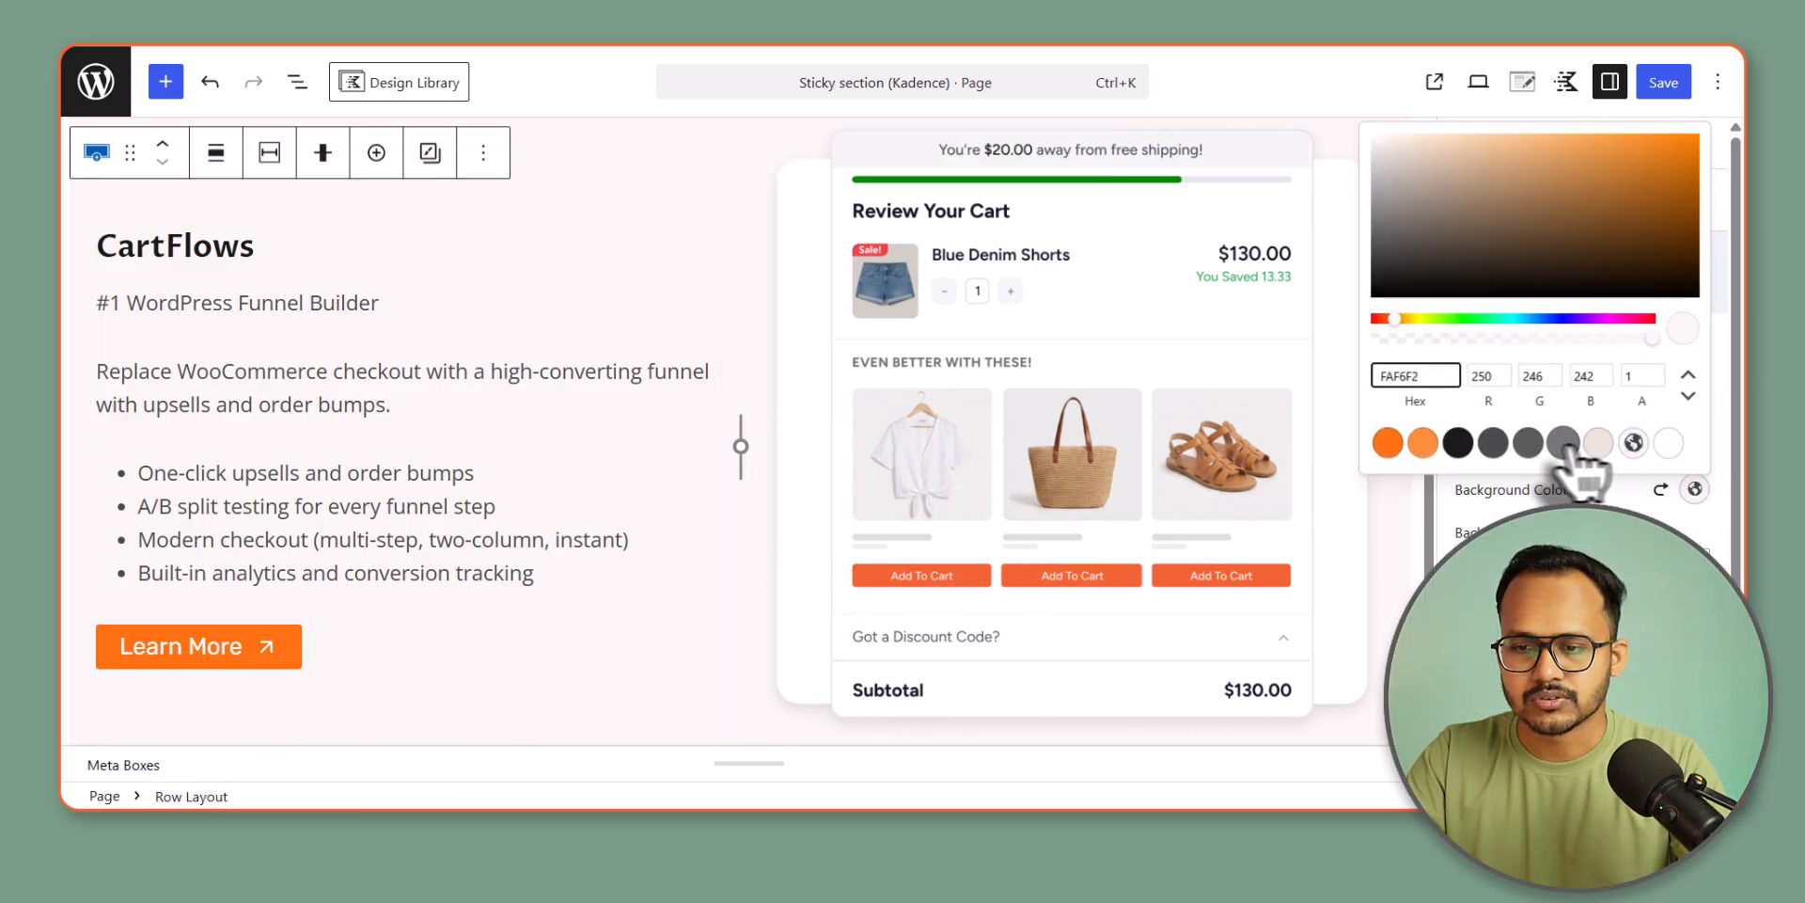
click(1463, 318)
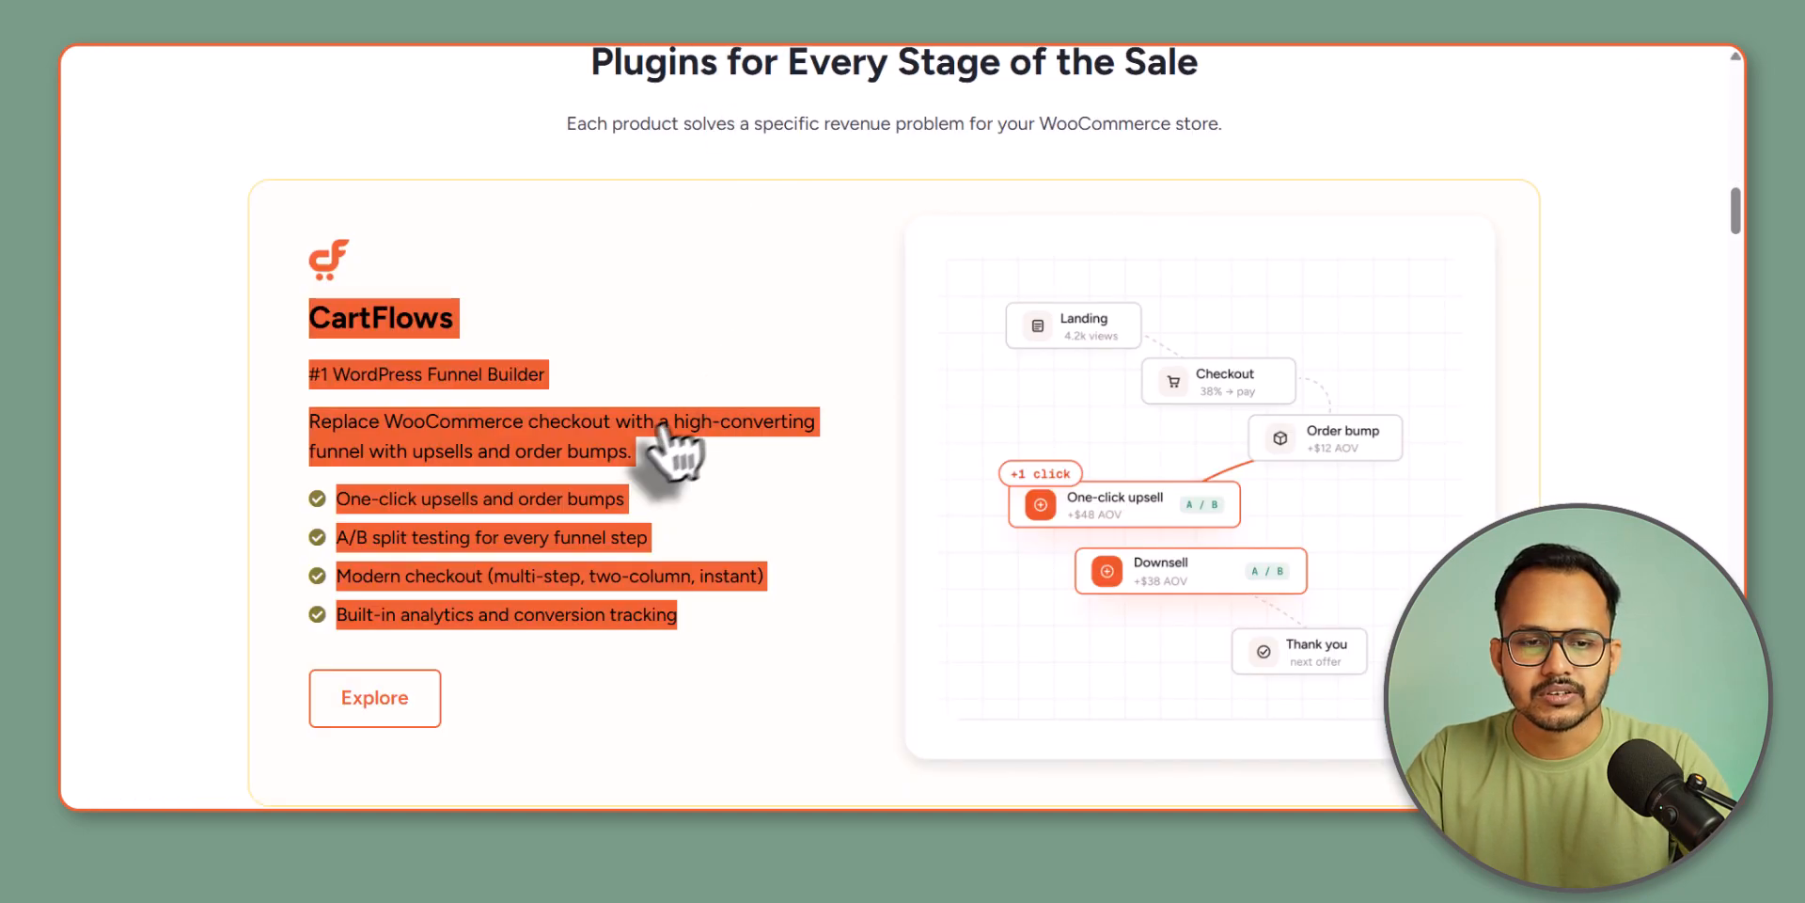
- Copy the Modern Cart heading, descriptions and feature list from the reference site and paste them over the duplicated row's CartFlows text
click(710, 322)
scroll(677, 515, down, 6)
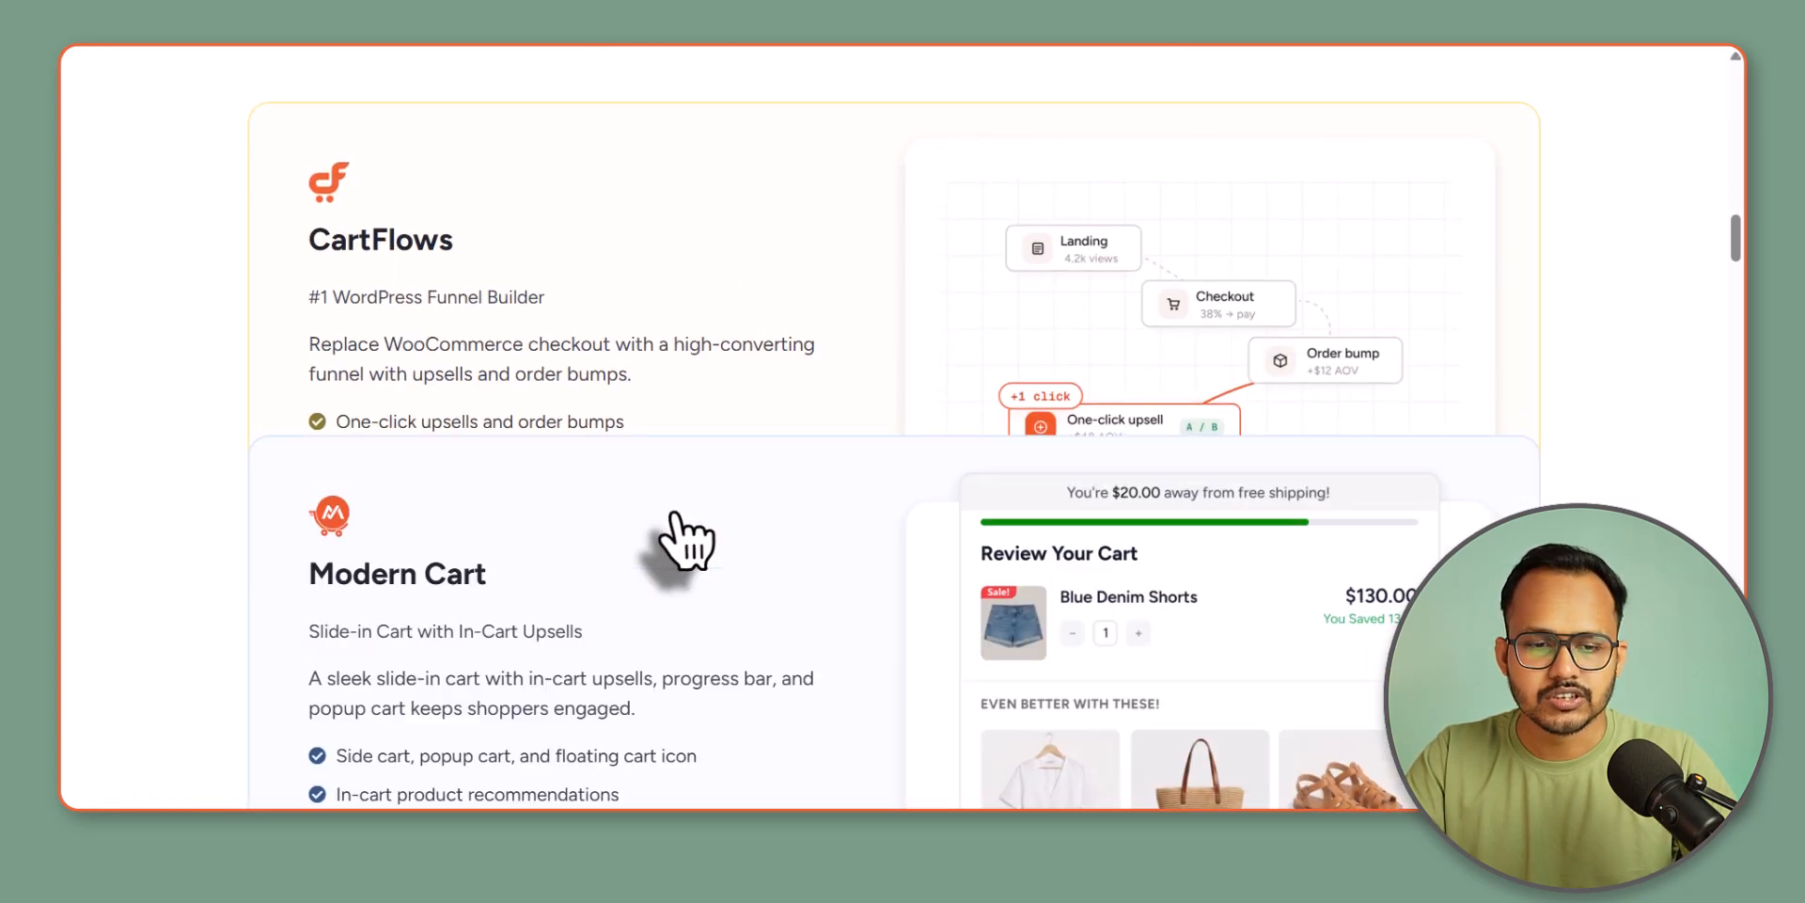
drag(325, 369, 684, 675)
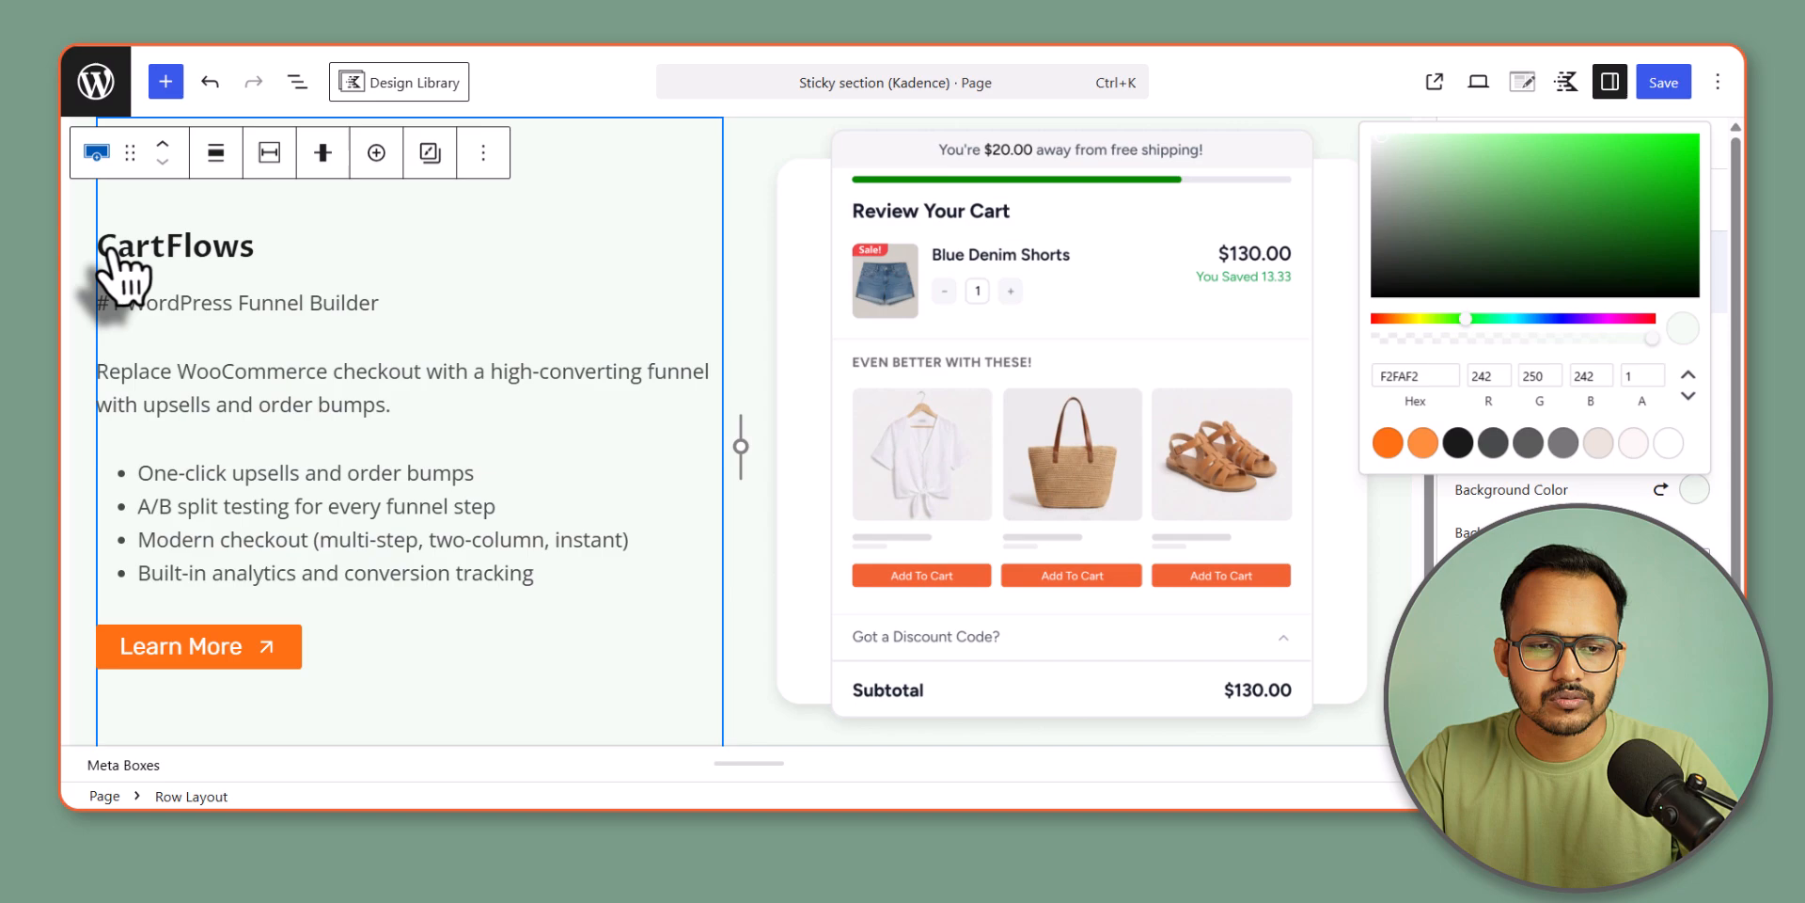
drag(122, 273, 376, 592)
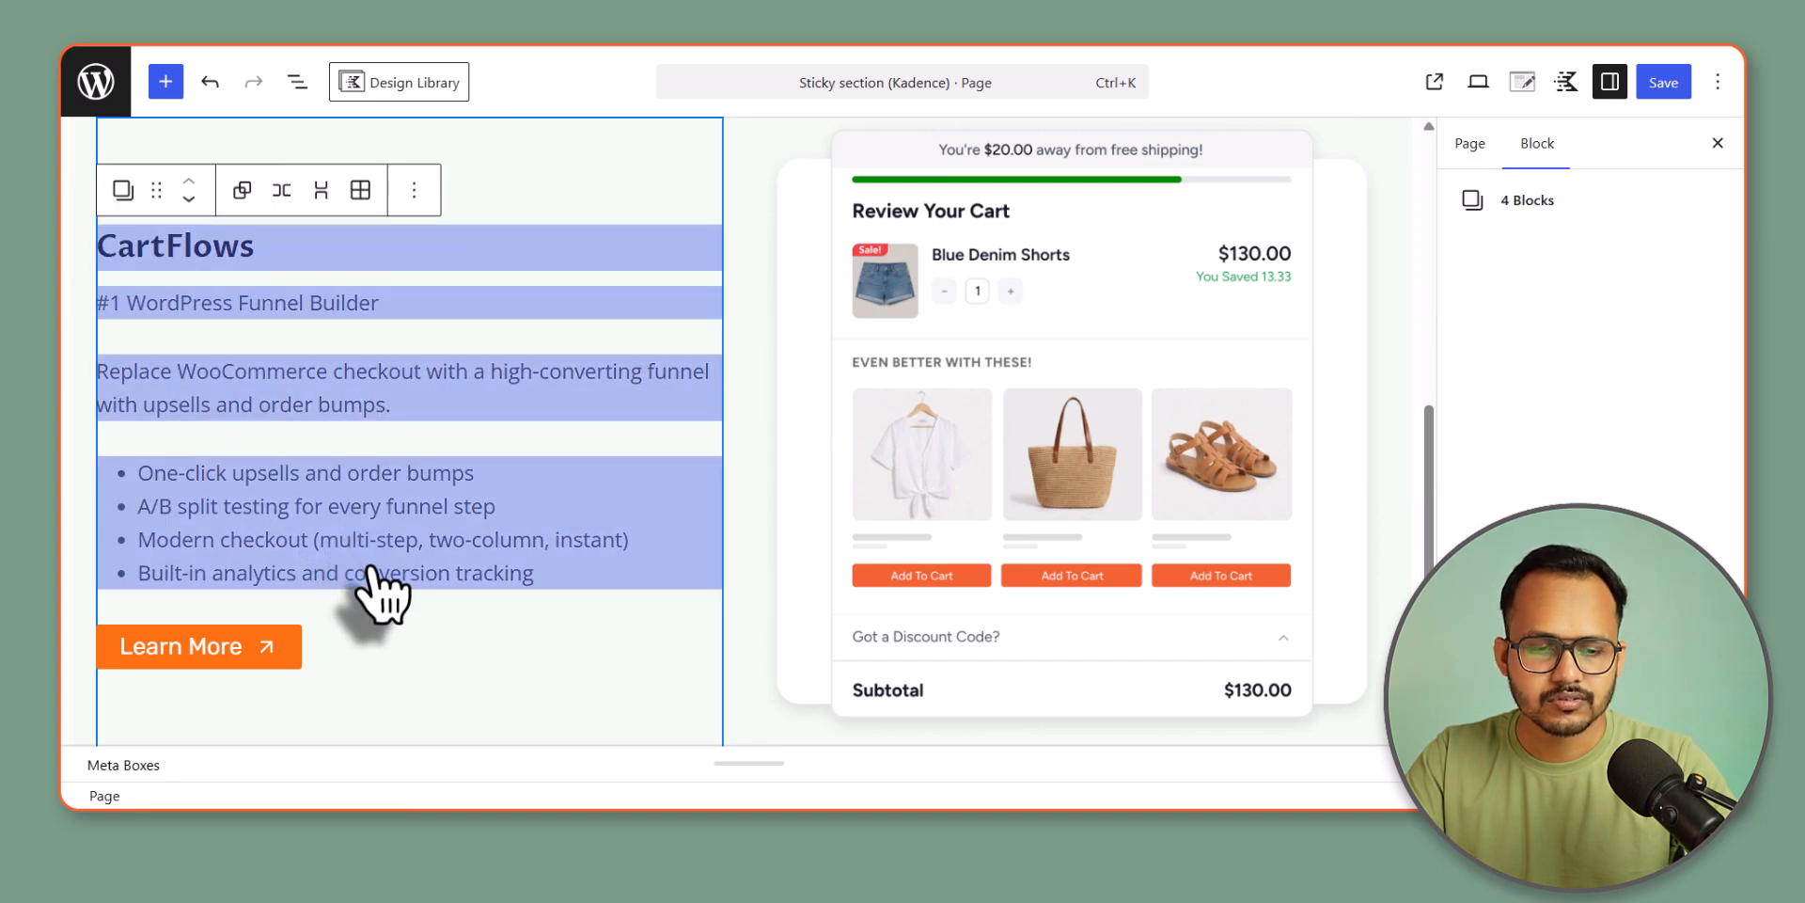
key(ctrl+v)
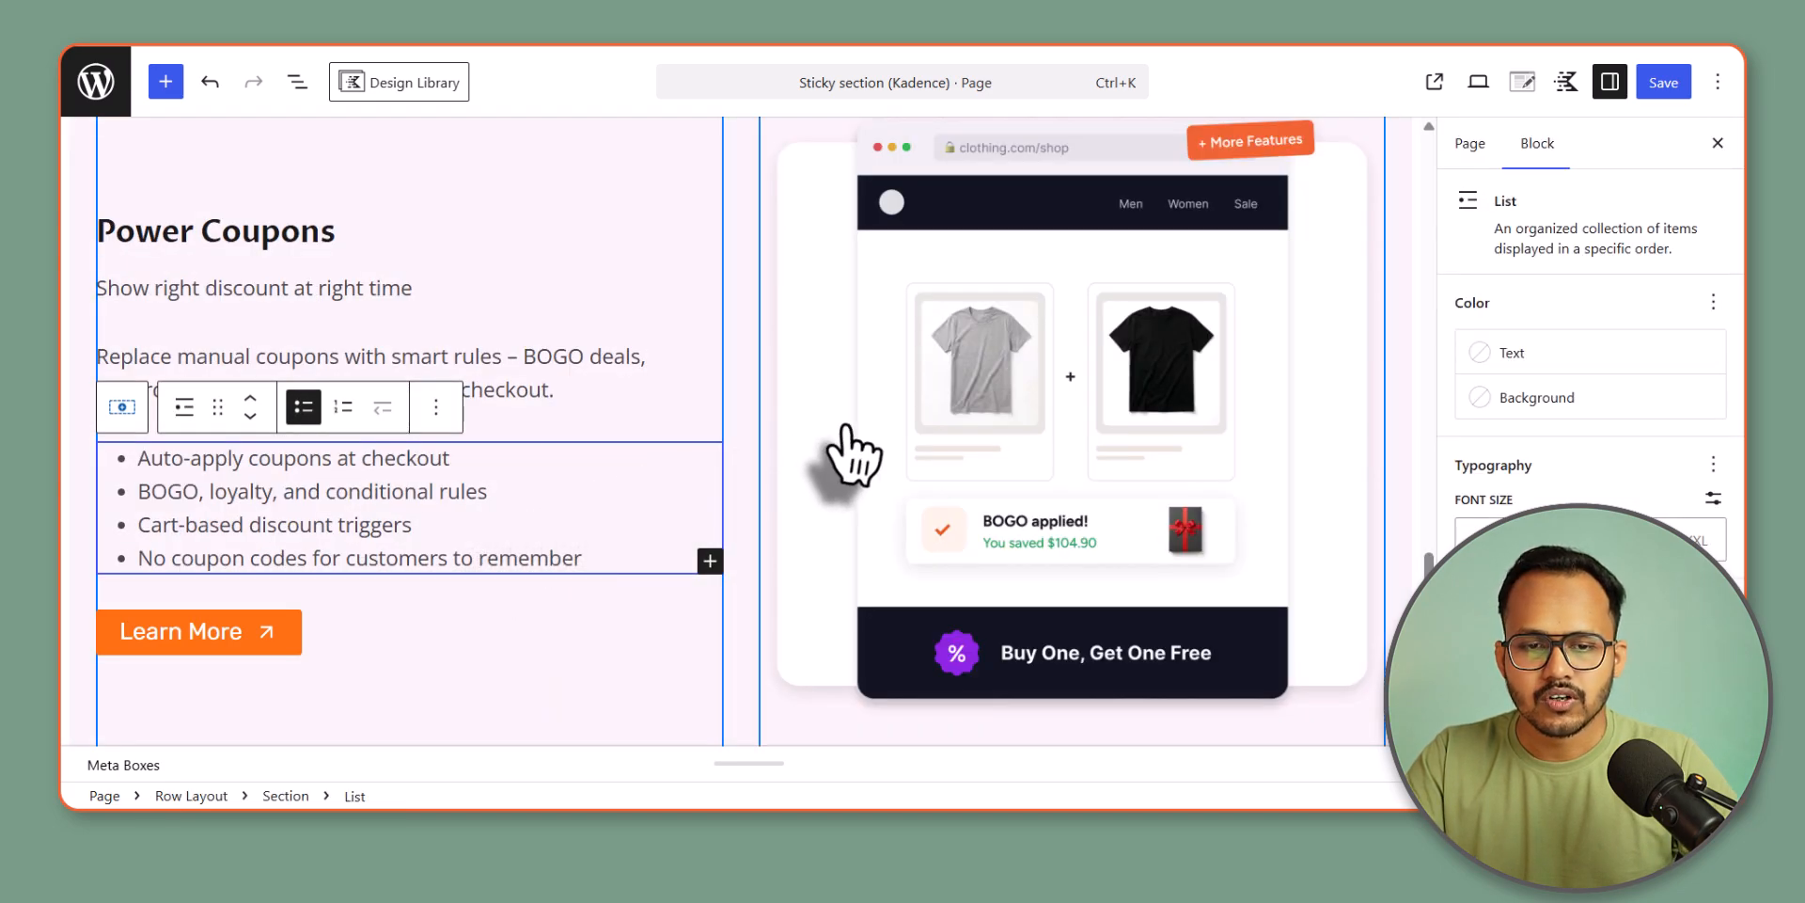
- Set the Power Coupons row's background color to the pale blue F2F6FA
scroll(701, 423, up, 1)
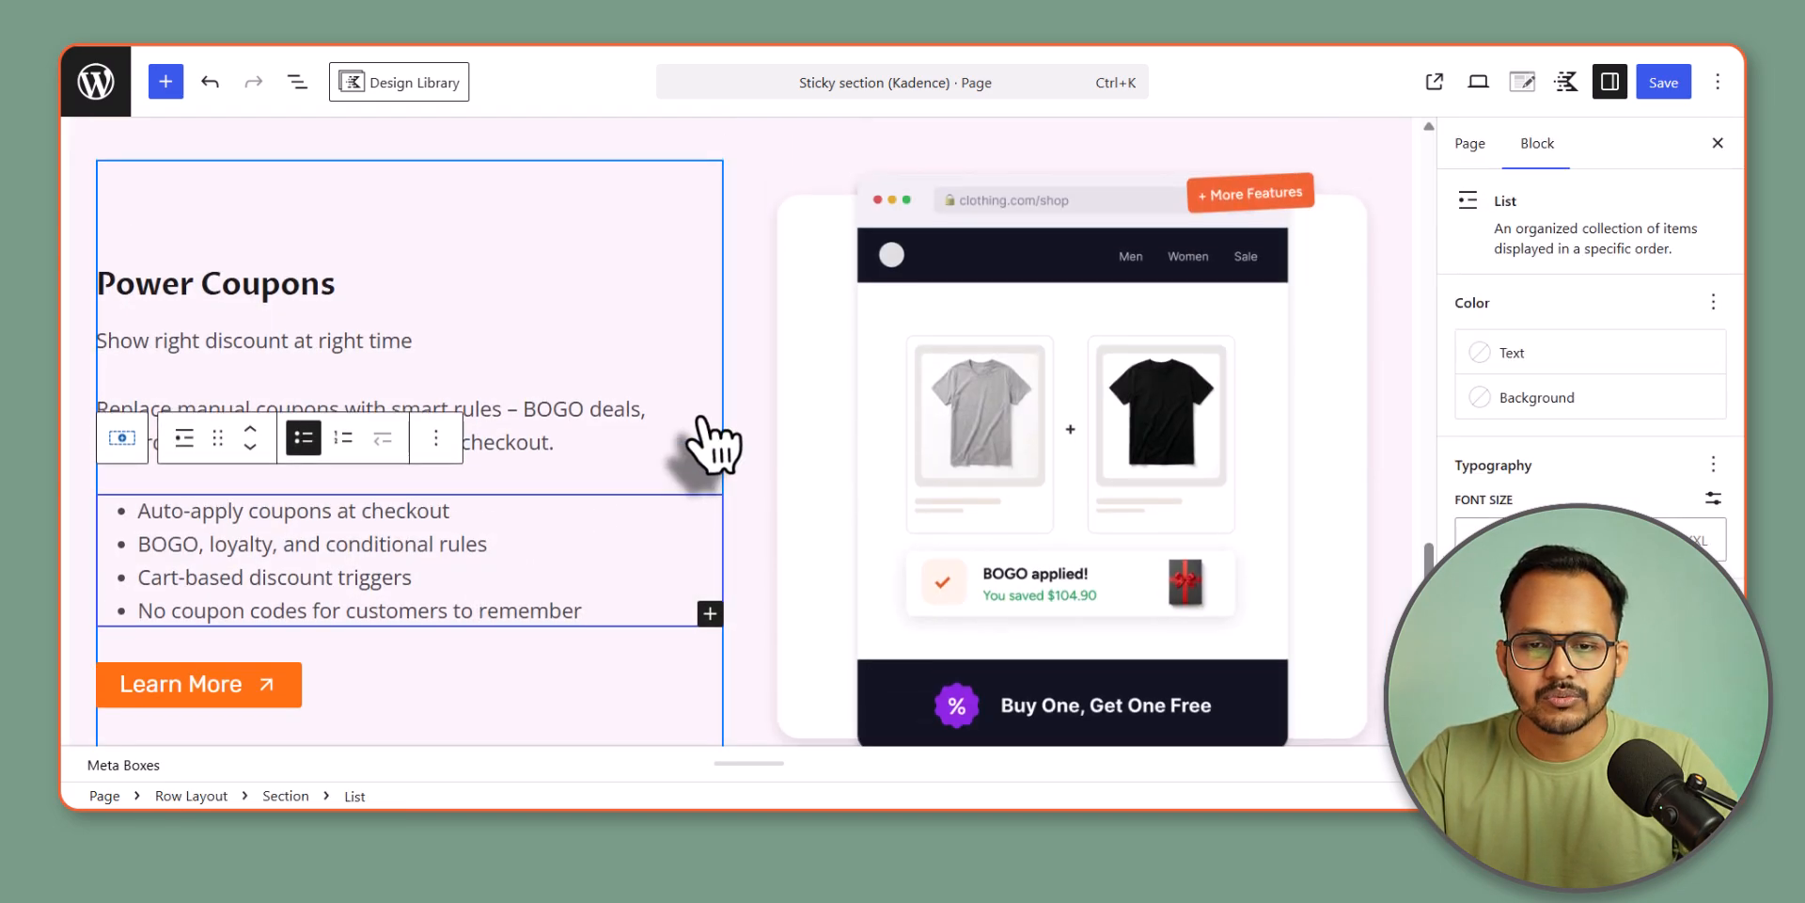
scroll(715, 414, up, 2)
click(730, 342)
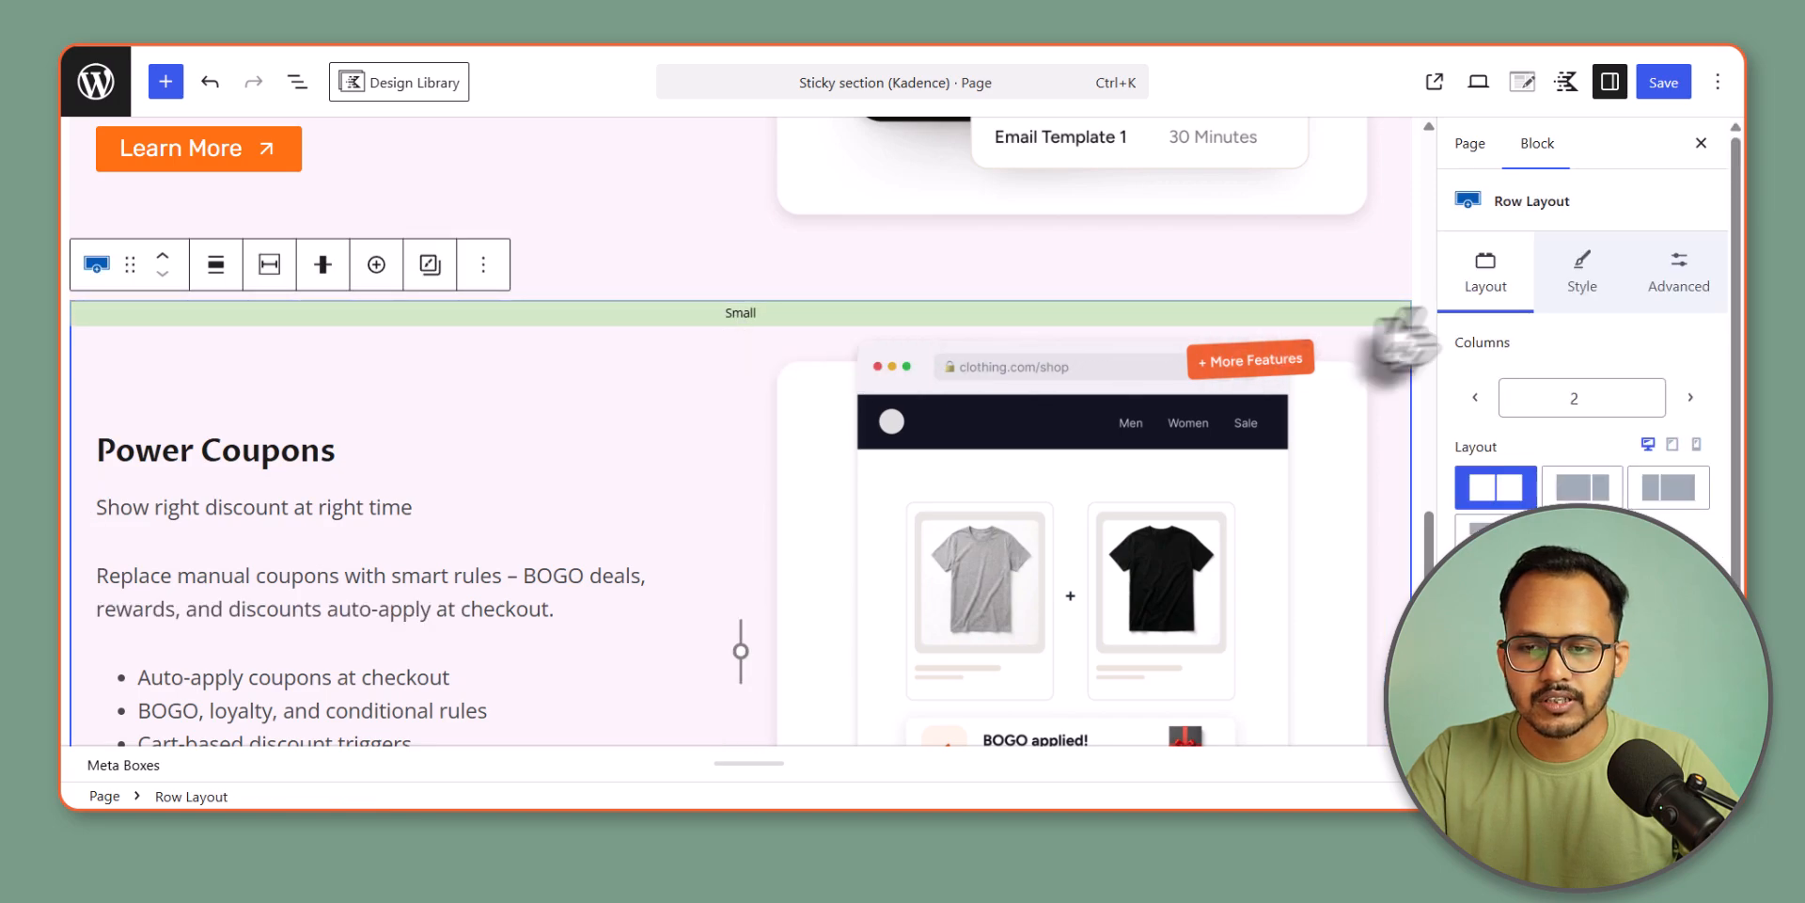
click(1580, 280)
click(1699, 491)
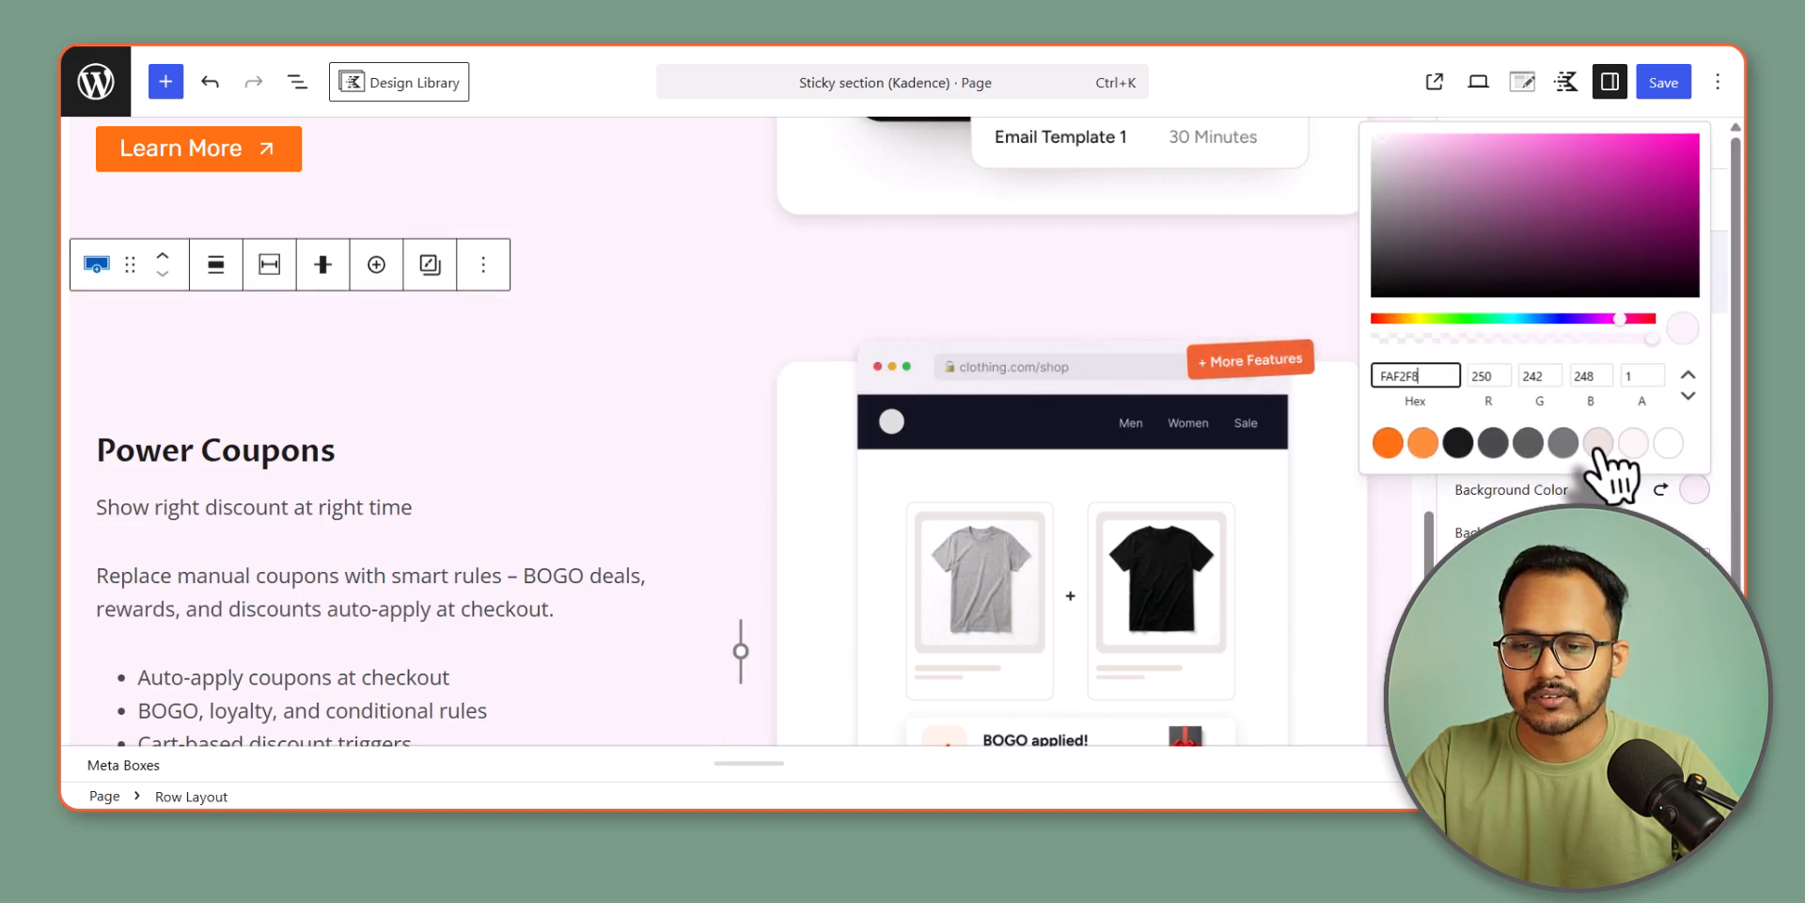
click(1536, 319)
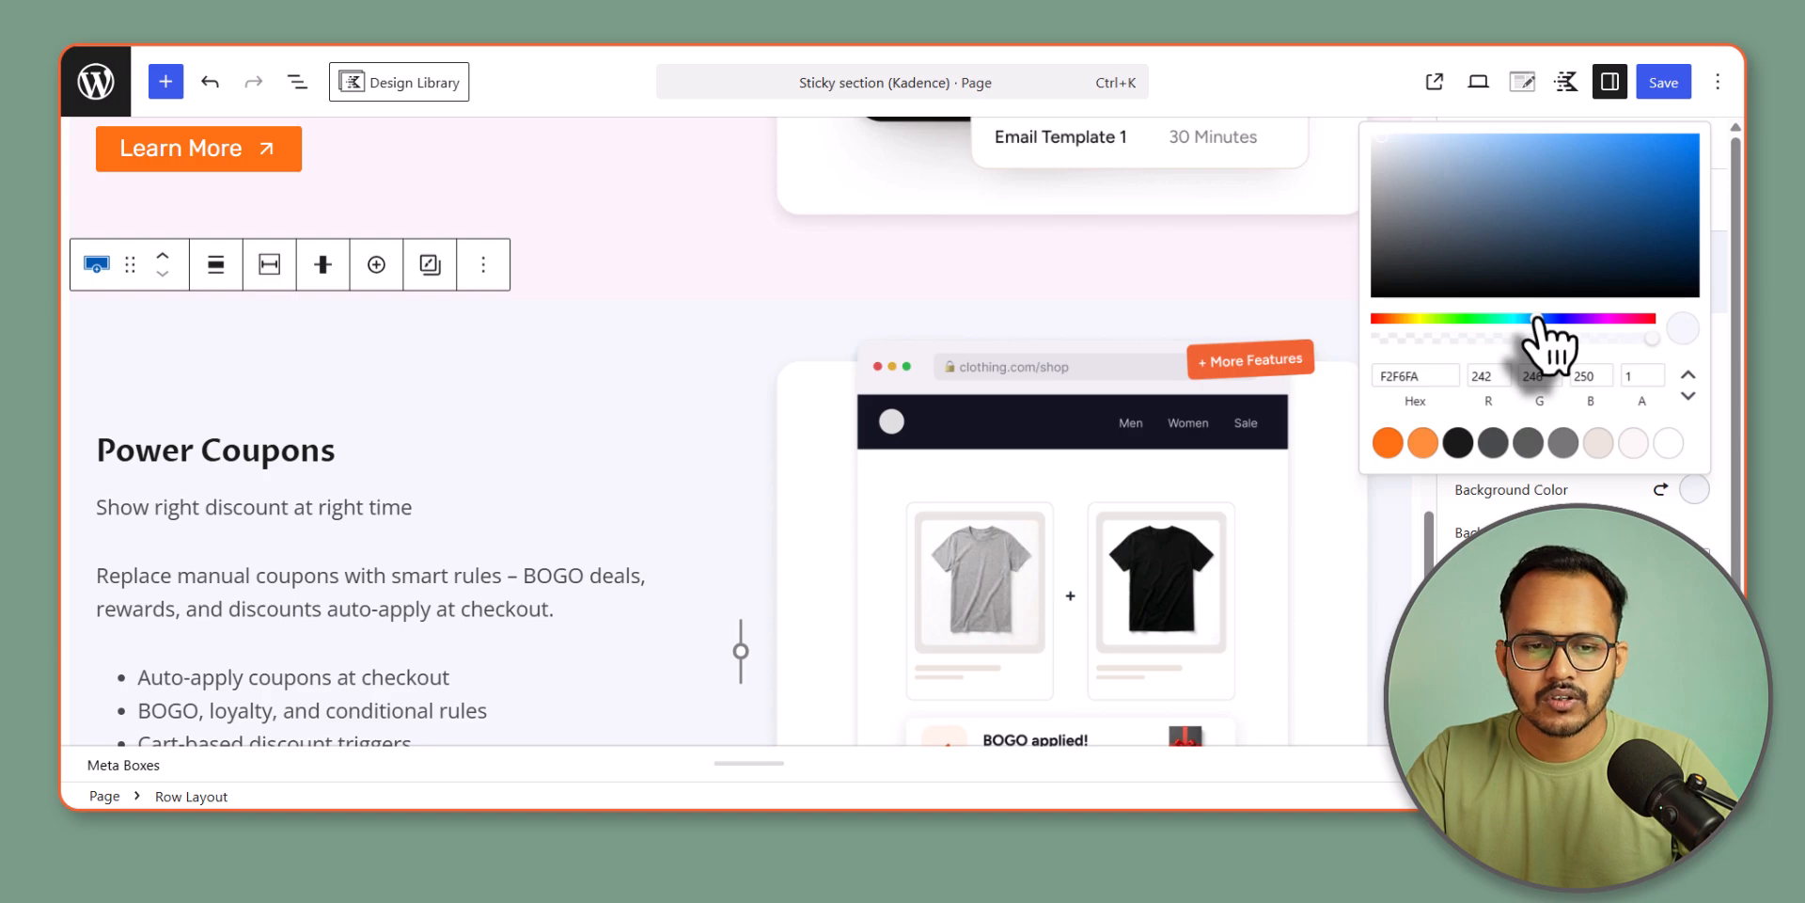
- Insert a new Row Layout block before the CartFlows row, at the start of the page's block list
scroll(366, 413, up, 2)
scroll(367, 414, up, 15)
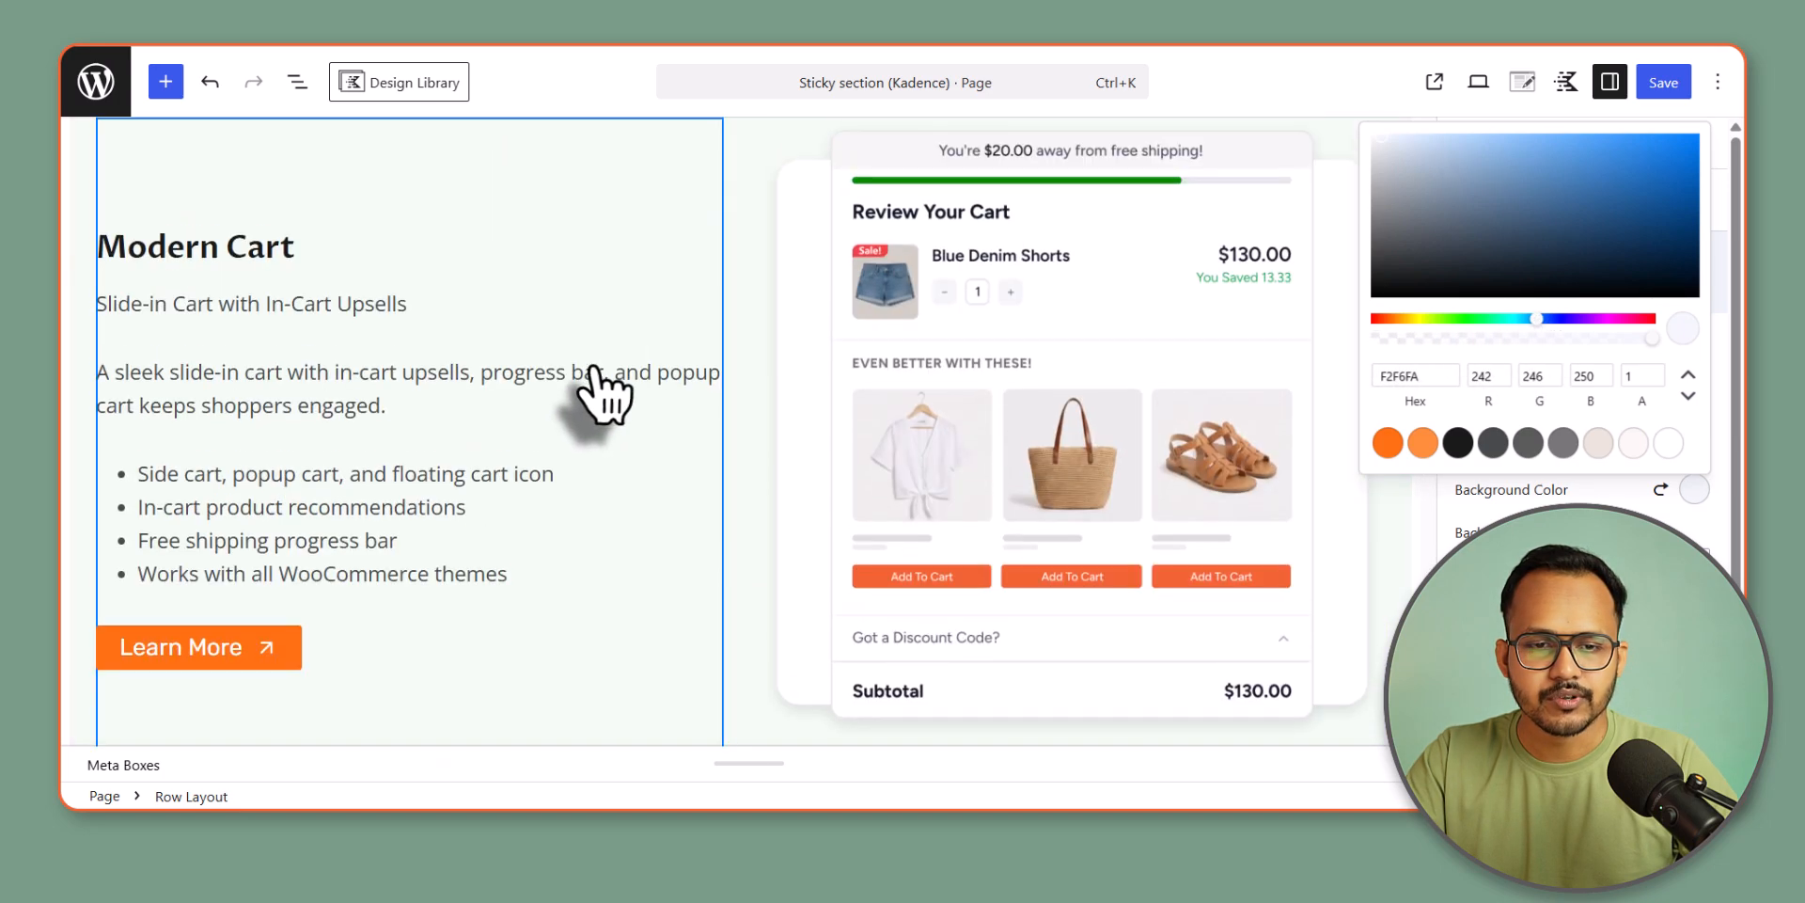
click(297, 82)
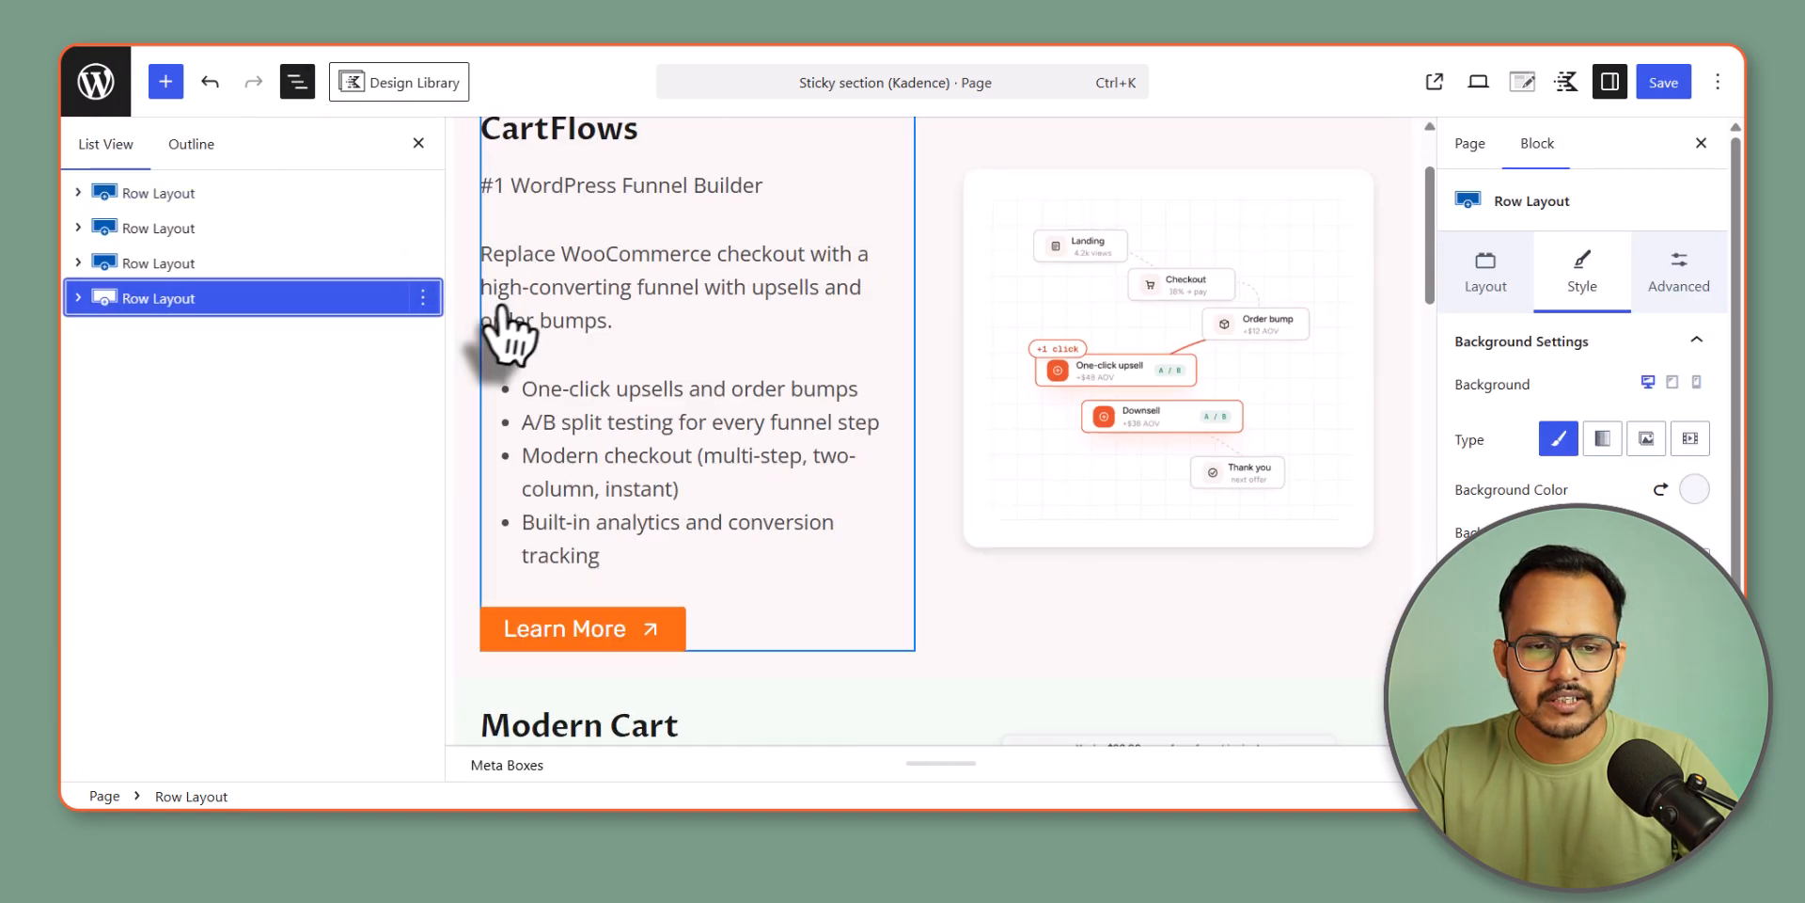
scroll(734, 351, up, 3)
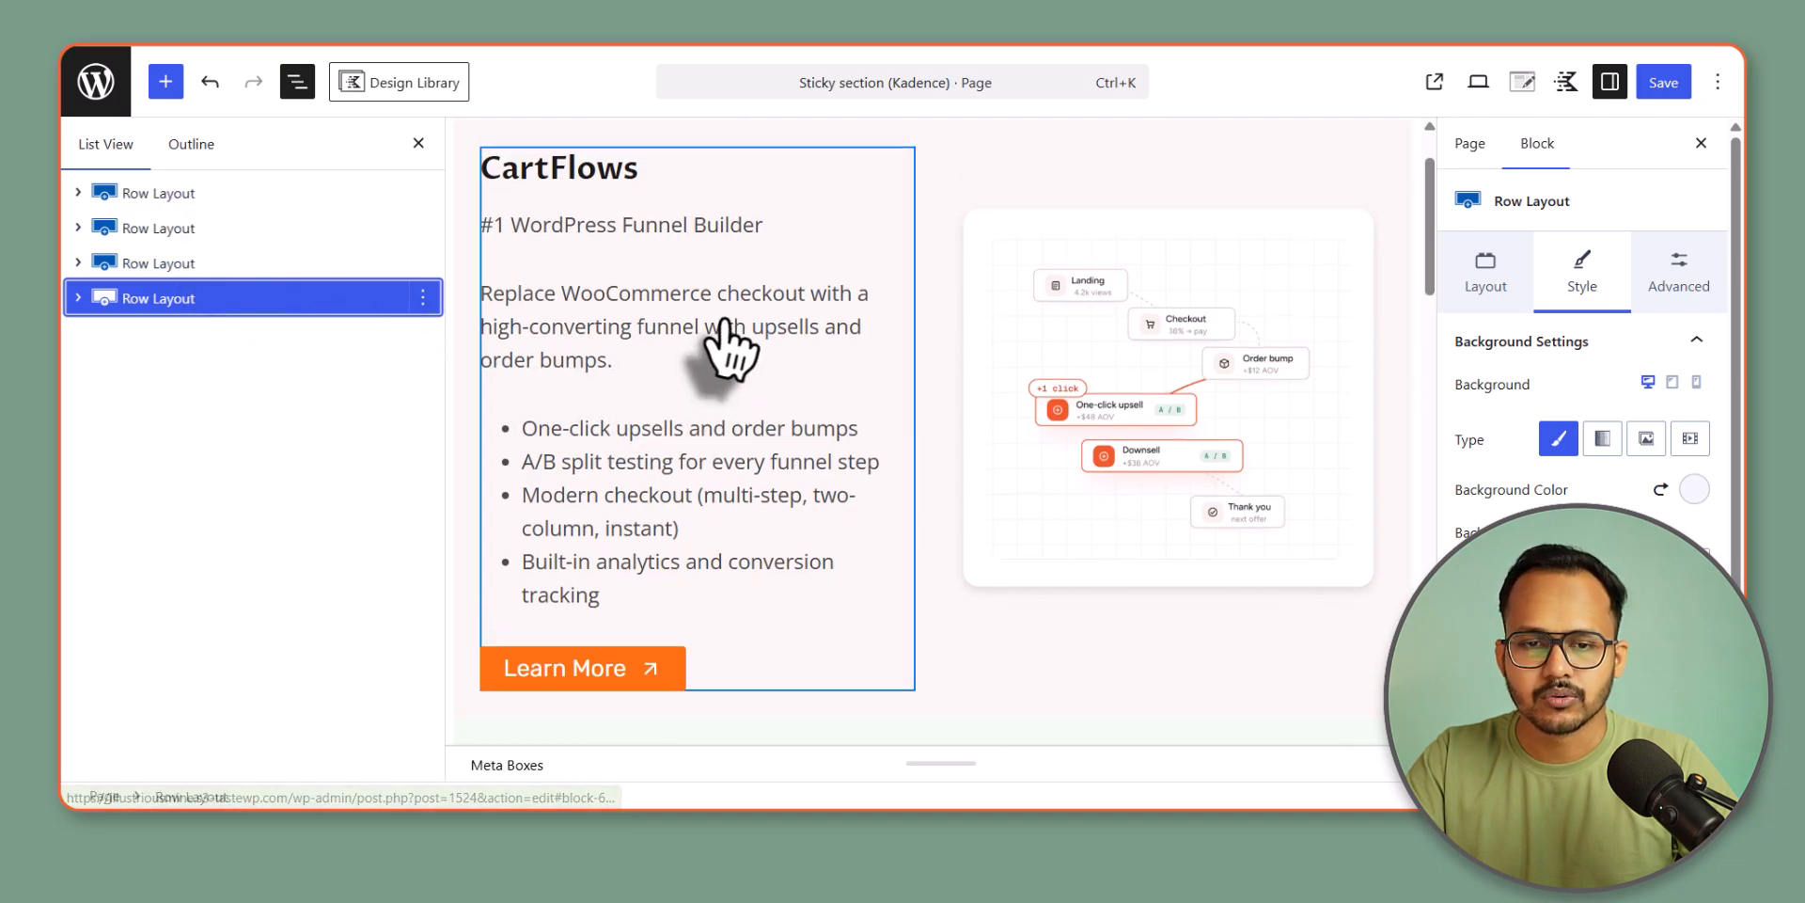
click(267, 196)
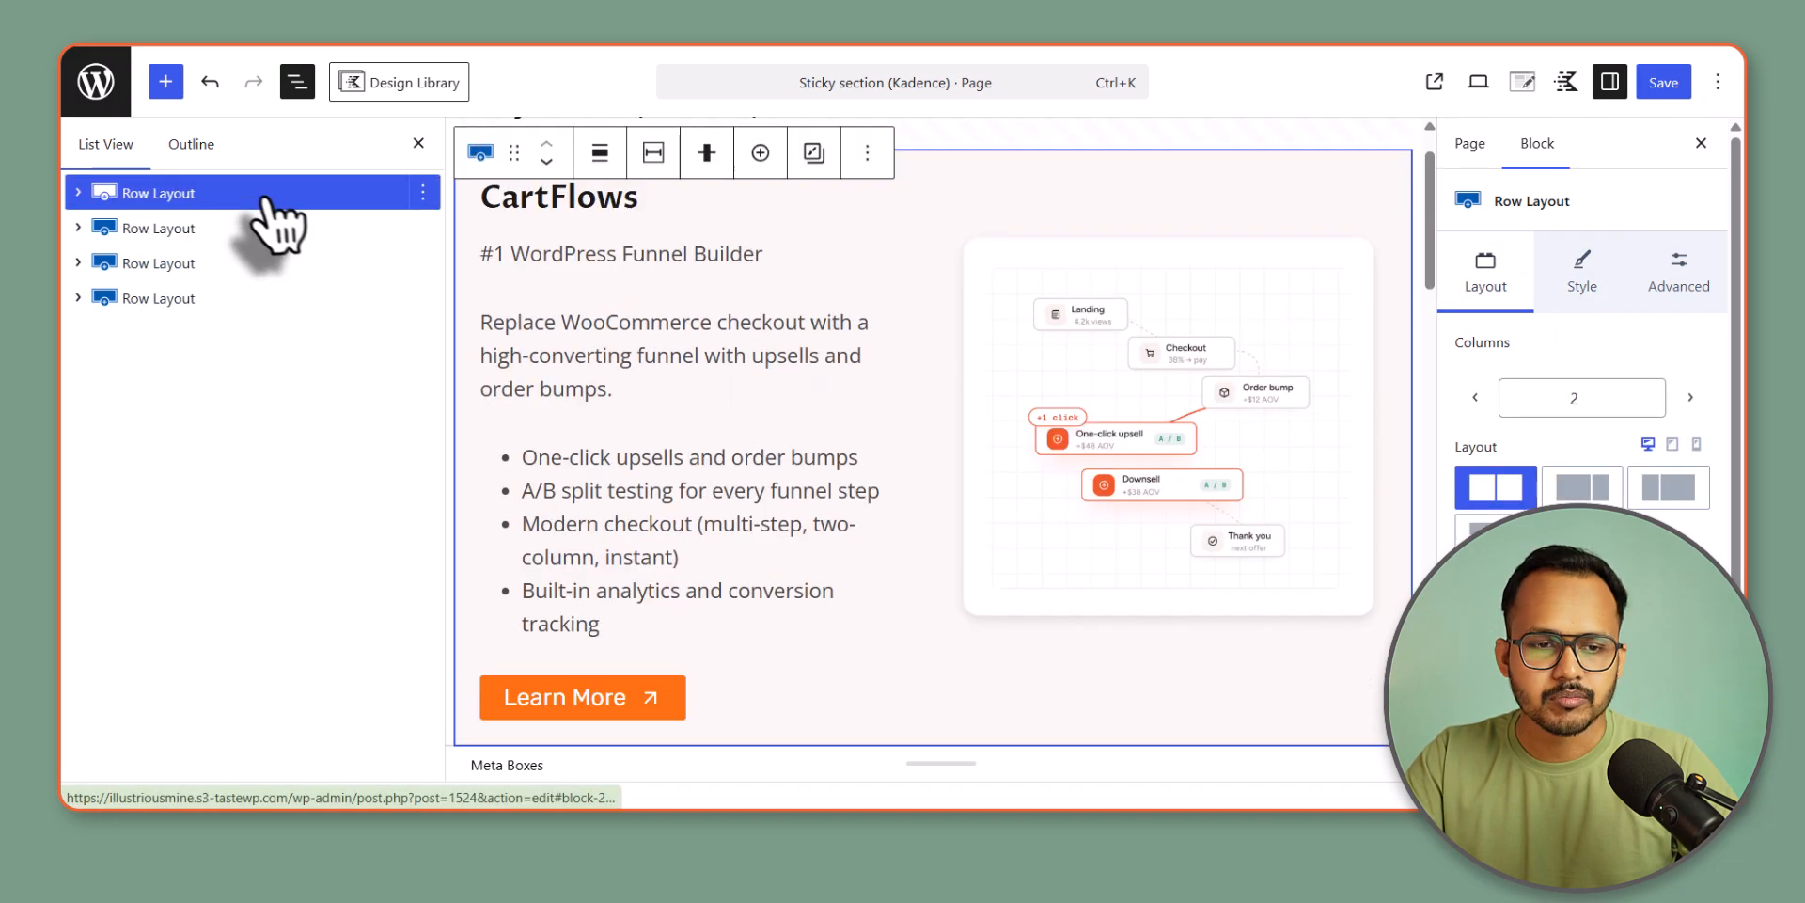
click(423, 194)
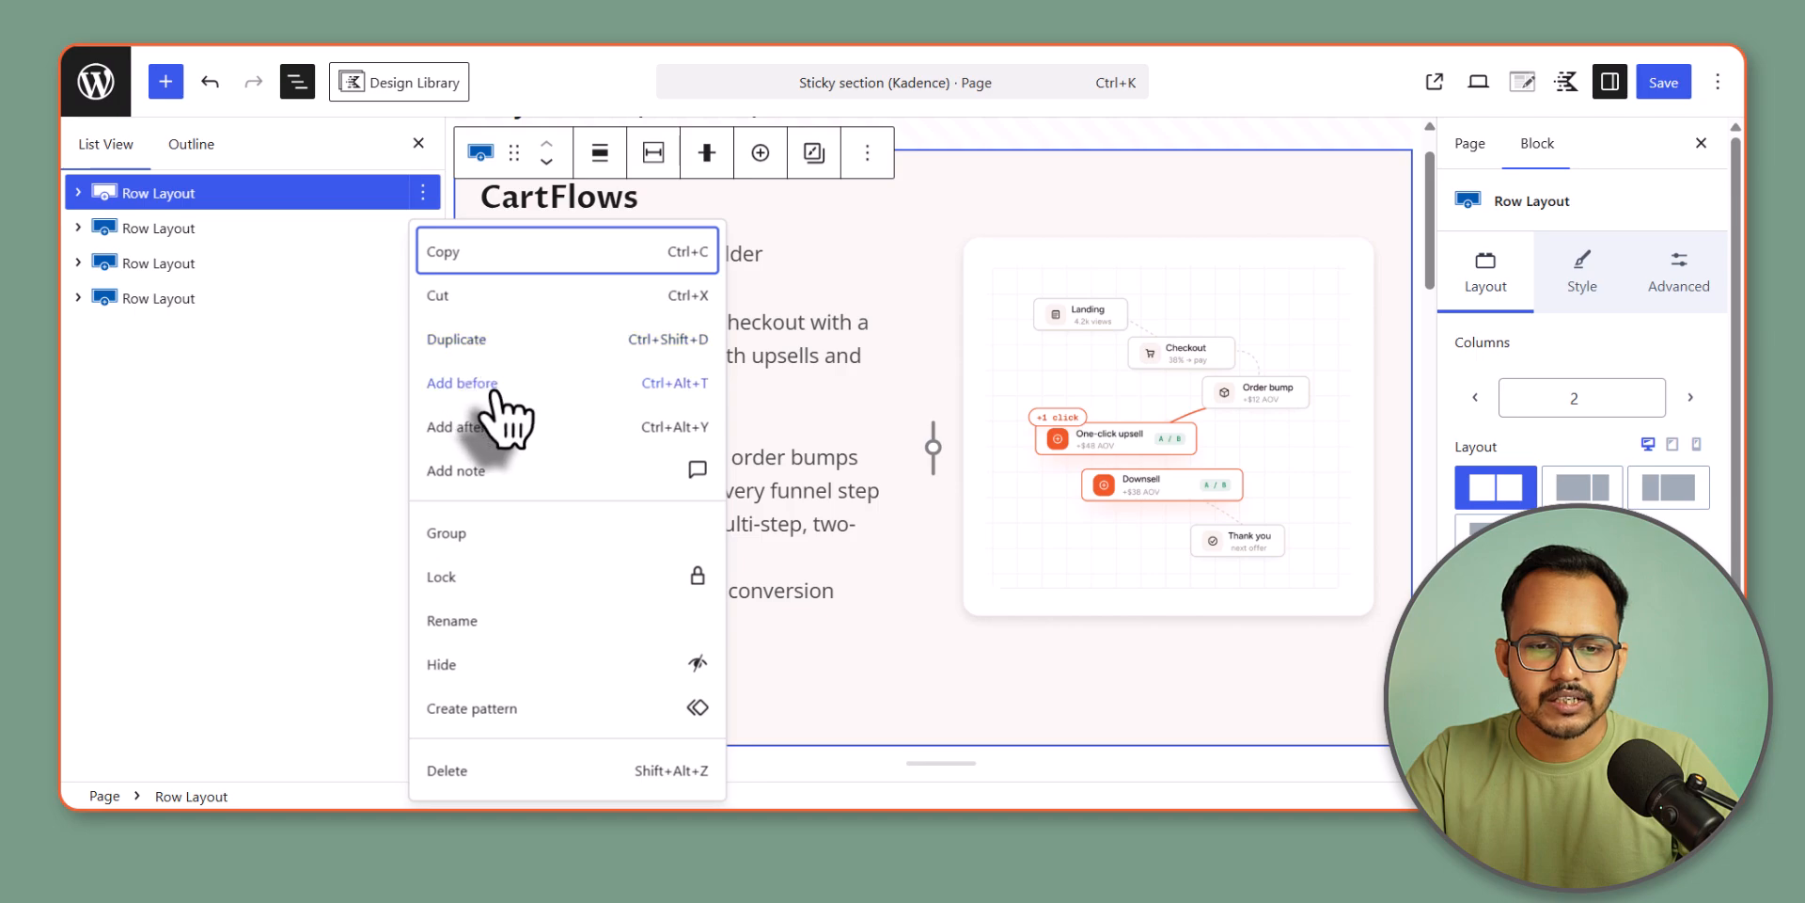
click(461, 382)
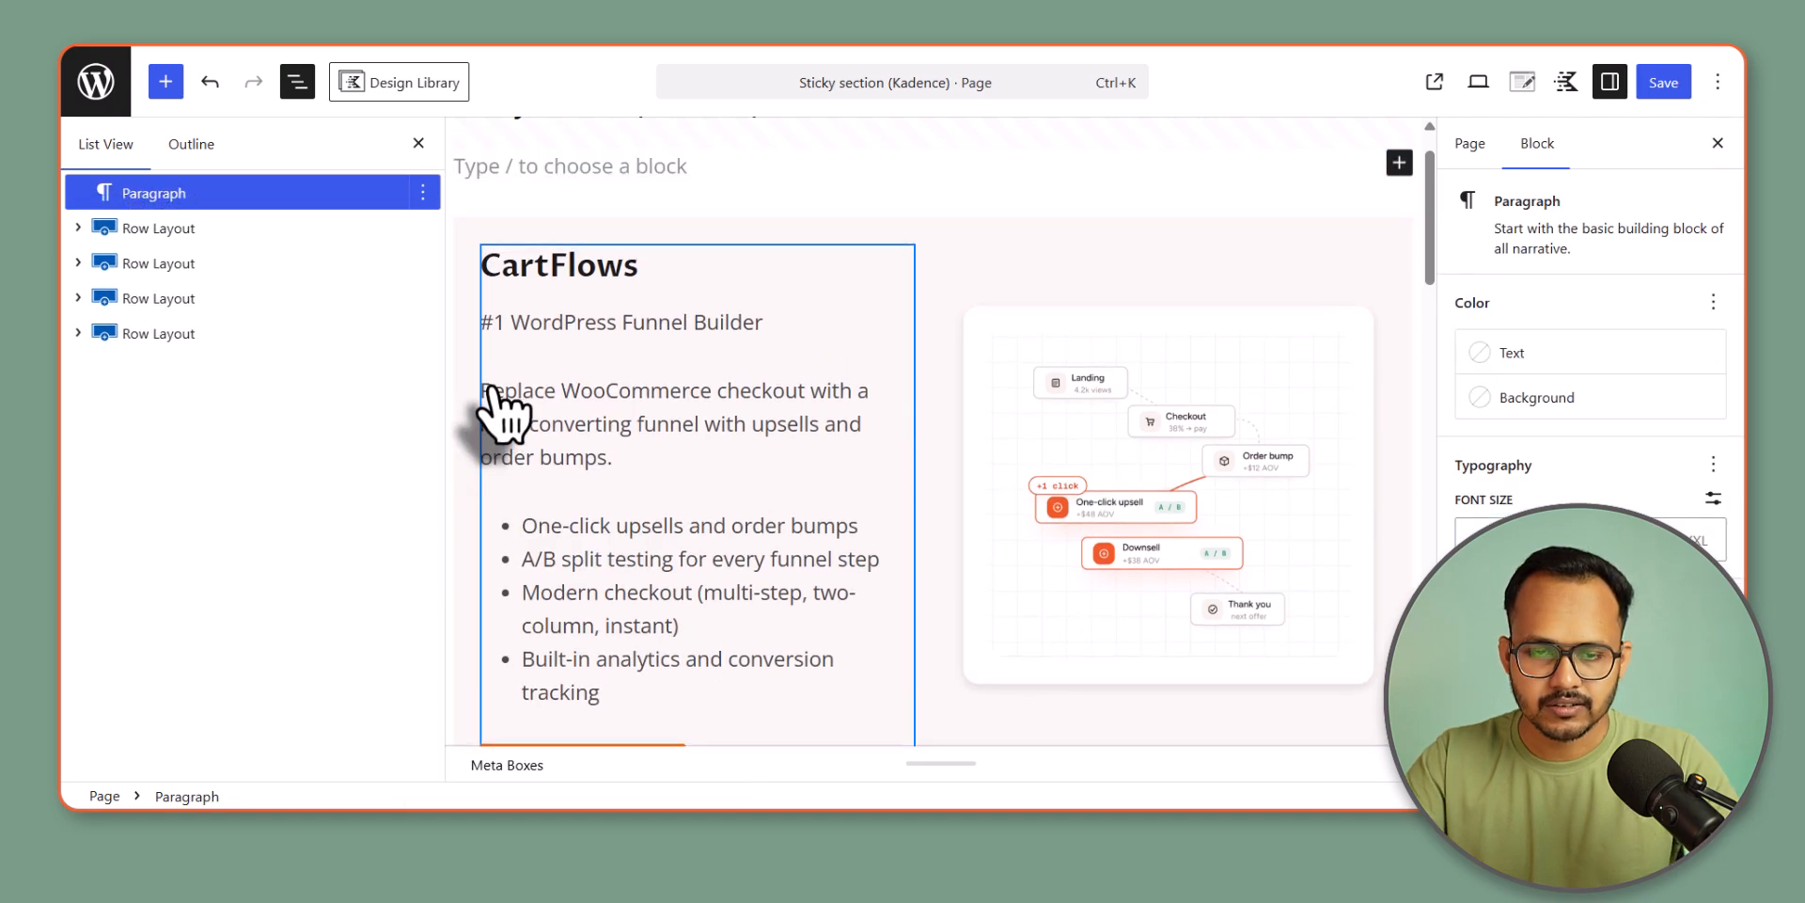
text(/row)
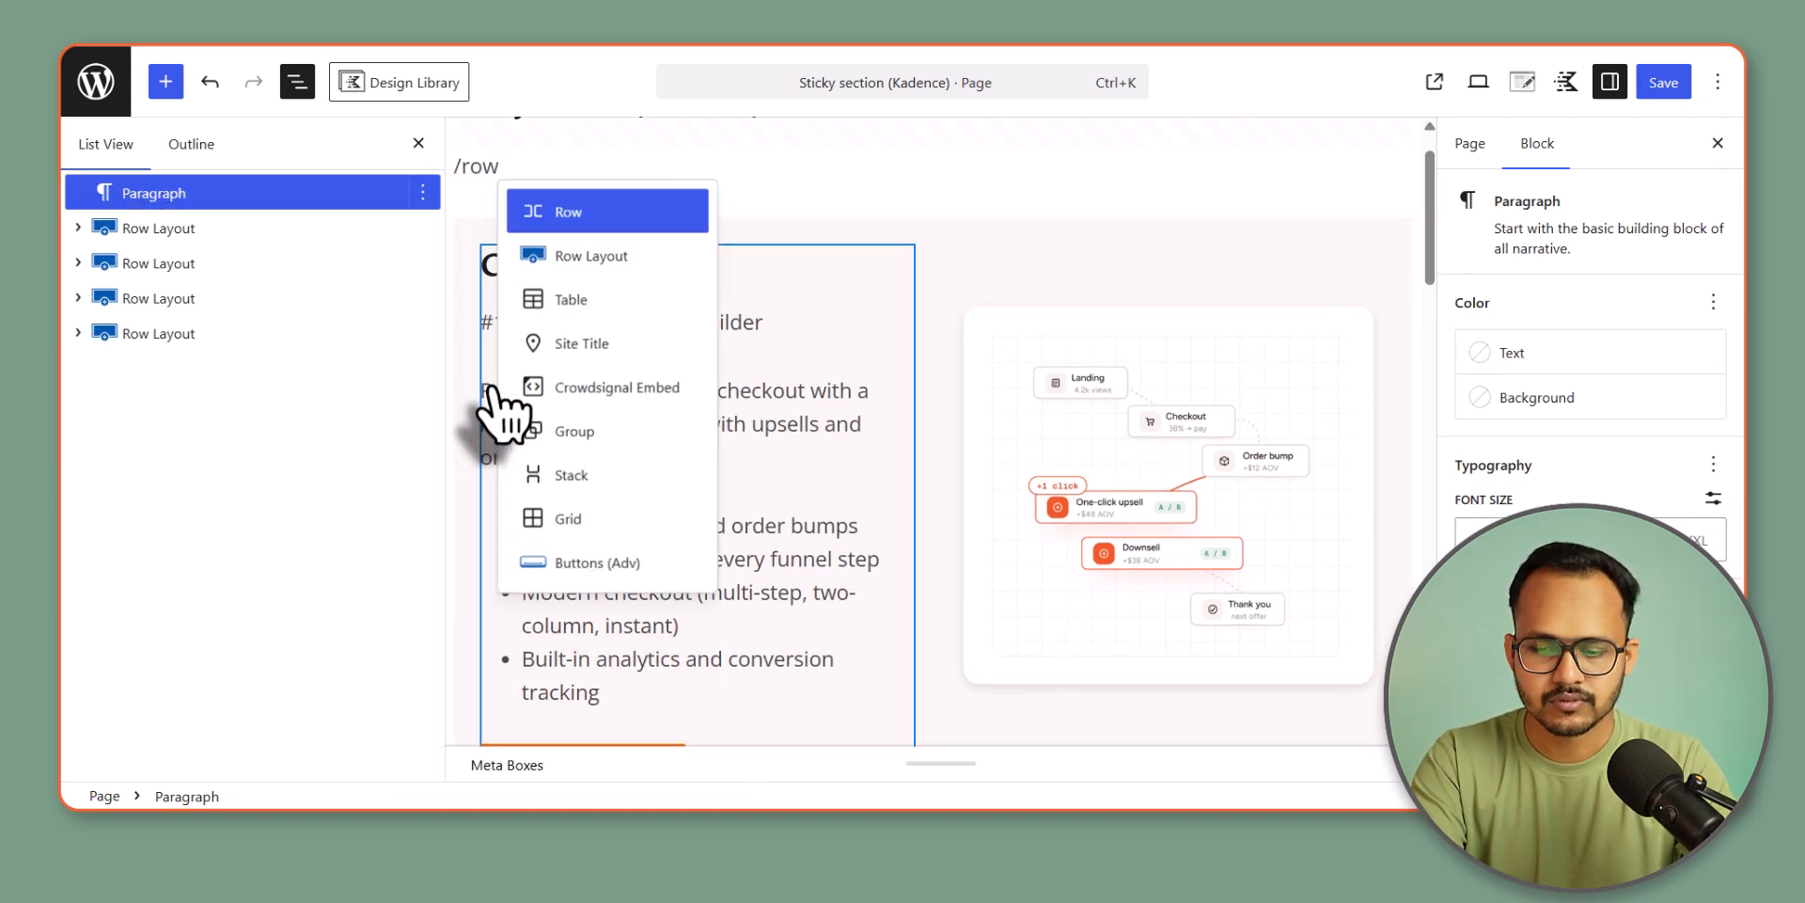
key(Down)
key(Return)
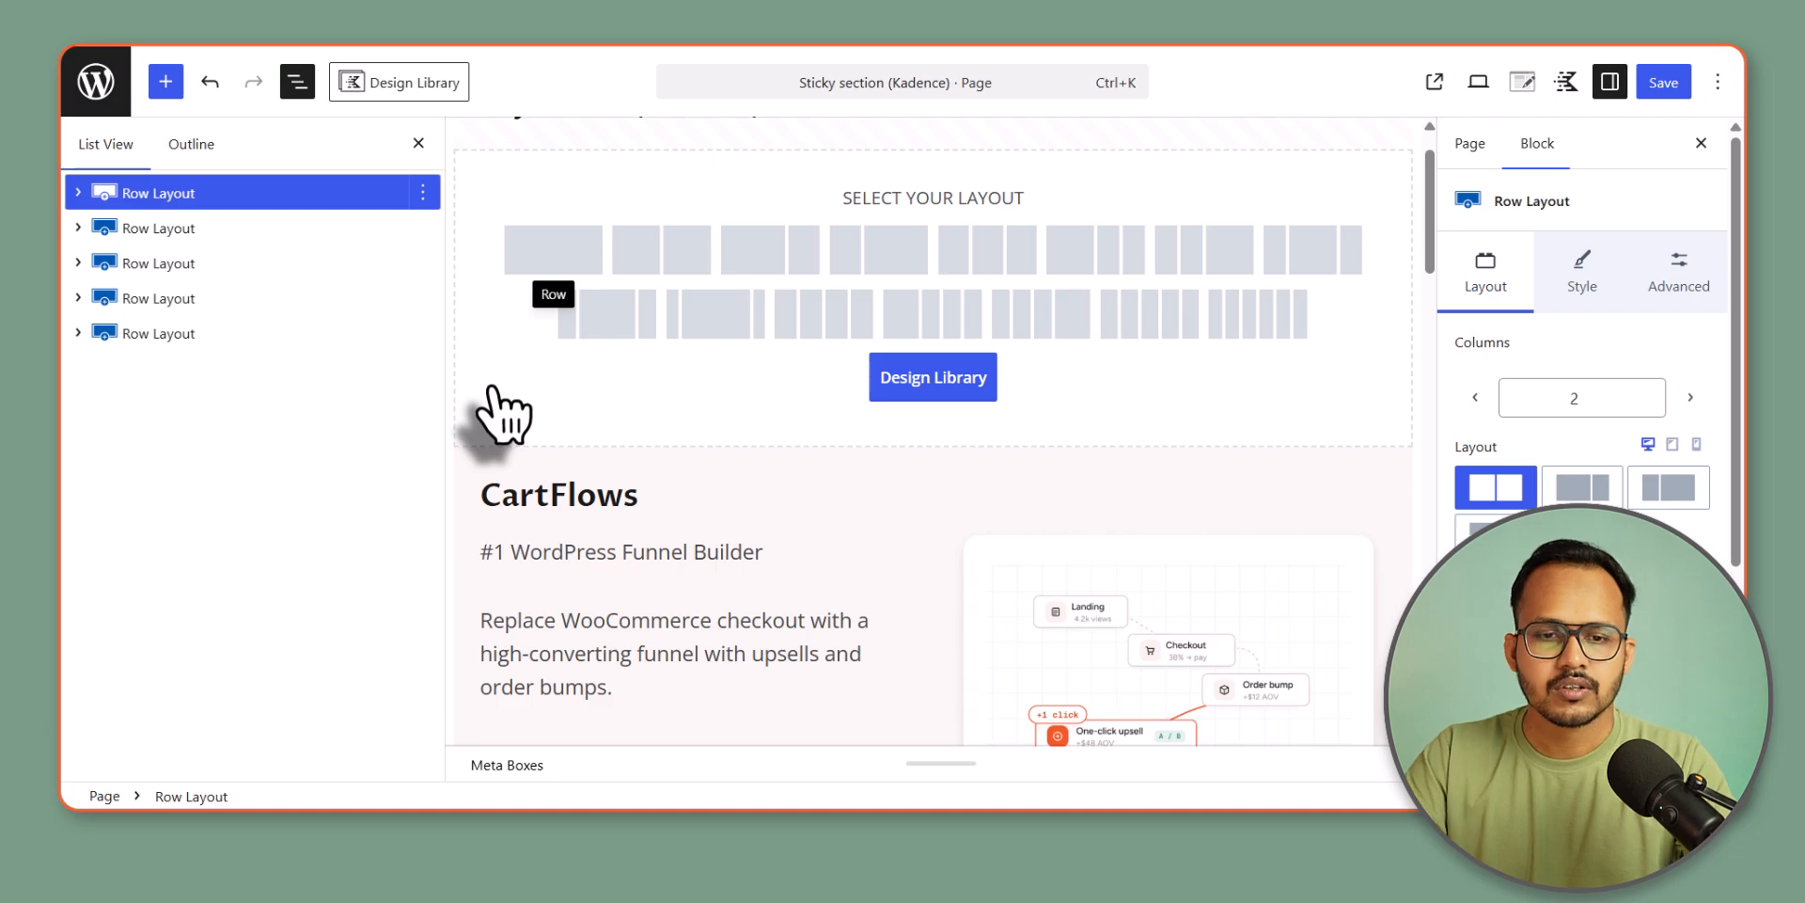
- Give the new row a single-column layout and copy the "Plugins for Every Stage of the Sale" heading from the reference site
click(550, 249)
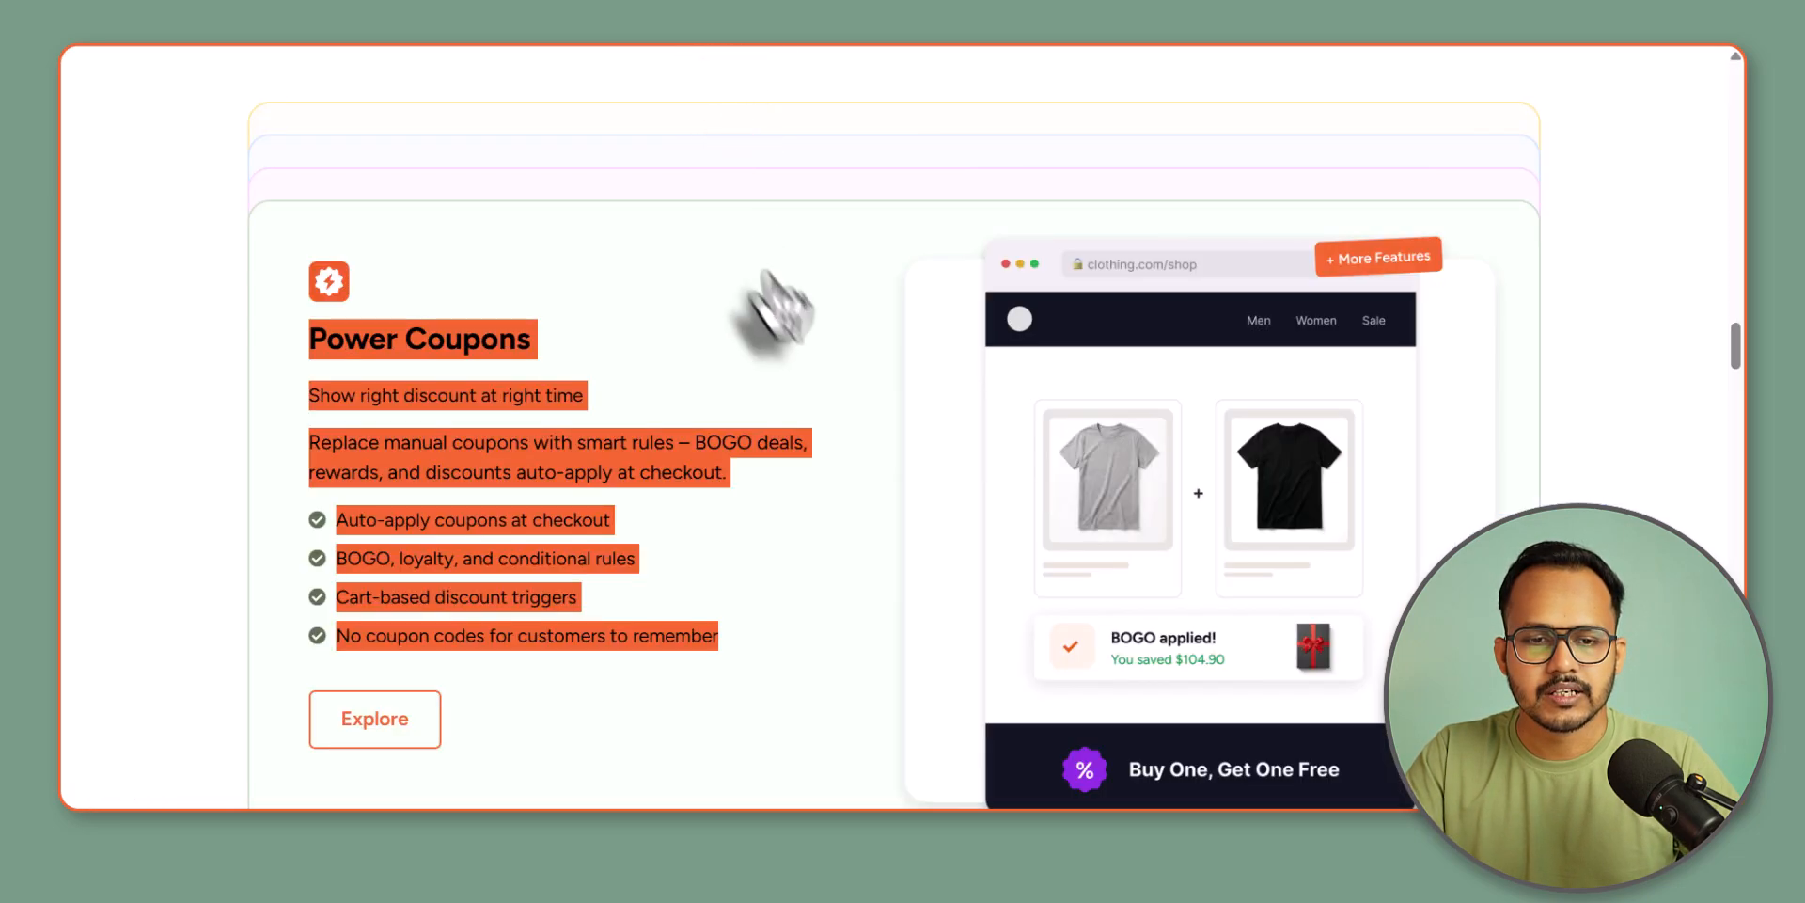
scroll(809, 343, up, 15)
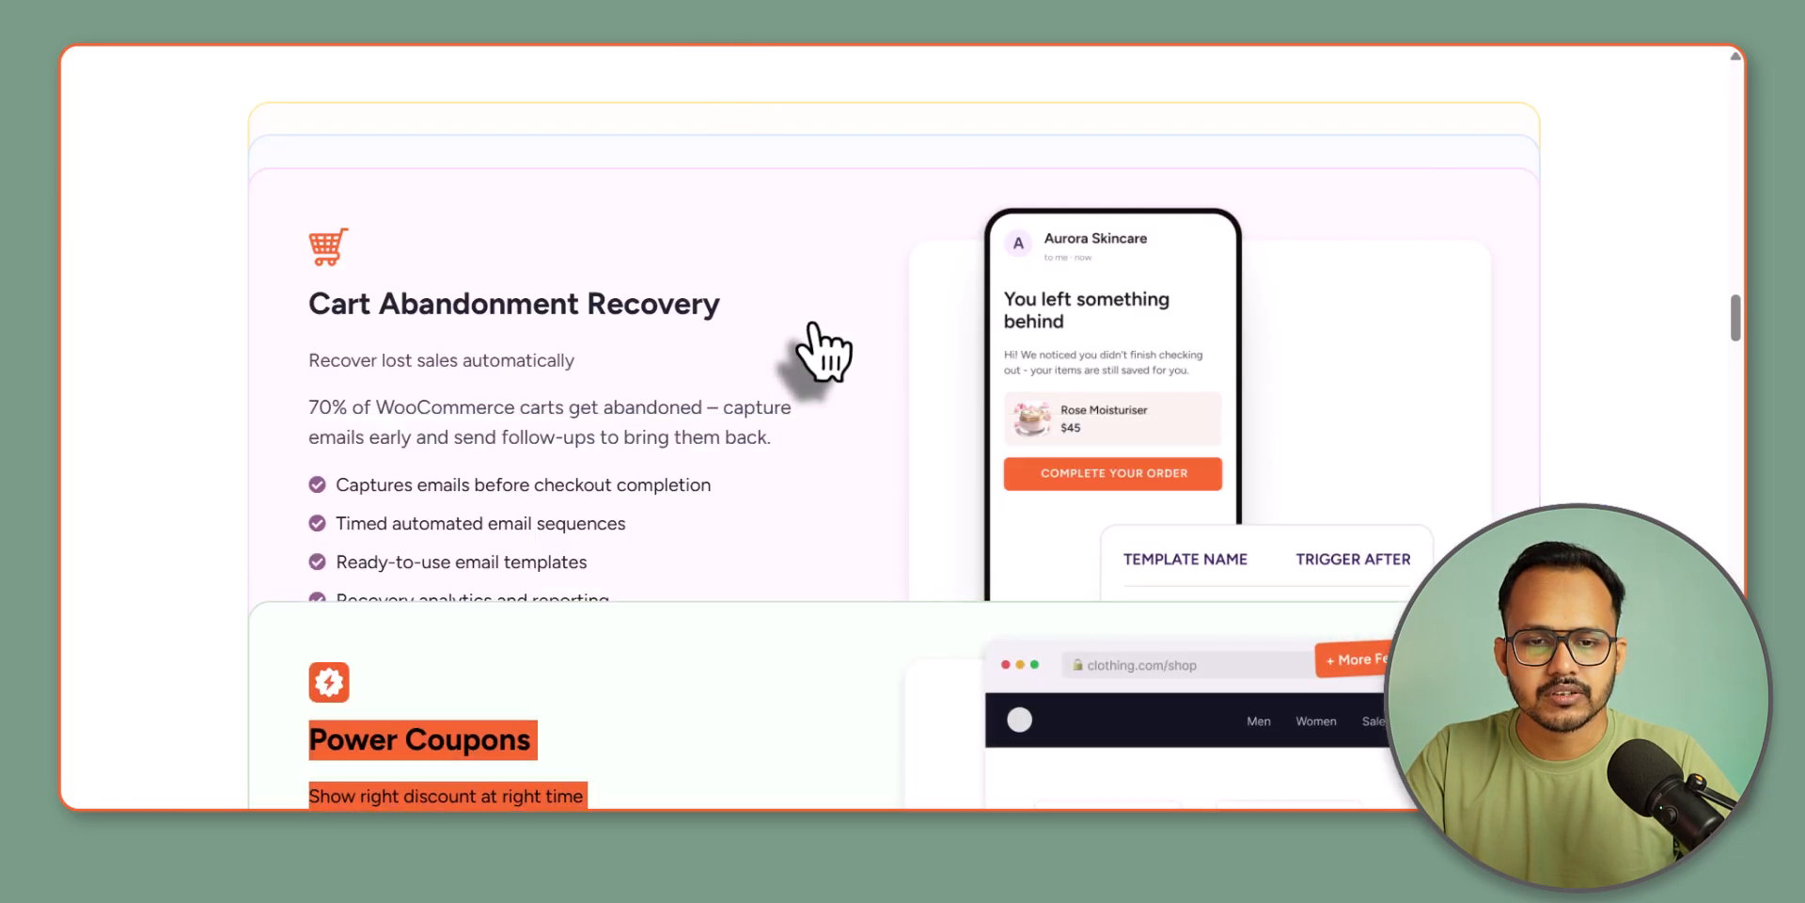
scroll(818, 348, up, 5)
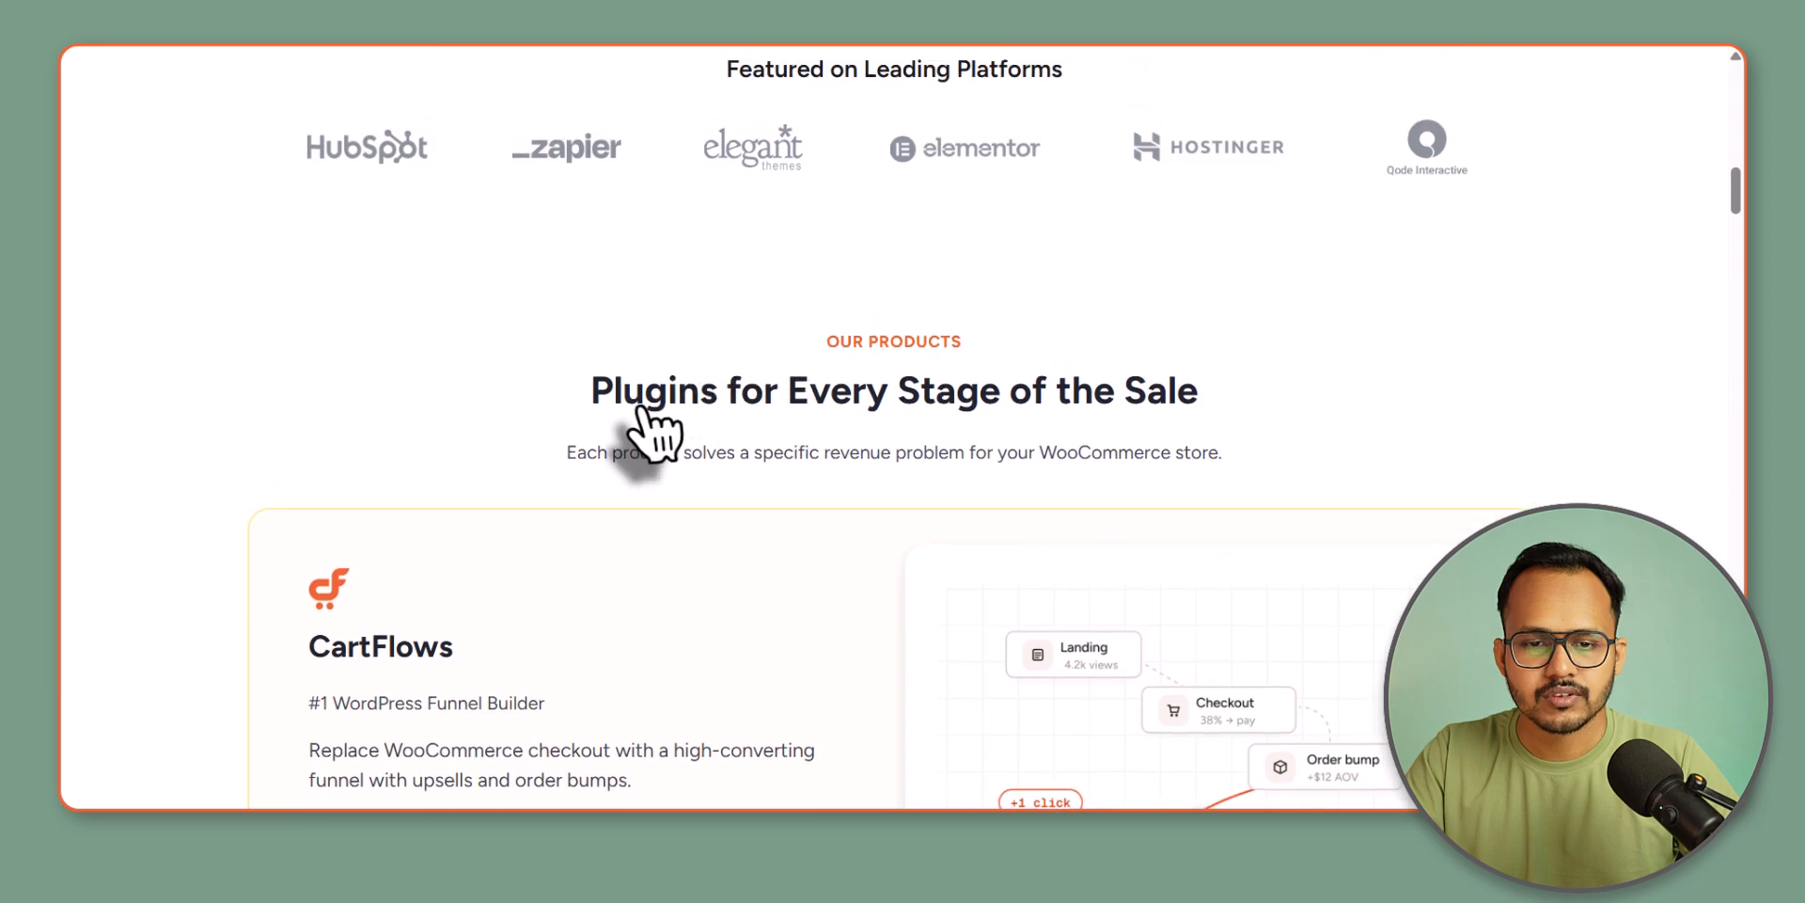
triple_click(668, 395)
key(ctrl+c)
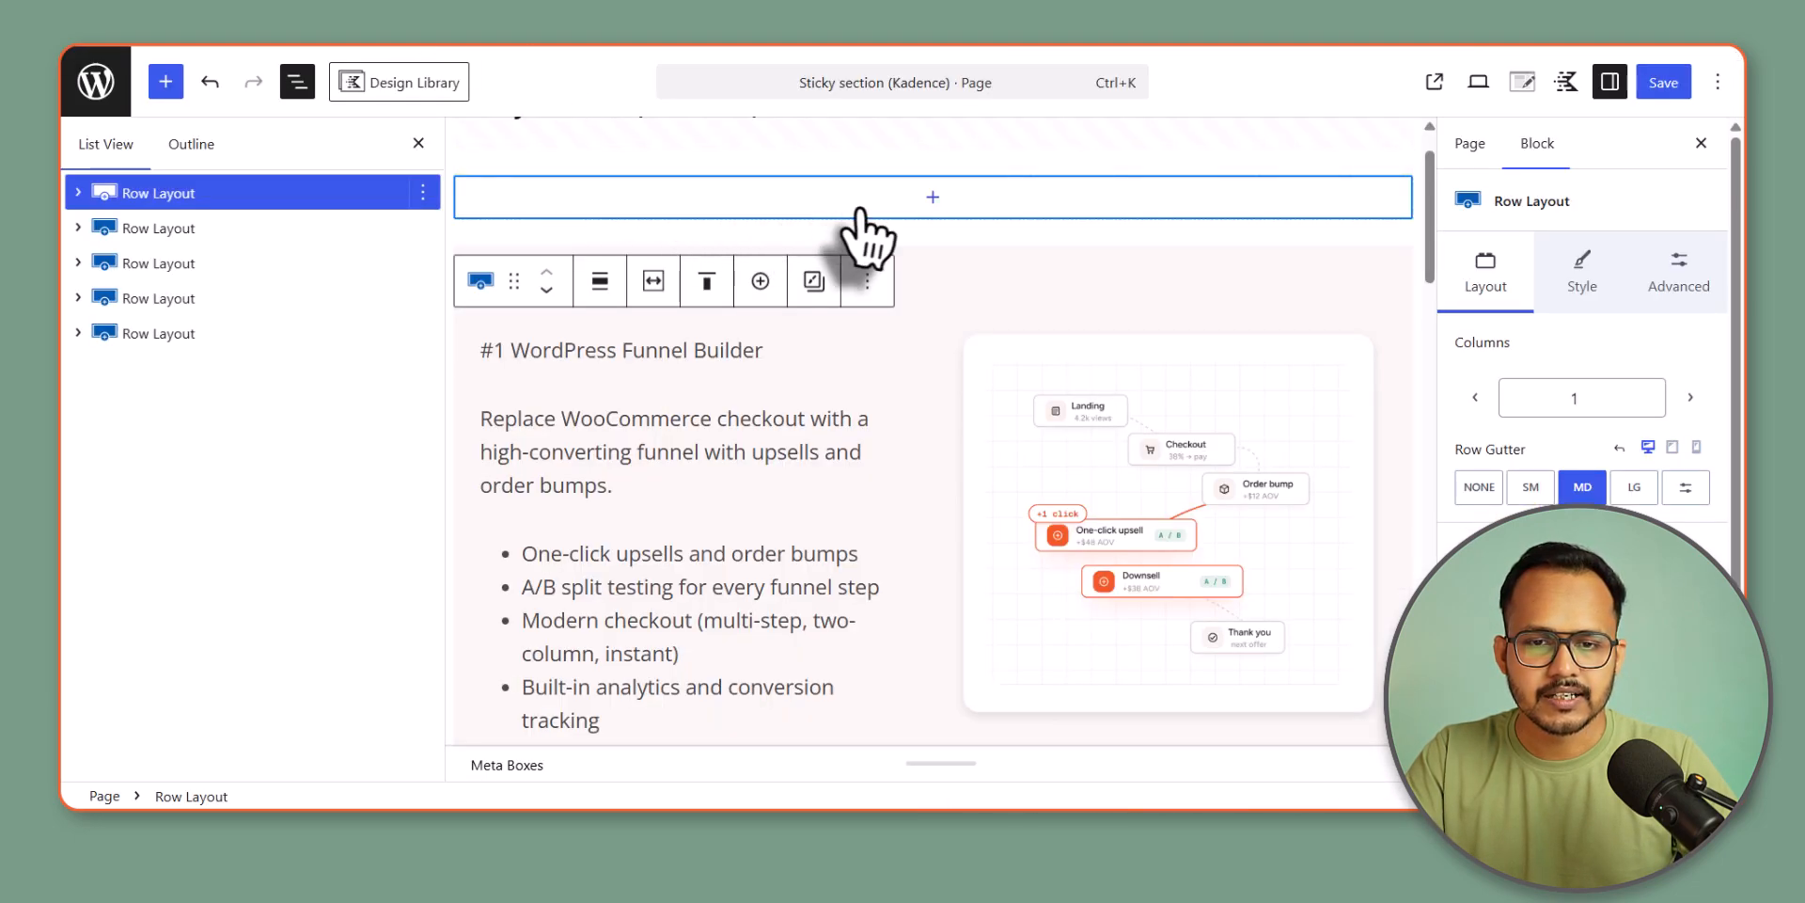
- Insert a Text (Adv) block in the empty row and paste the copied heading, removing the extra blank line
click(861, 209)
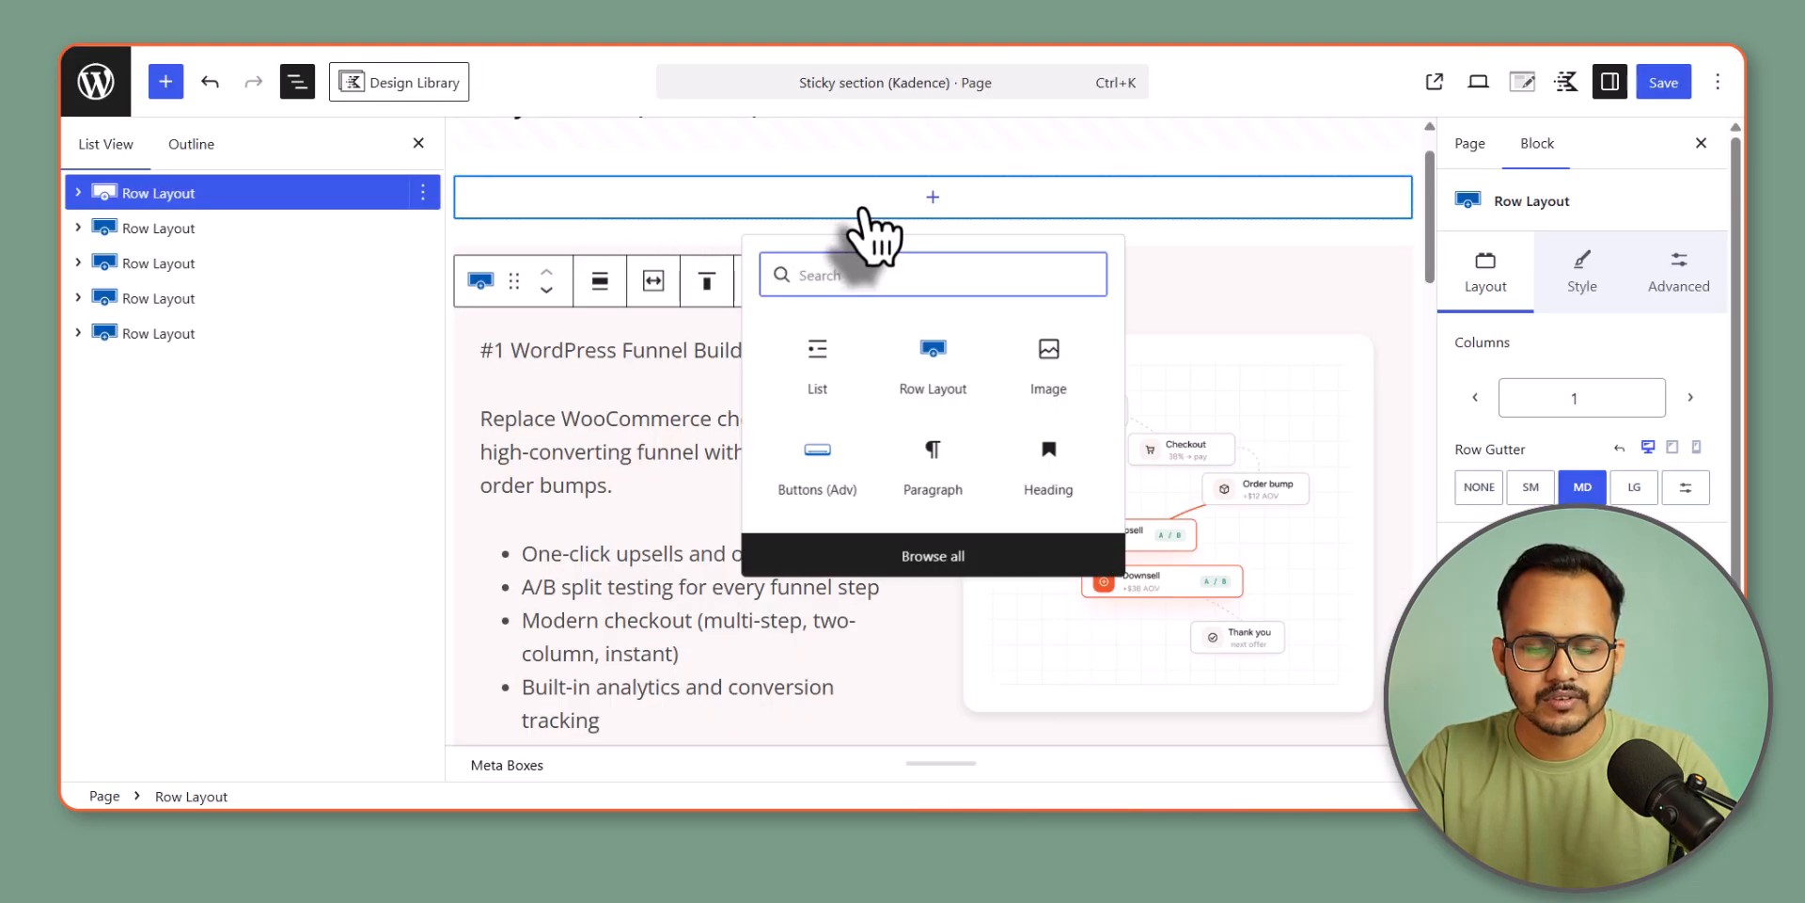
text(te)
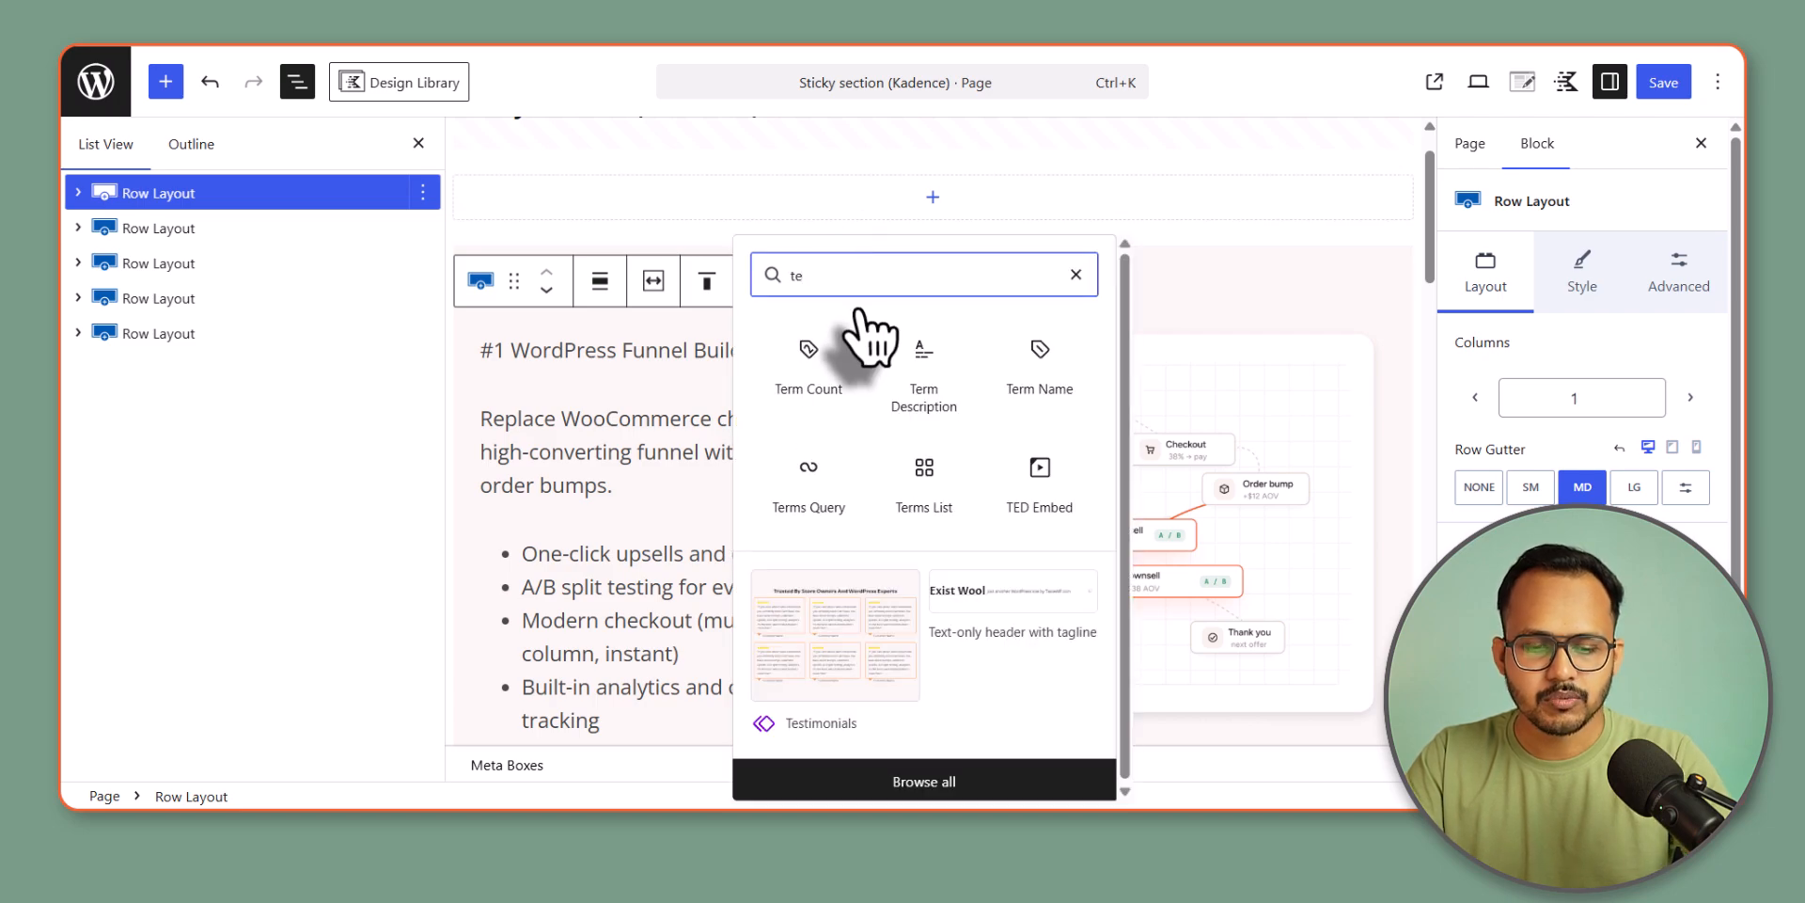
text(xt)
click(866, 369)
key(ctrl+v)
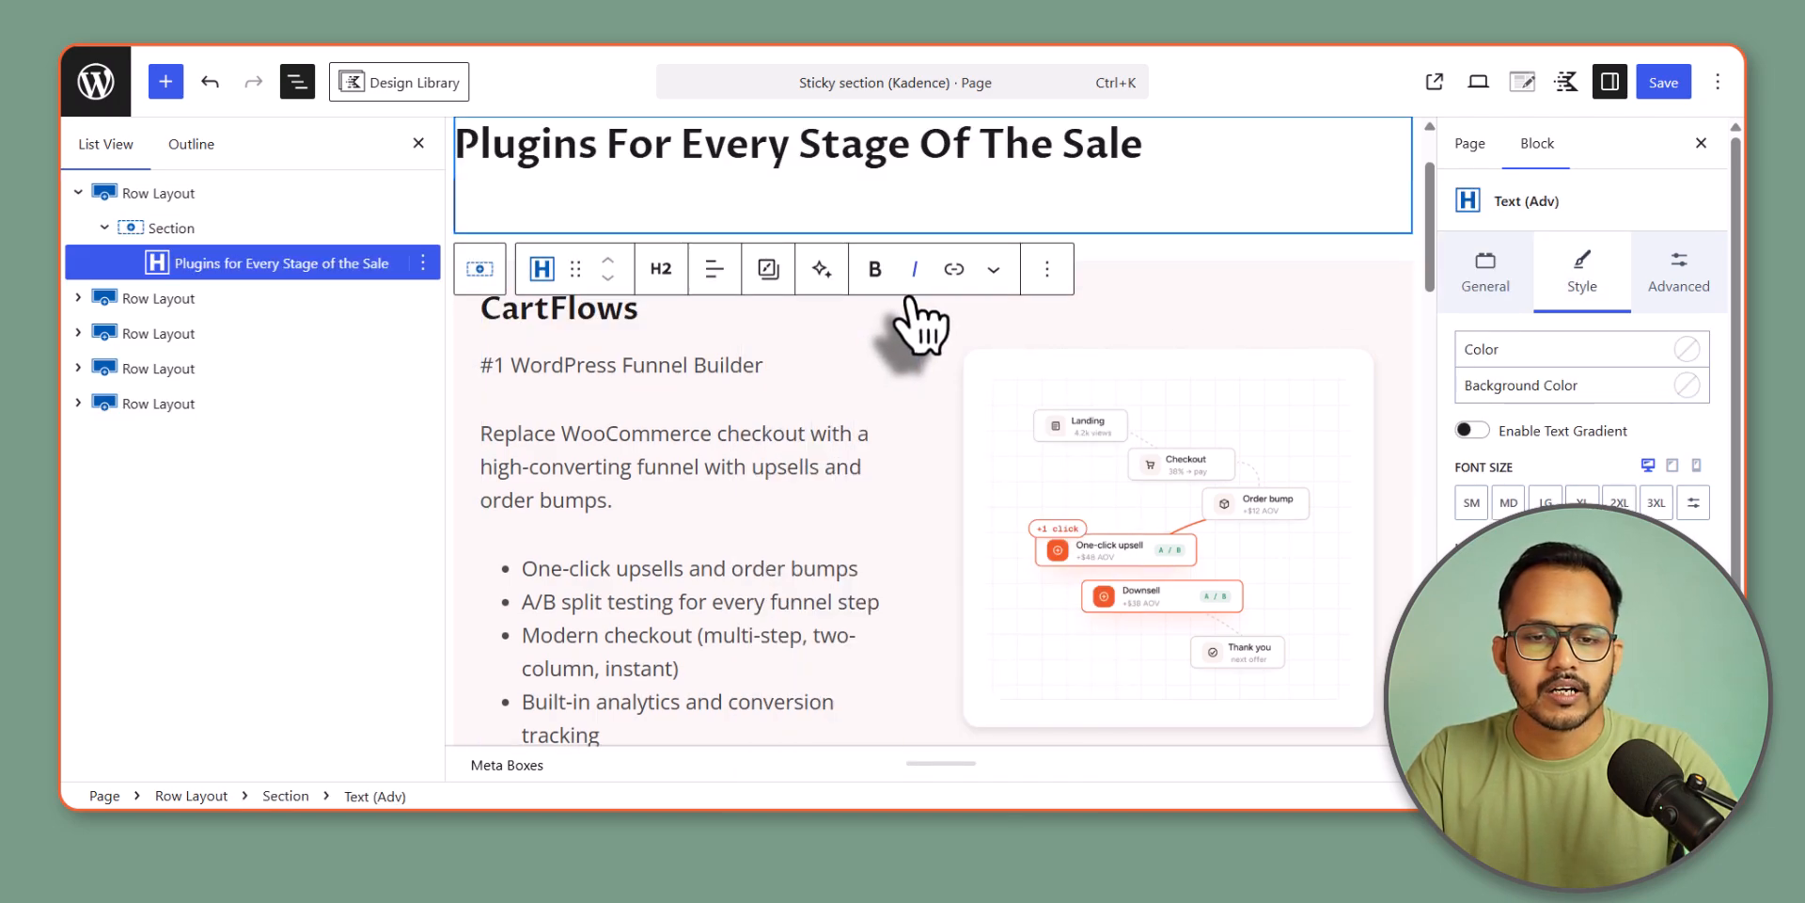
key(BackSpace)
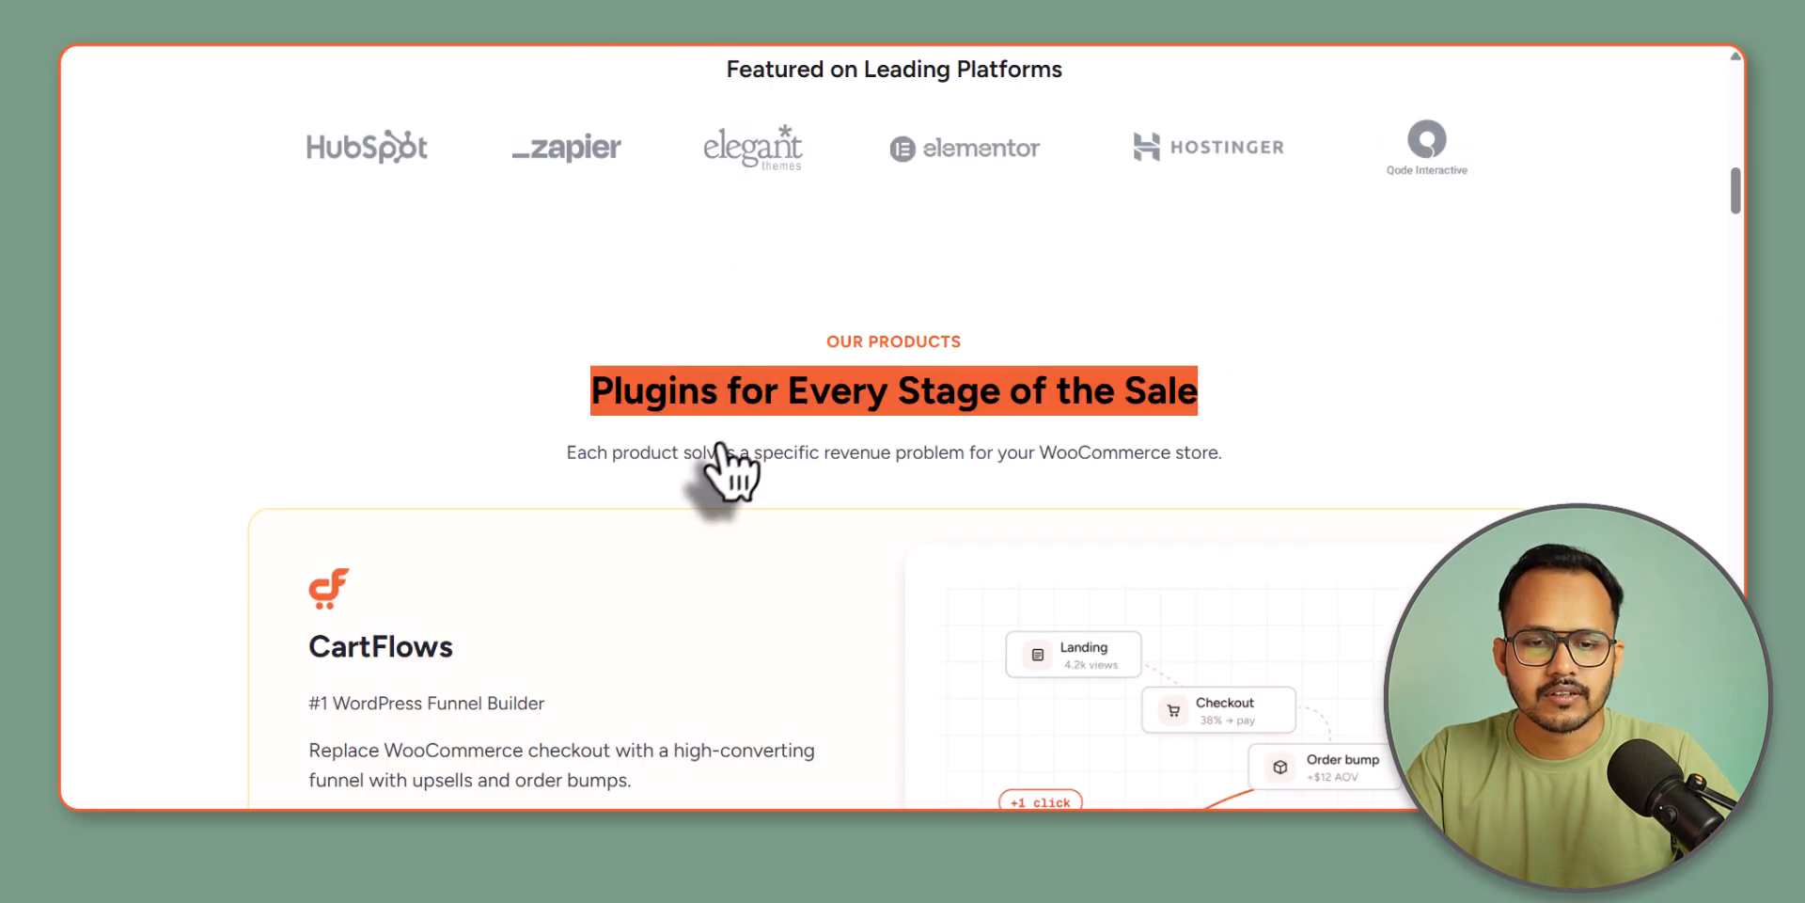
- Duplicate the heading block, replace the copy's text with the reference site's "Each product solves a specific revenue problem" sentence, and make it a paragraph
triple_click(725, 465)
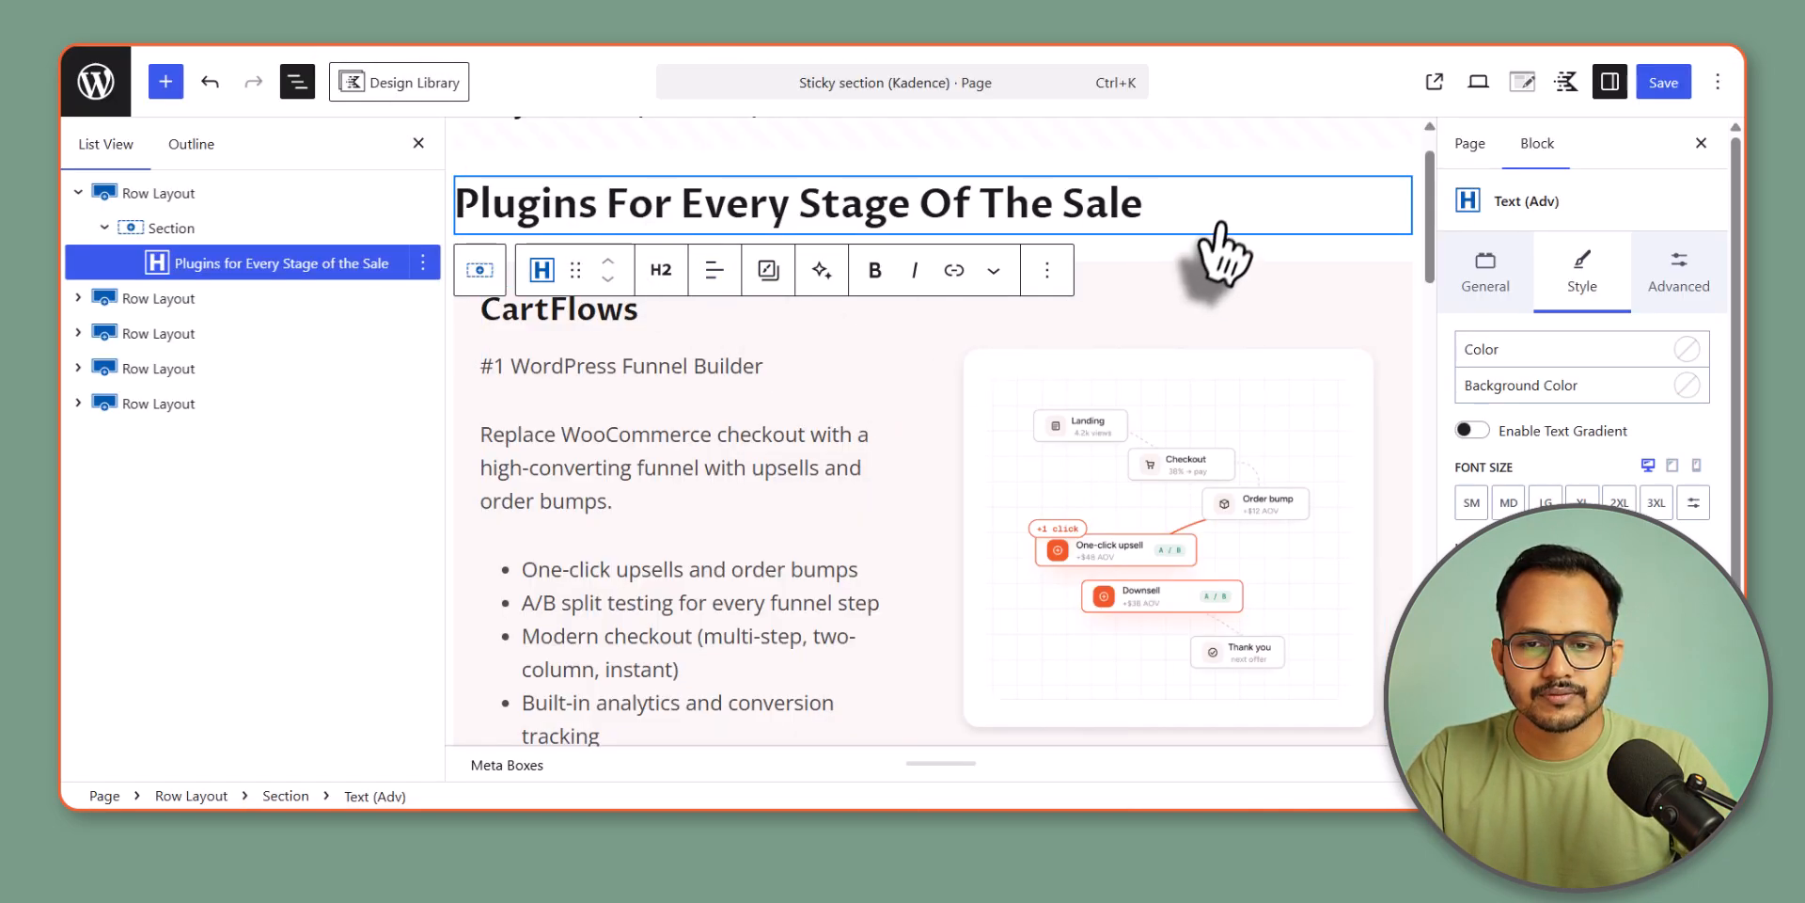
click(424, 264)
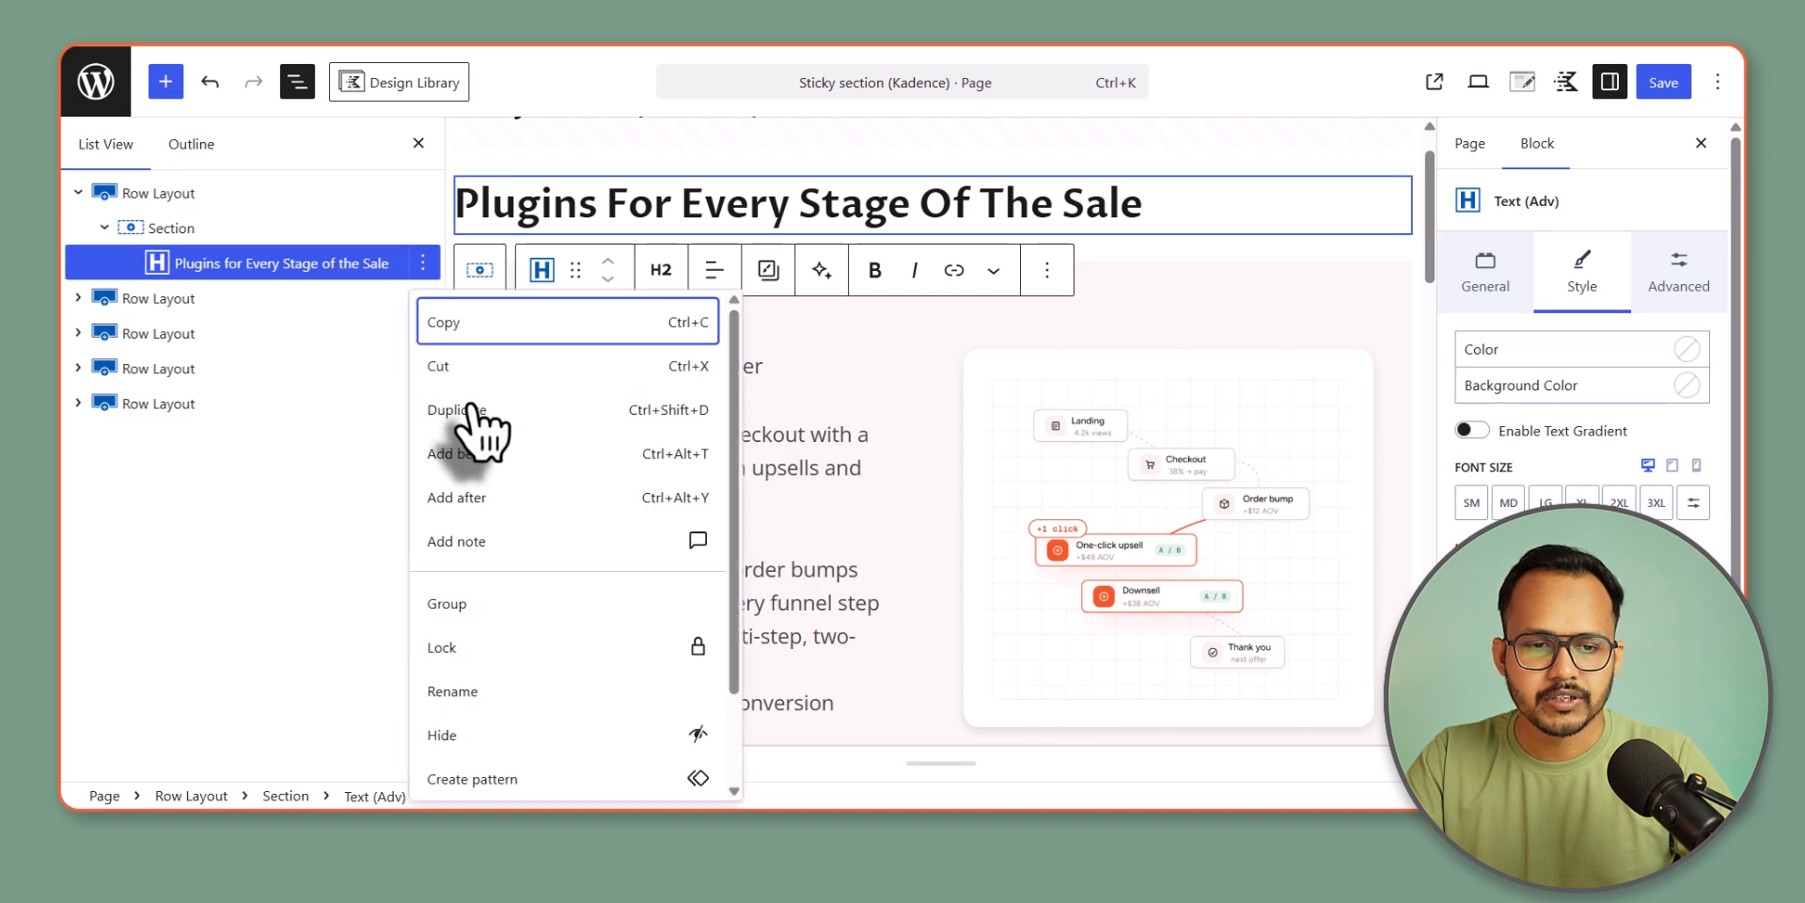
click(474, 410)
triple_click(1149, 290)
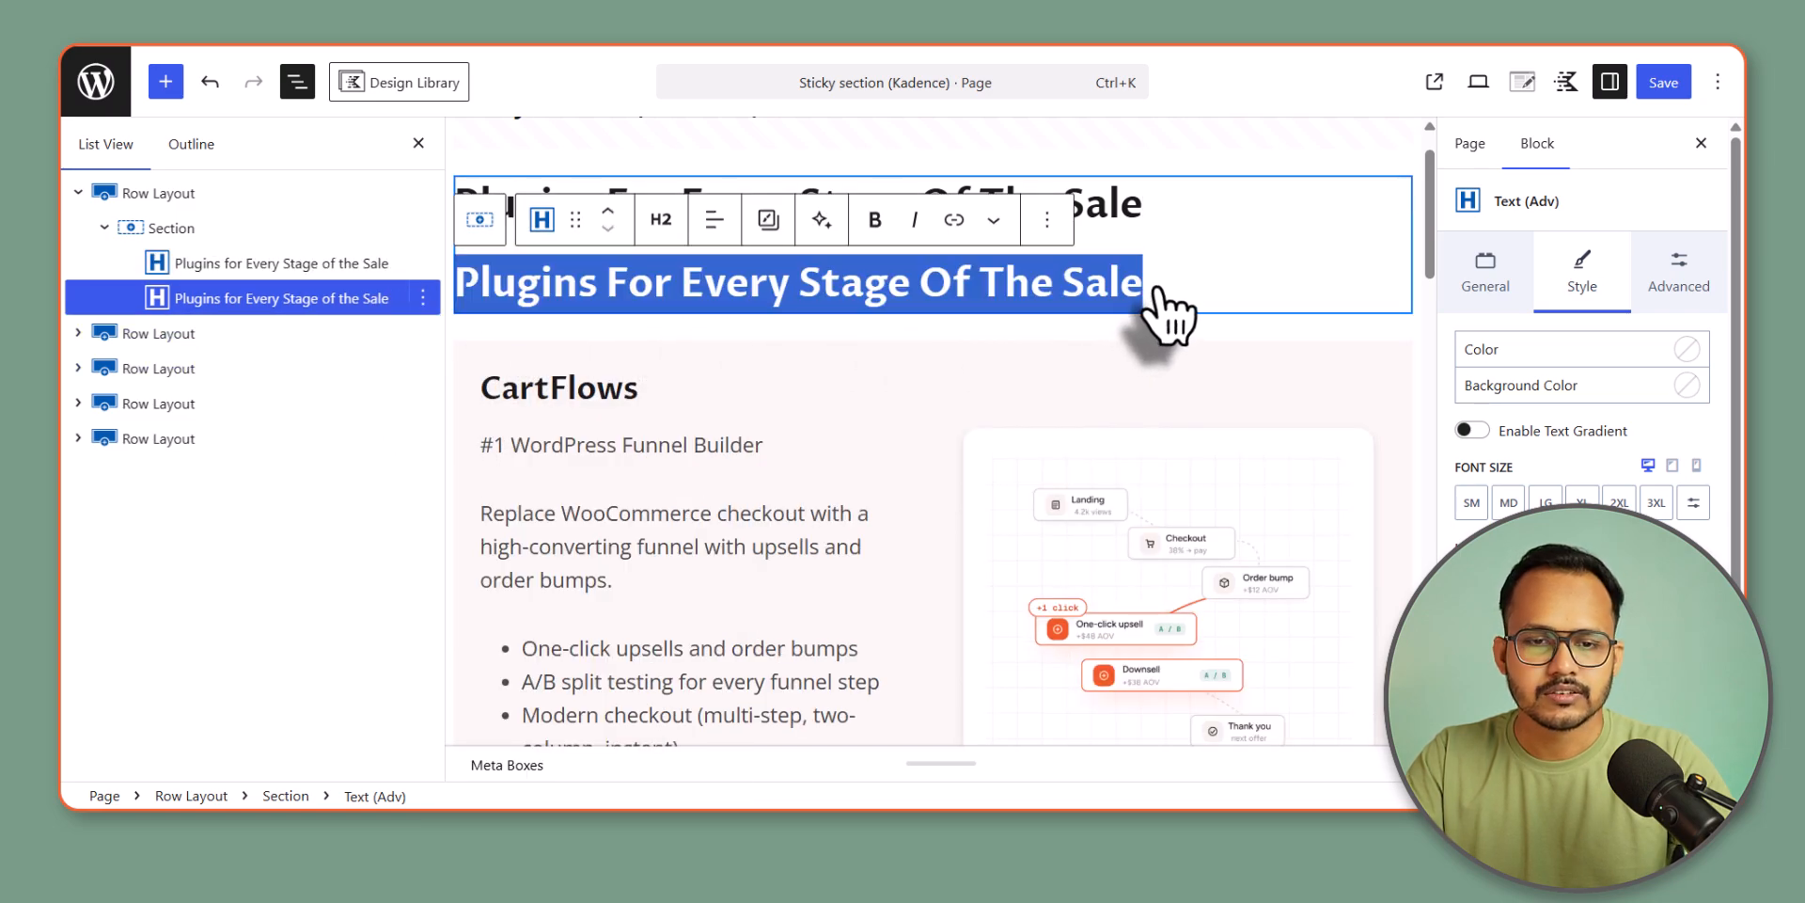
key(ctrl+v)
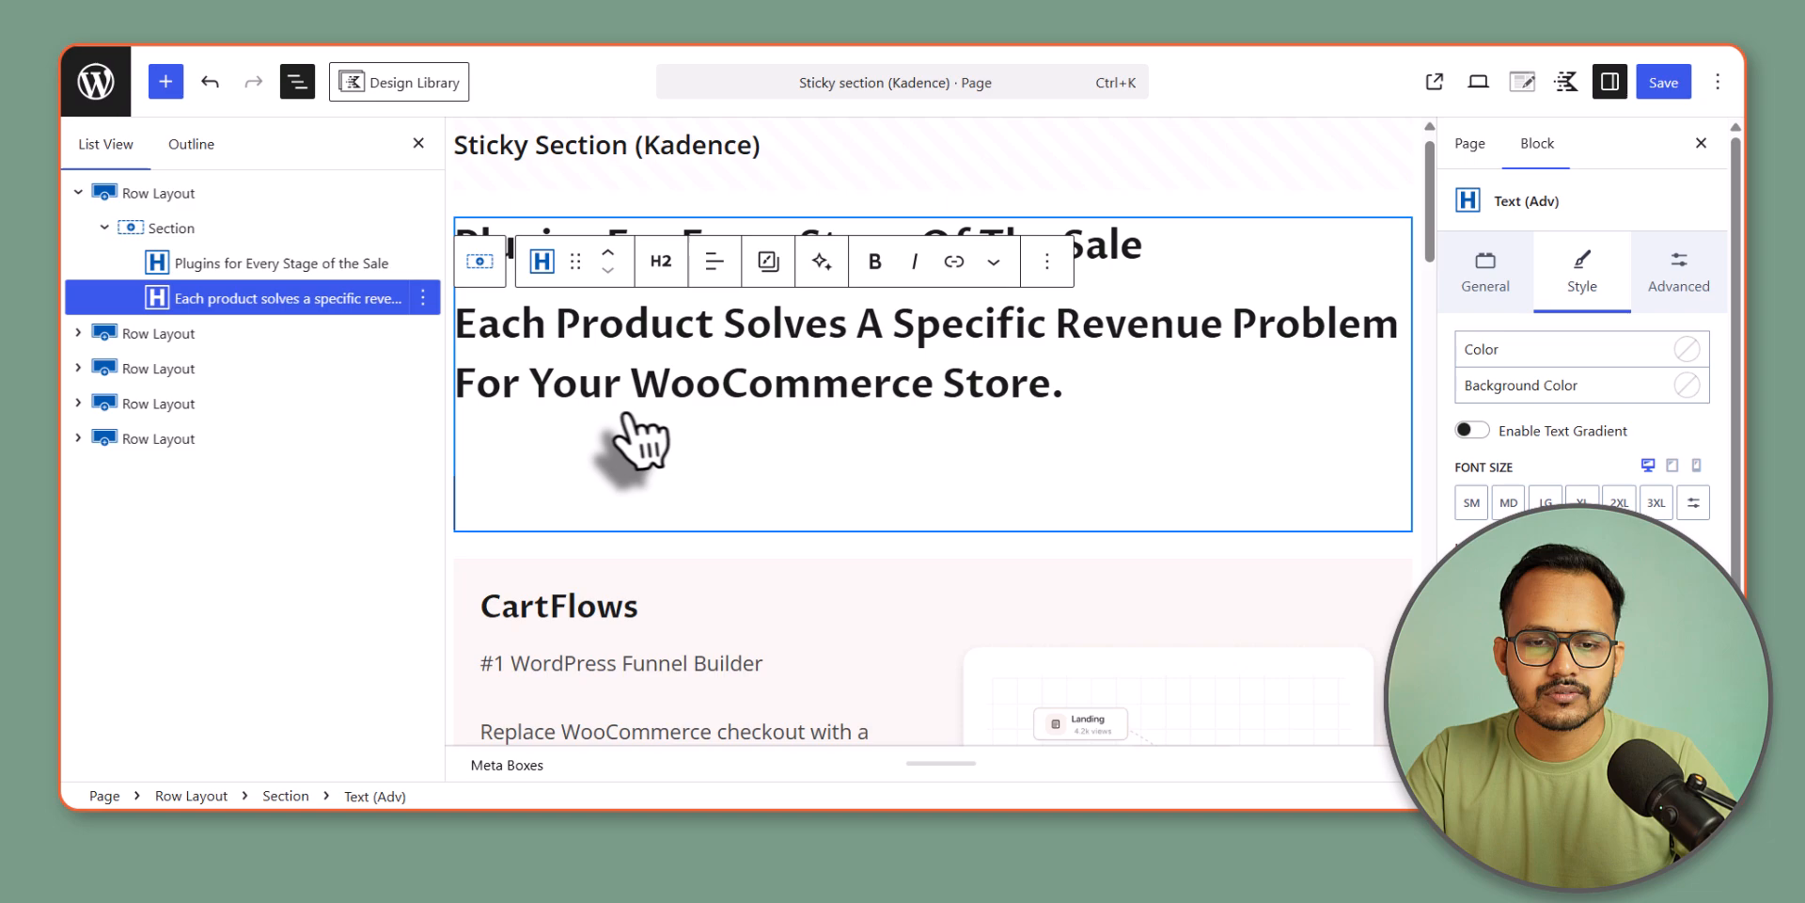
click(661, 260)
click(700, 649)
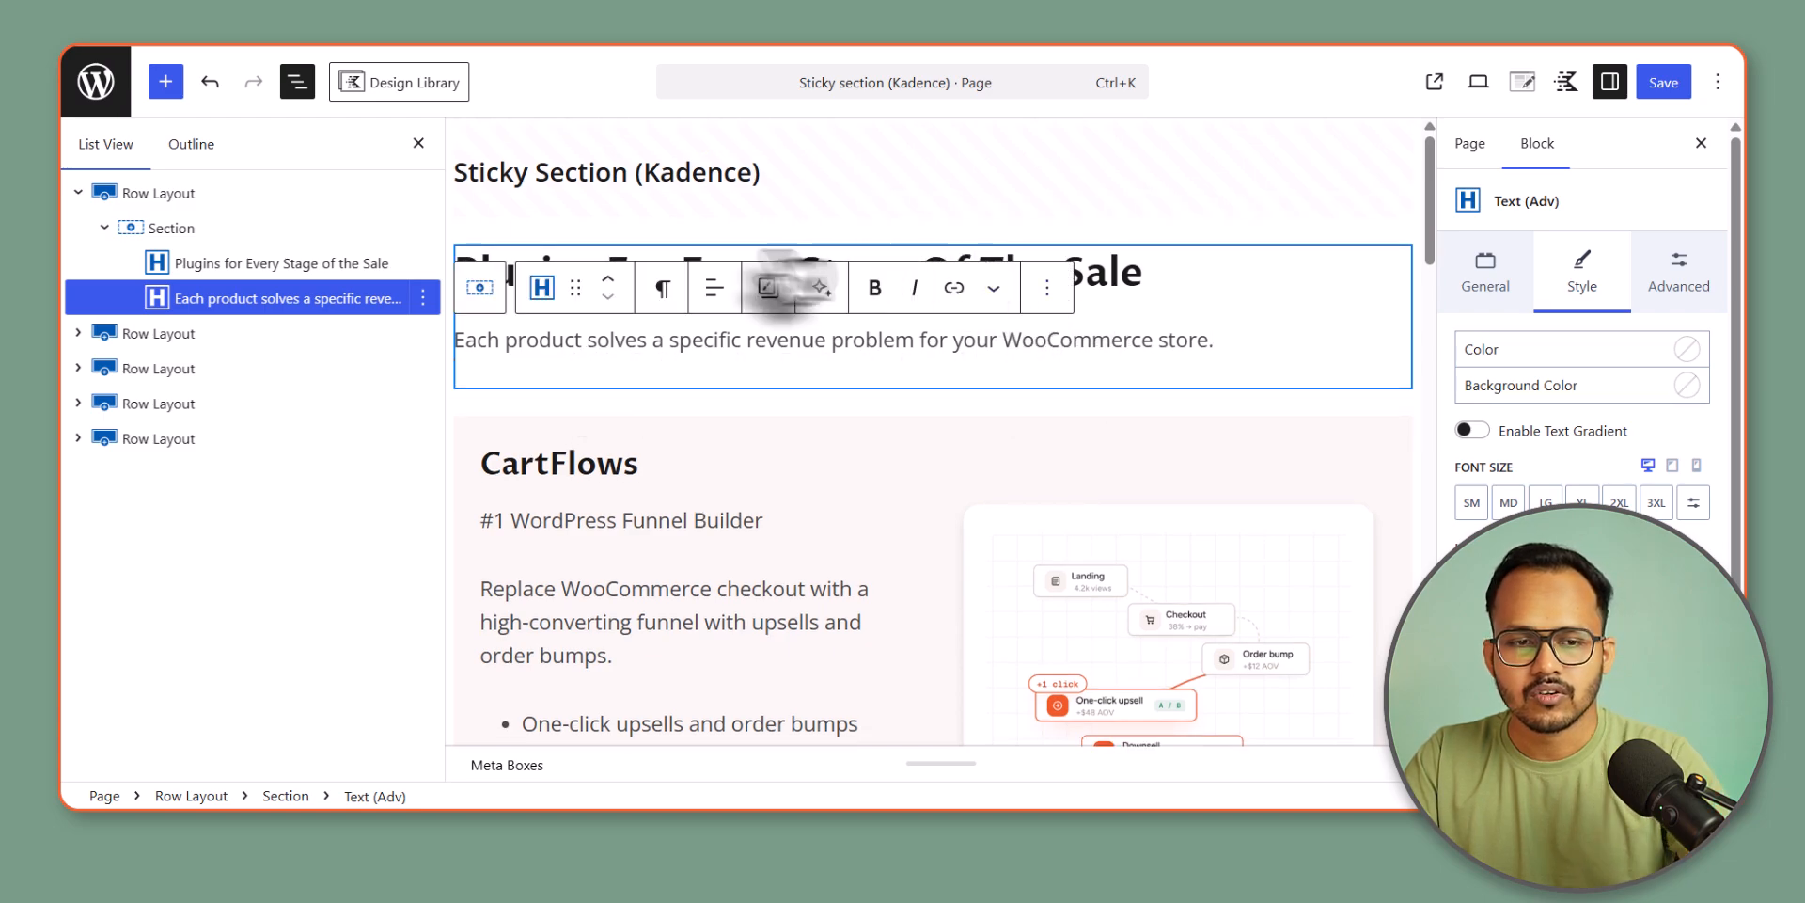
- Enable the theme content inner width for the heading's Row Layout and set its alignment to full width
click(237, 227)
click(235, 193)
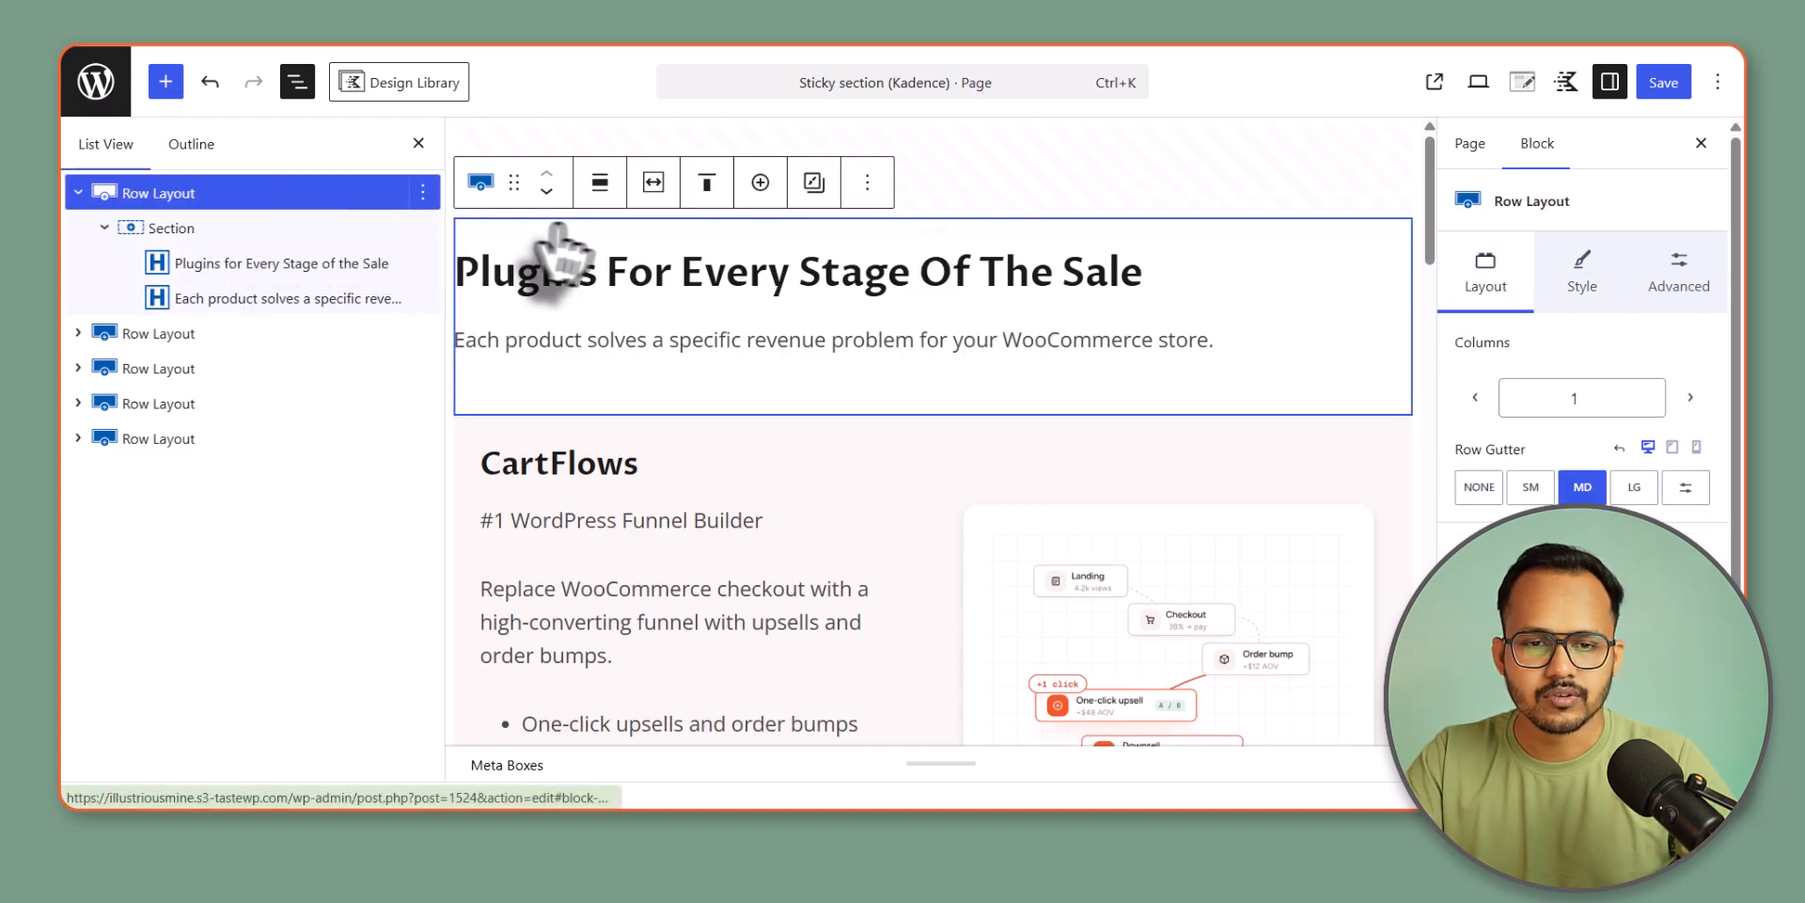
click(653, 182)
click(517, 242)
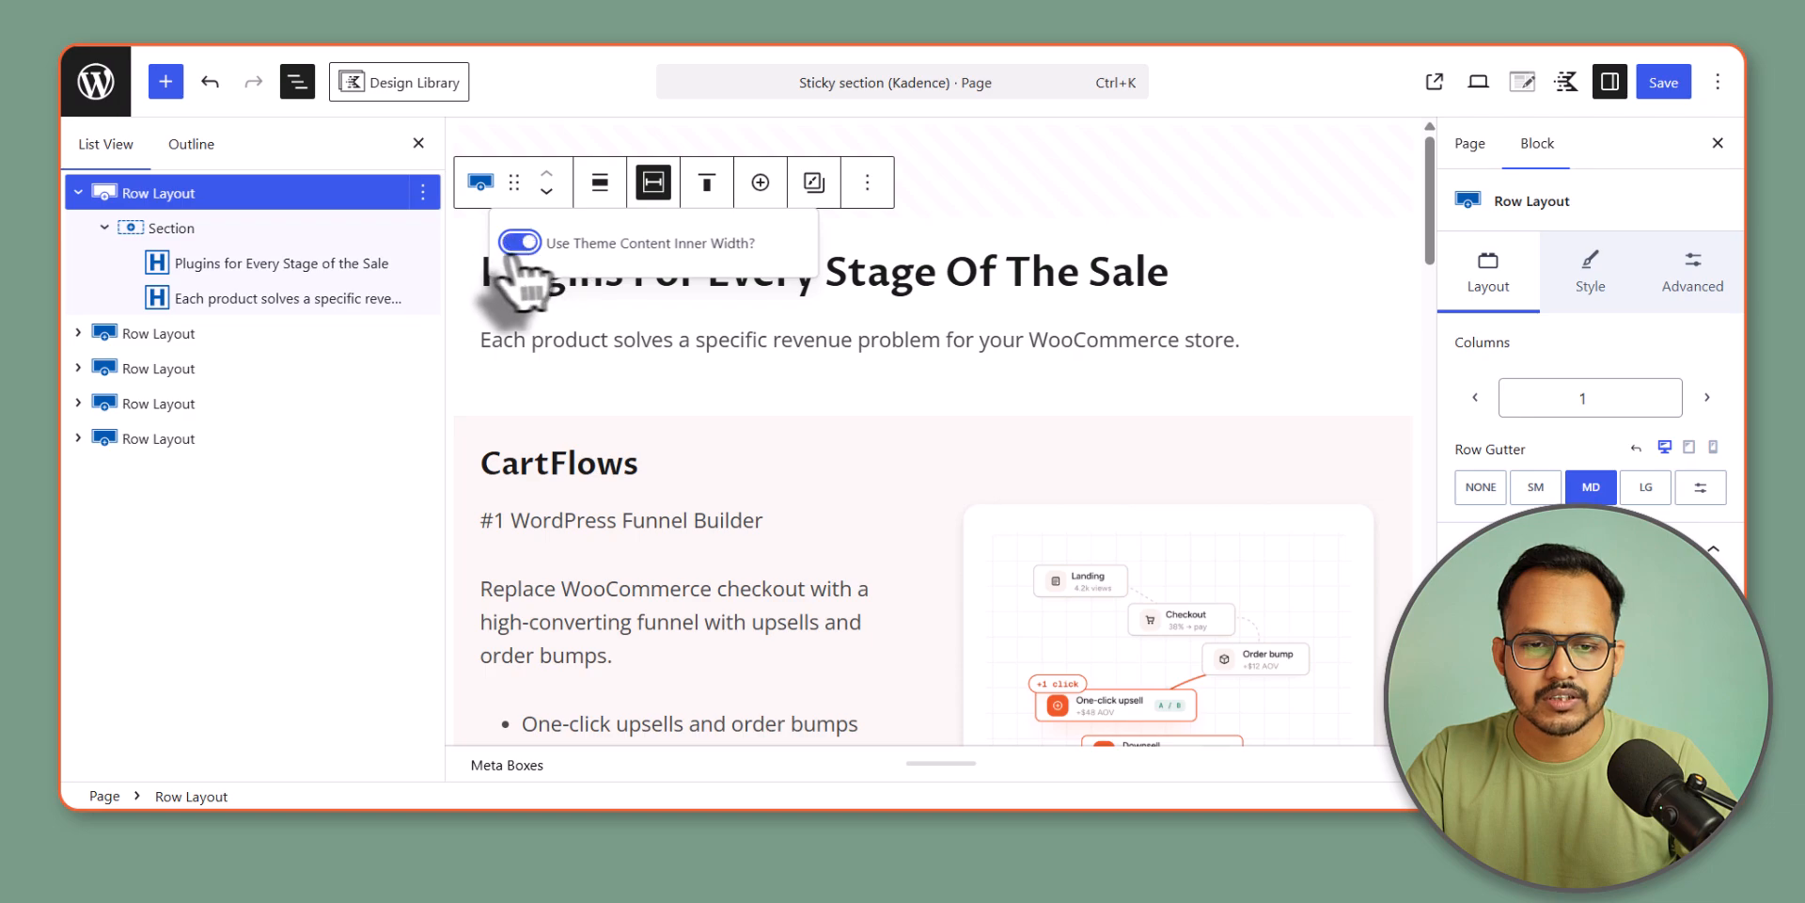
click(600, 182)
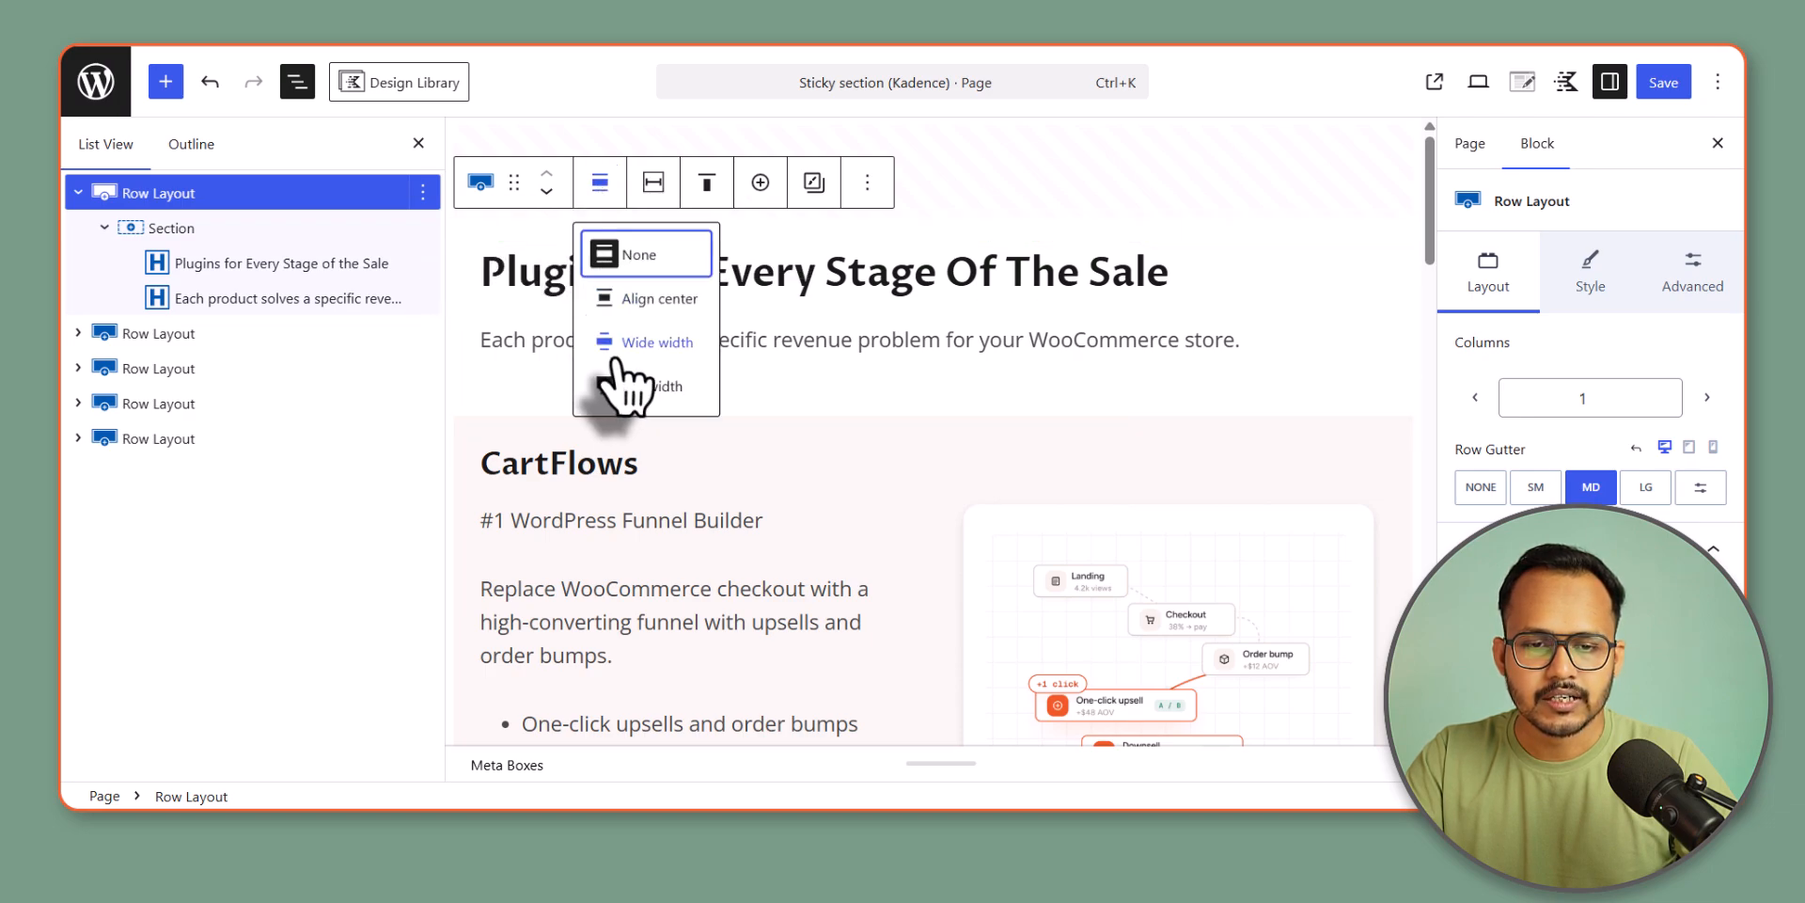
click(640, 383)
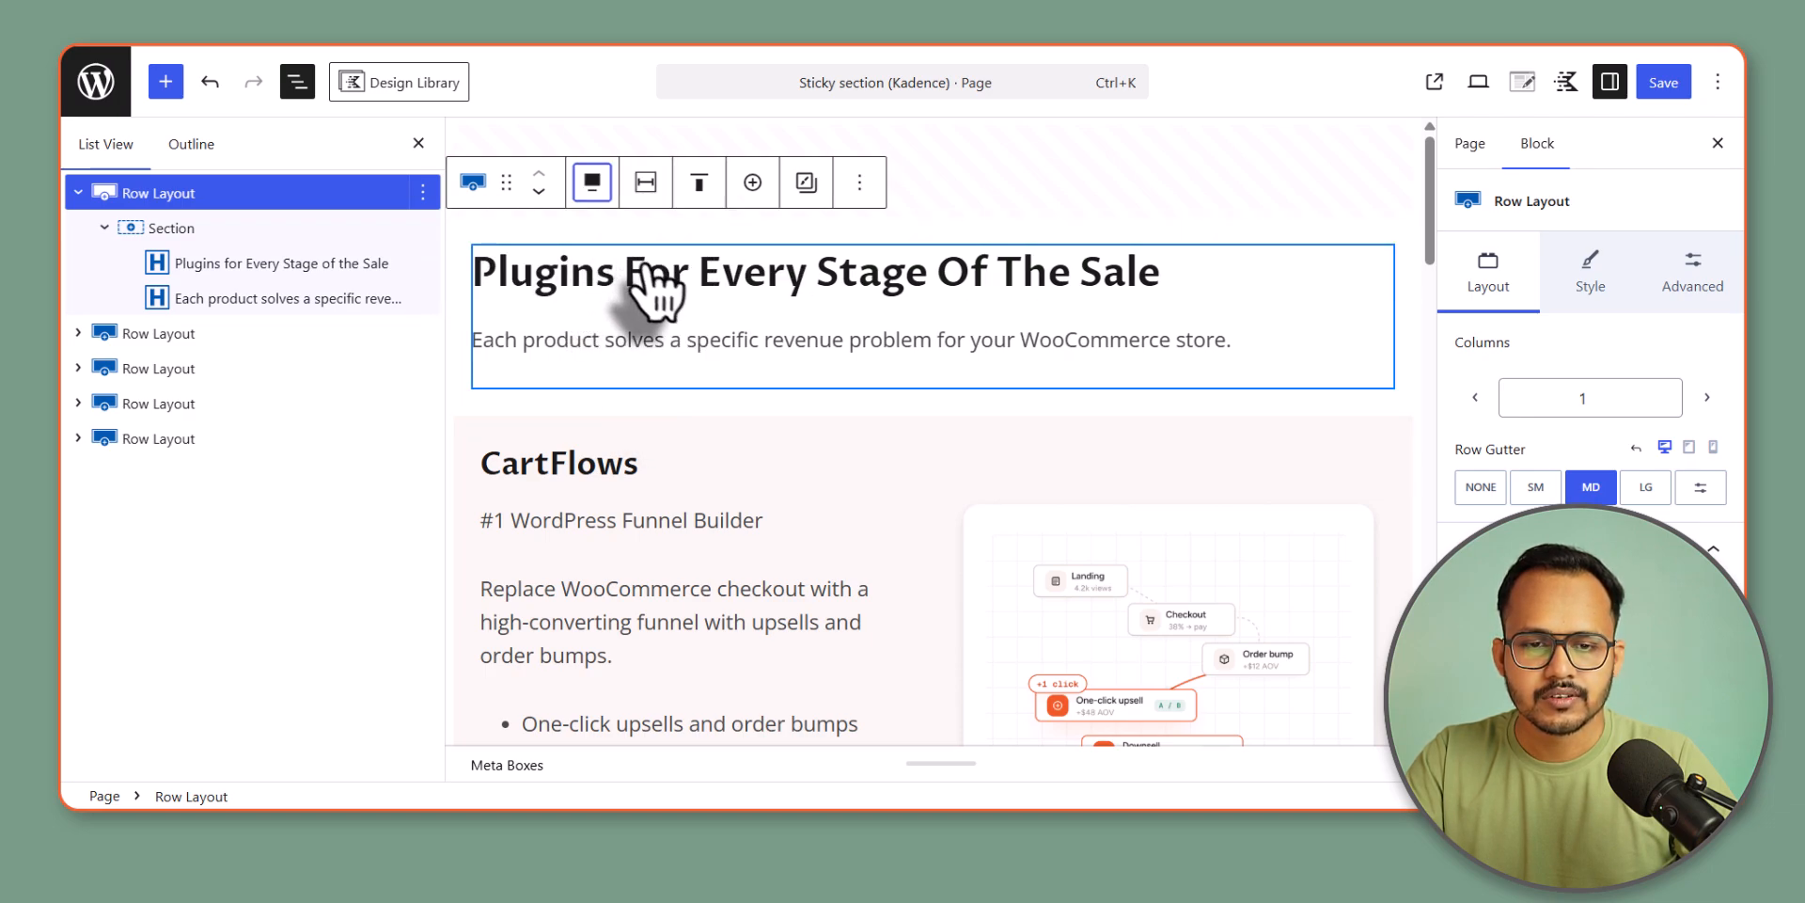
- Center-align the text of both the heading and the paragraph below it
click(685, 275)
click(732, 209)
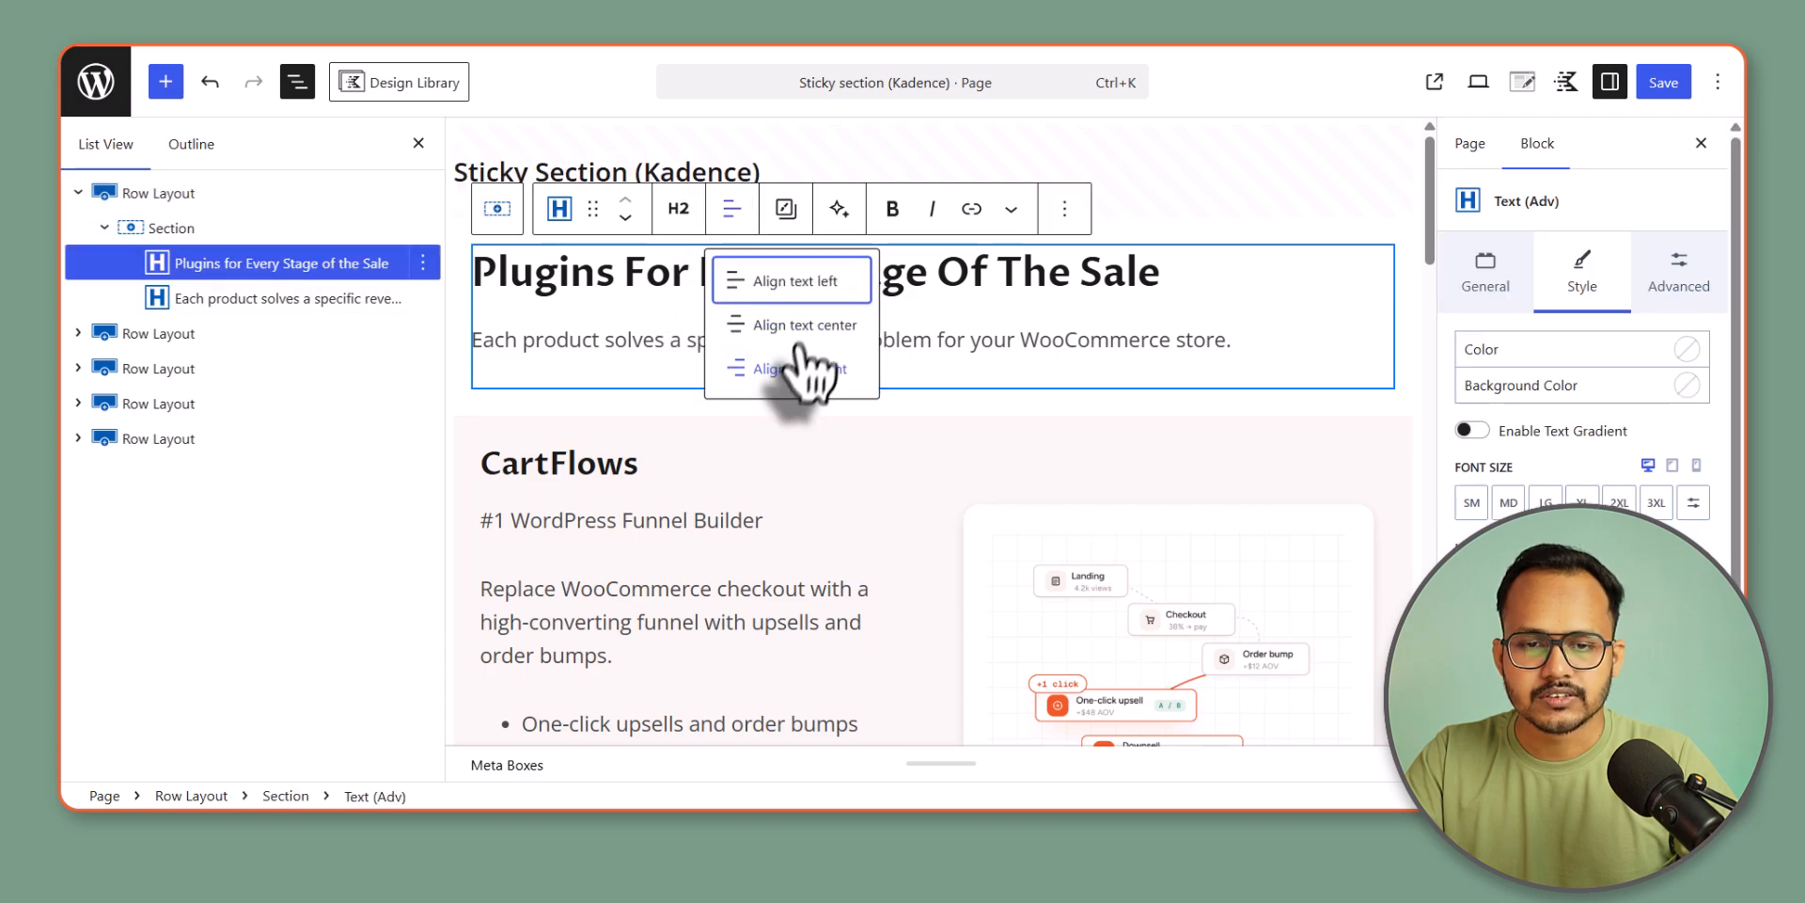
click(820, 324)
click(840, 346)
click(732, 287)
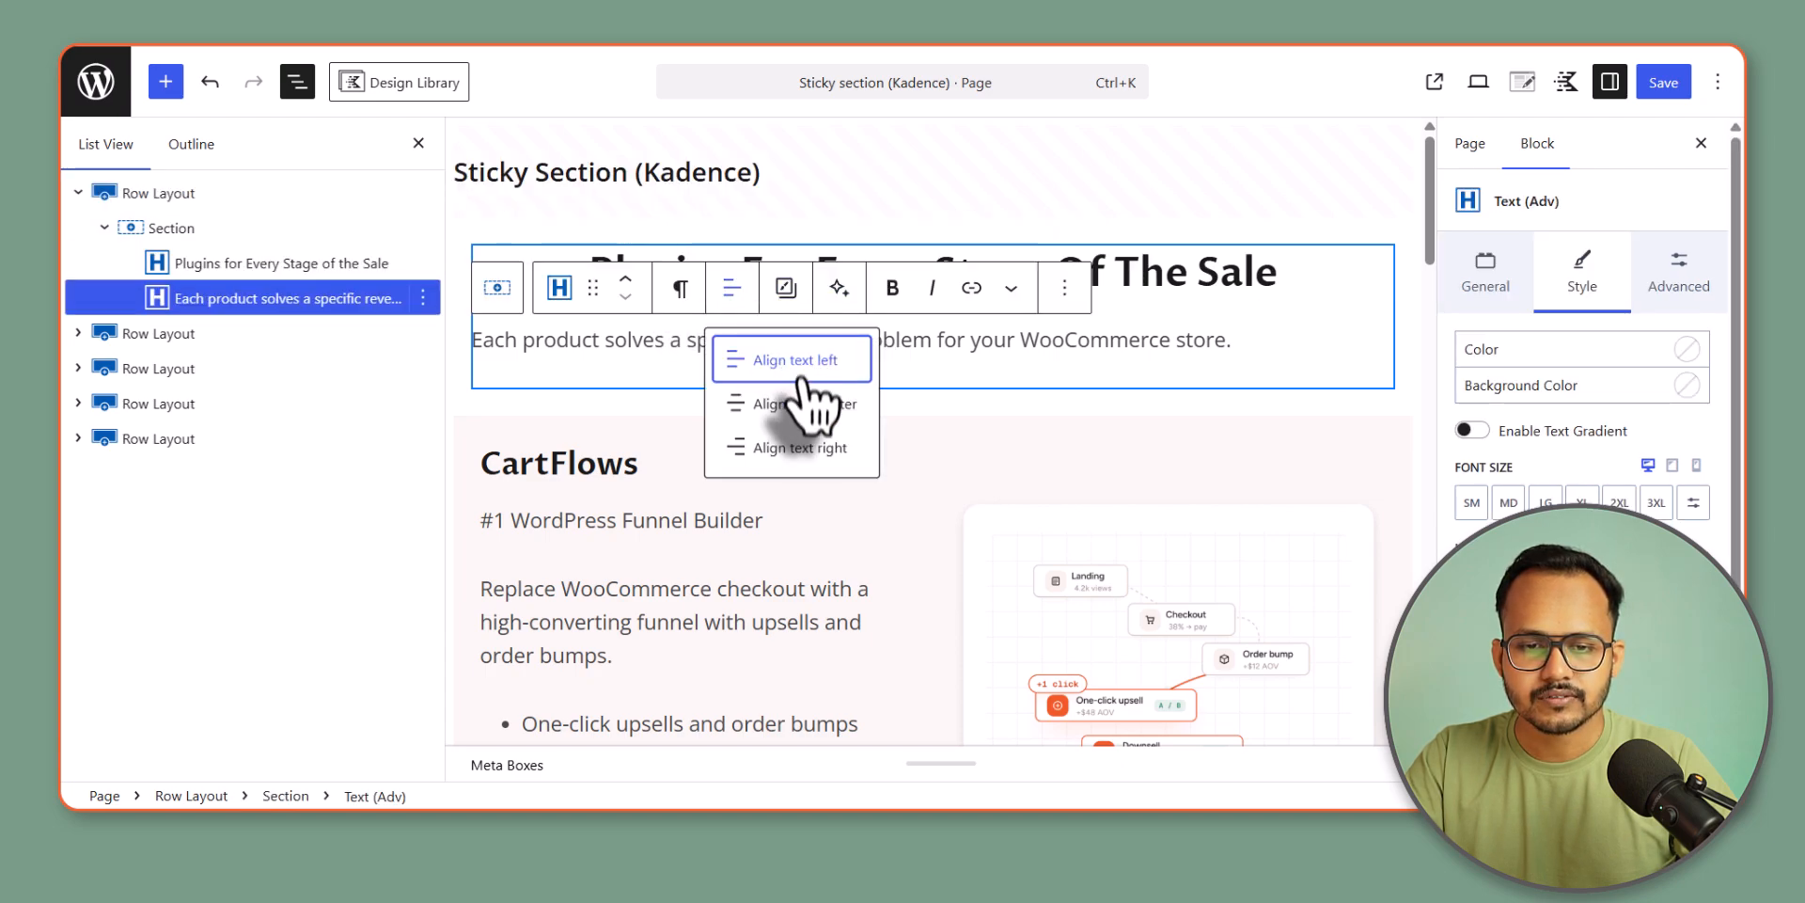
click(811, 402)
- Increase the heading row's top padding to 3X Large and enlarge its bottom padding to match
click(1076, 233)
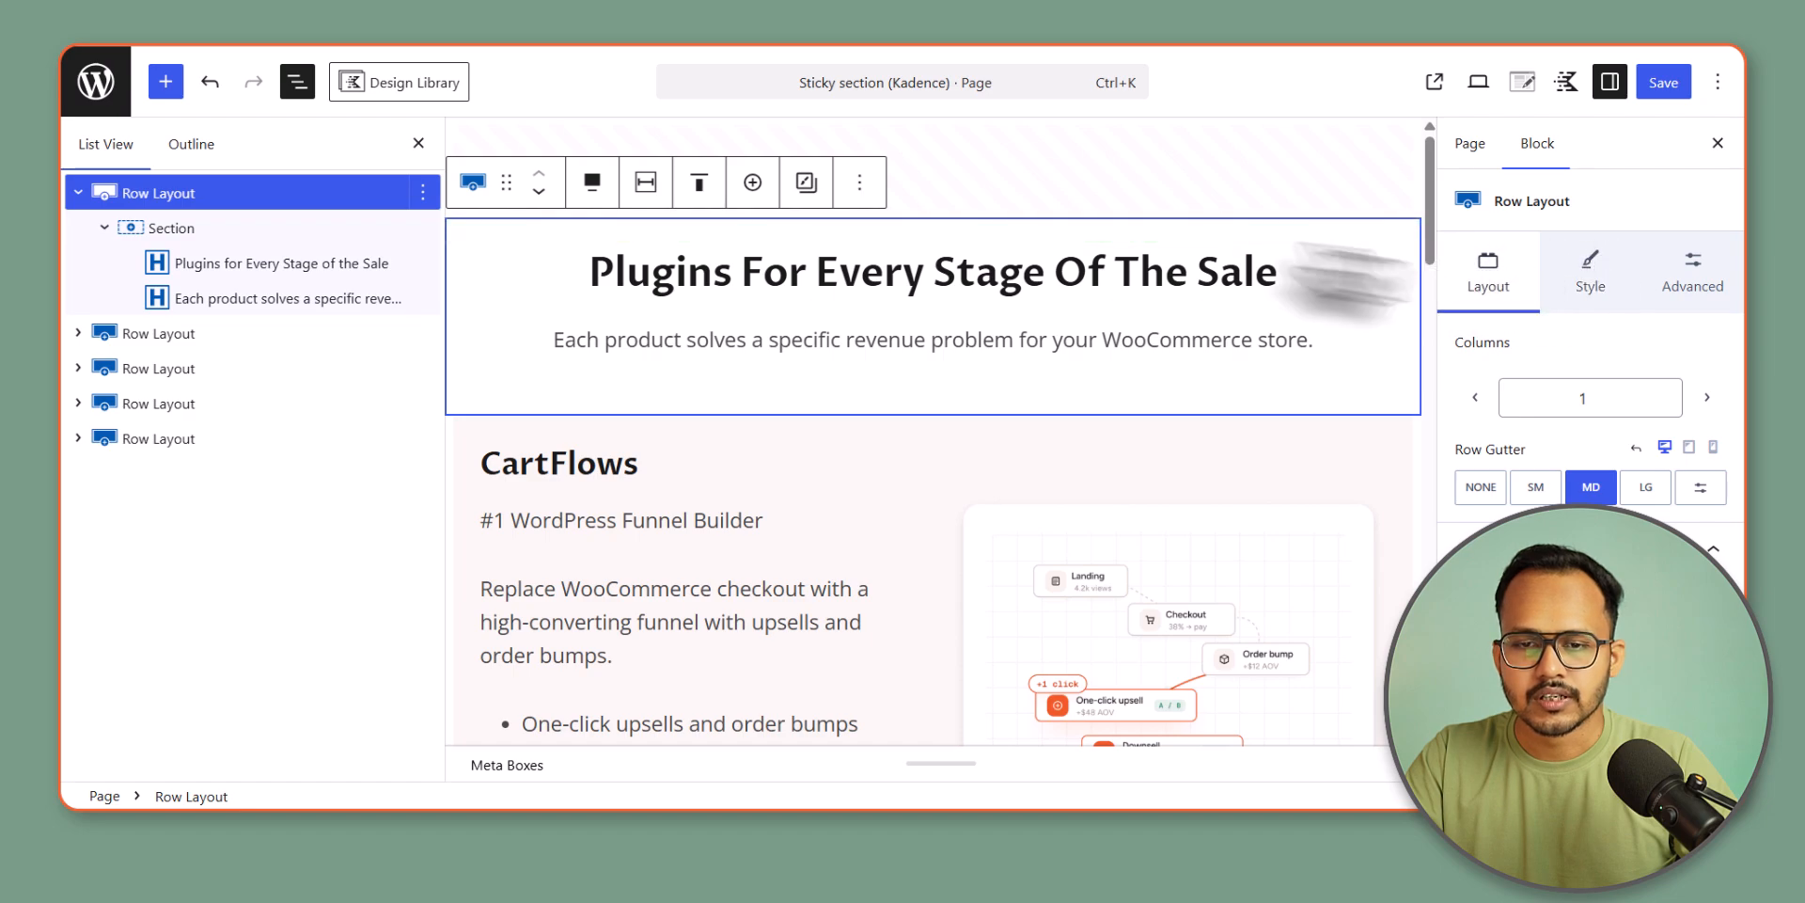
drag(1072, 240, 1080, 332)
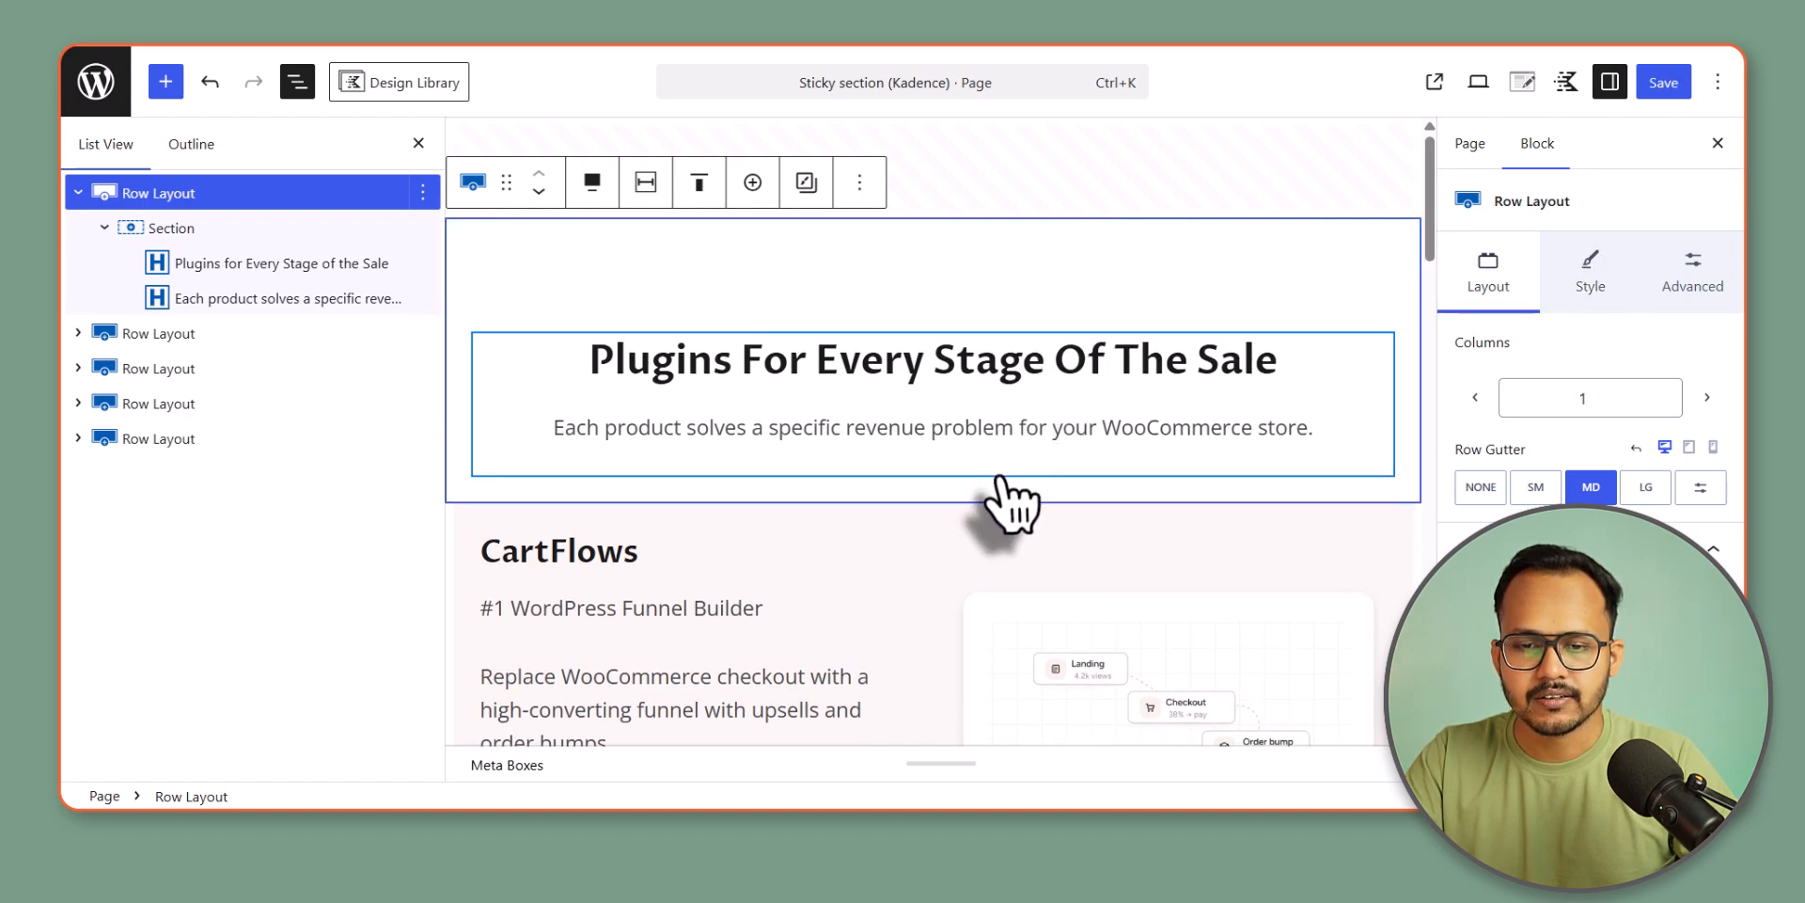
drag(999, 476, 1003, 568)
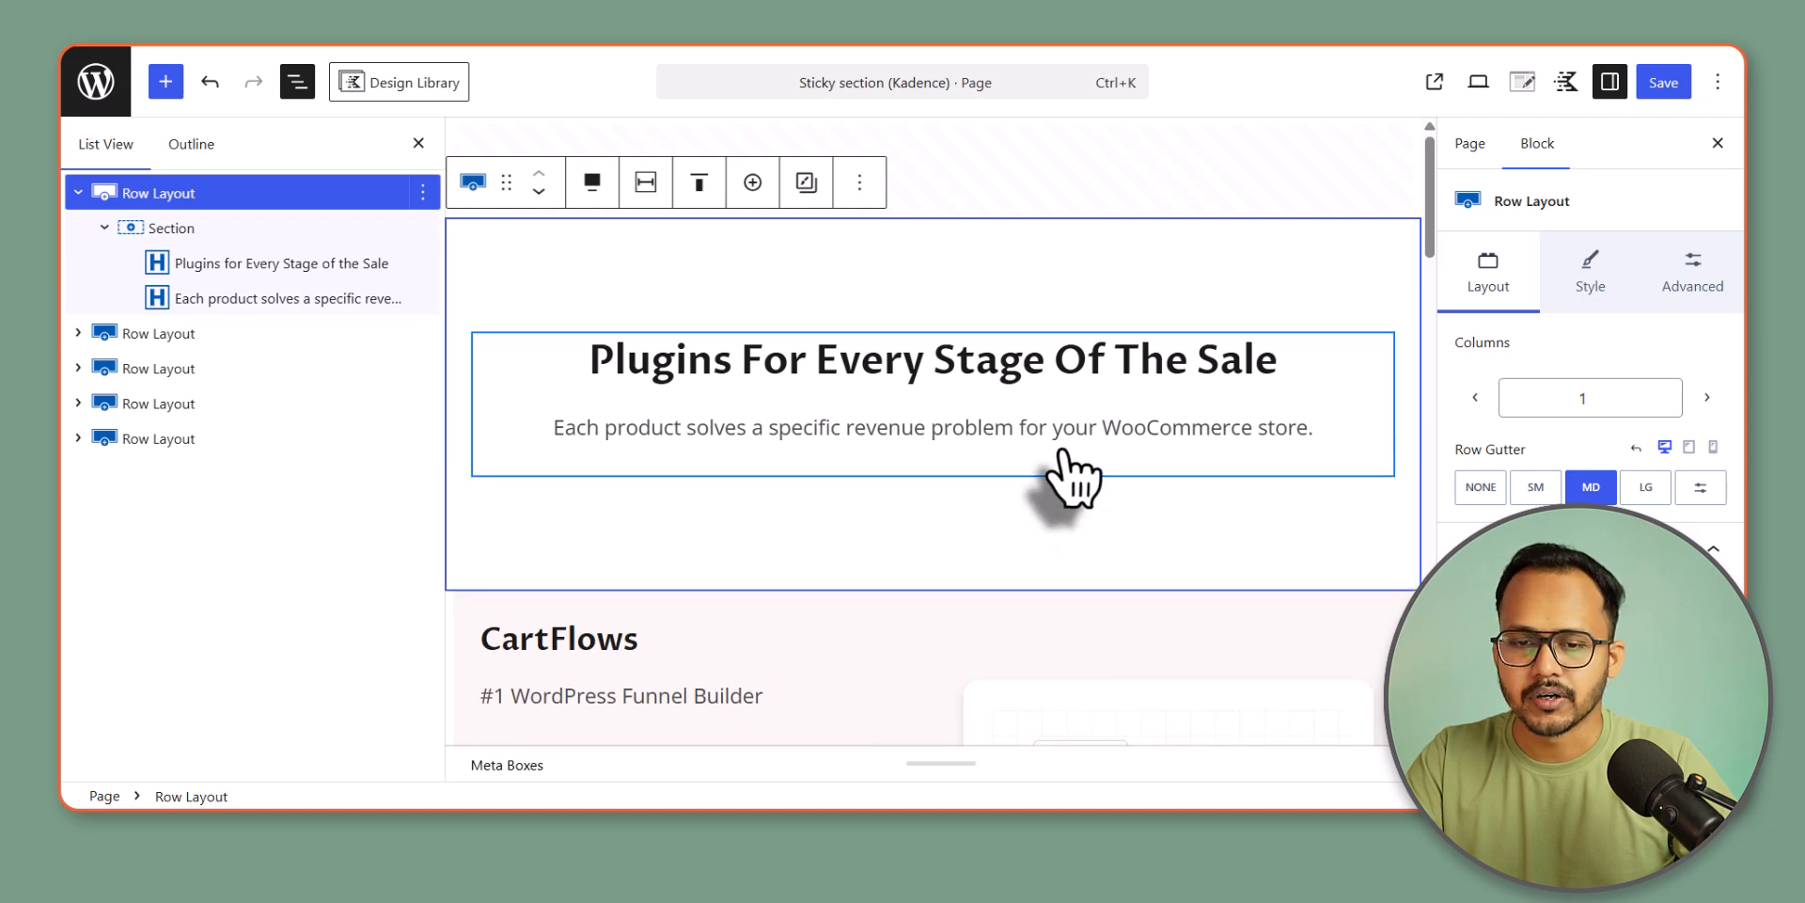
- Move the four product Row Layouts together into the heading row's section, below the paragraph, and close the block list
click(122, 336)
shift+click(142, 442)
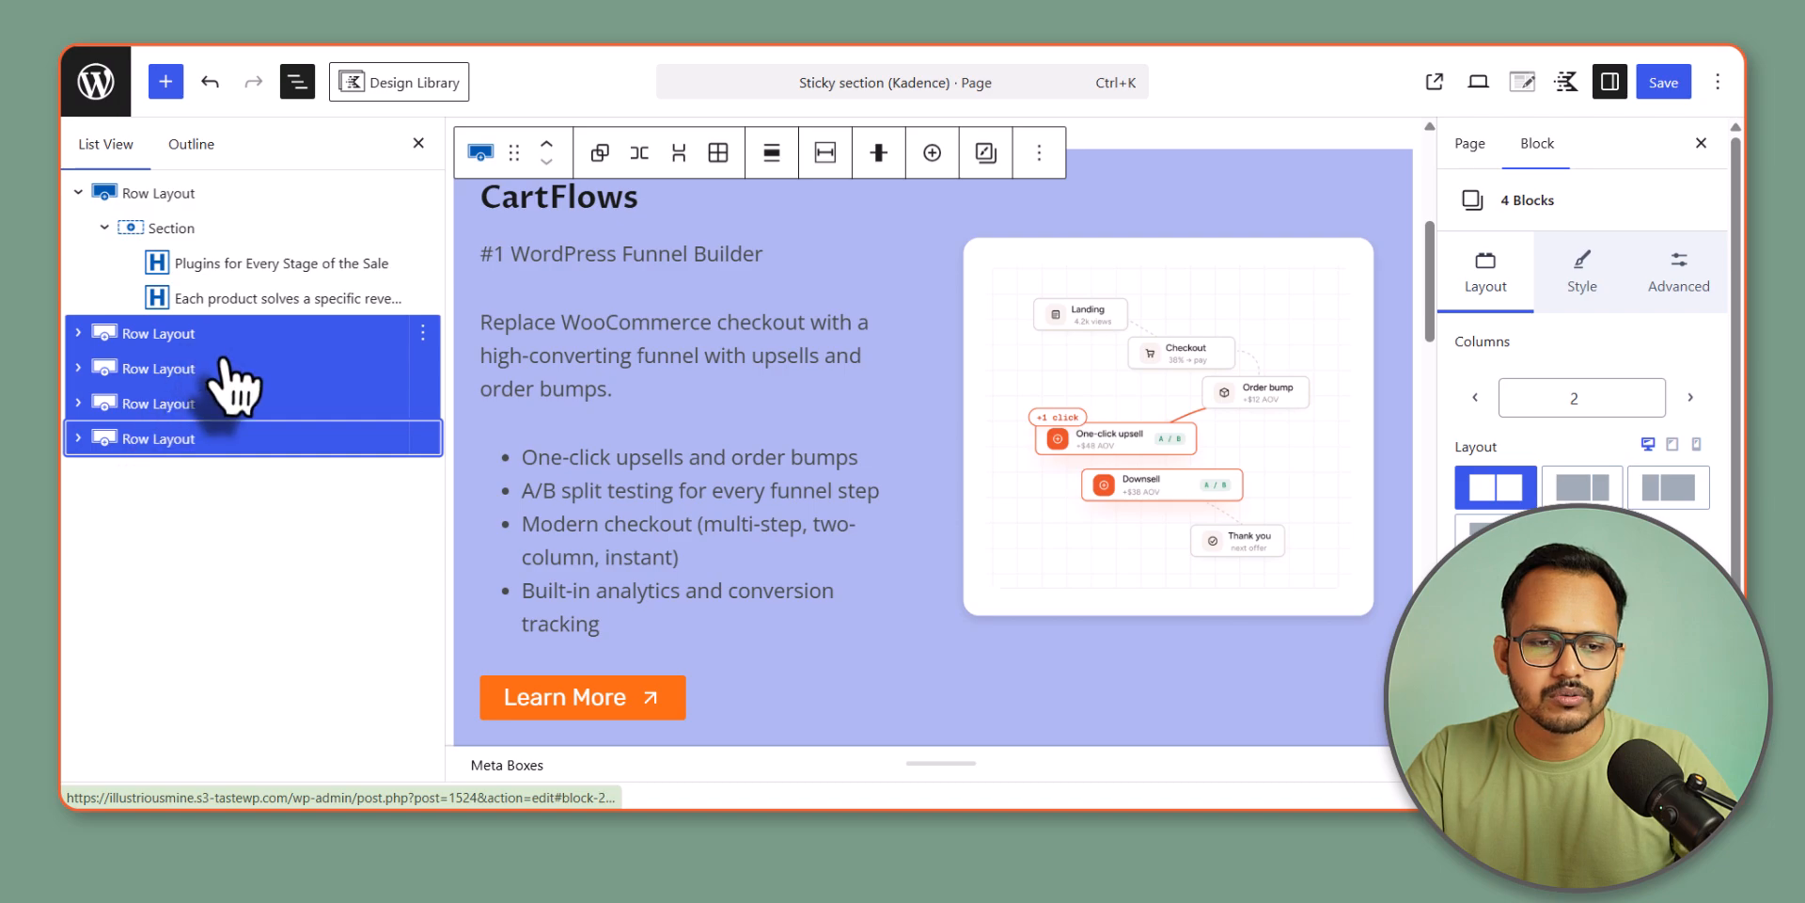
drag(243, 315, 193, 369)
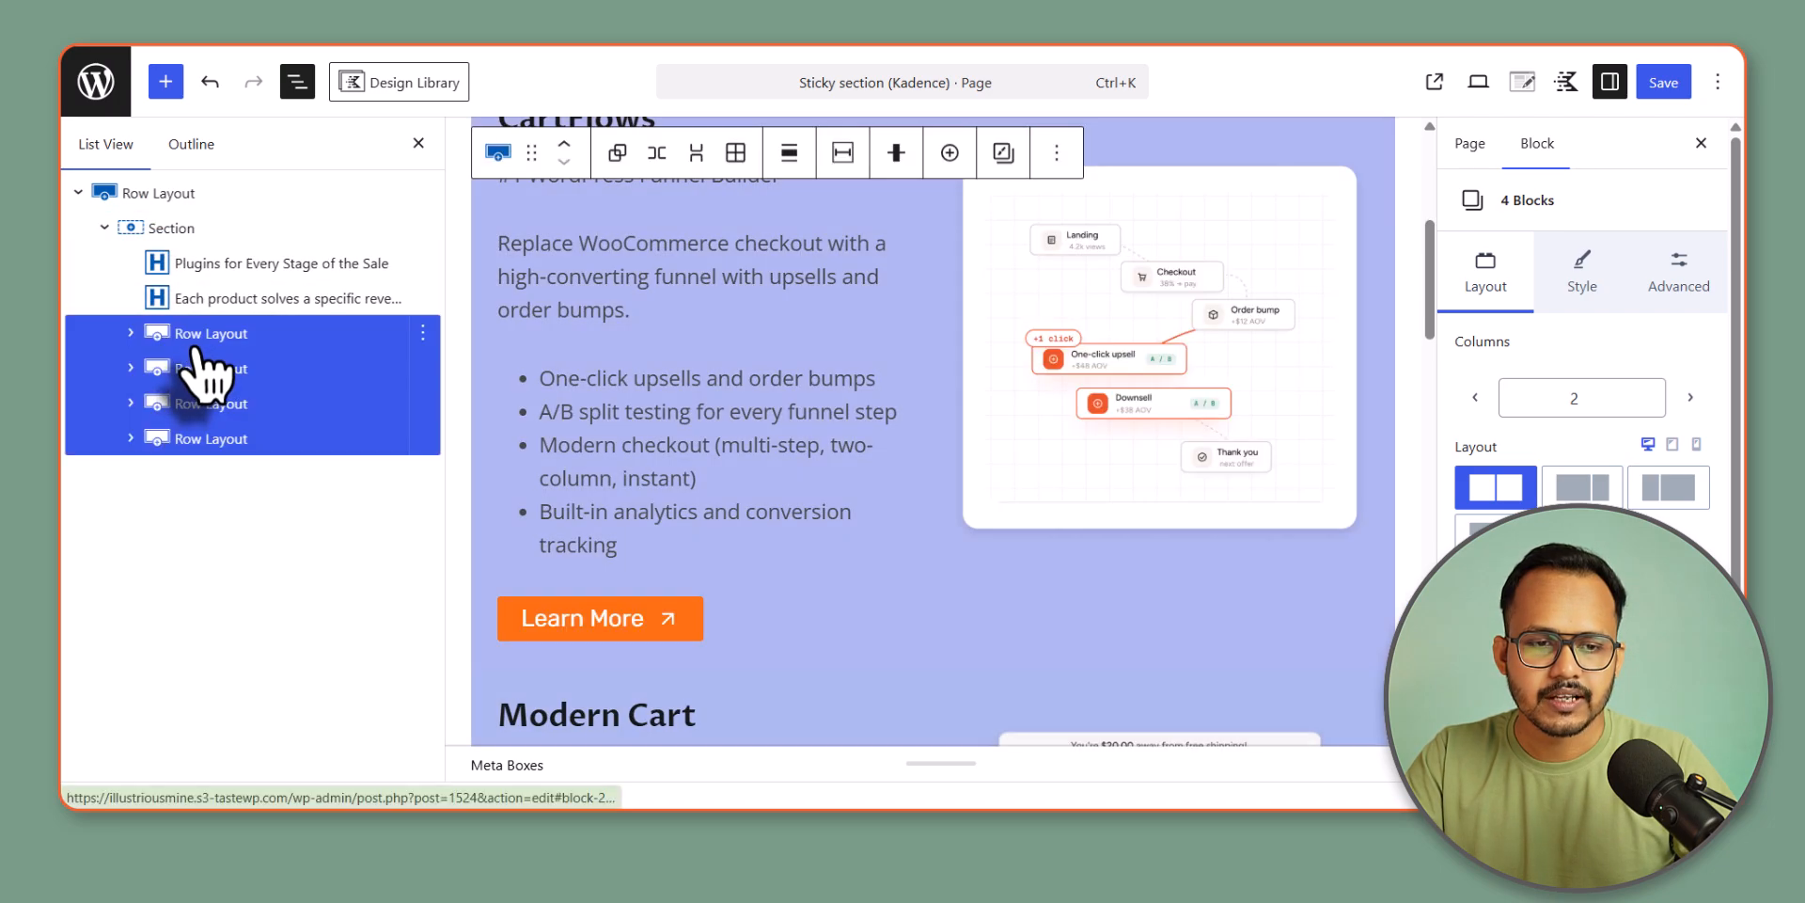
click(79, 192)
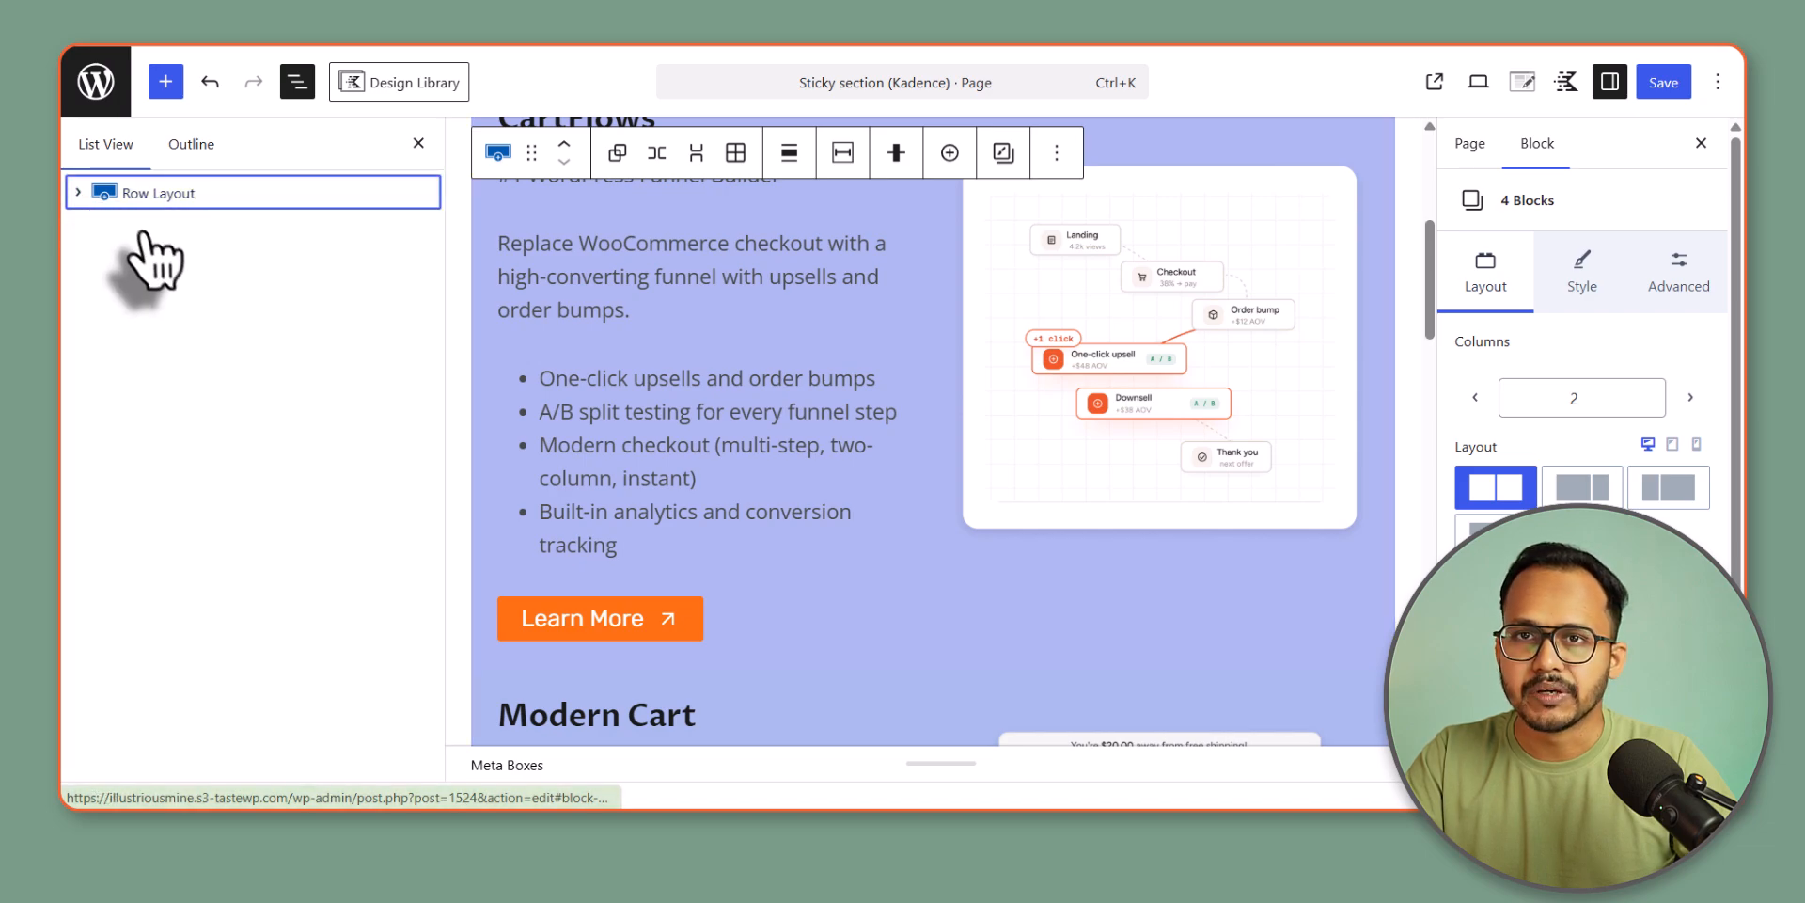
click(79, 193)
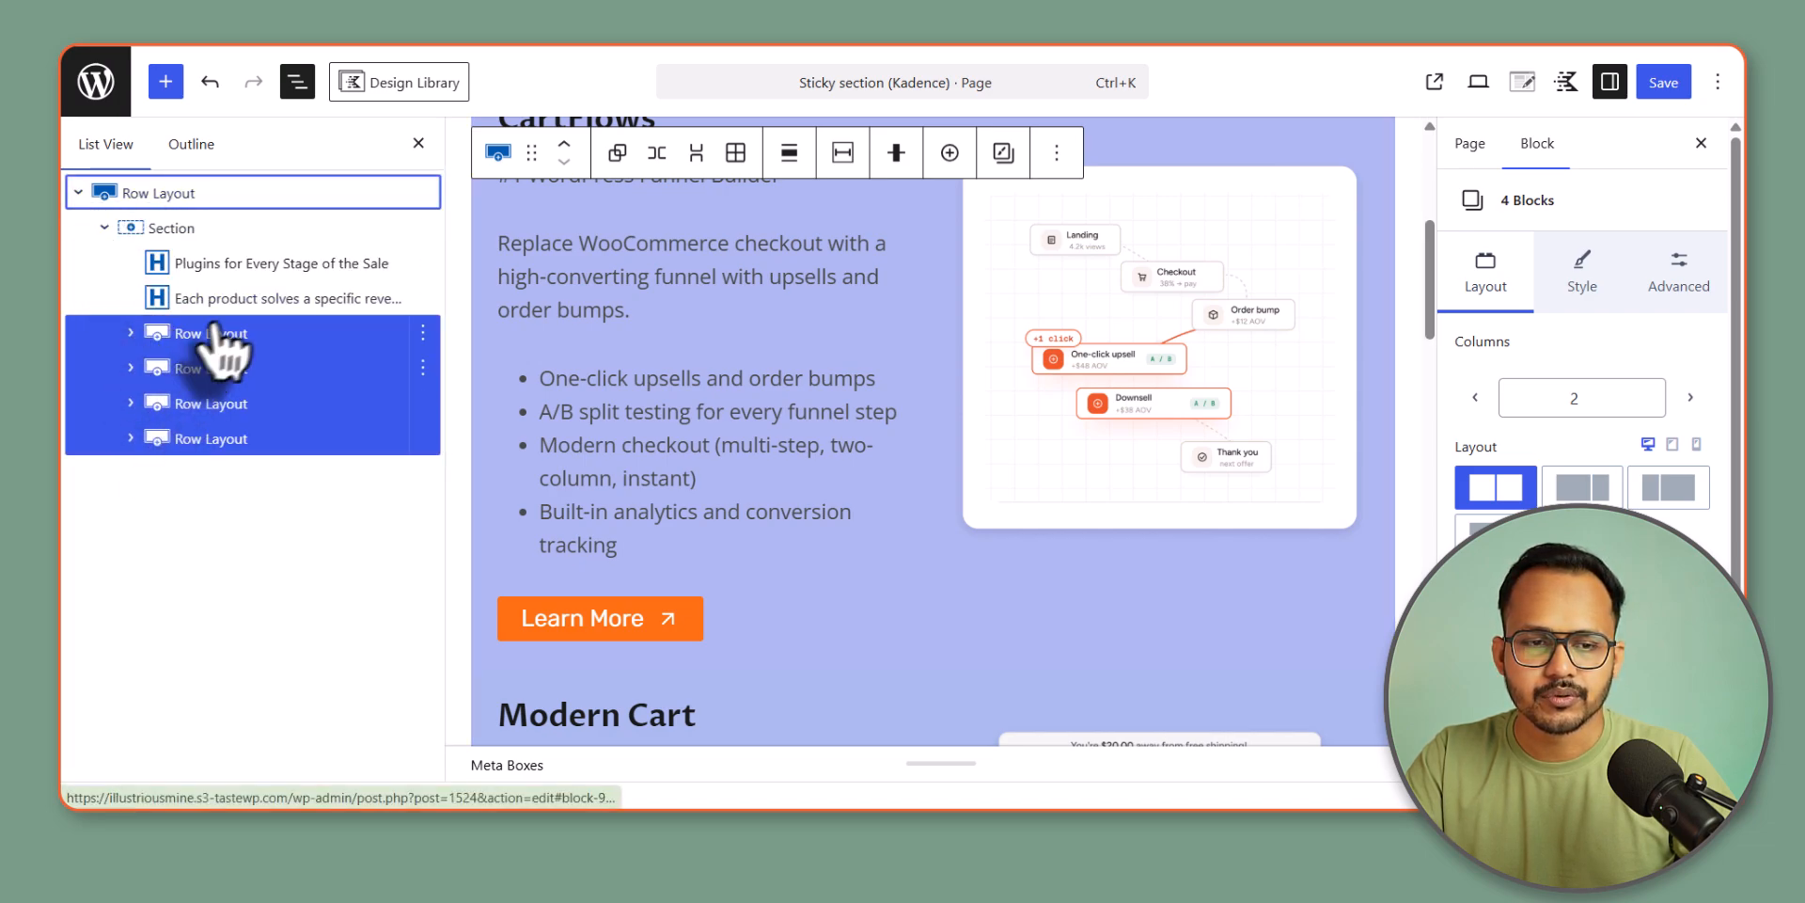
click(174, 195)
click(419, 144)
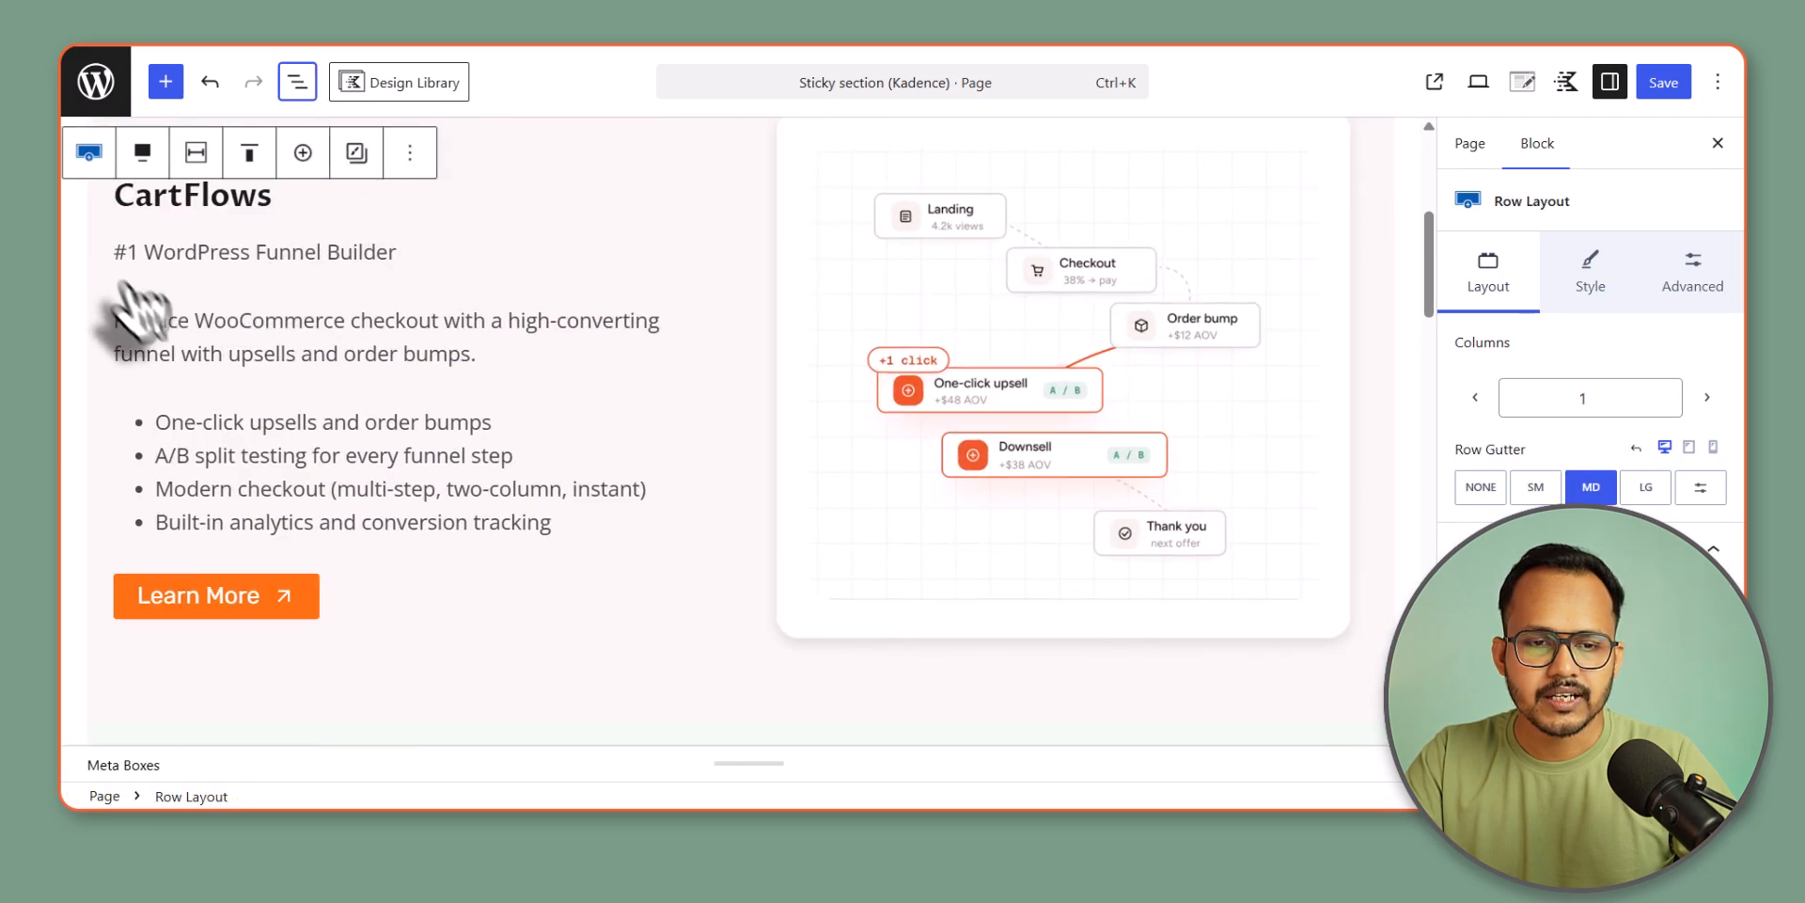
- Set the CartFlows row's padding to a linked custom value of 50 px on all sides
scroll(137, 311, up, 5)
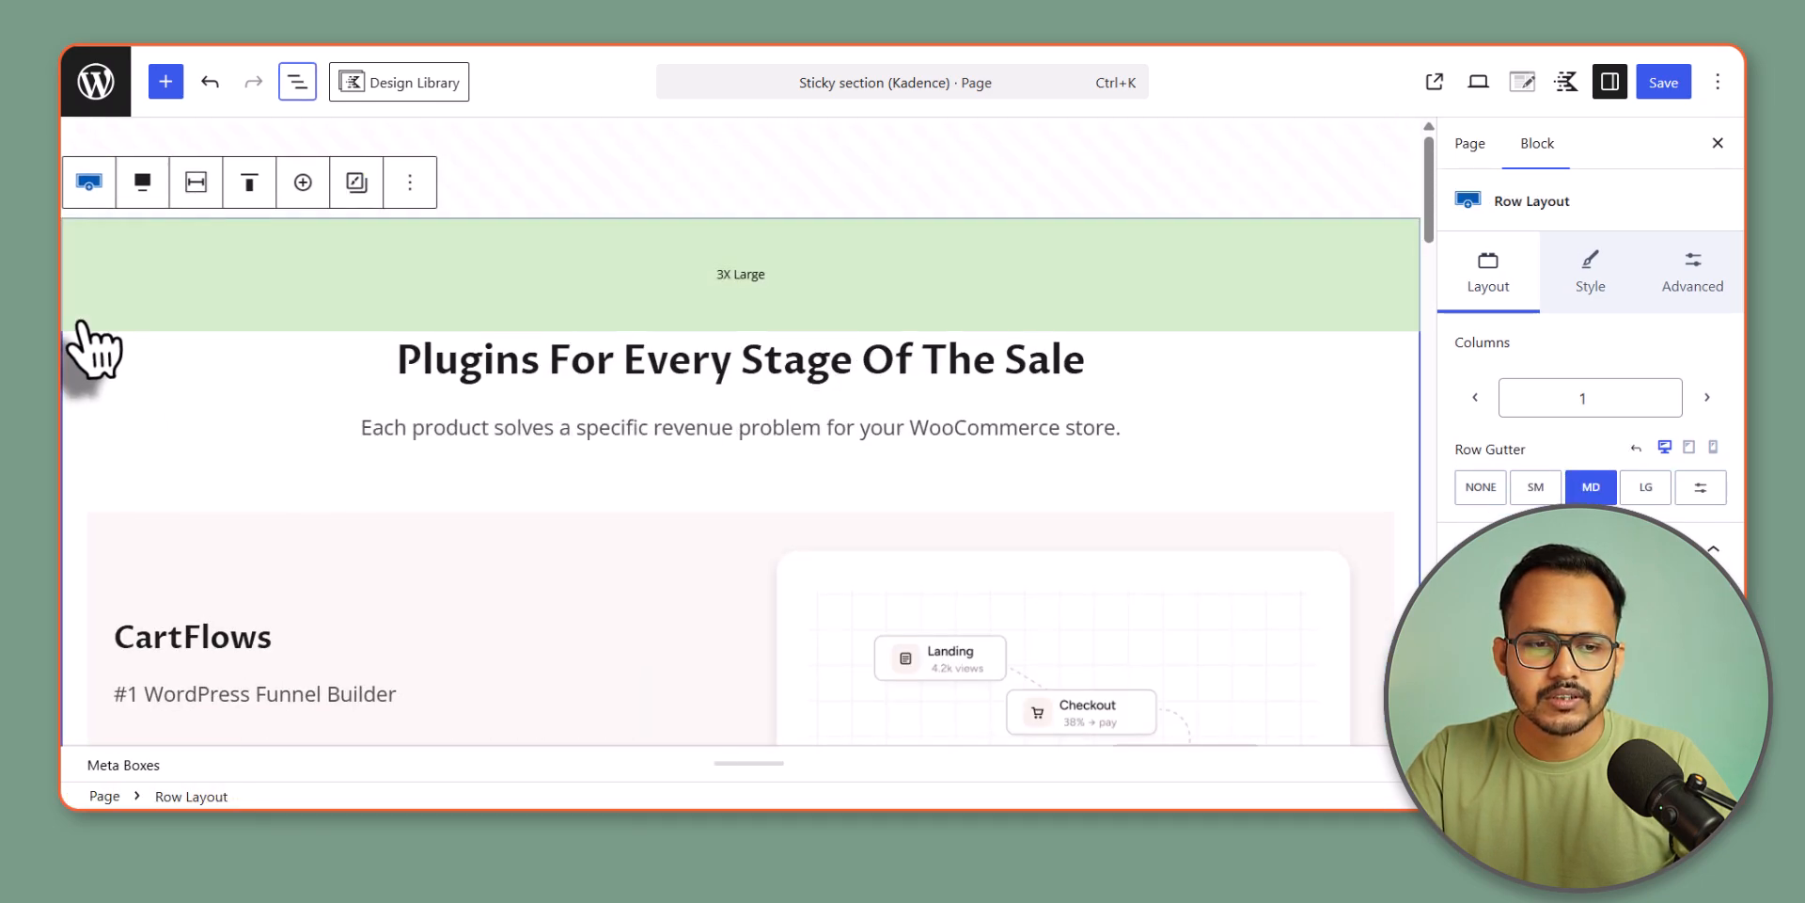
scroll(282, 343, down, 3)
scroll(925, 489, down, 6)
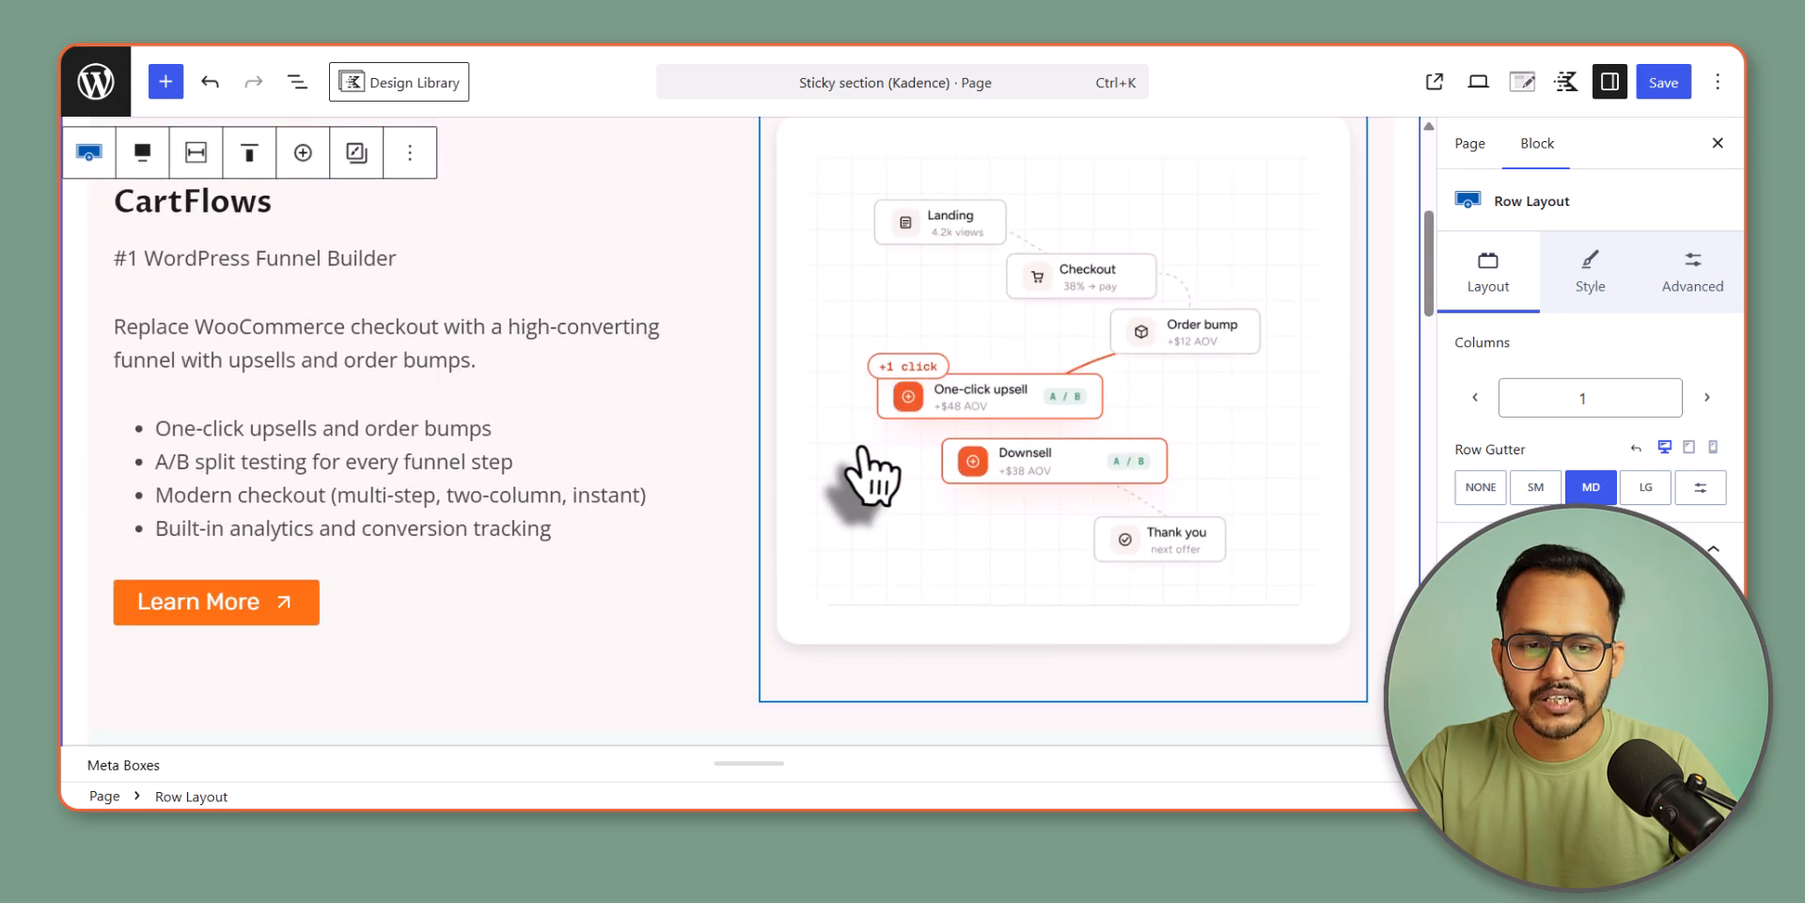
scroll(788, 400, up, 5)
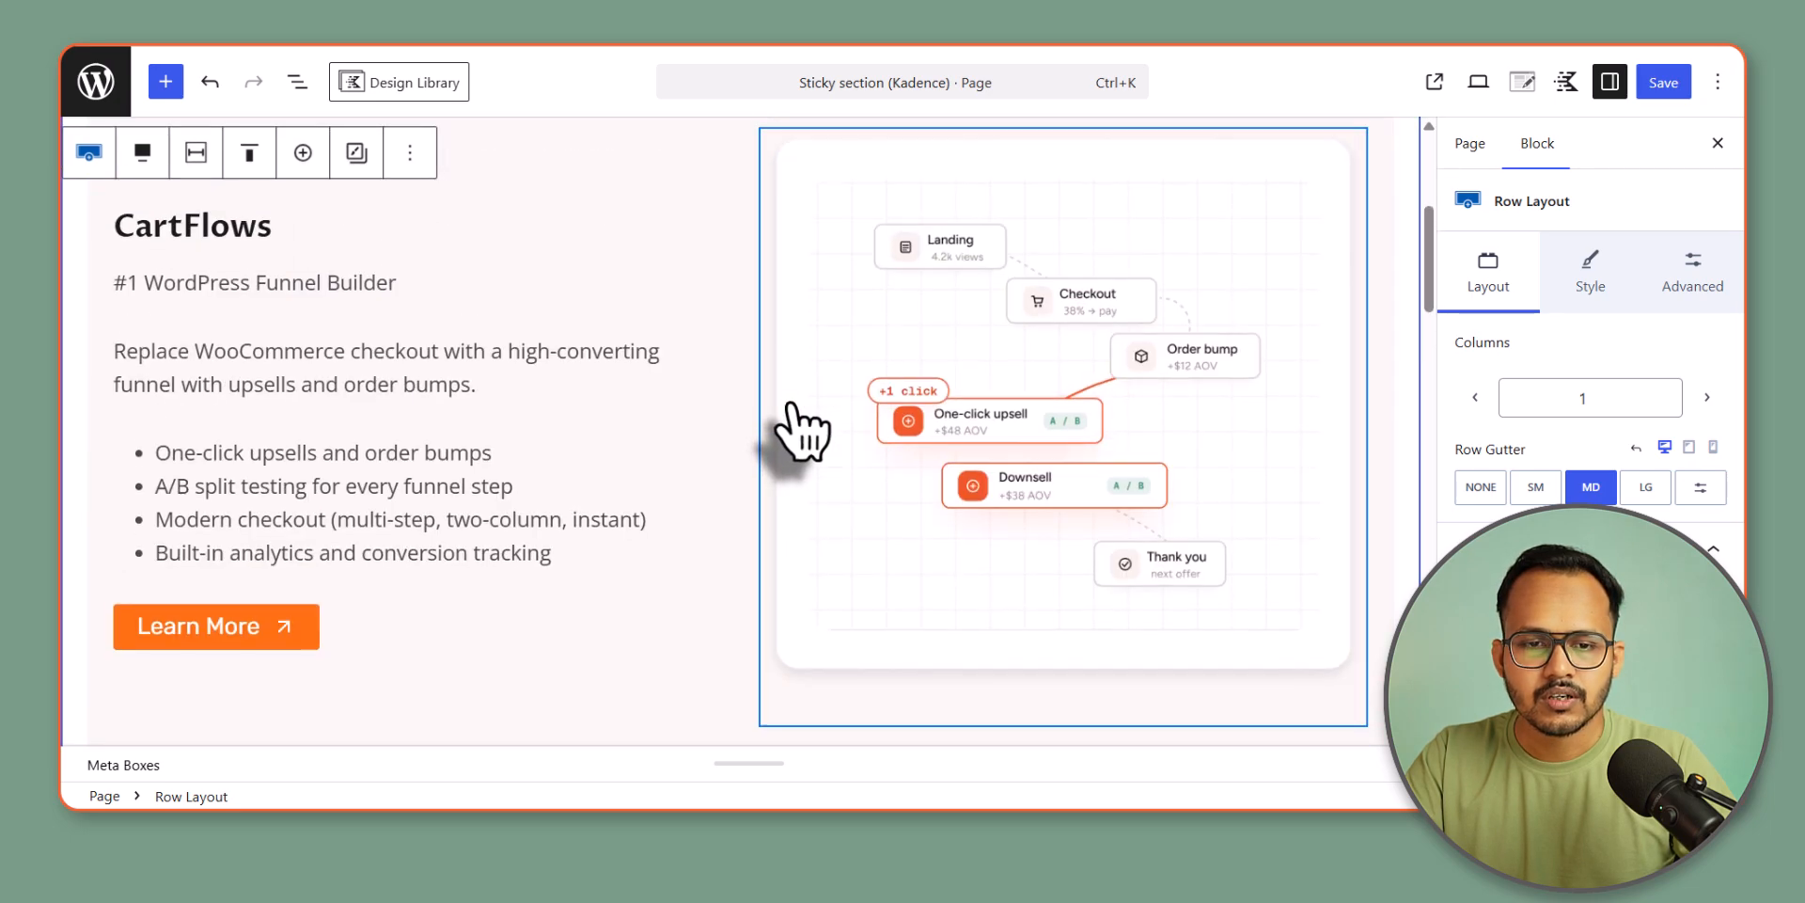
click(806, 314)
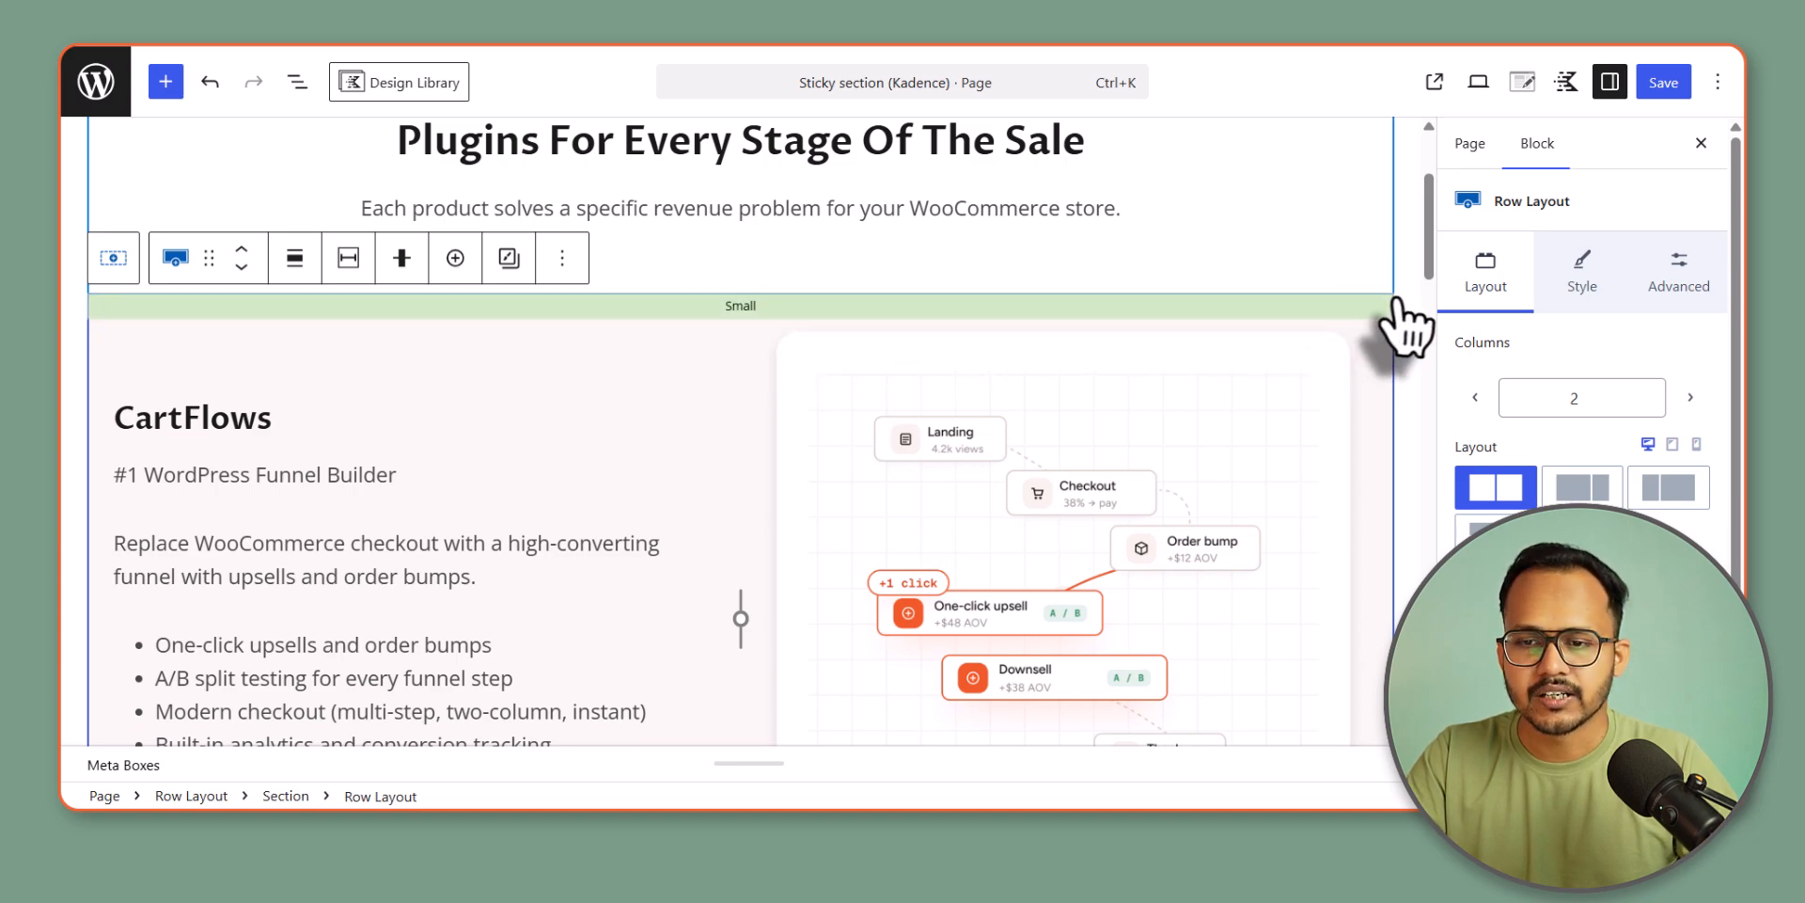
click(1681, 284)
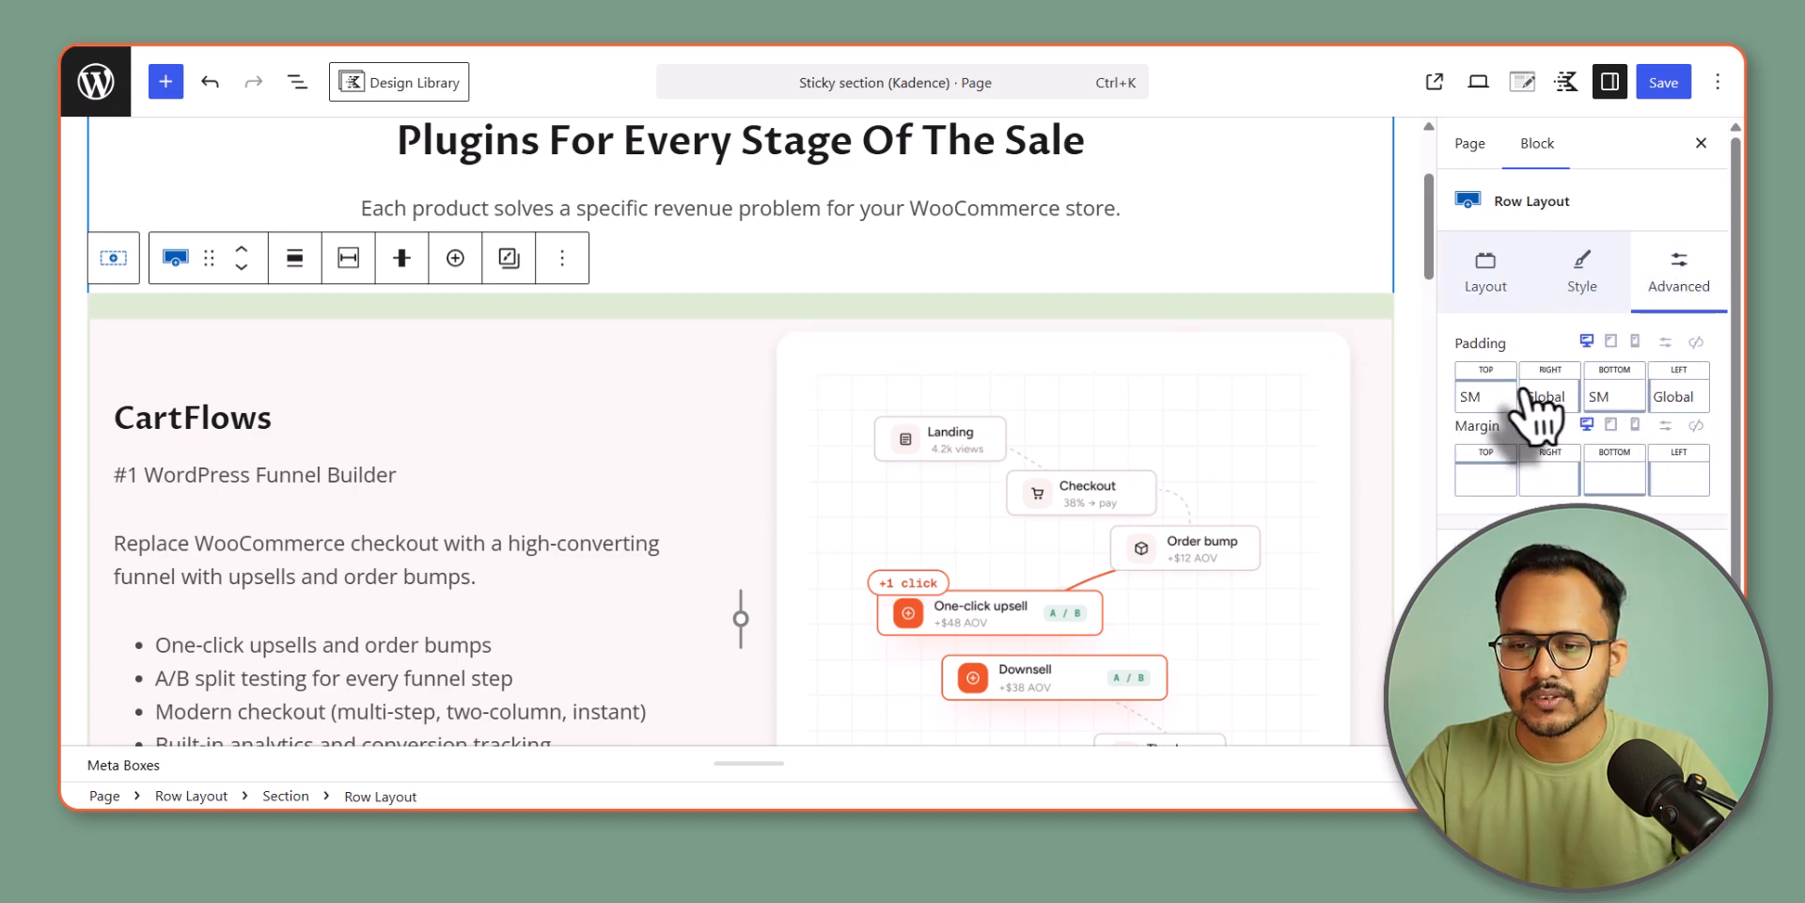
click(1666, 343)
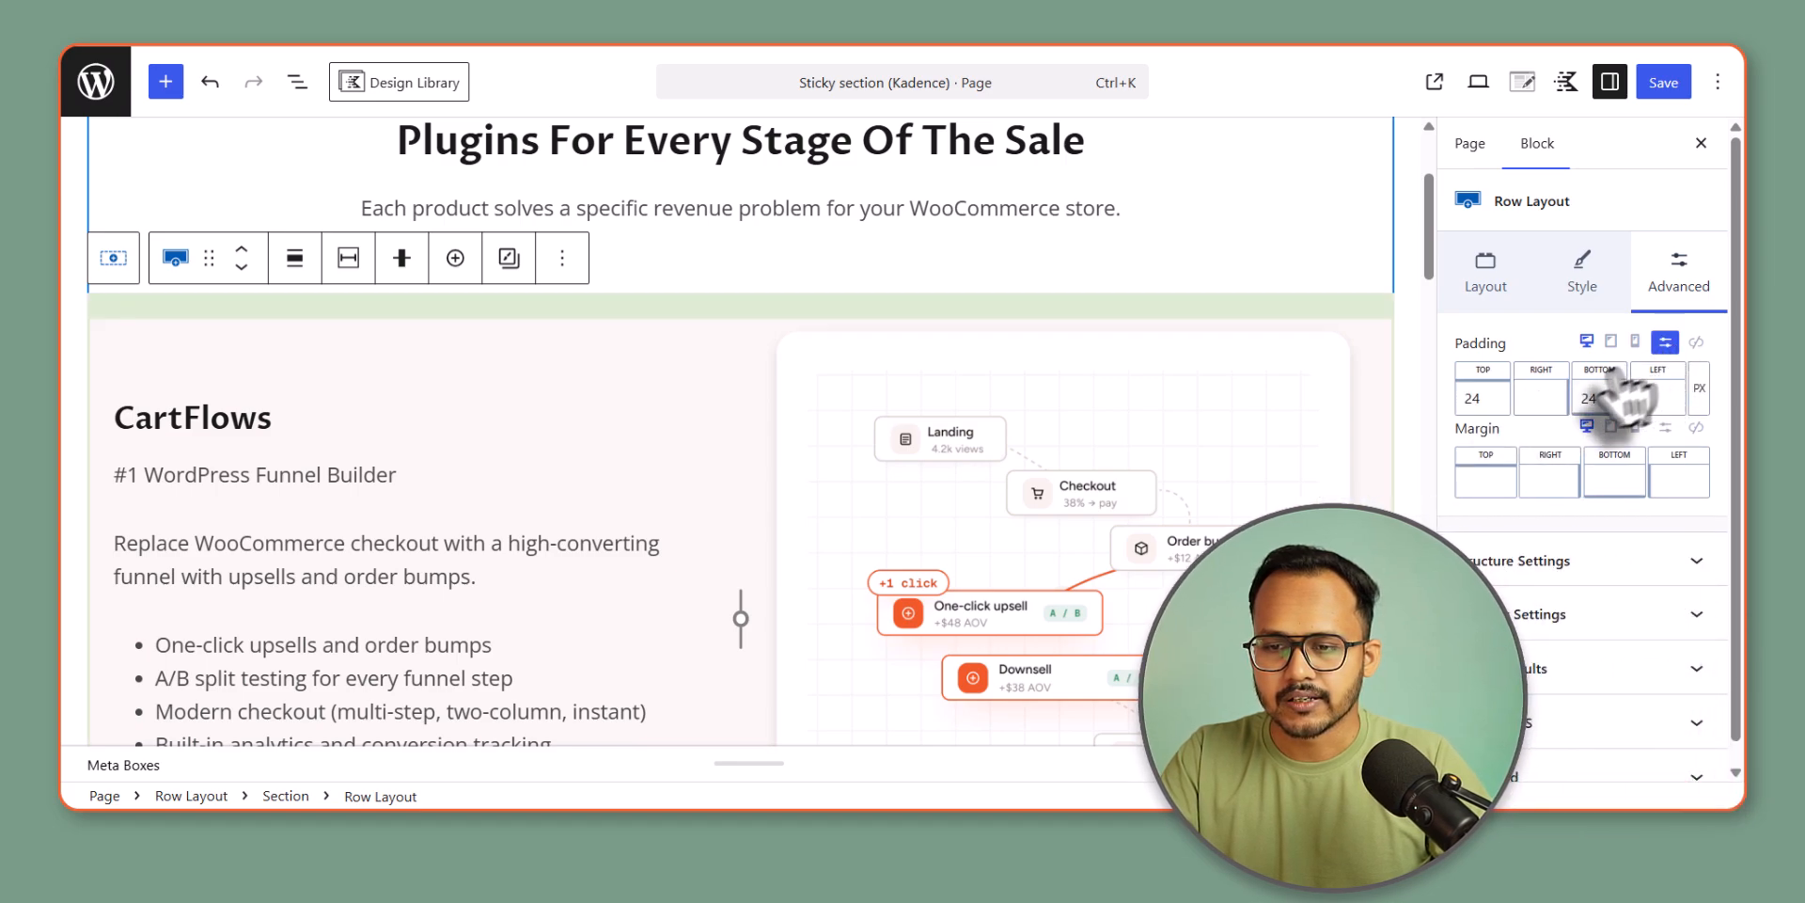
click(1695, 342)
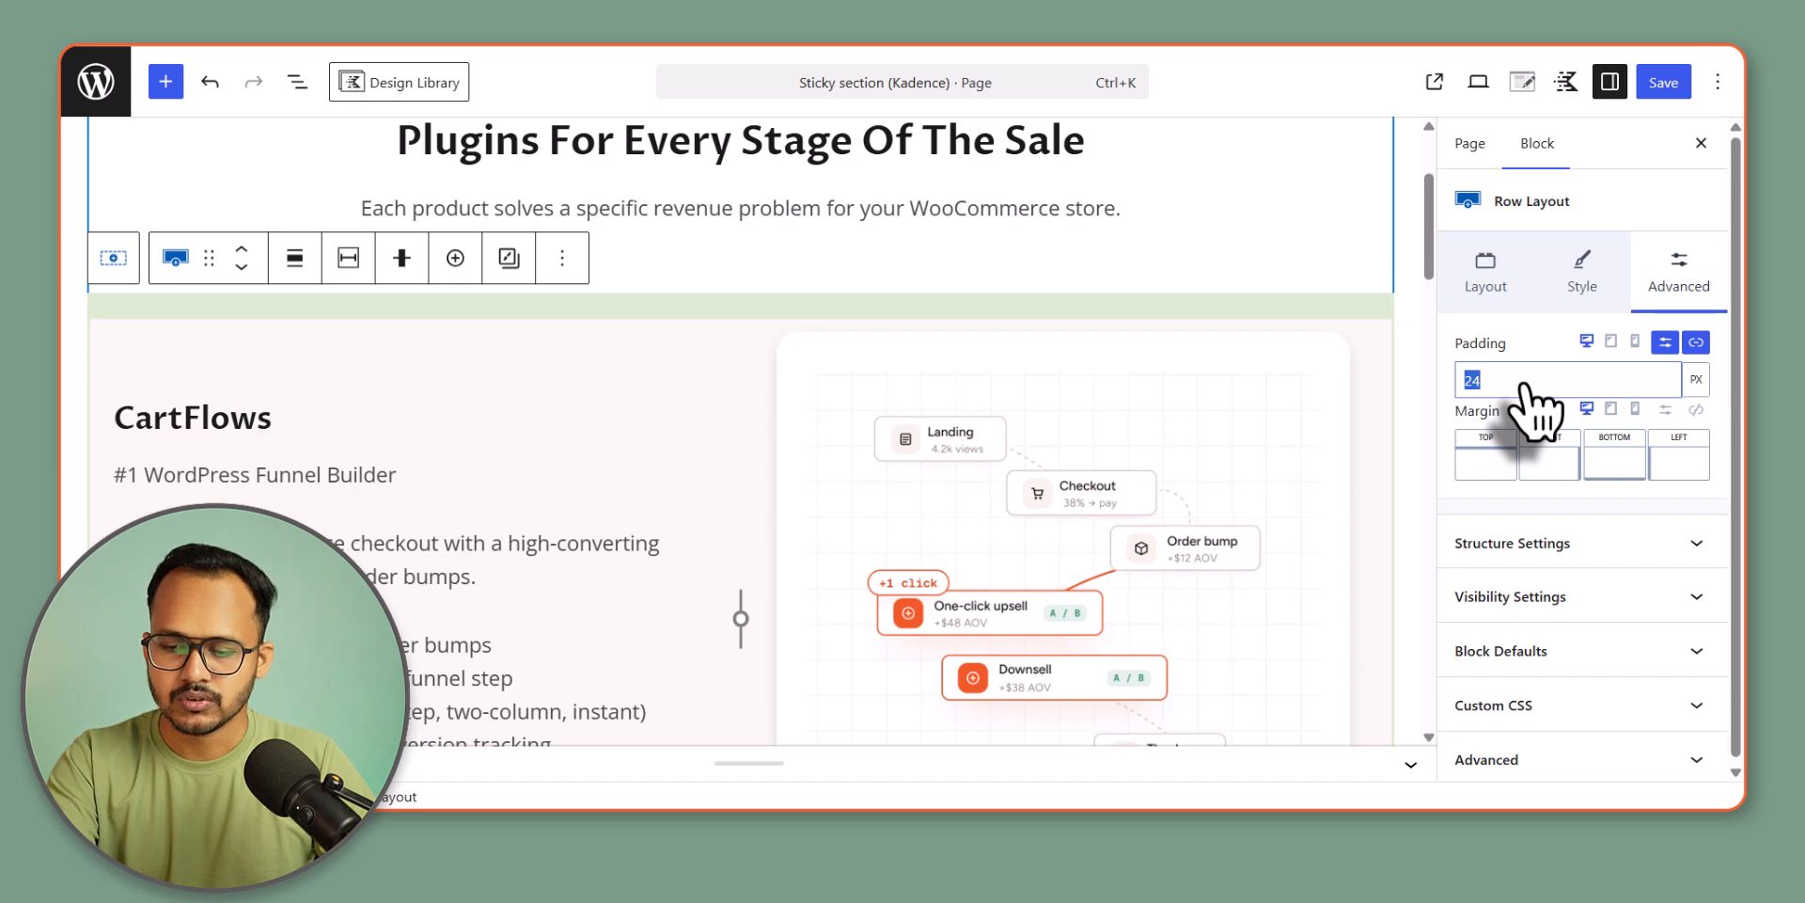
text(50)
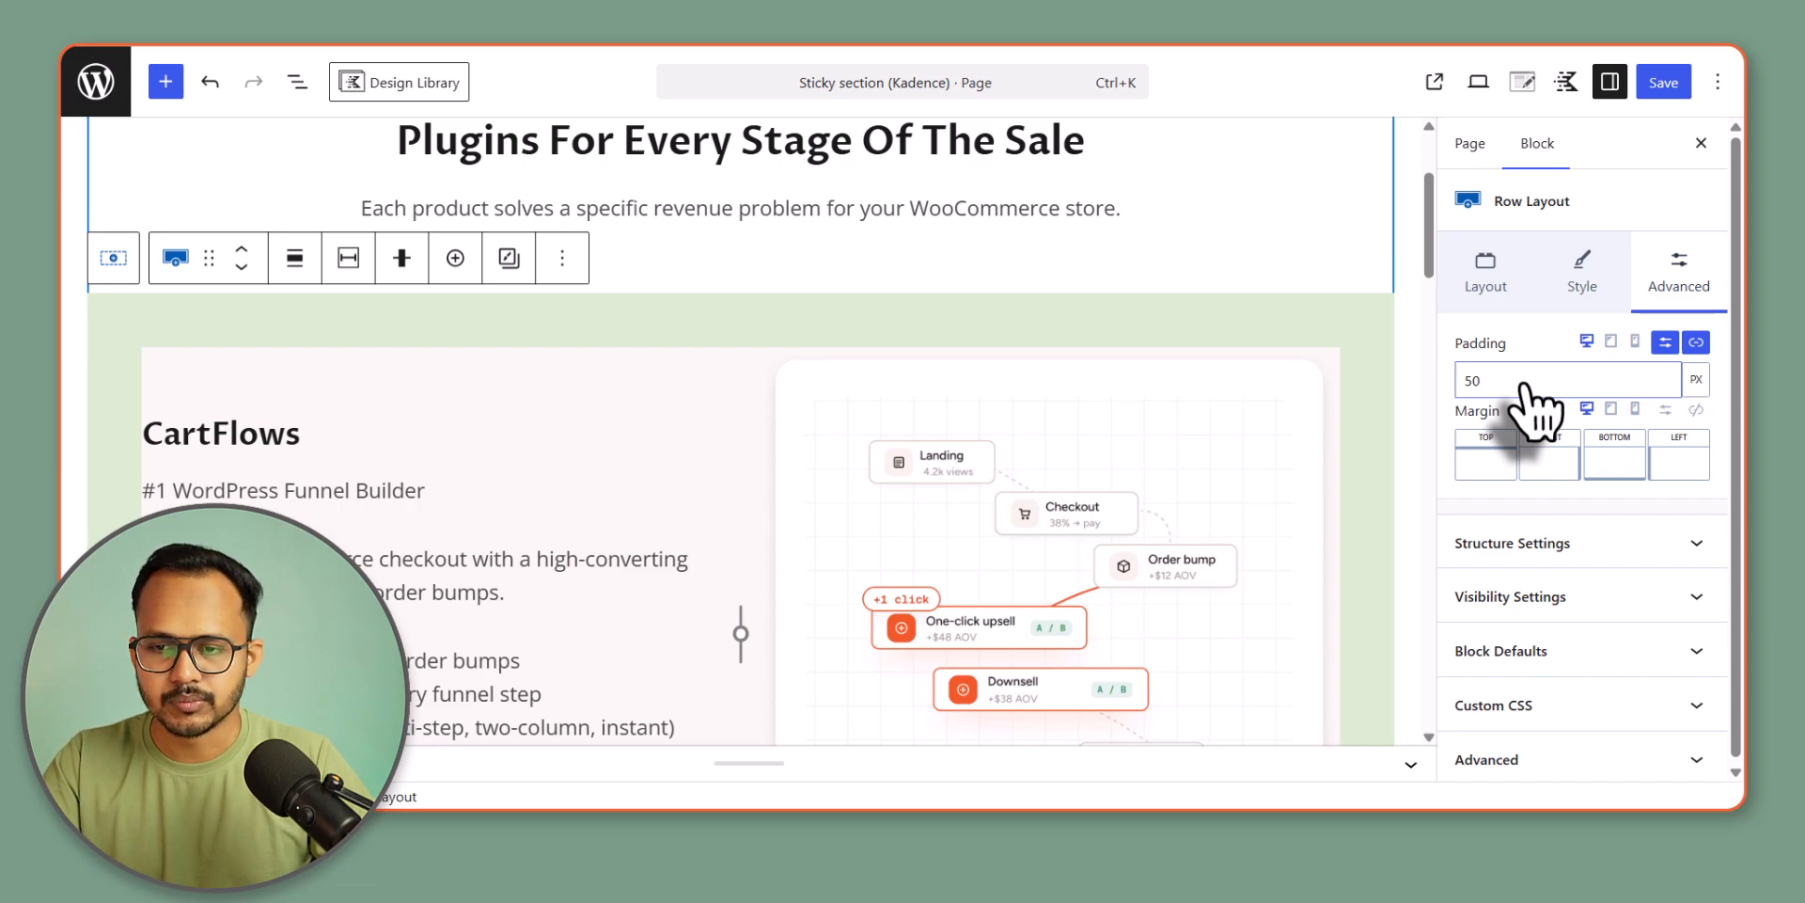
- Set the CartFlows row's padding to 40 px on all sides and its bottom margin to 20 px
text(40)
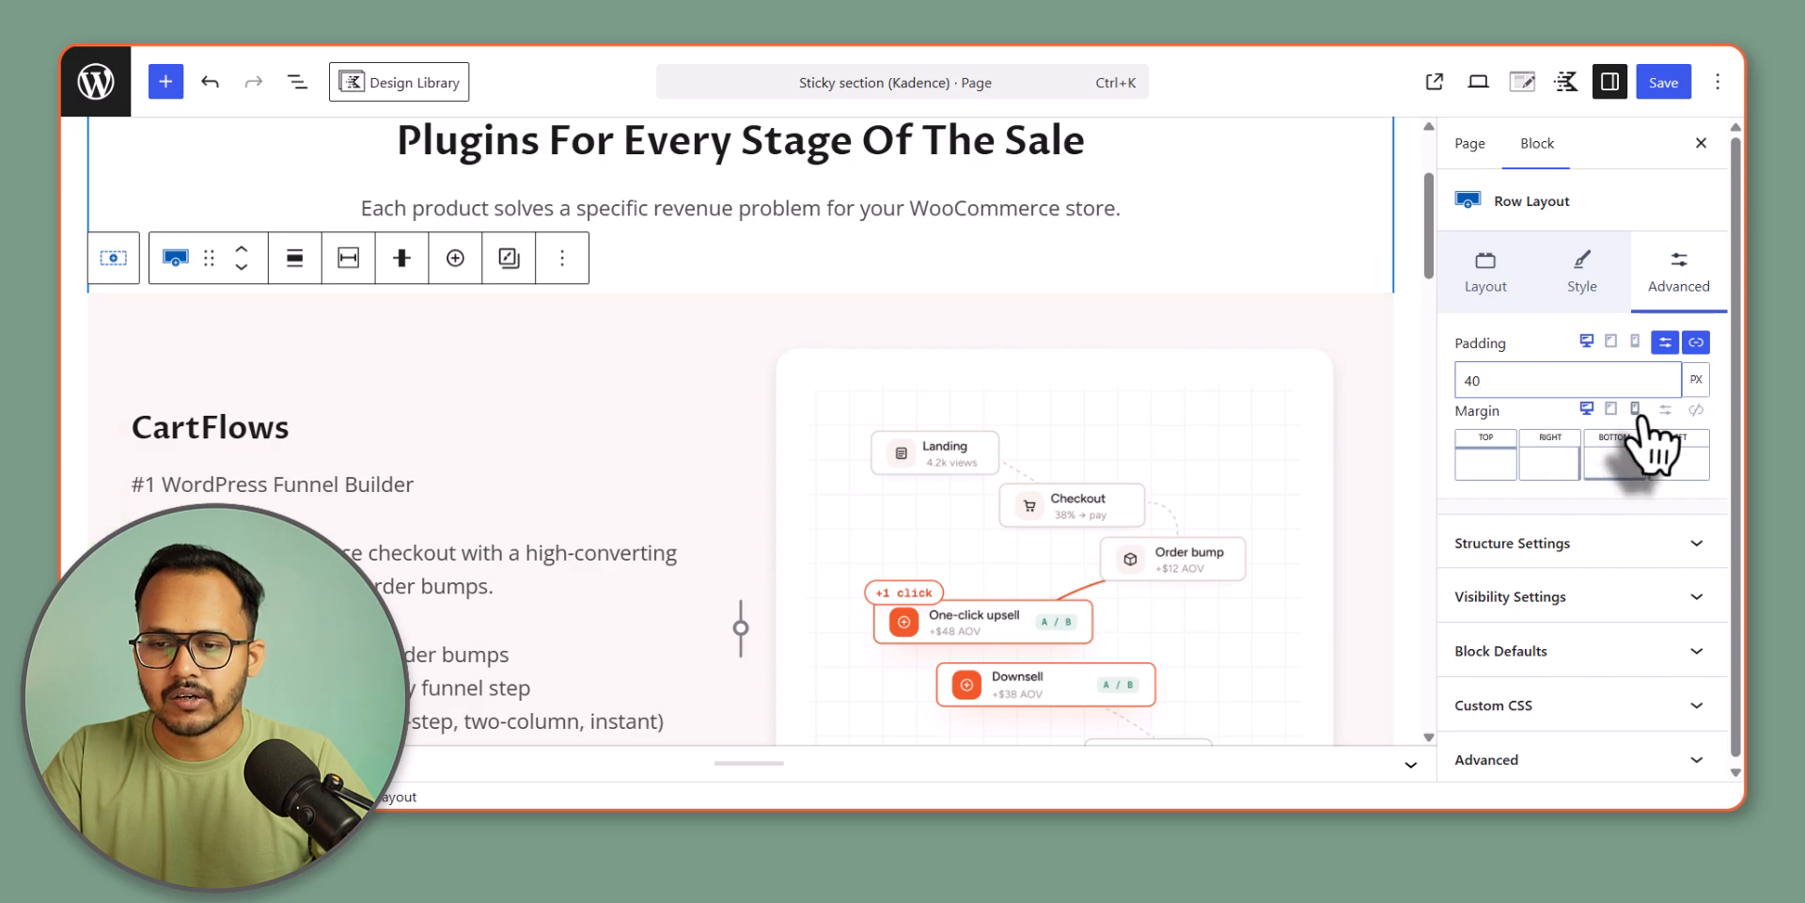
scroll(1222, 460, down, 2)
scroll(1223, 461, down, 2)
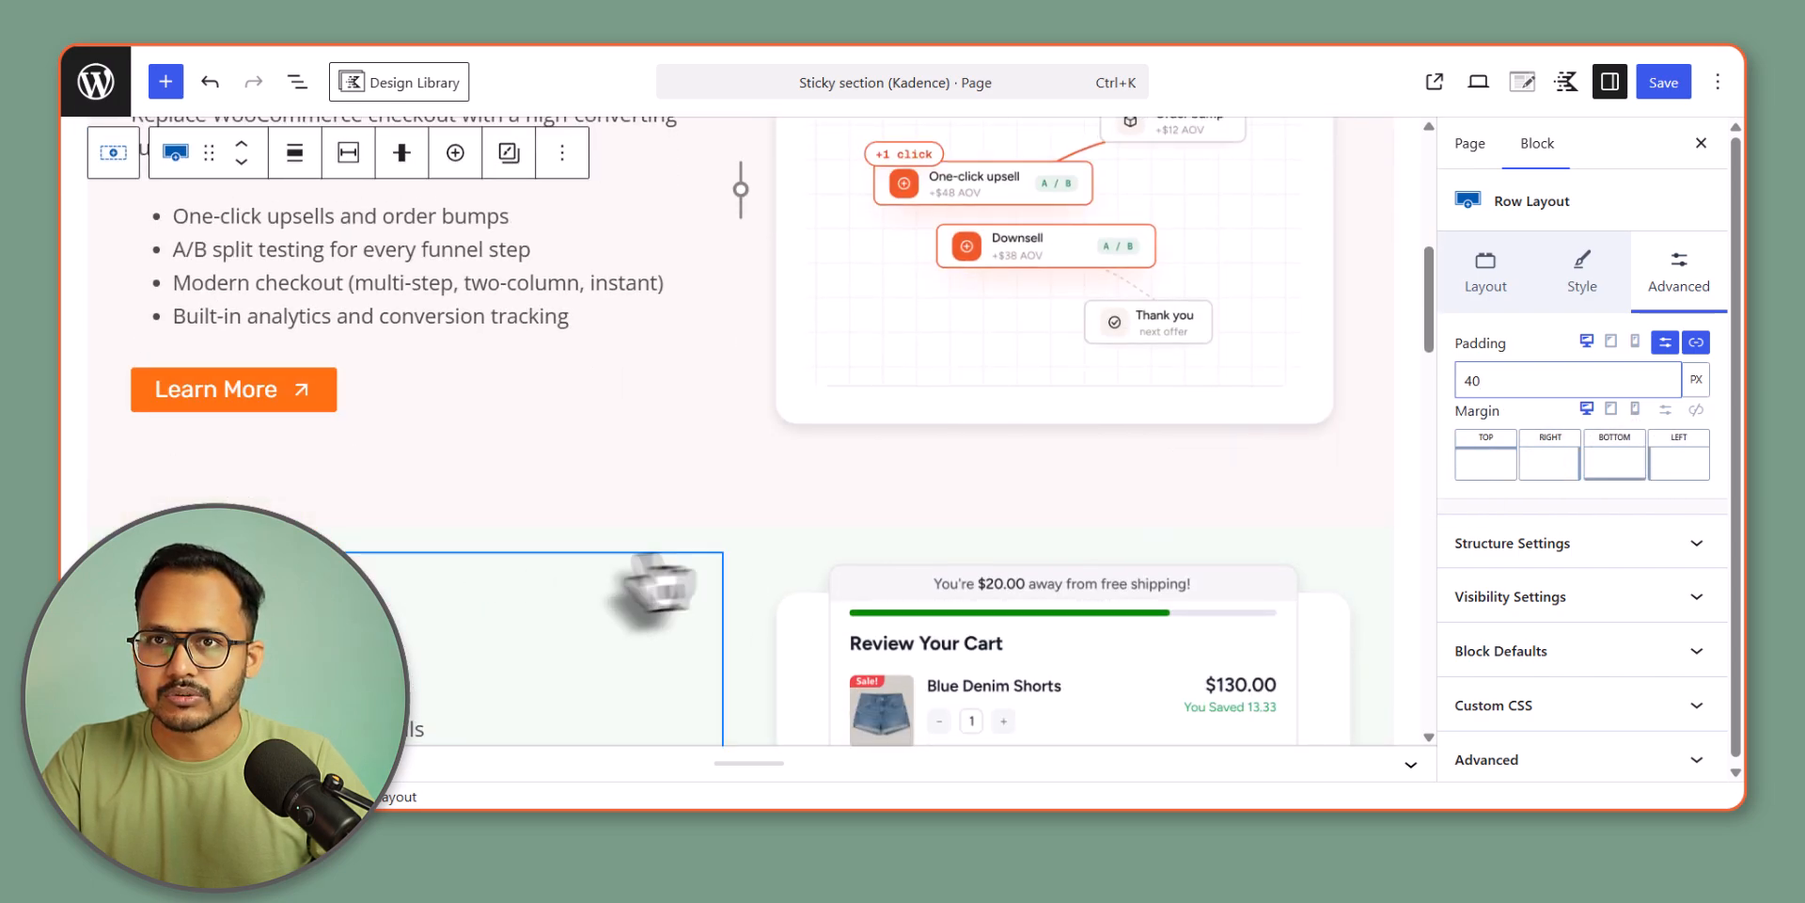
click(1665, 410)
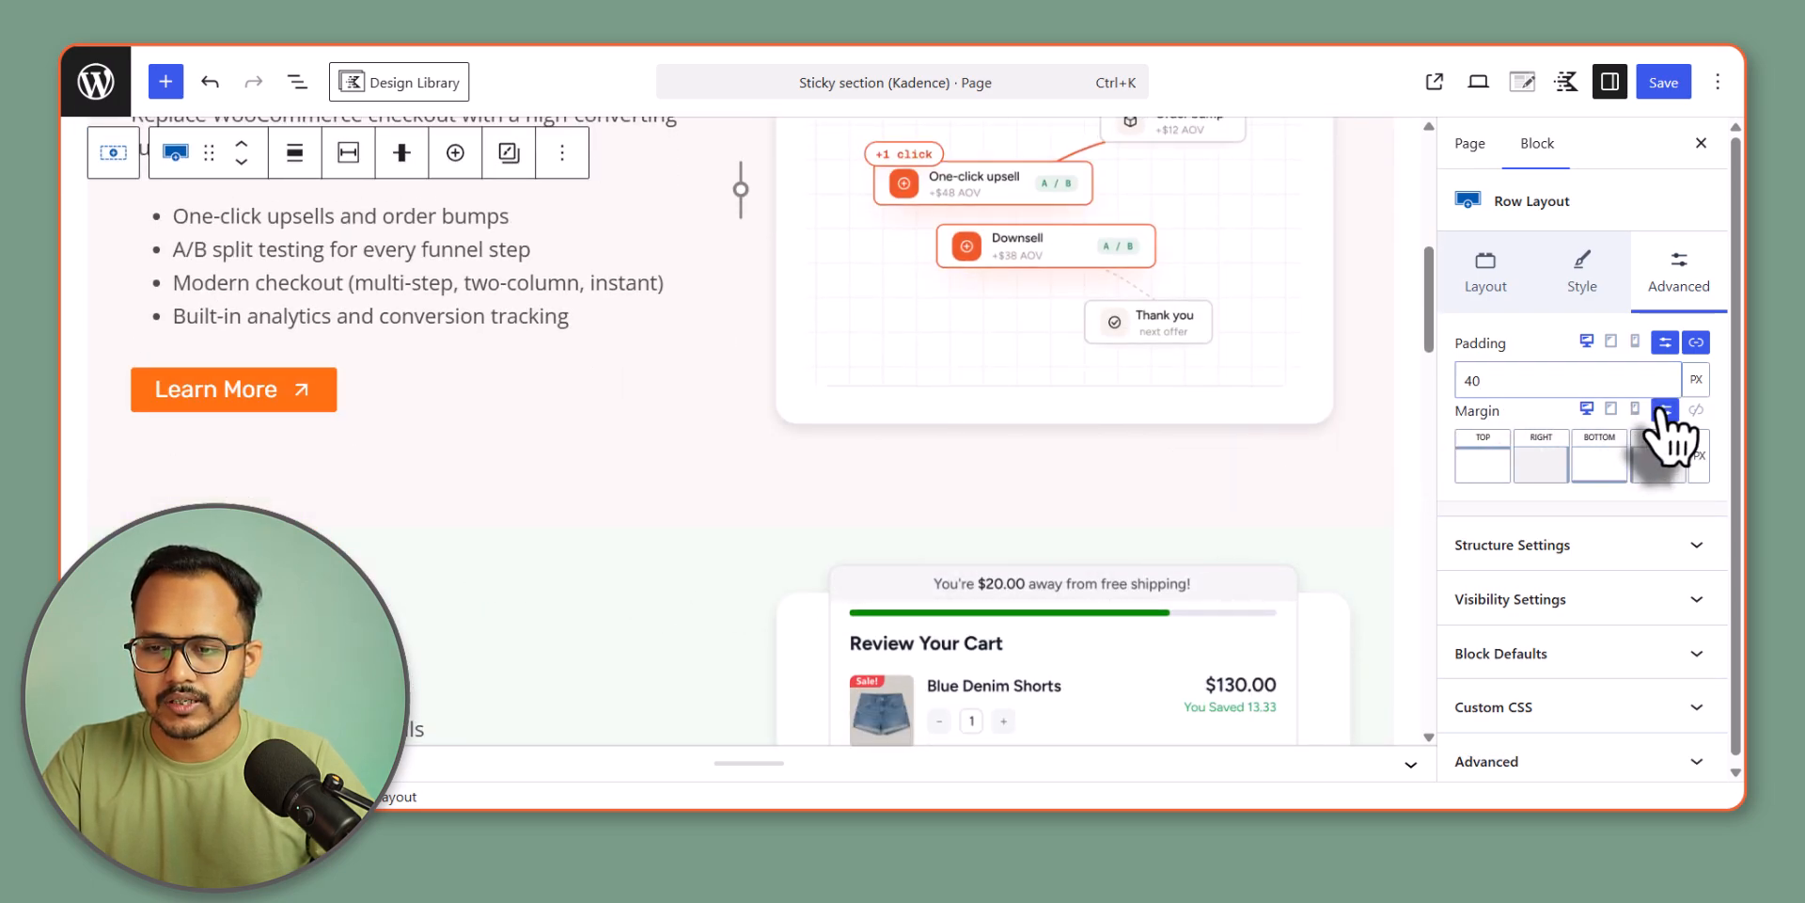
click(1616, 467)
text(20)
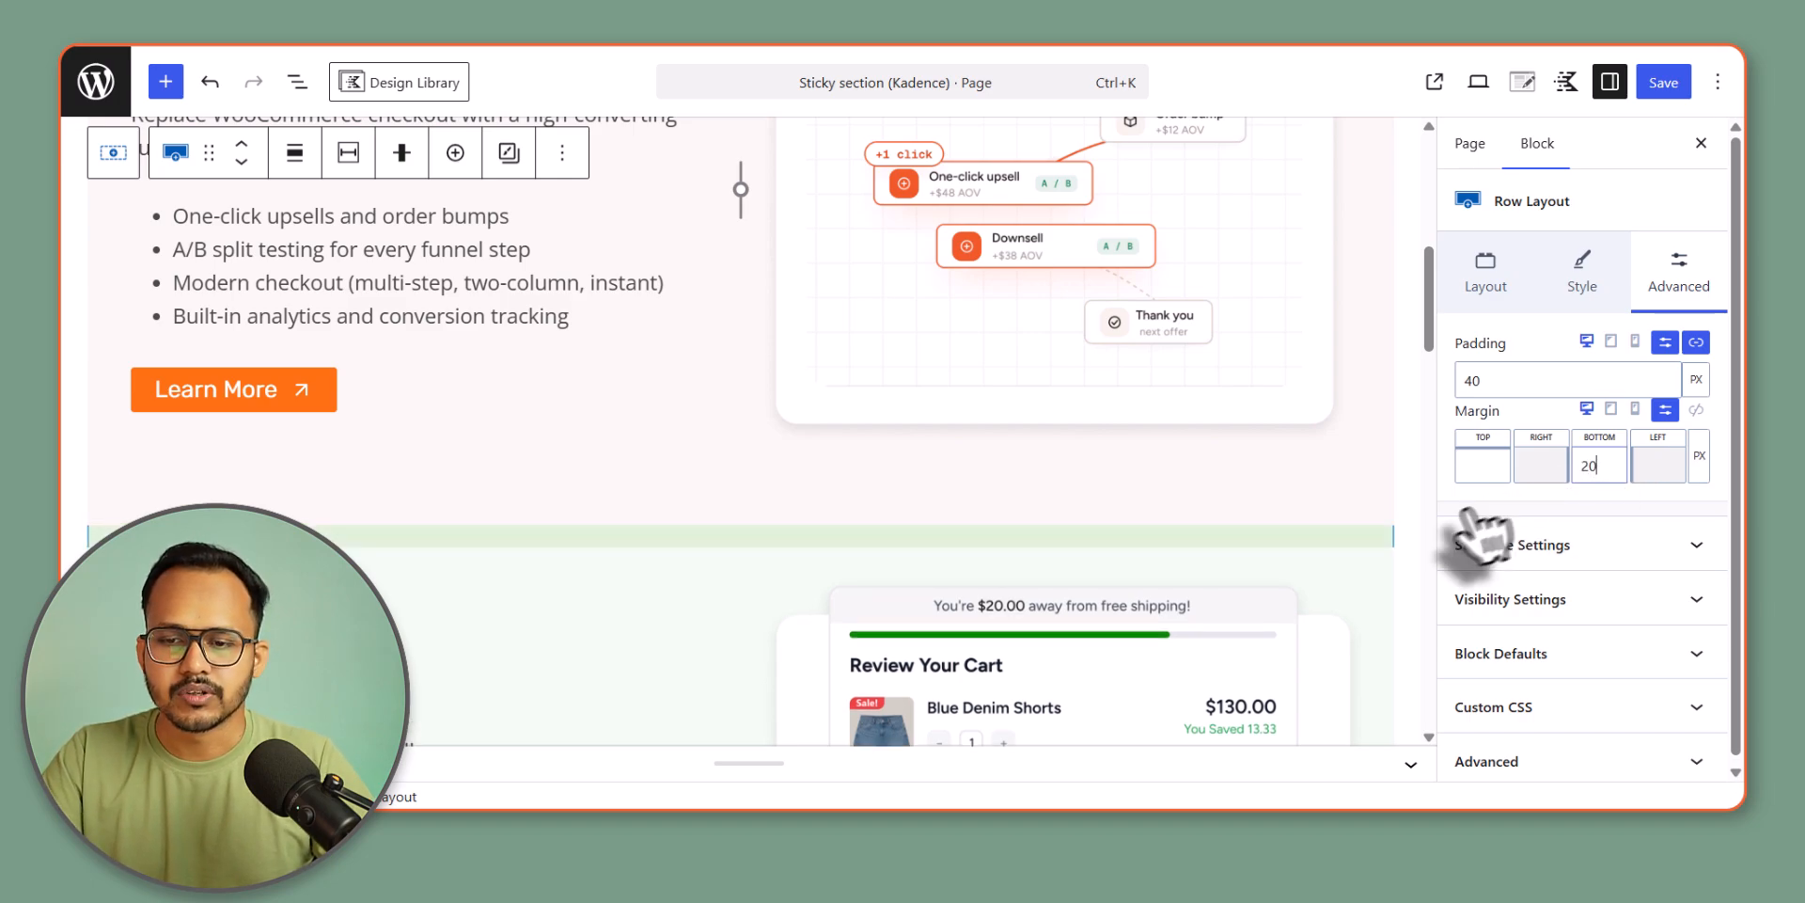
click(1415, 578)
- Copy the CartFlows row's styles and paste them onto the slide-in cart row directly below it
scroll(1415, 578, up, 5)
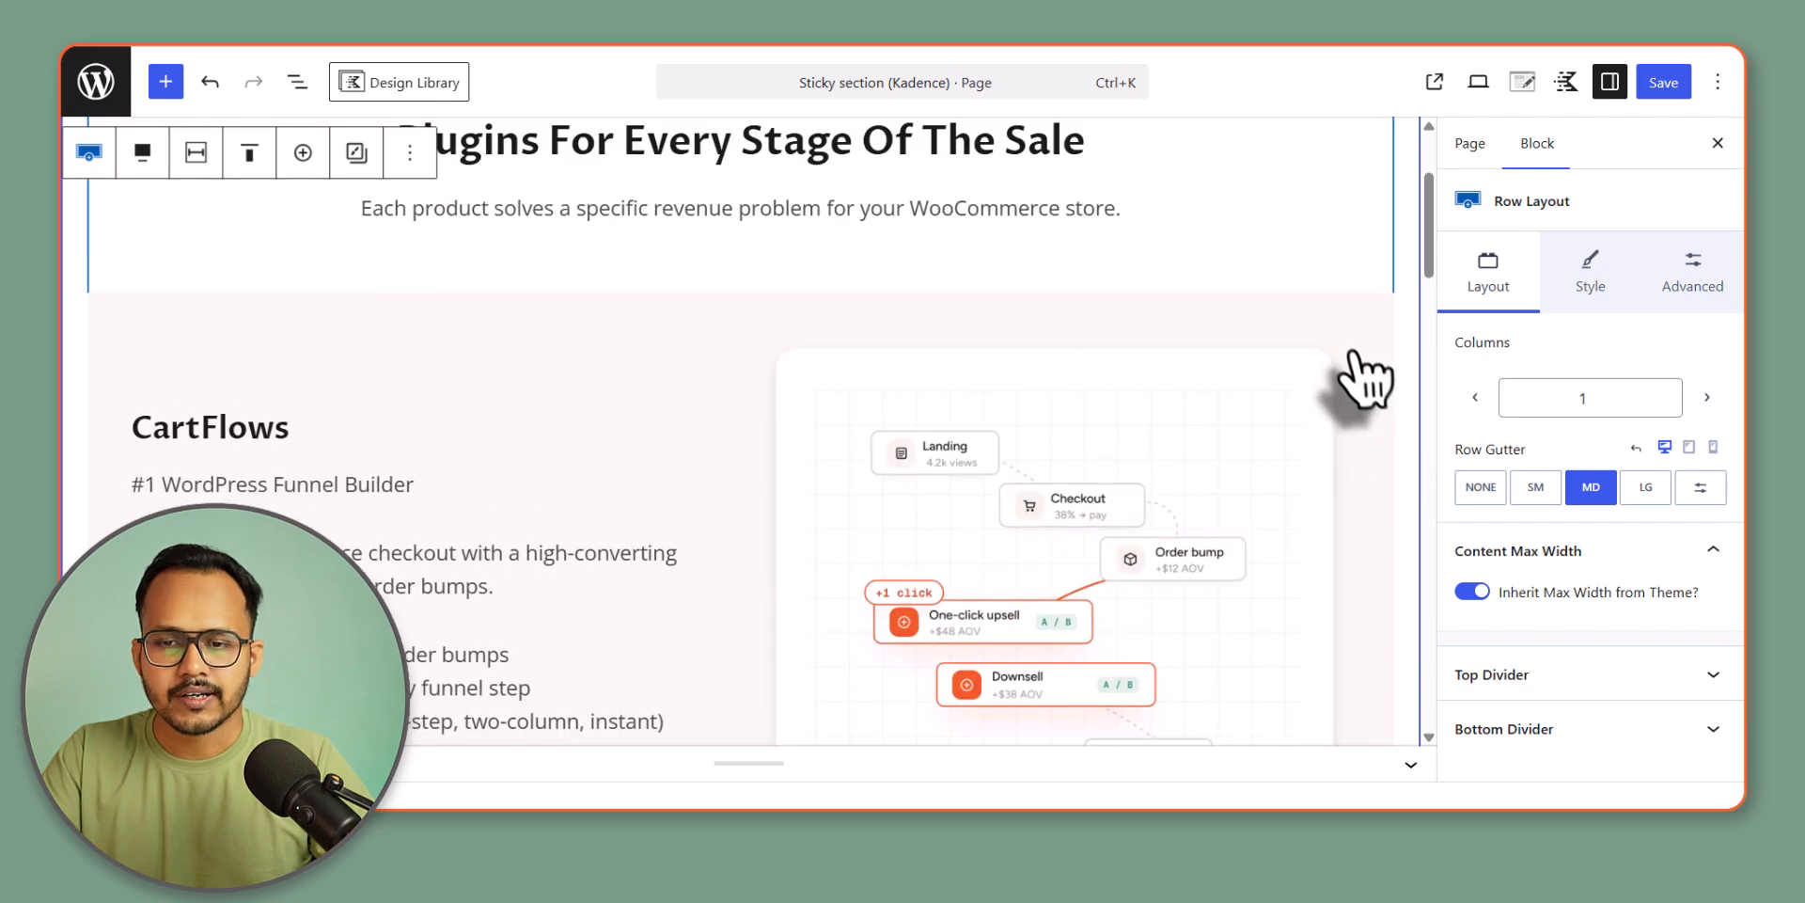
click(1371, 315)
click(508, 258)
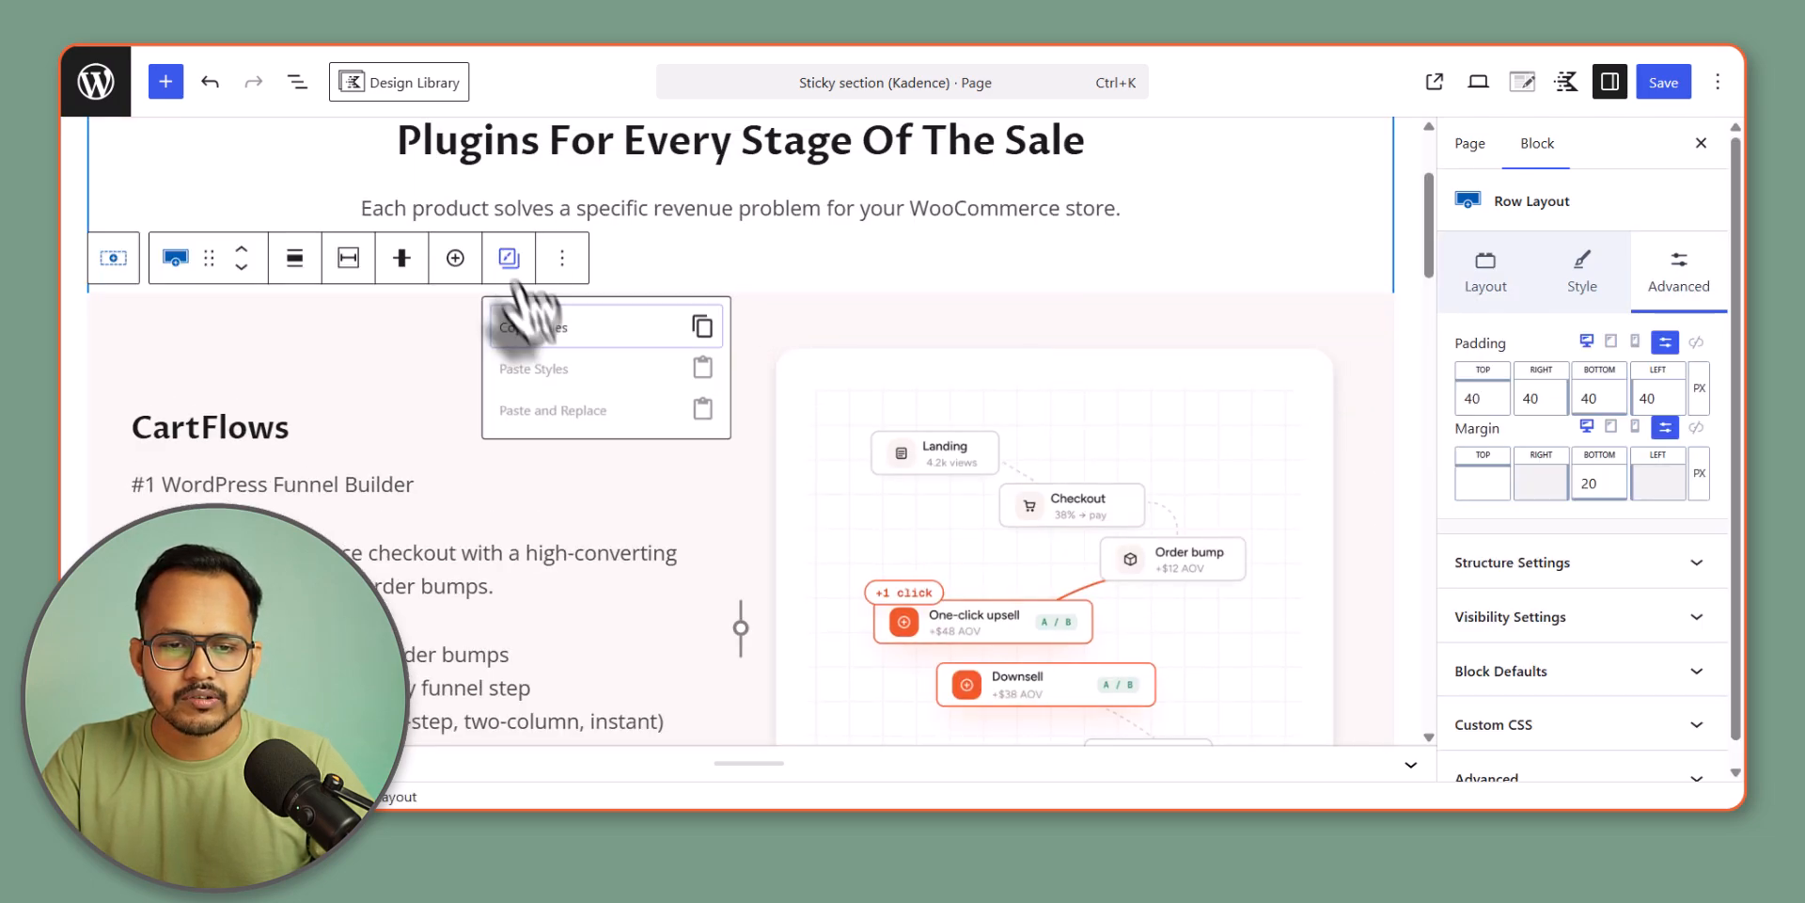
click(540, 320)
scroll(602, 489, down, 4)
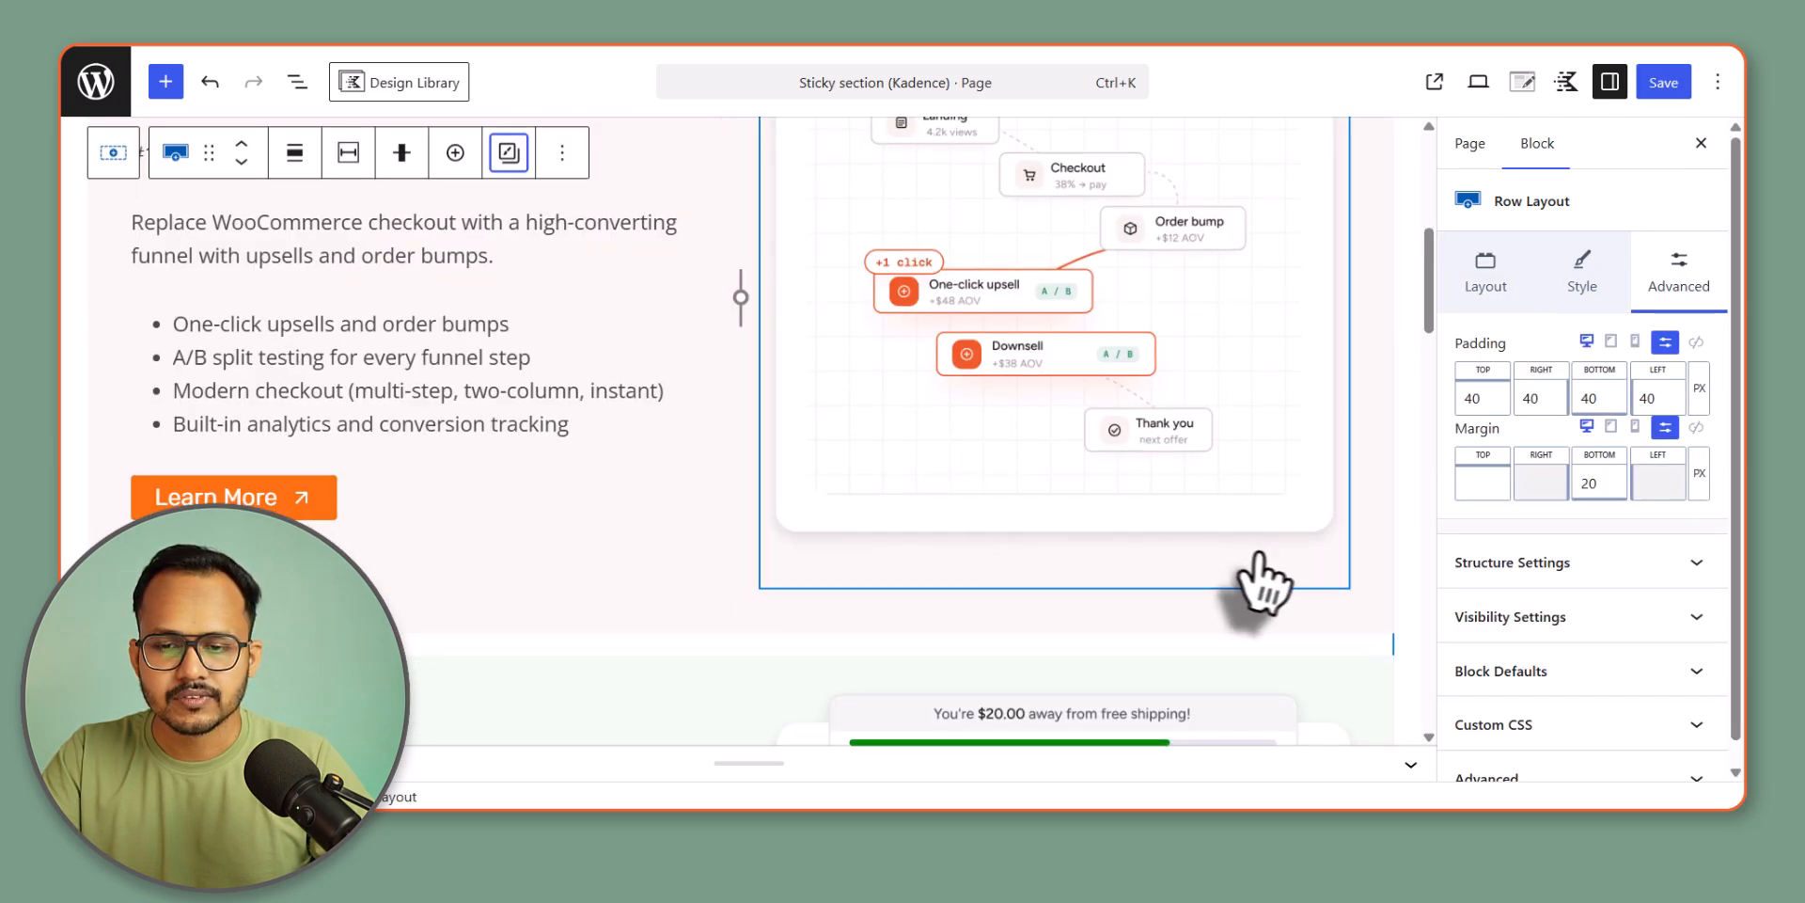
scroll(1261, 577, down, 3)
click(1384, 477)
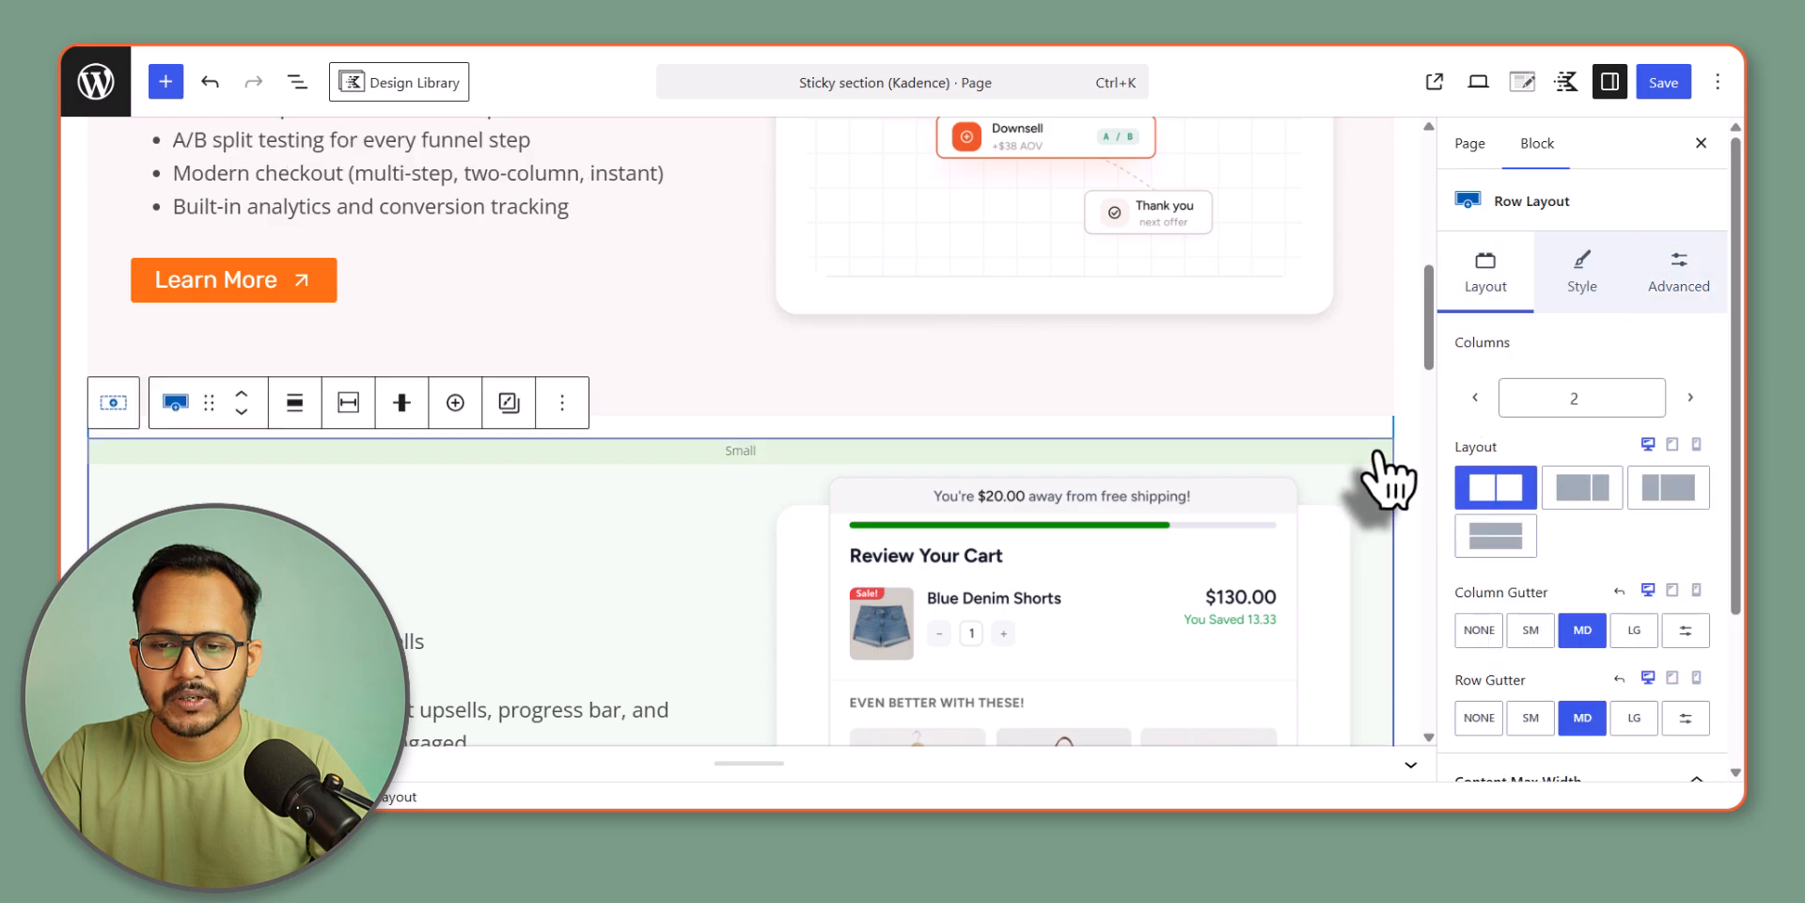
click(512, 410)
click(551, 512)
- Paste the copied row styles onto the Cart Abandonment Recovery row and the Power Coupons row
scroll(947, 403, down, 6)
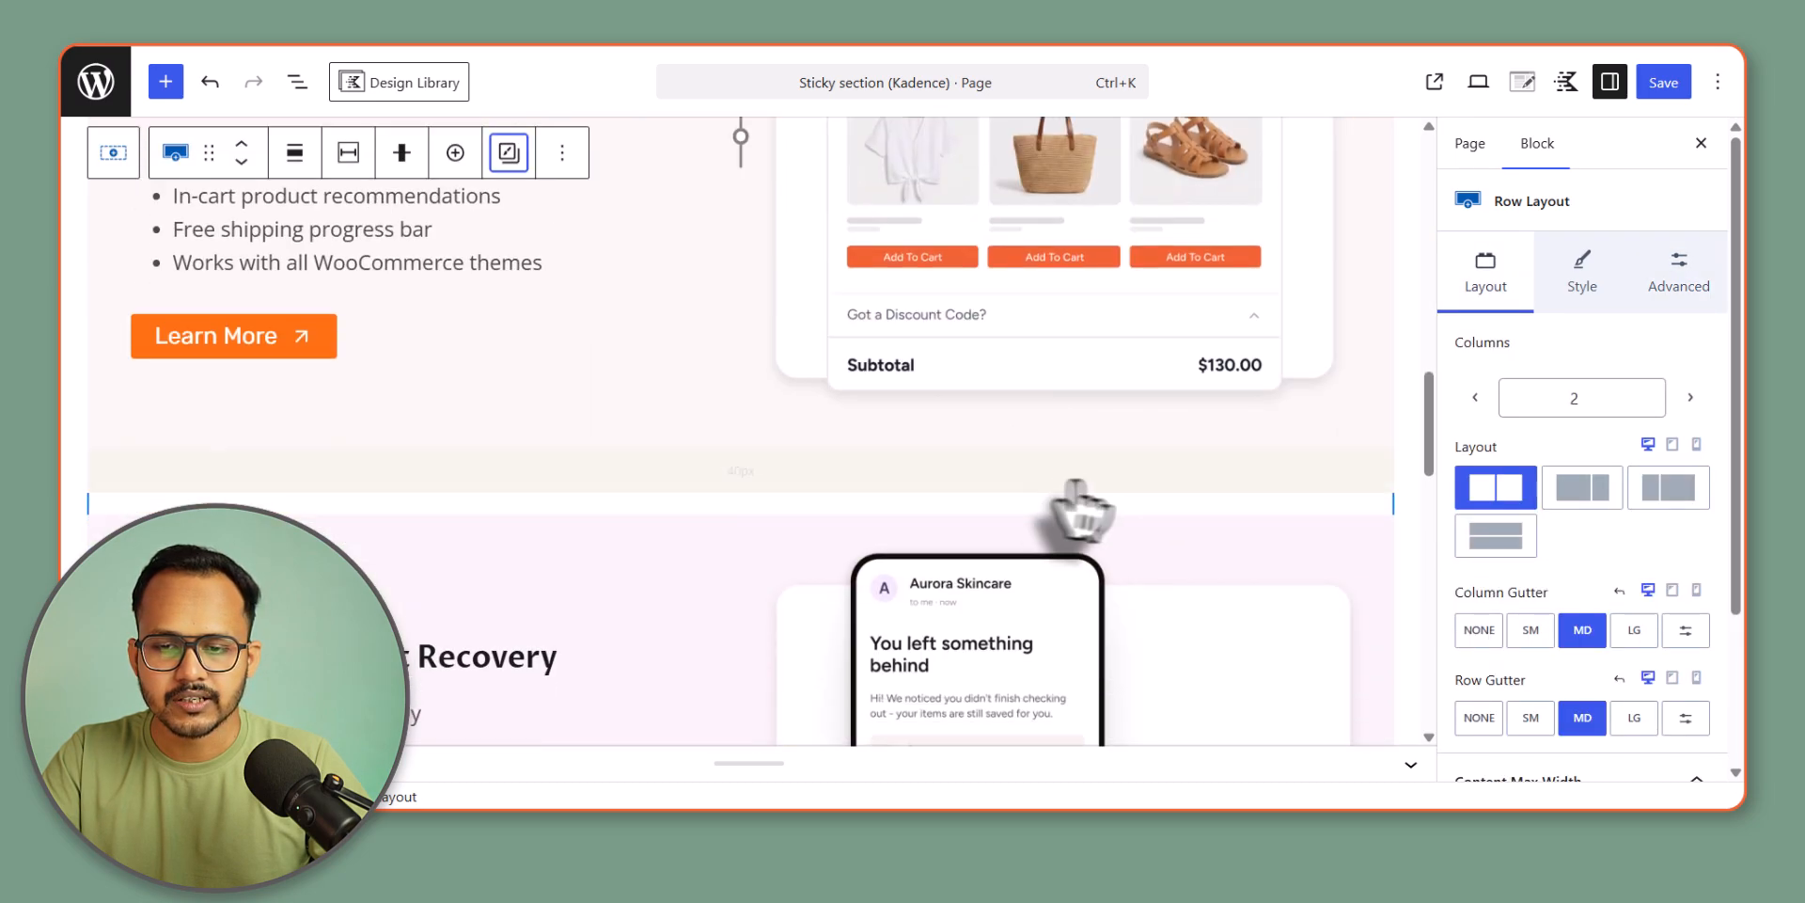
click(1390, 348)
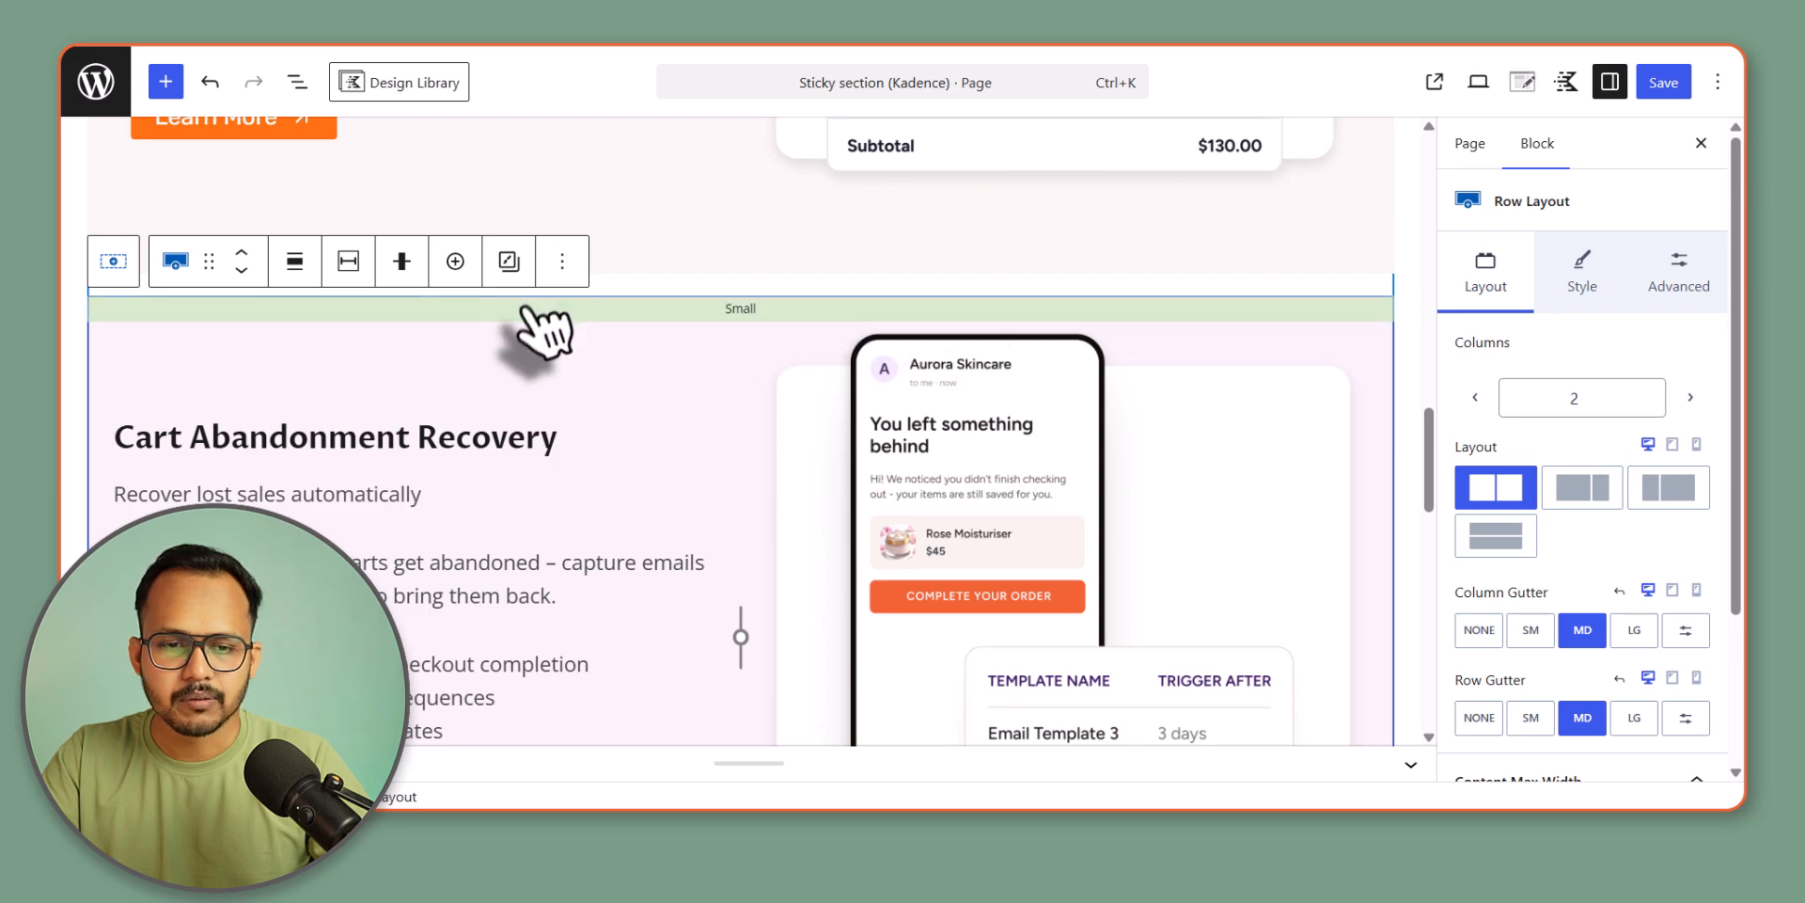
click(509, 261)
click(574, 393)
scroll(1048, 645, down, 6)
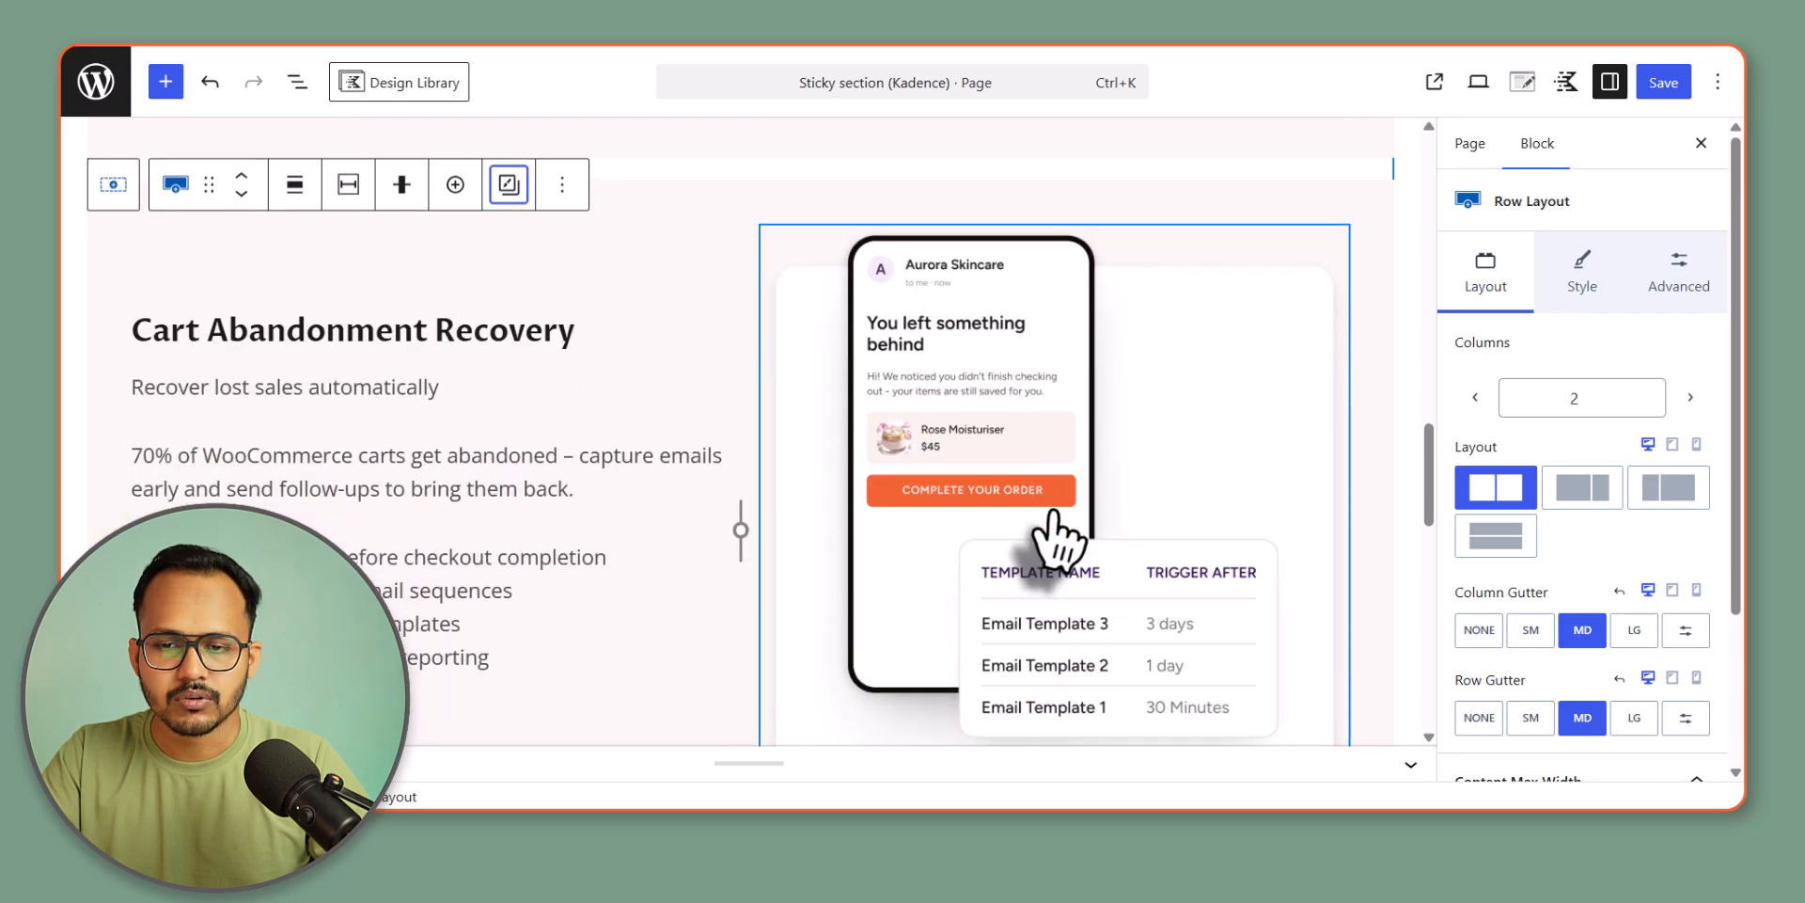
click(1363, 477)
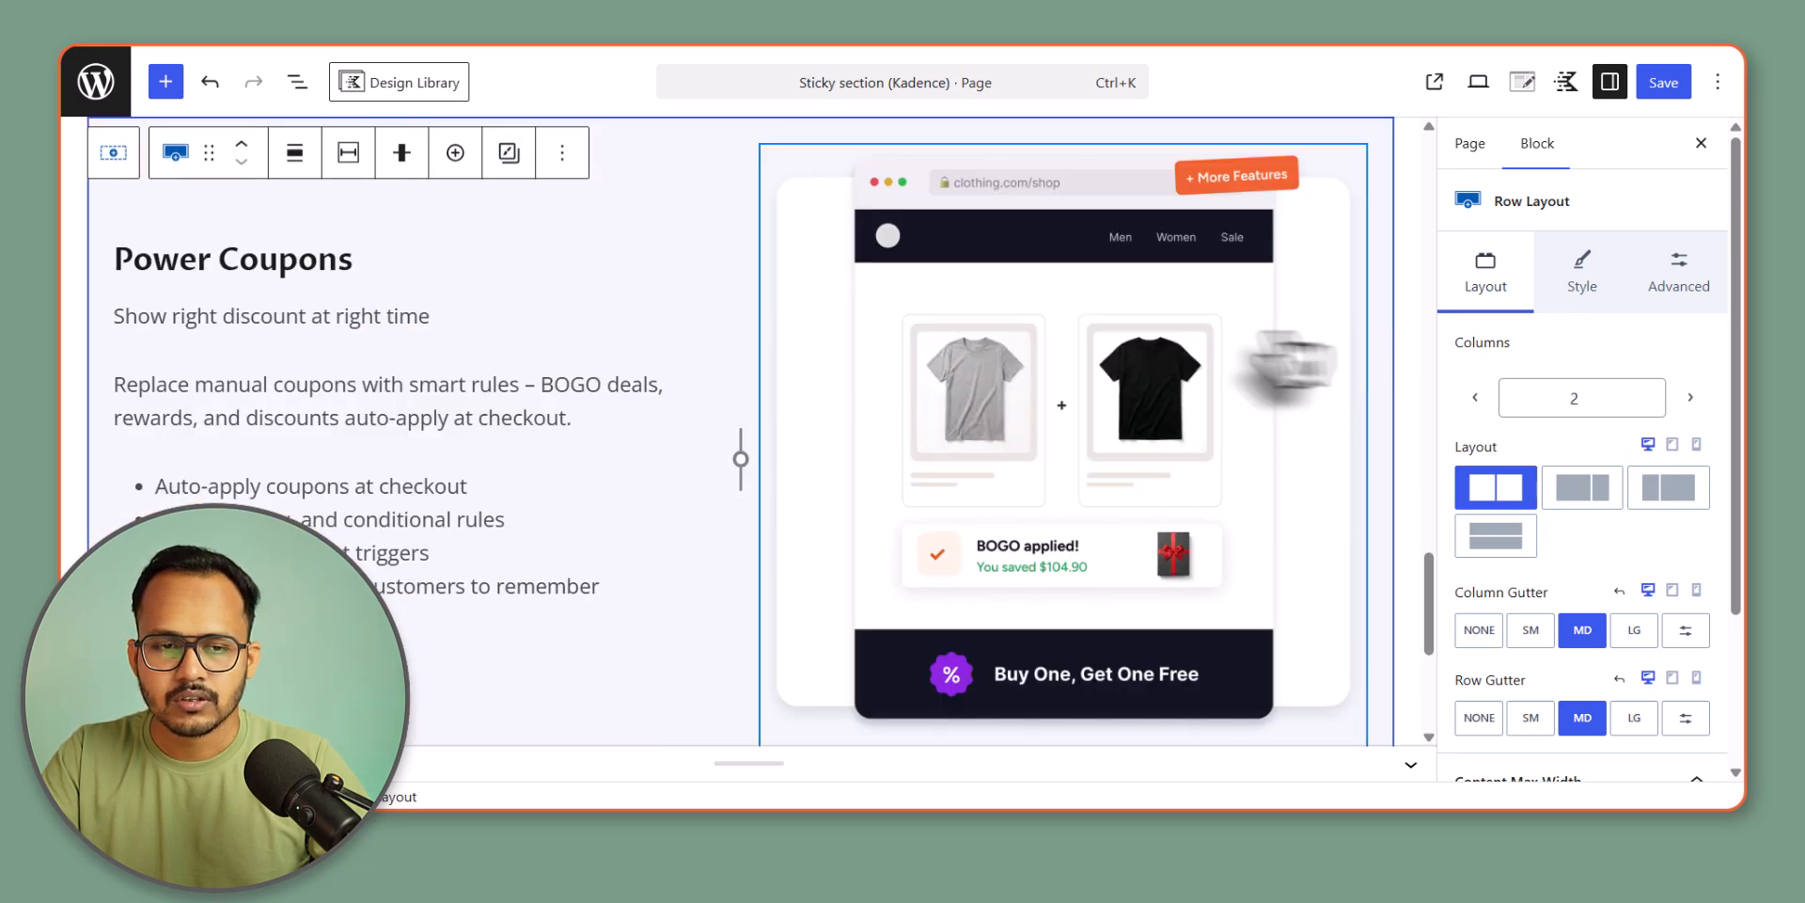
scroll(1129, 367, up, 2)
click(509, 303)
click(519, 416)
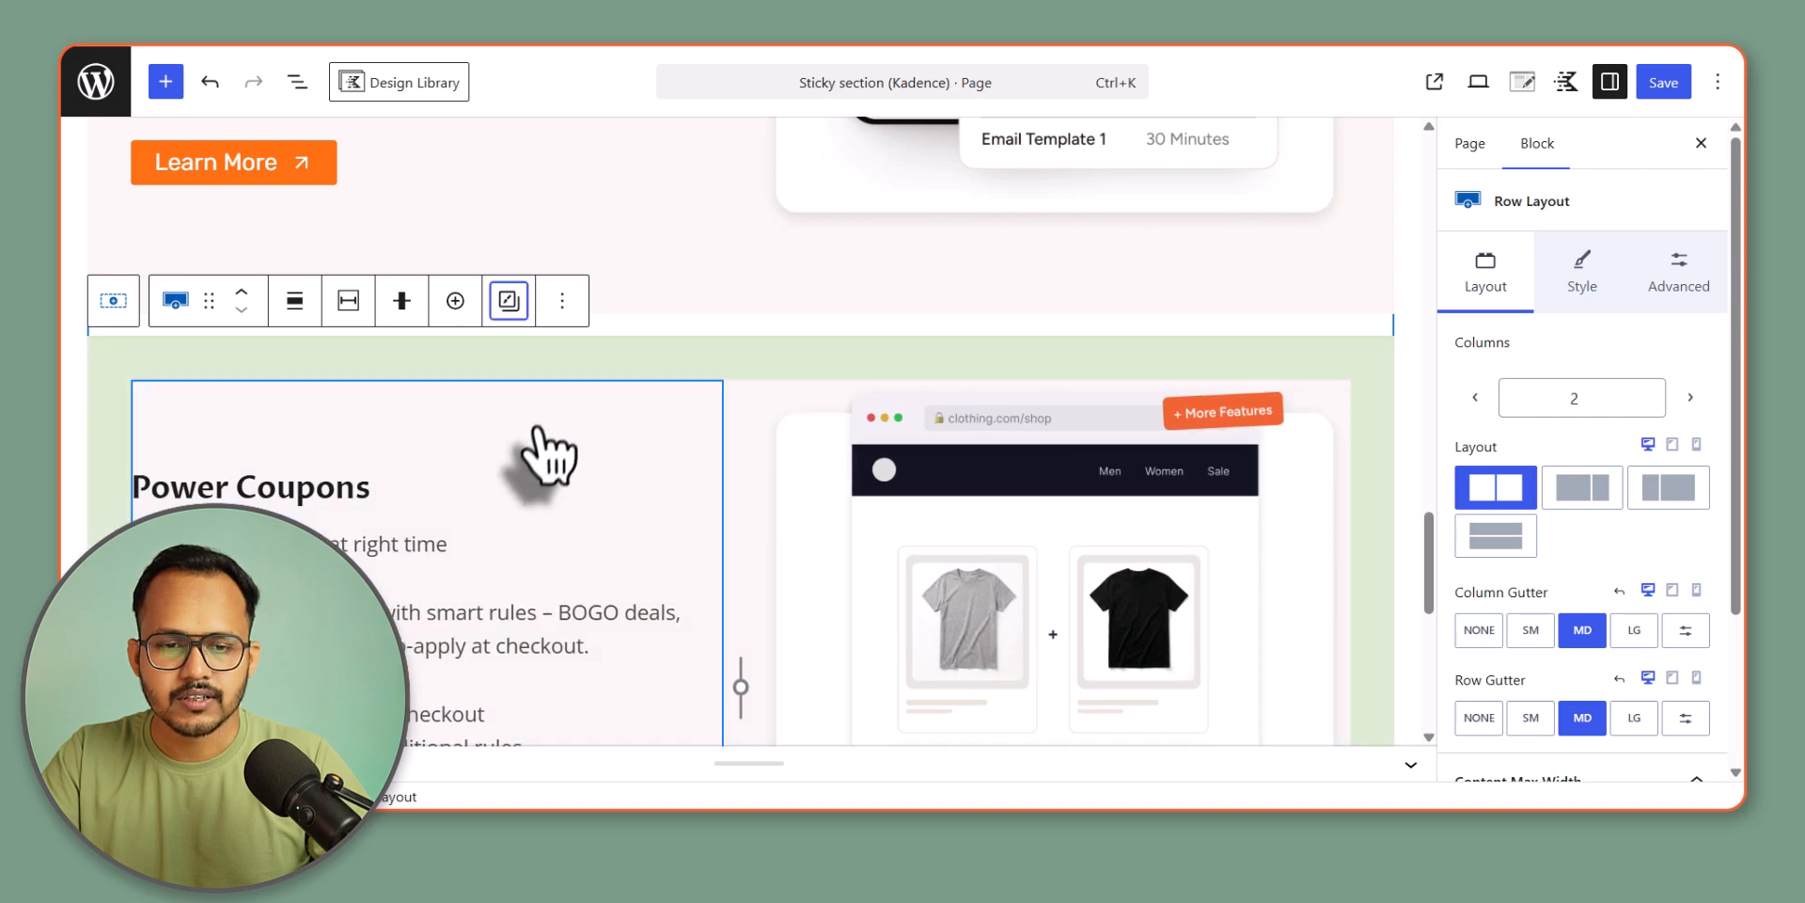
- Save the page and open its live version on the site
scroll(738, 557, down, 5)
scroll(750, 545, up, 10)
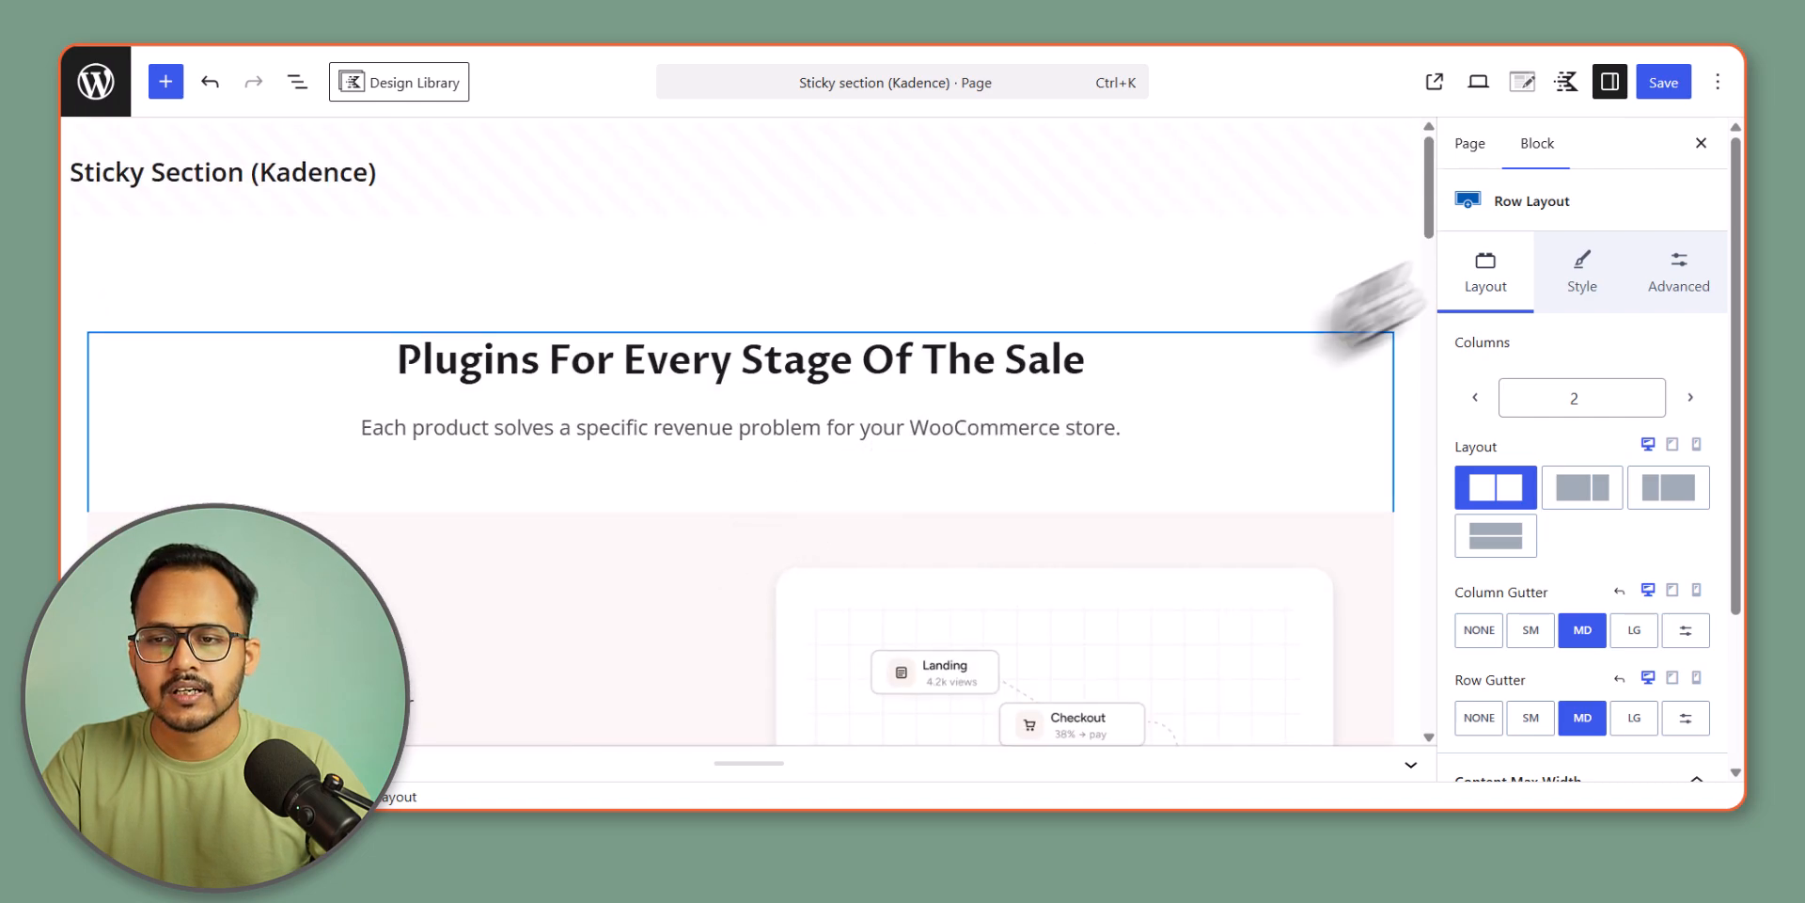
click(1663, 84)
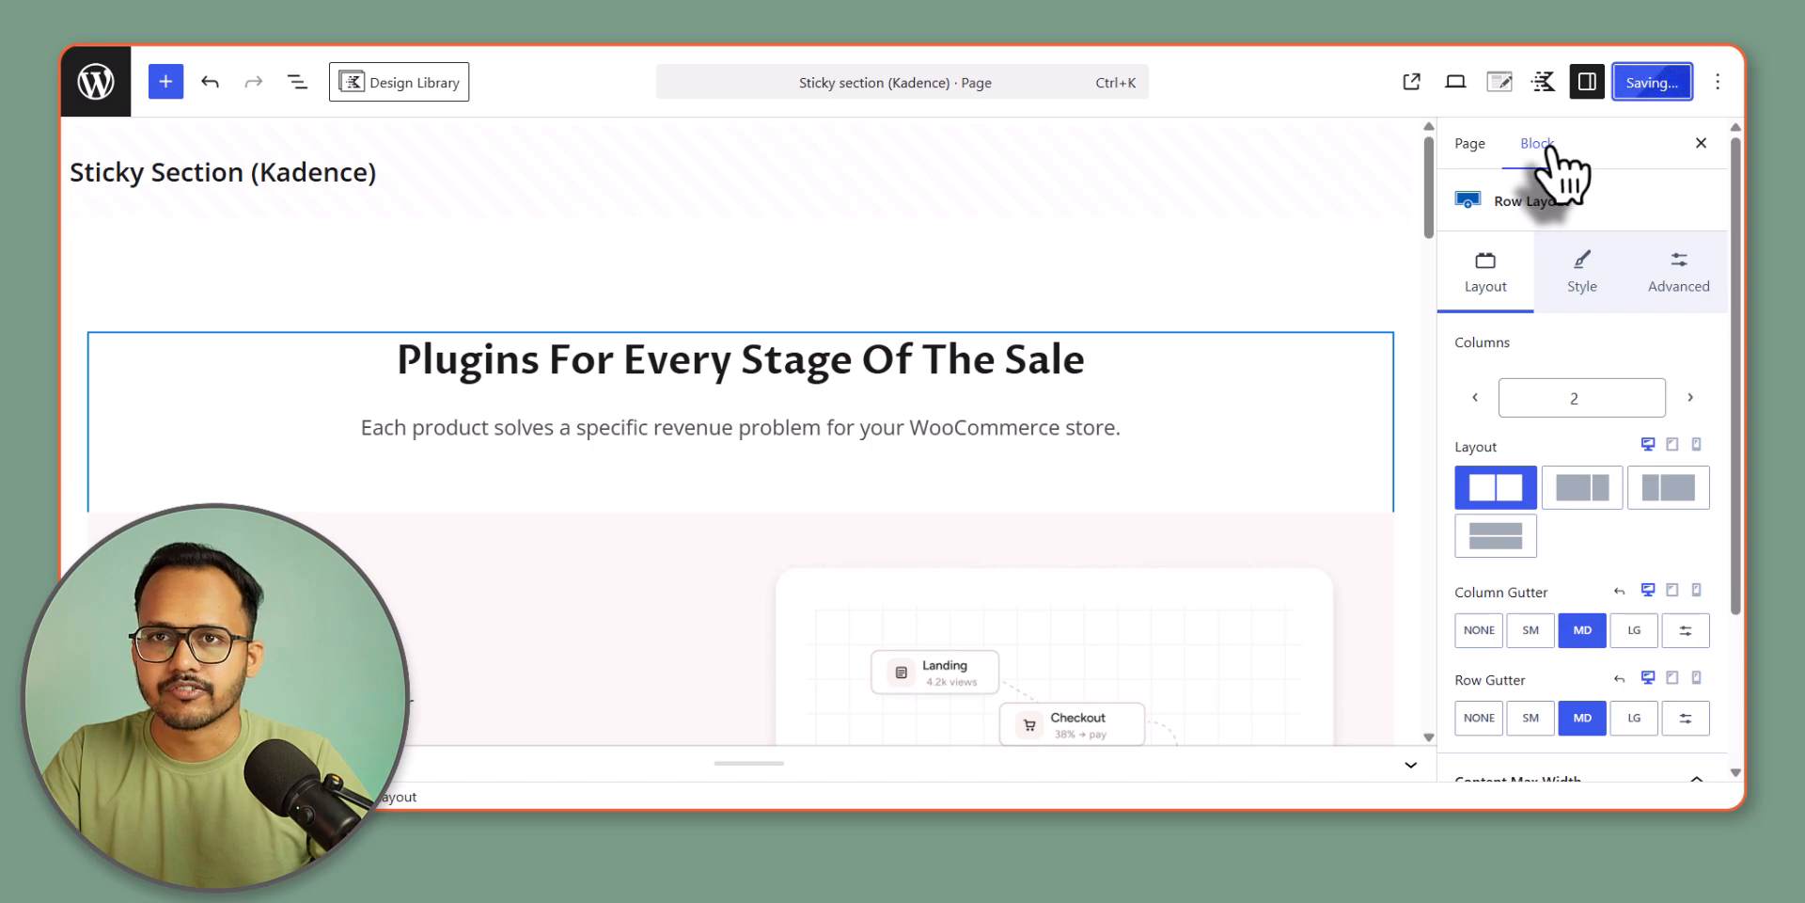
click(1434, 82)
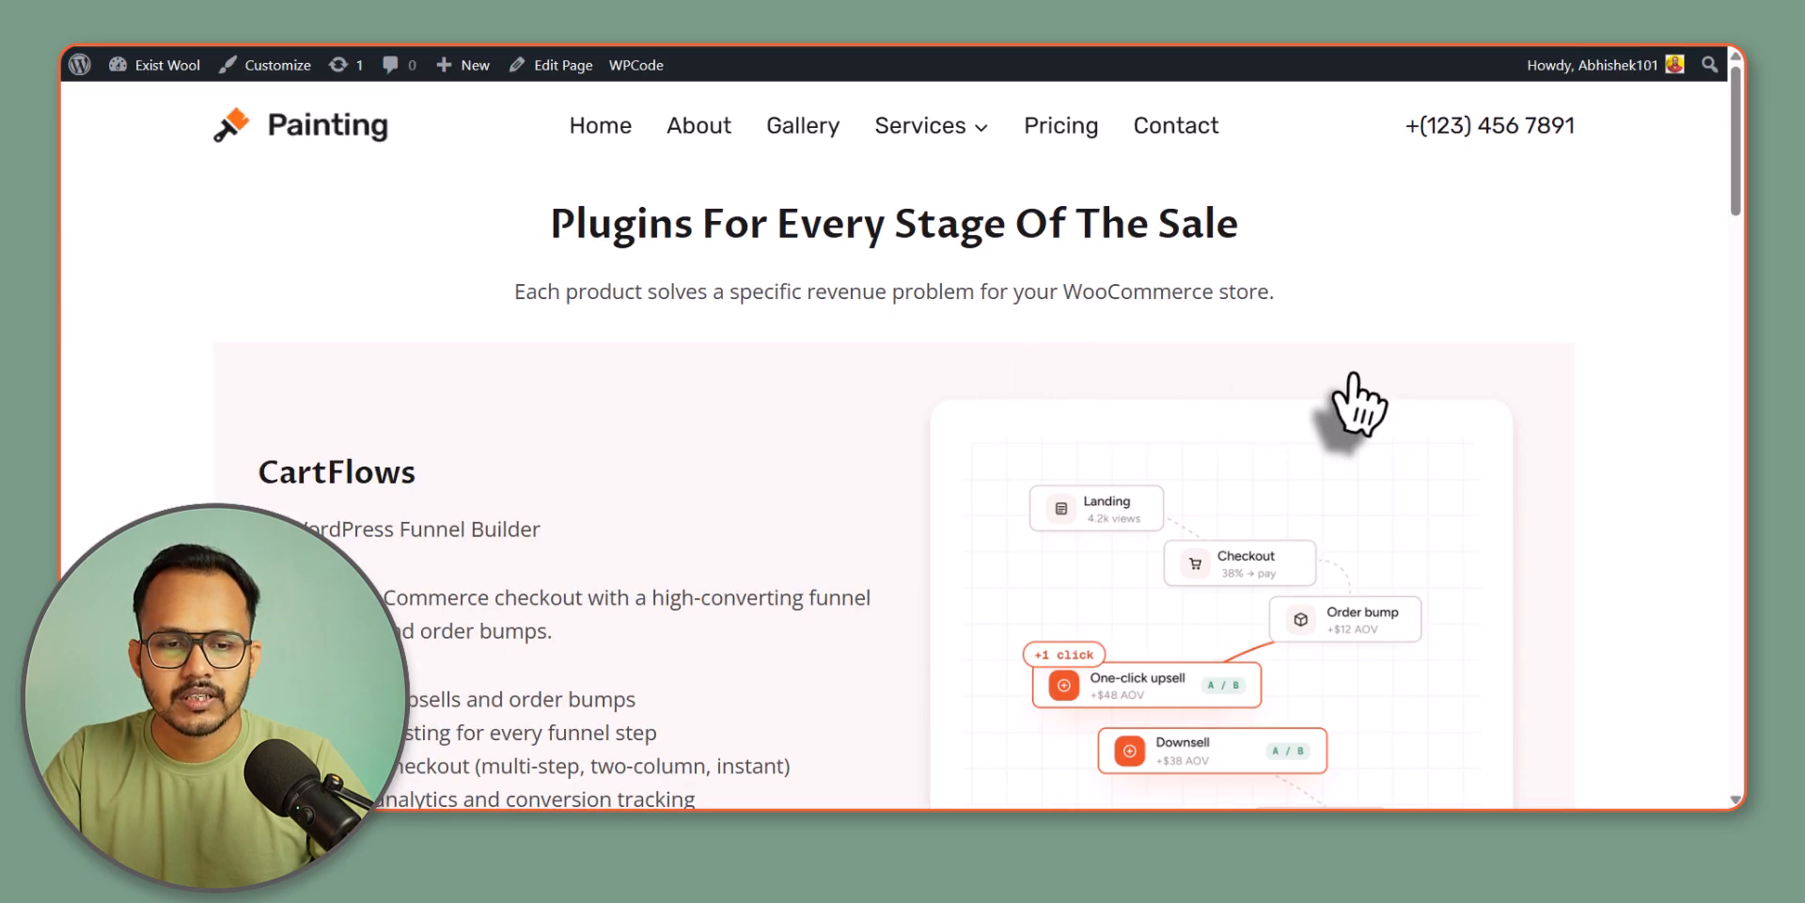
- Examine the spacing and backgrounds of the stacked product sections on the live page
scroll(1352, 376, down, 15)
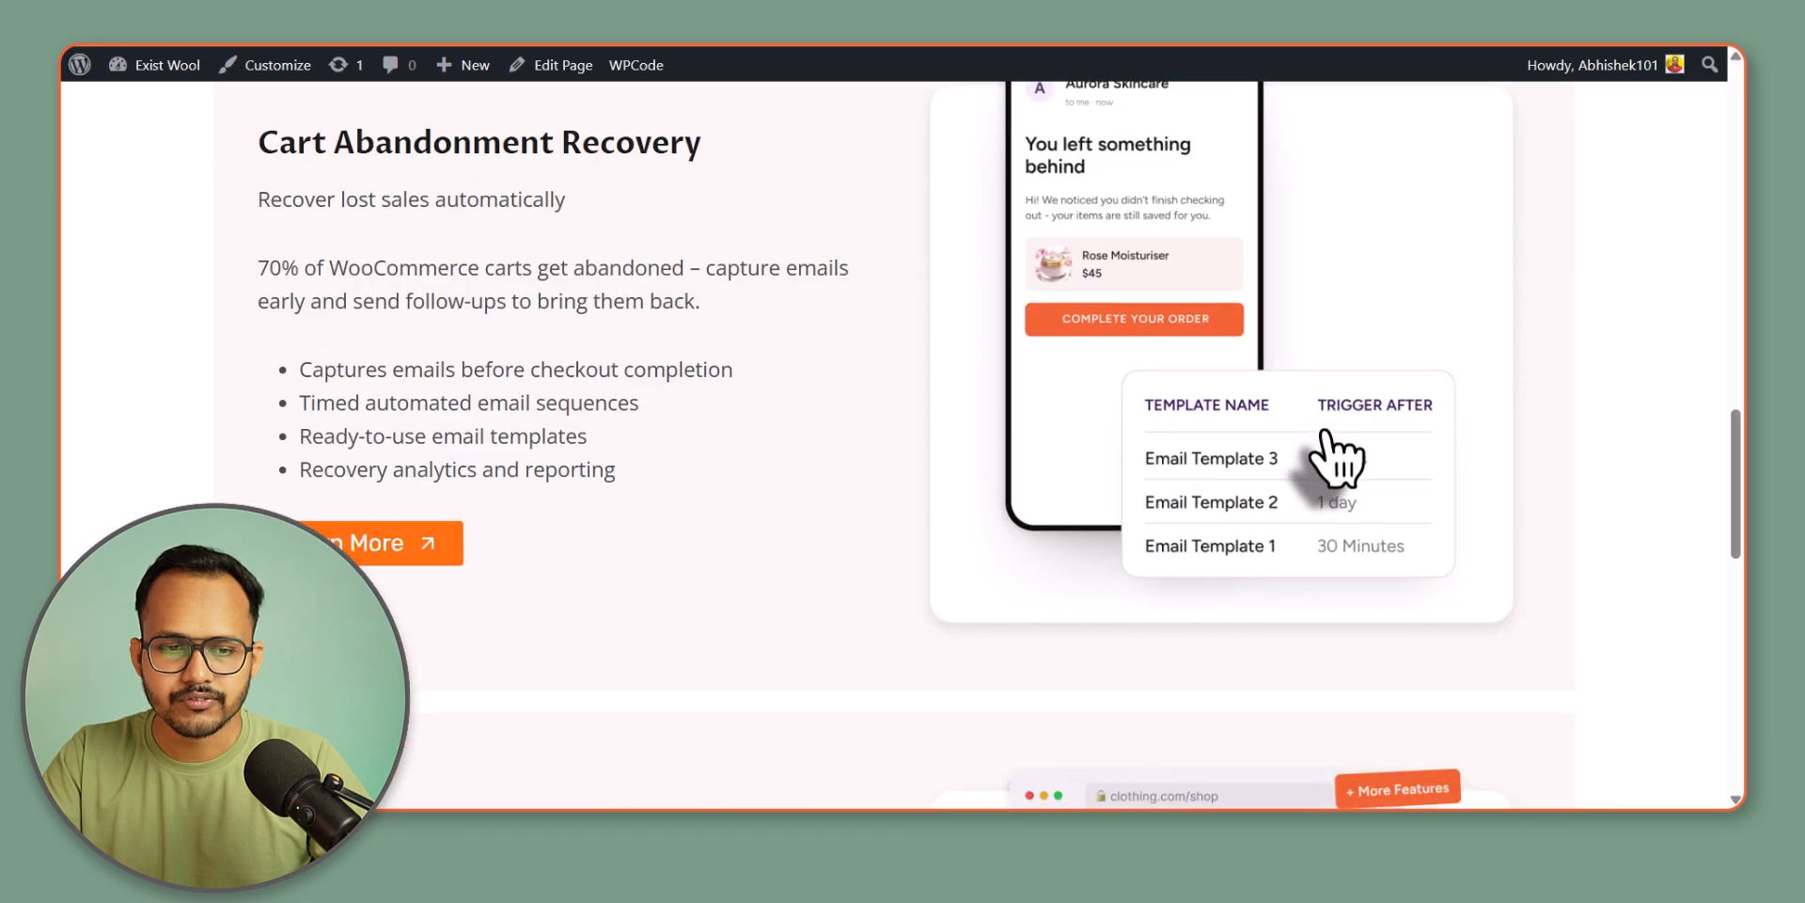
scroll(1342, 460, down, 6)
scroll(858, 371, up, 3)
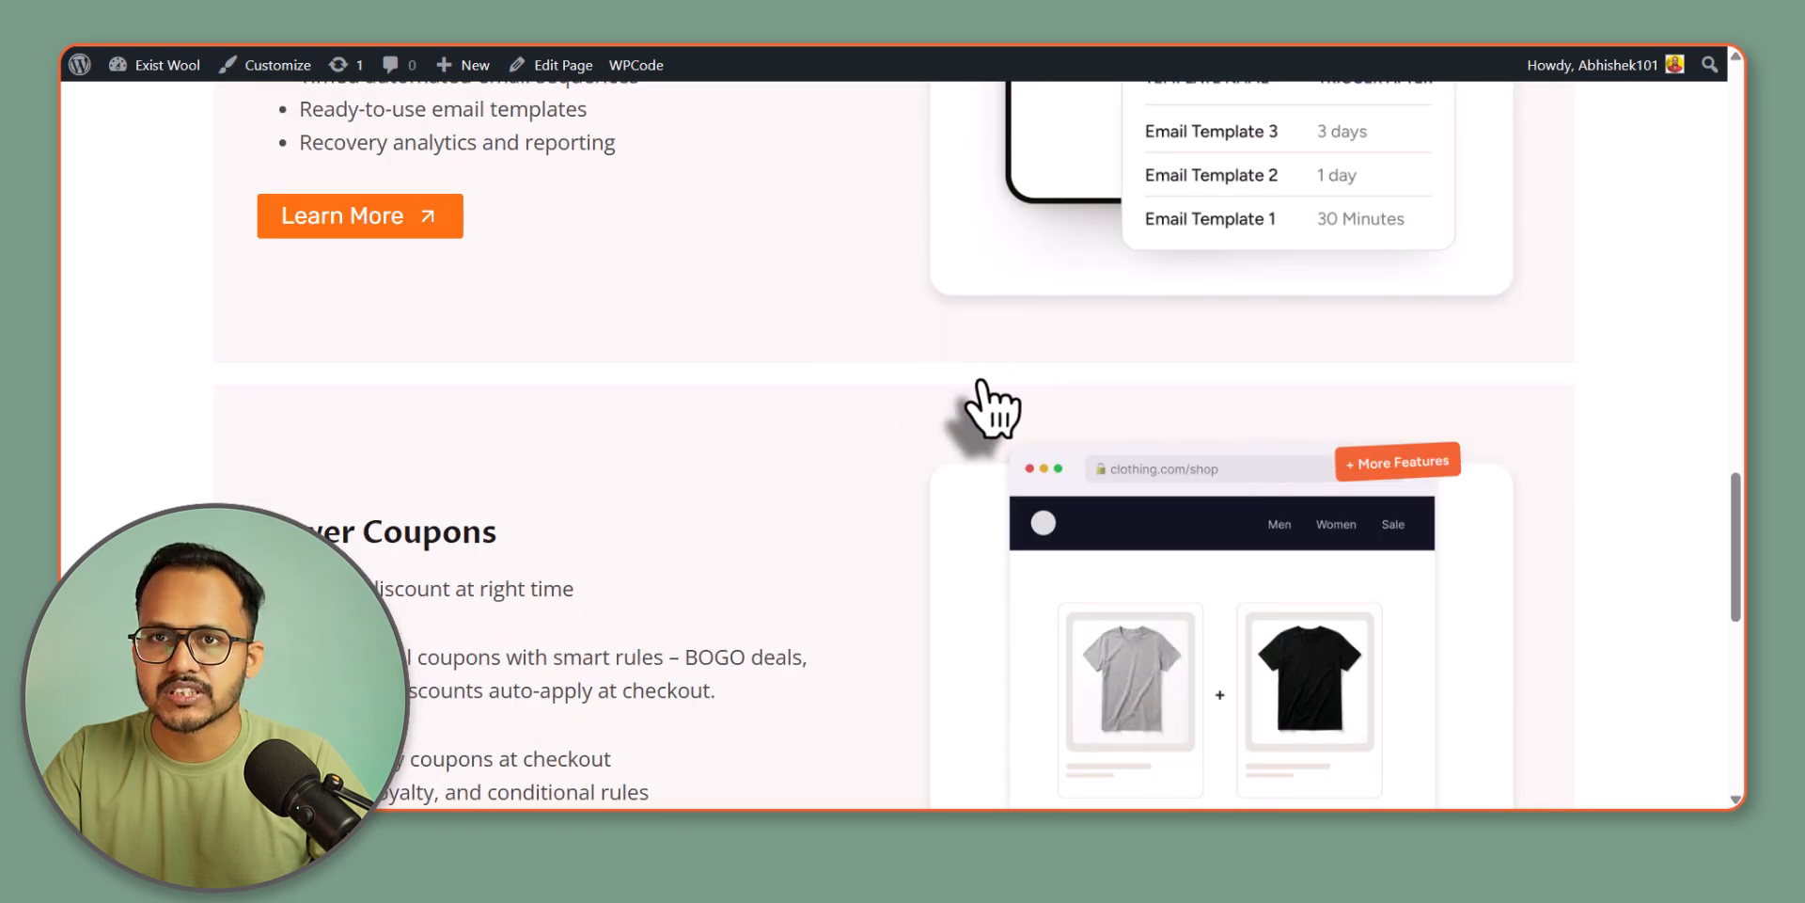
scroll(982, 405, up, 3)
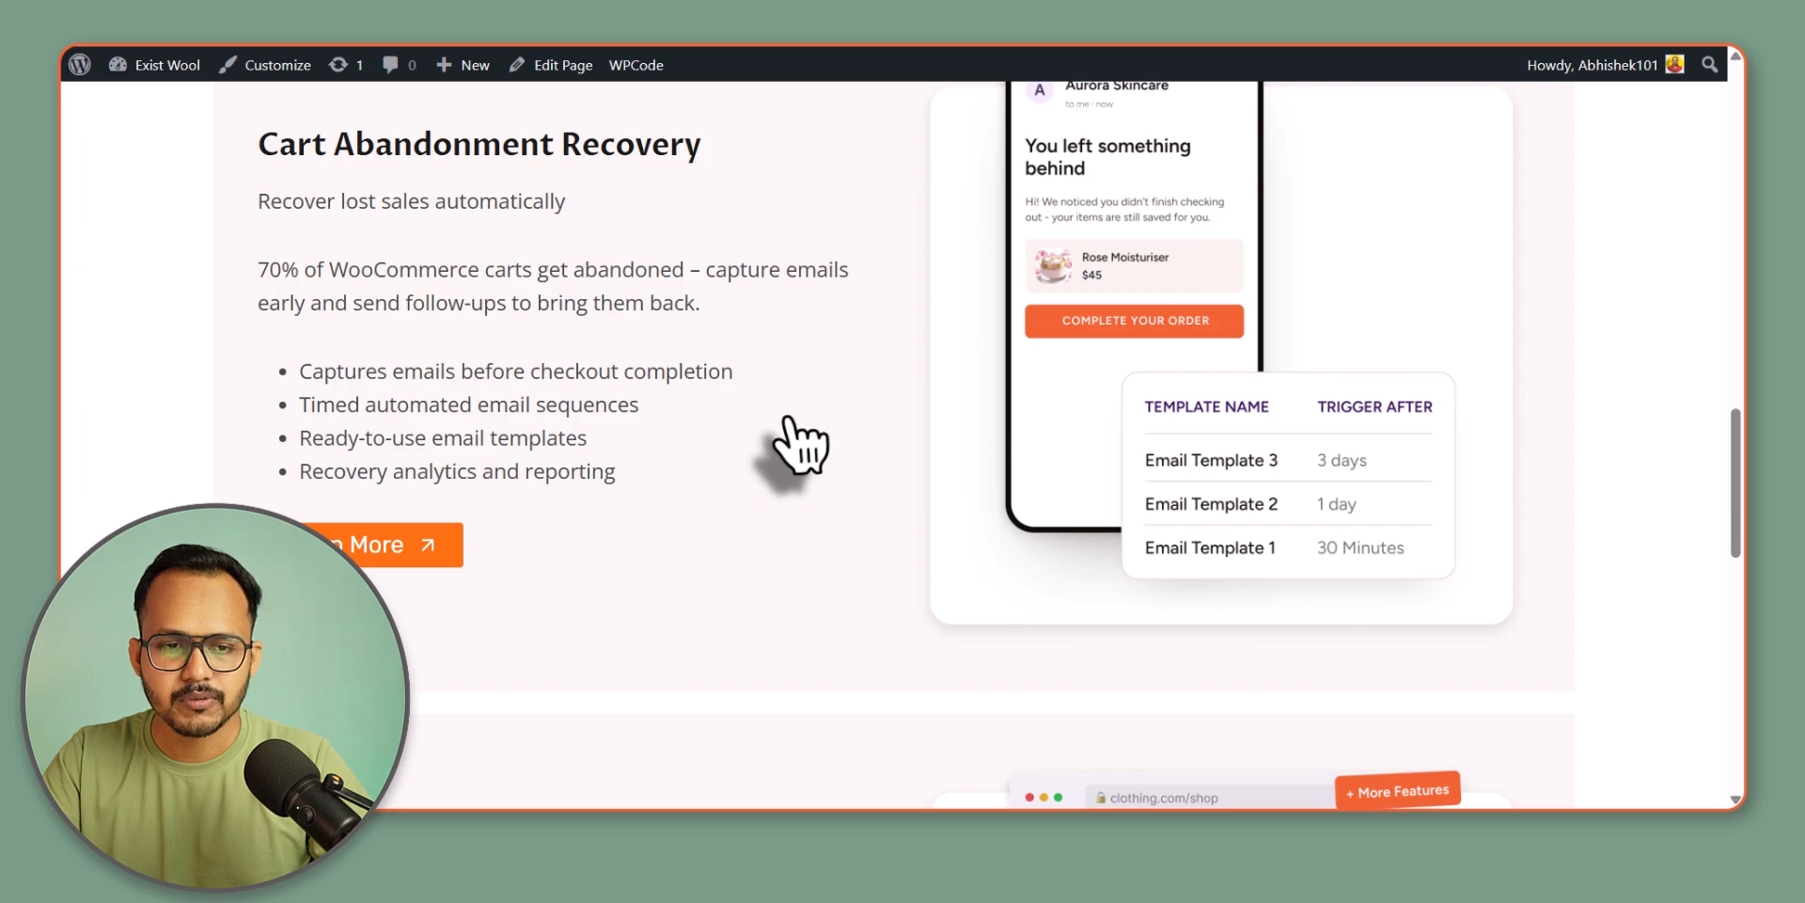
scroll(714, 437, up, 2)
scroll(1034, 541, up, 5)
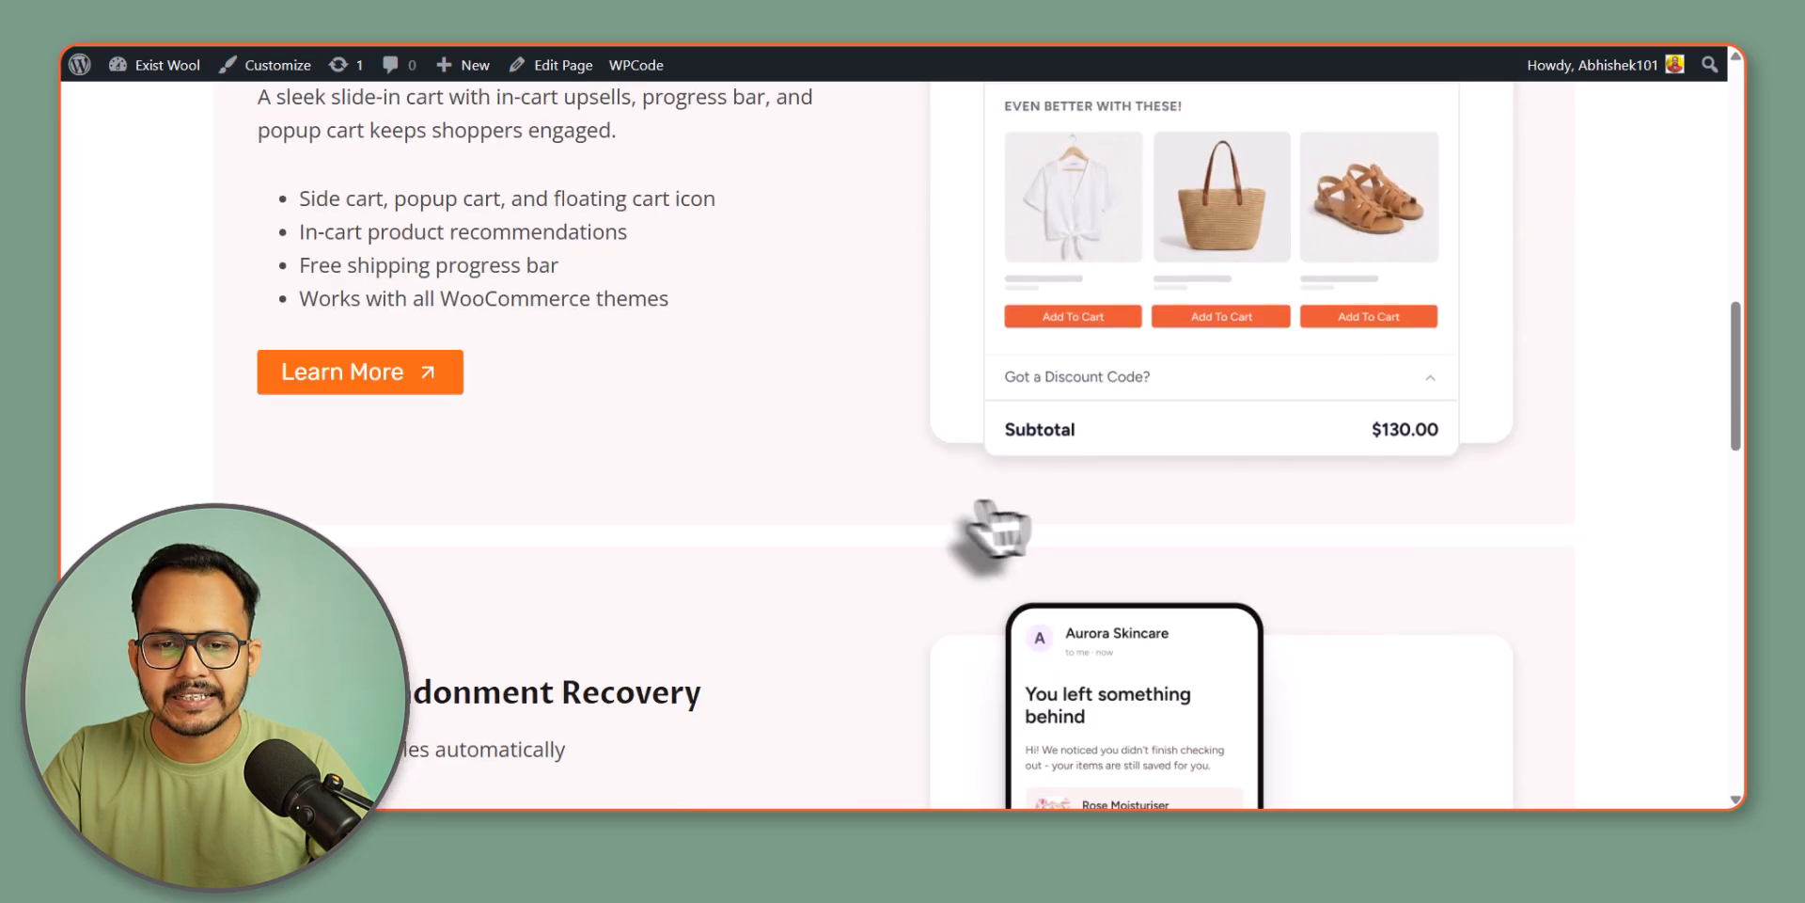
scroll(828, 531, up, 10)
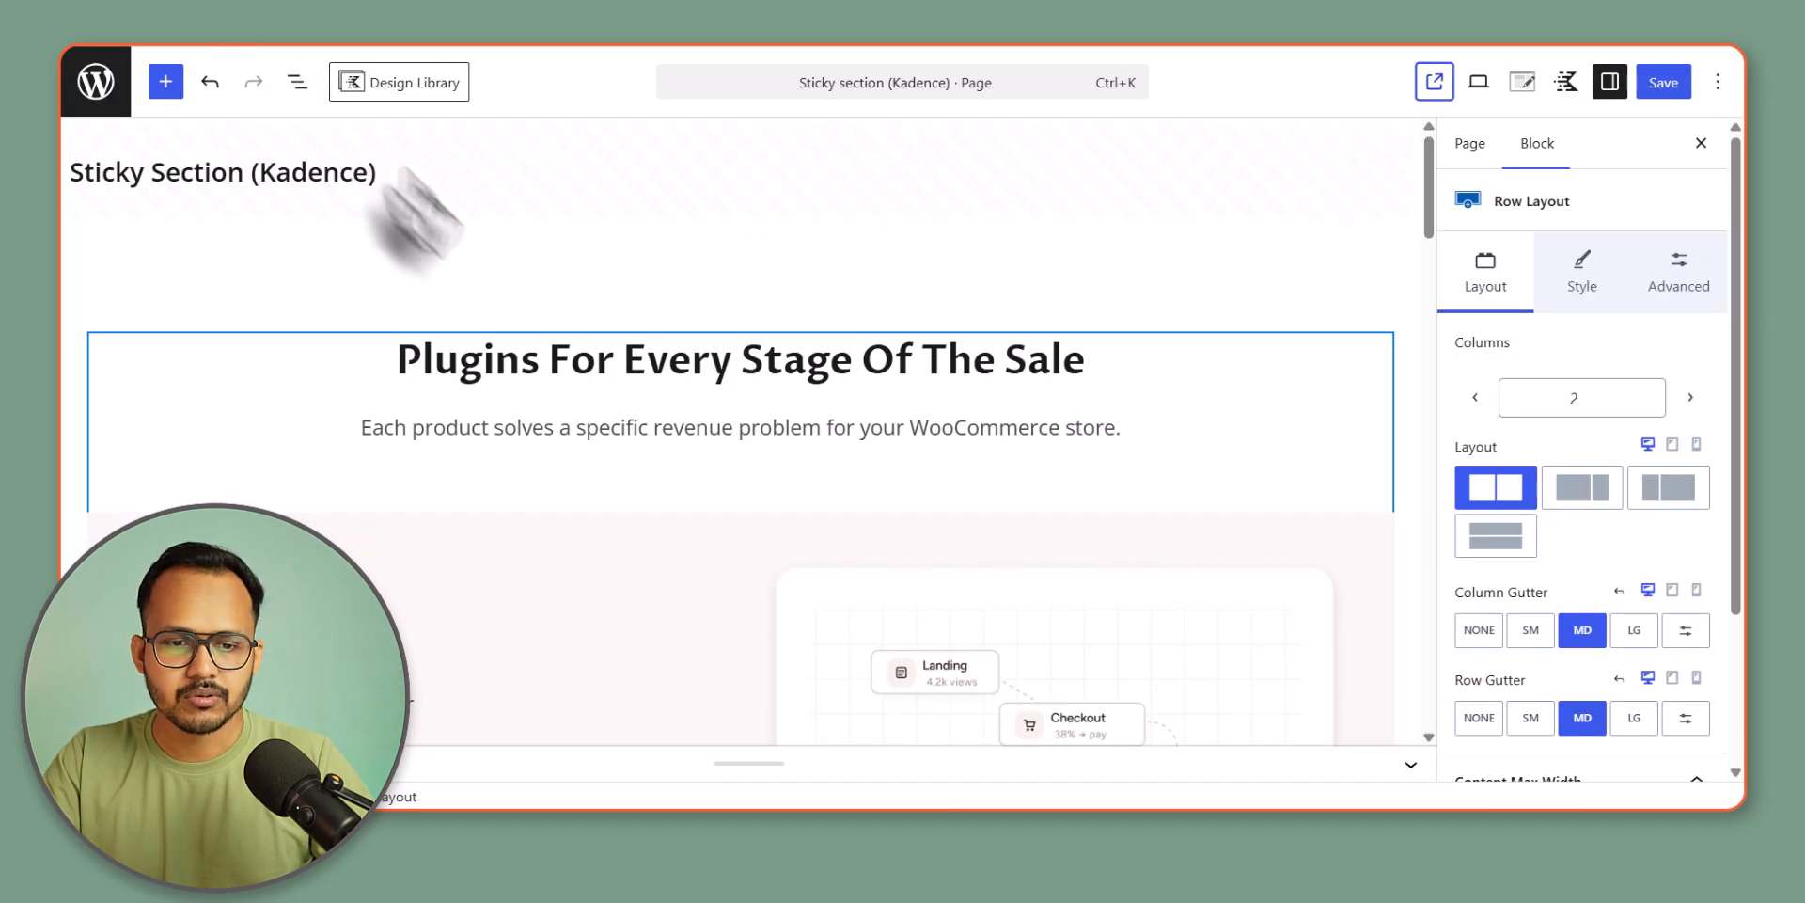
- Return to the page editor and insert the reusable Testimonials pattern below the outer Row Layout
click(1354, 316)
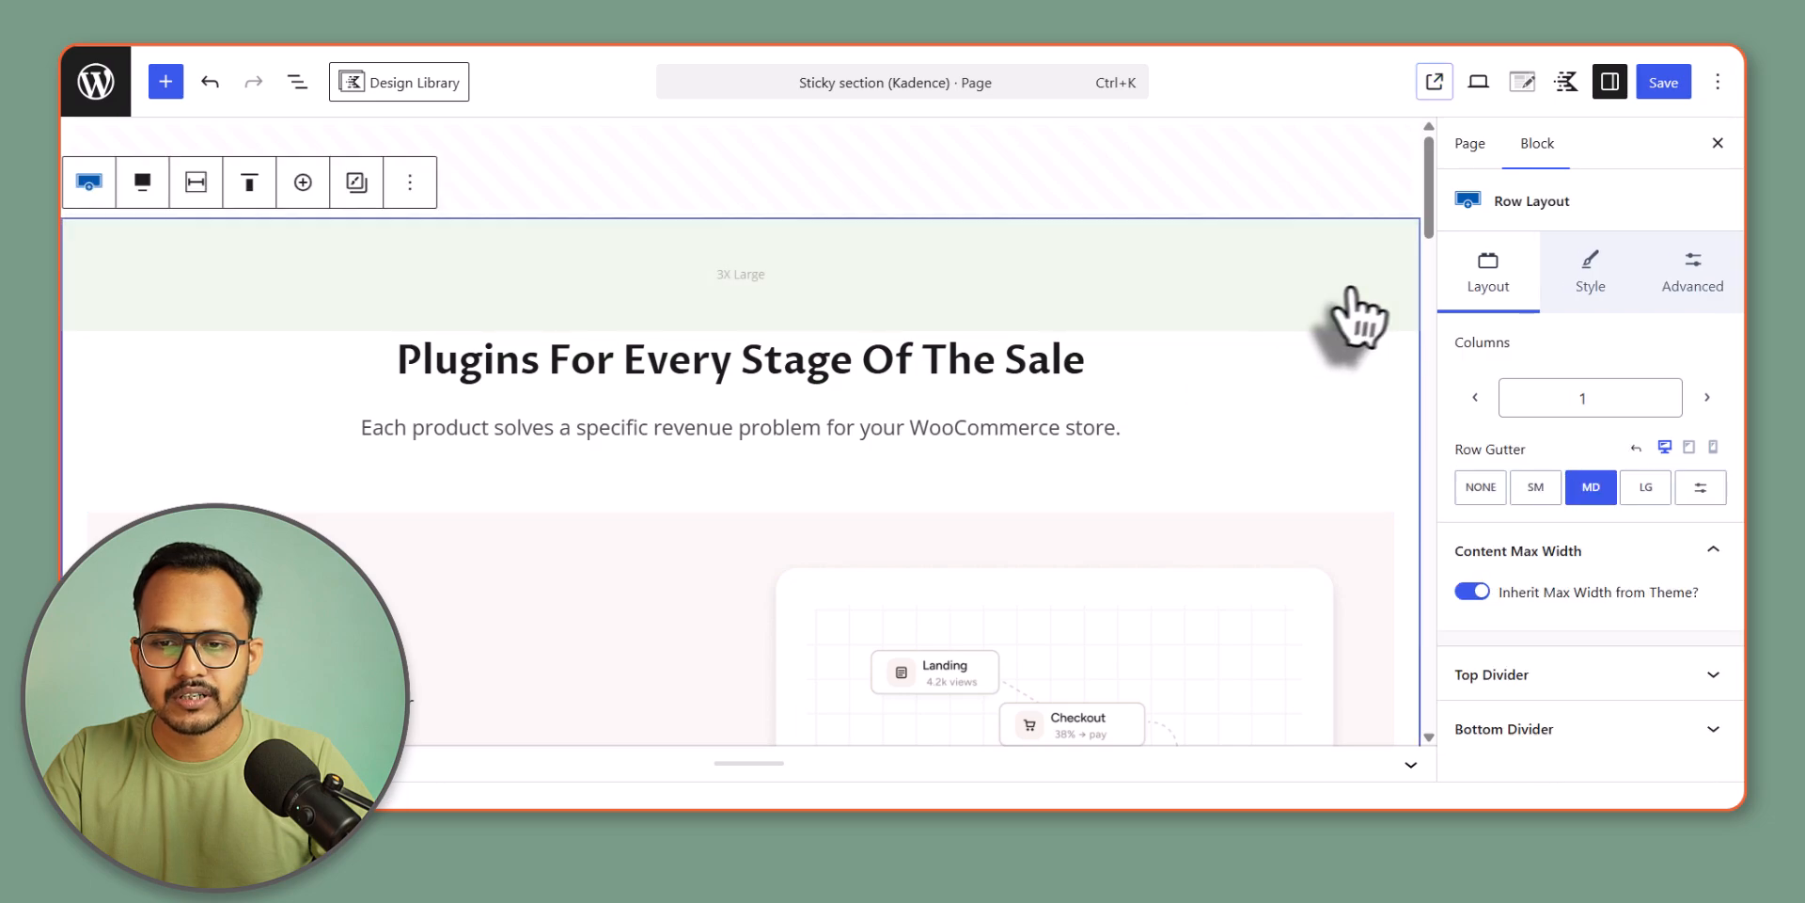
scroll(917, 395, down, 15)
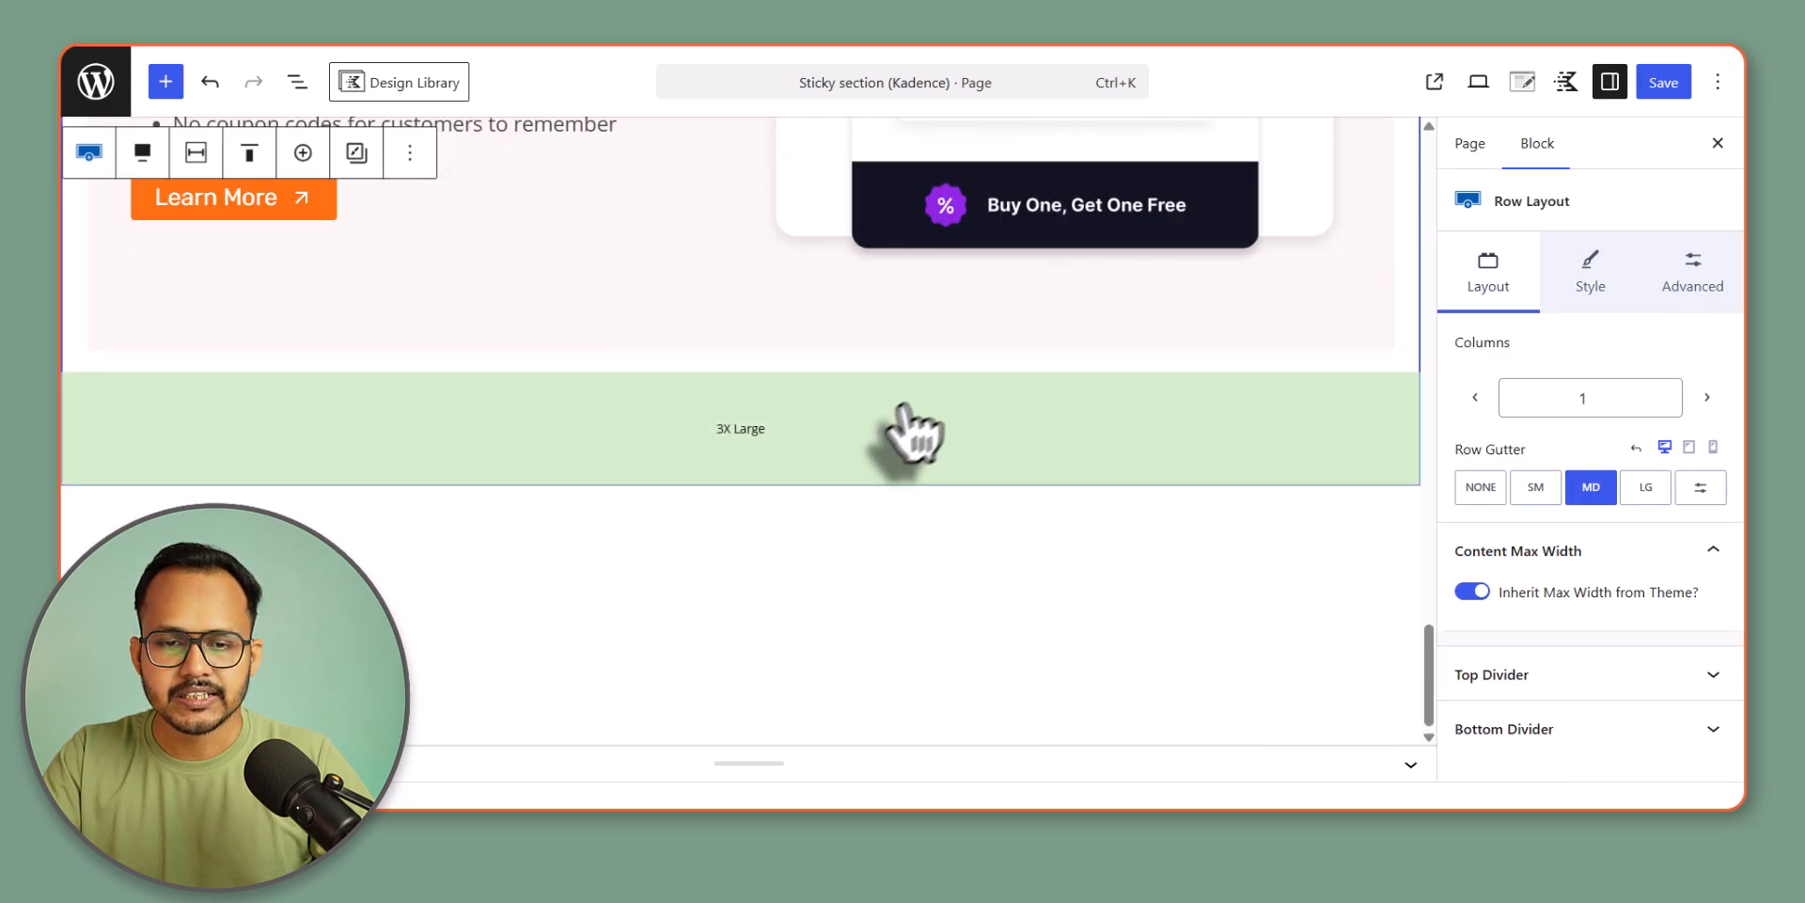
click(294, 527)
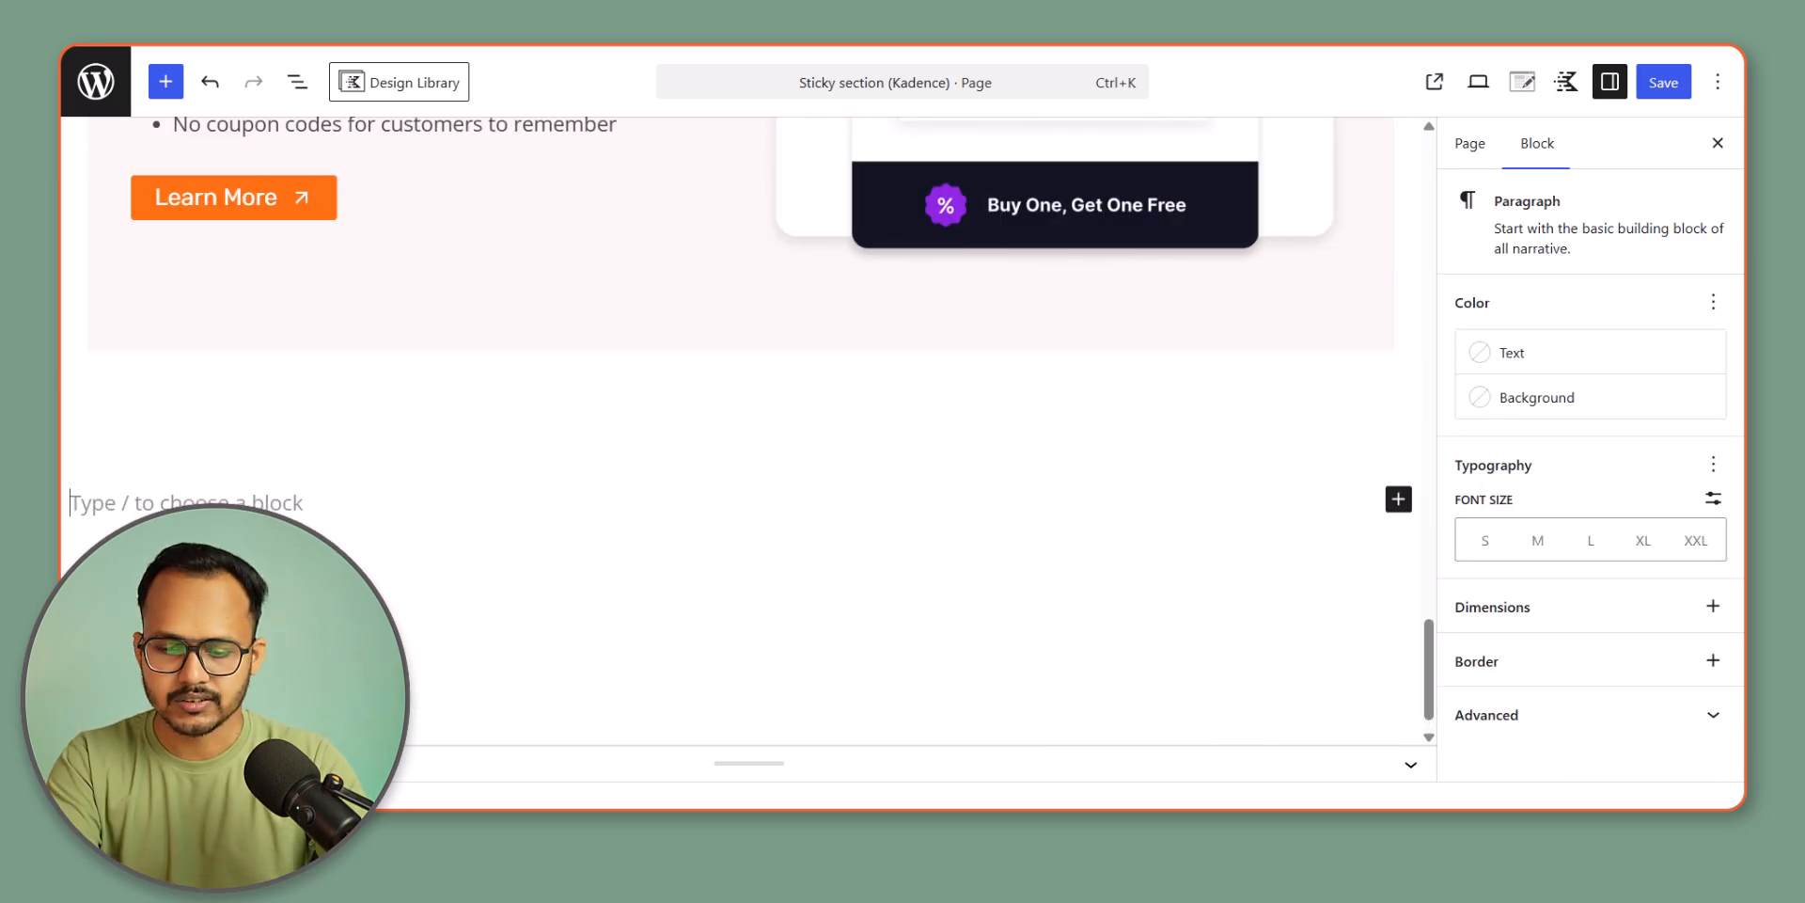
text(/test)
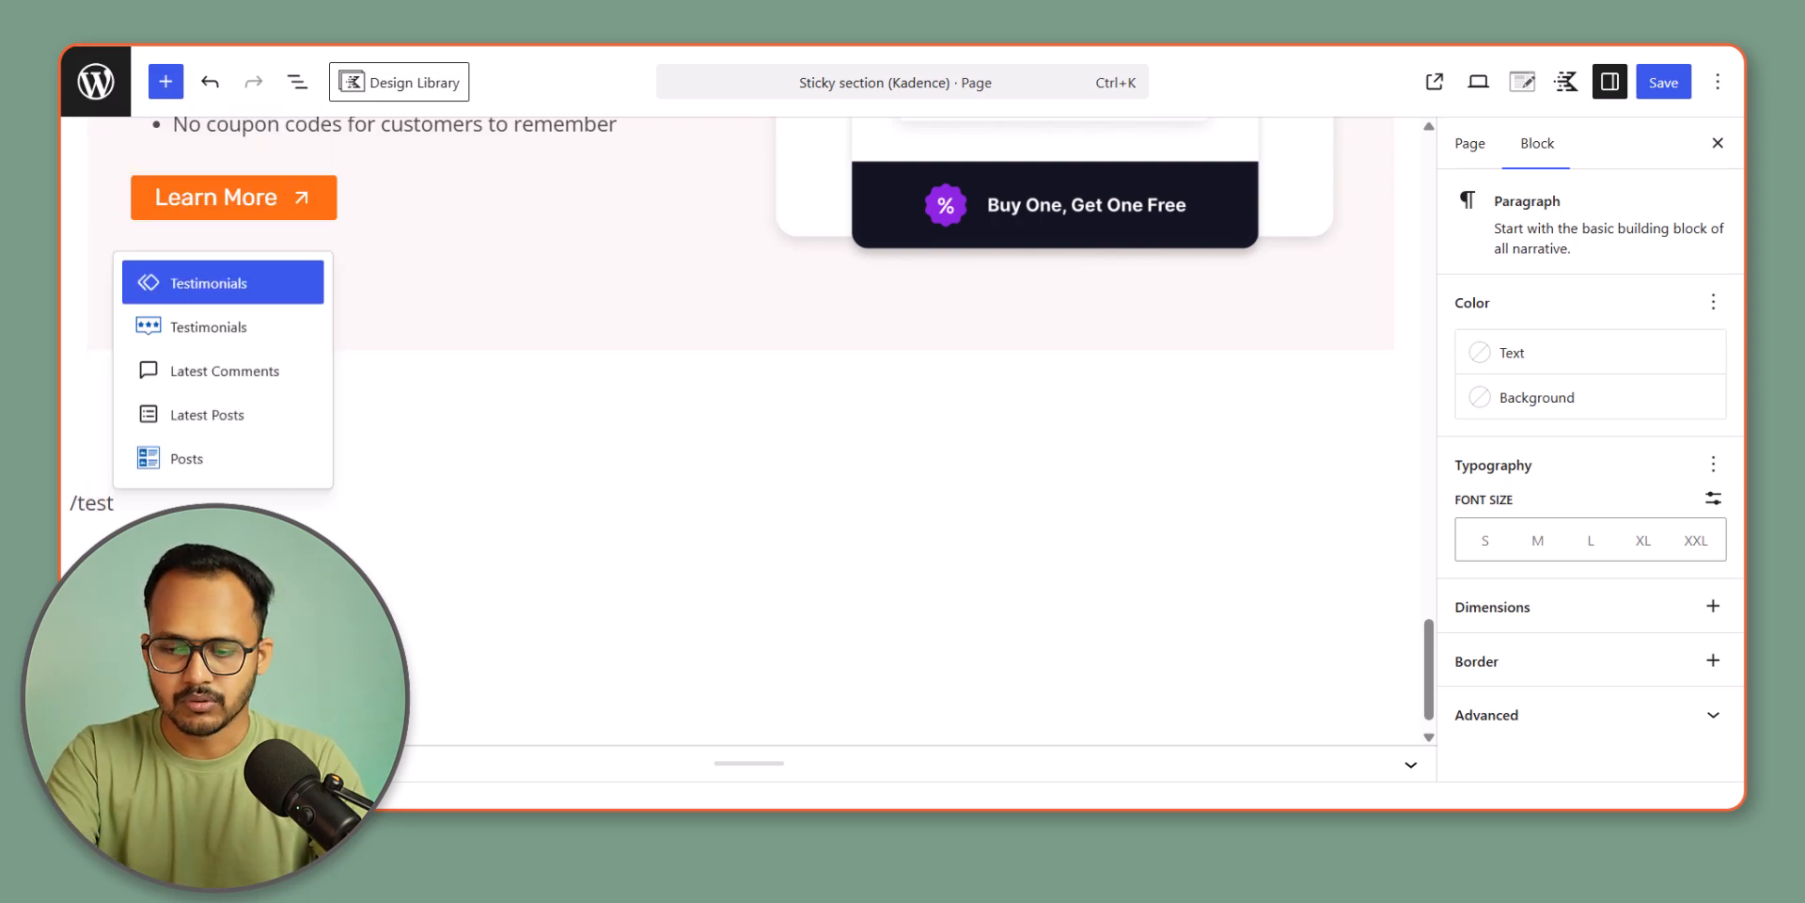
key(Return)
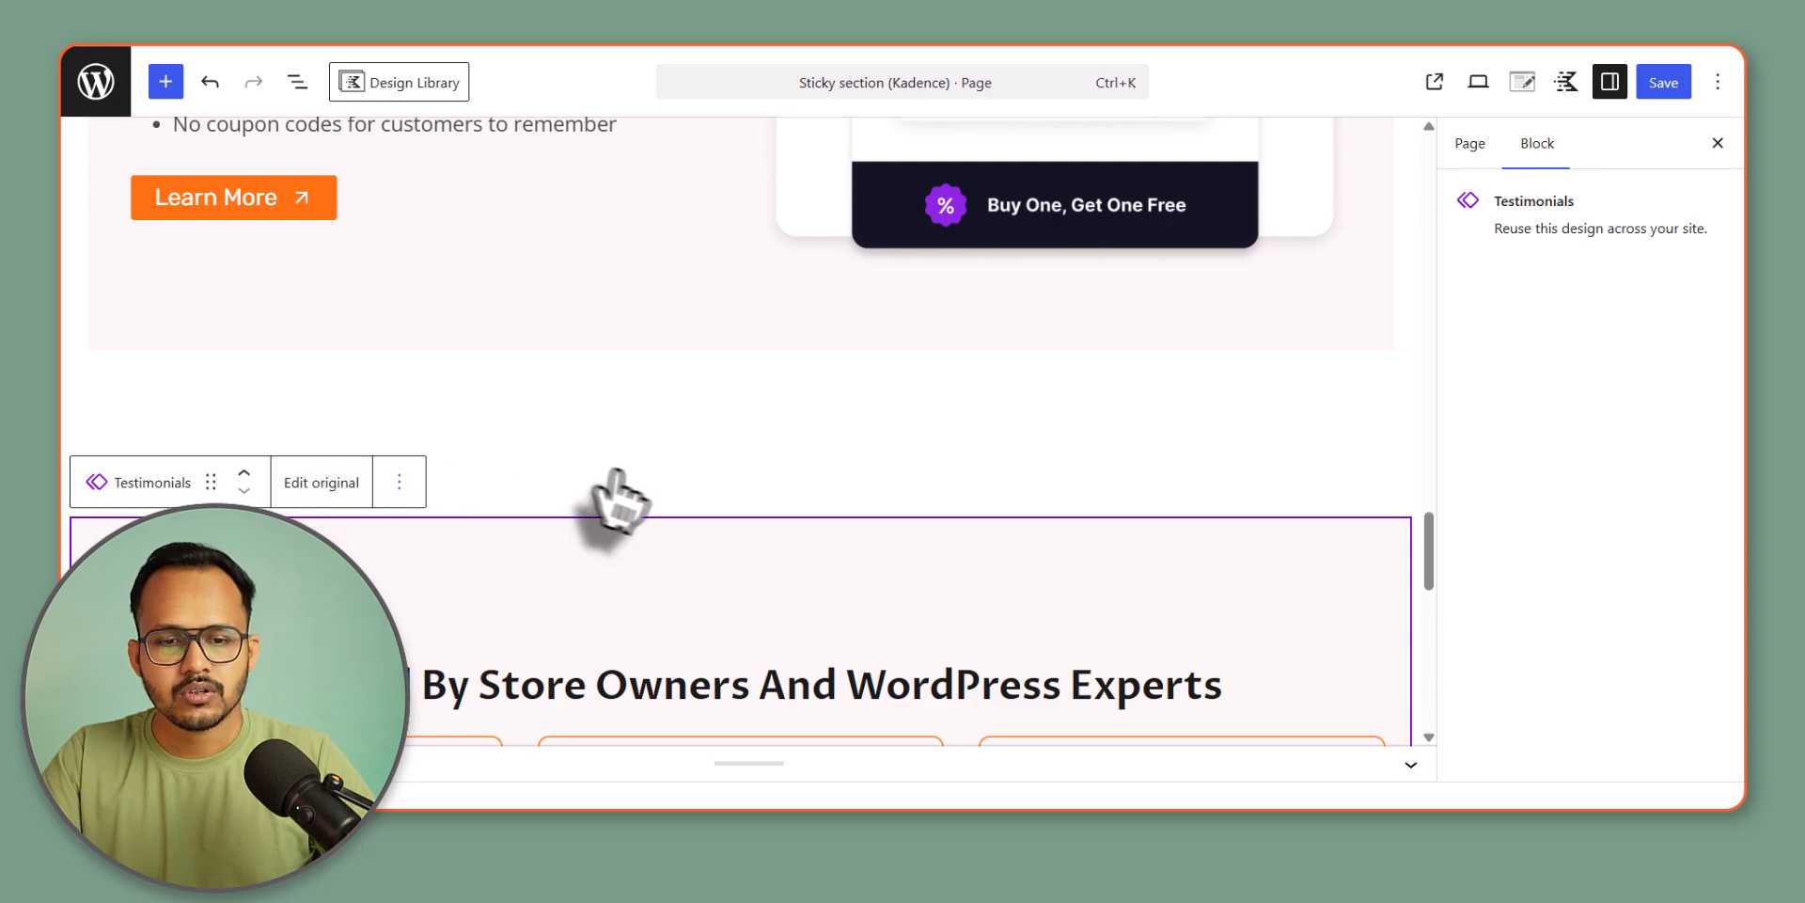
scroll(738, 621, down, 5)
scroll(935, 596, up, 5)
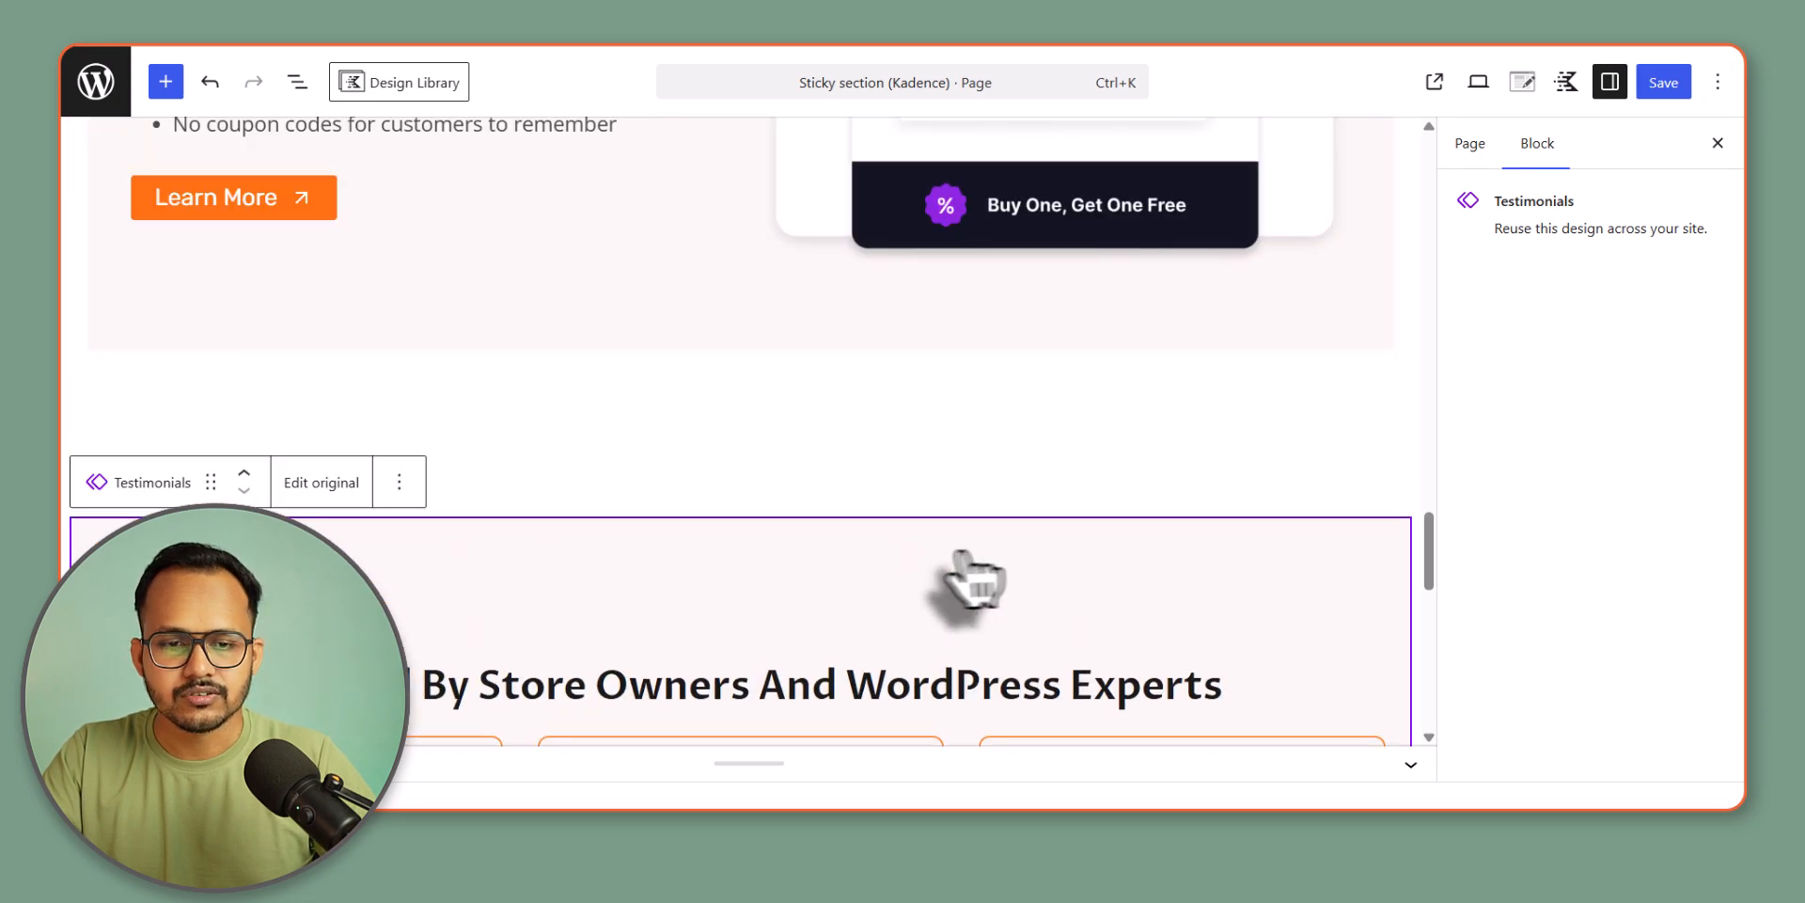
- Select the CartFlows Row Layout and show the page's block structure in the List View
click(896, 451)
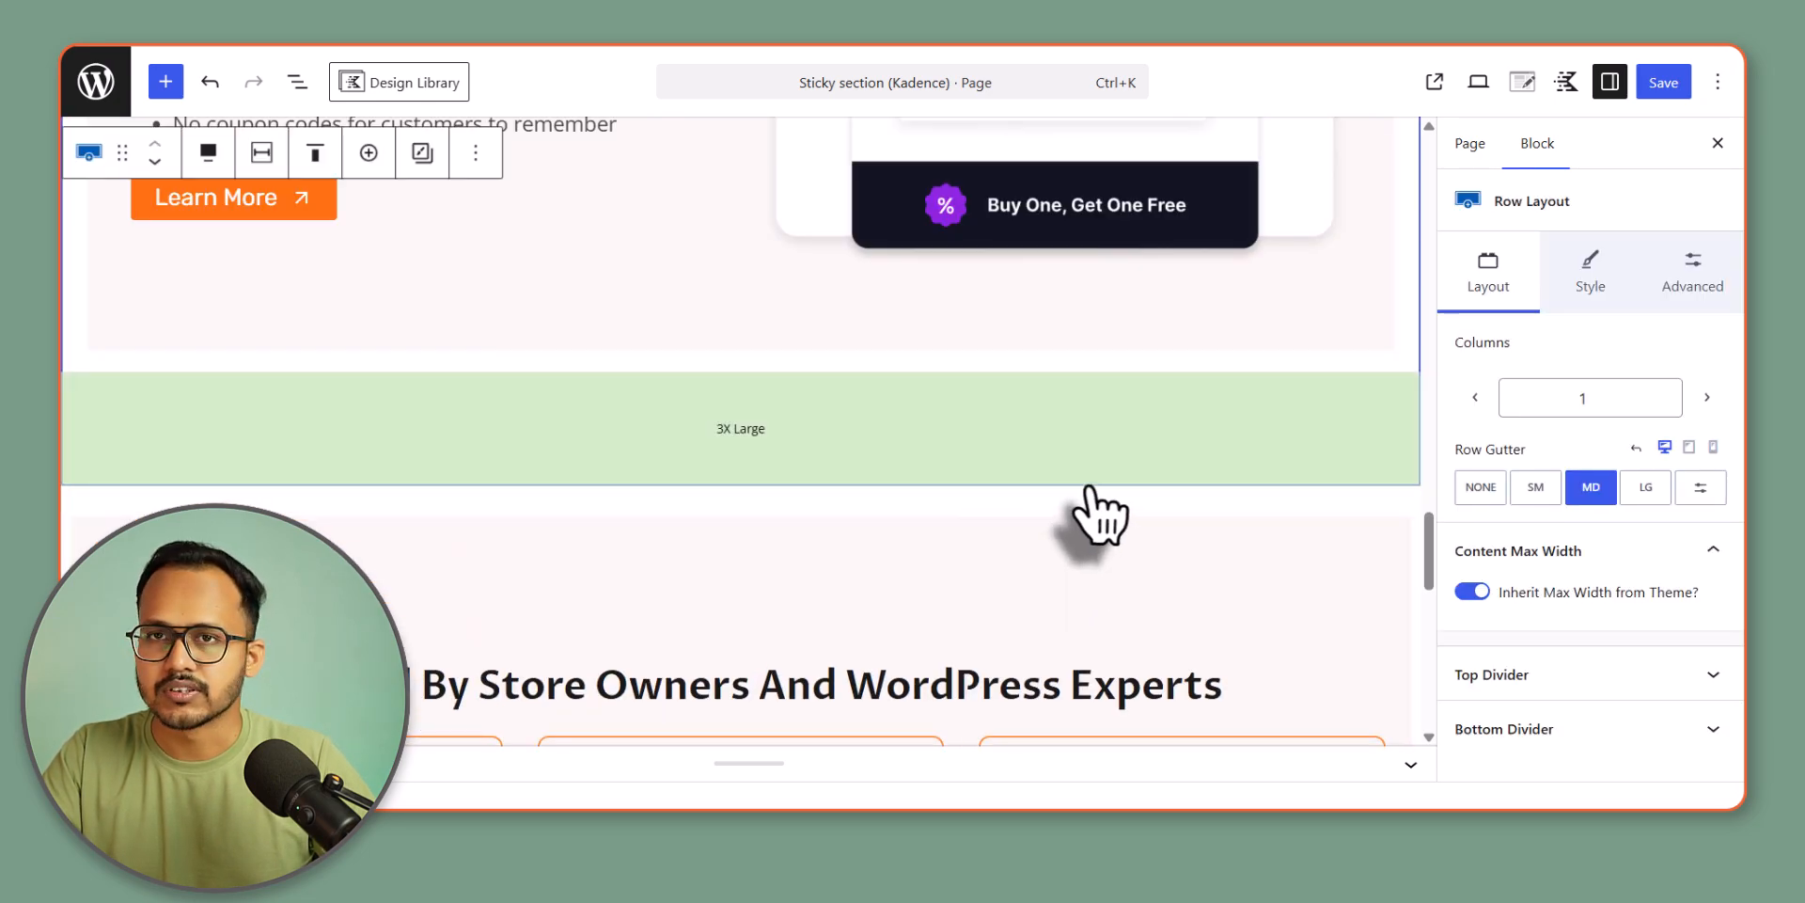
scroll(1095, 512, up, 10)
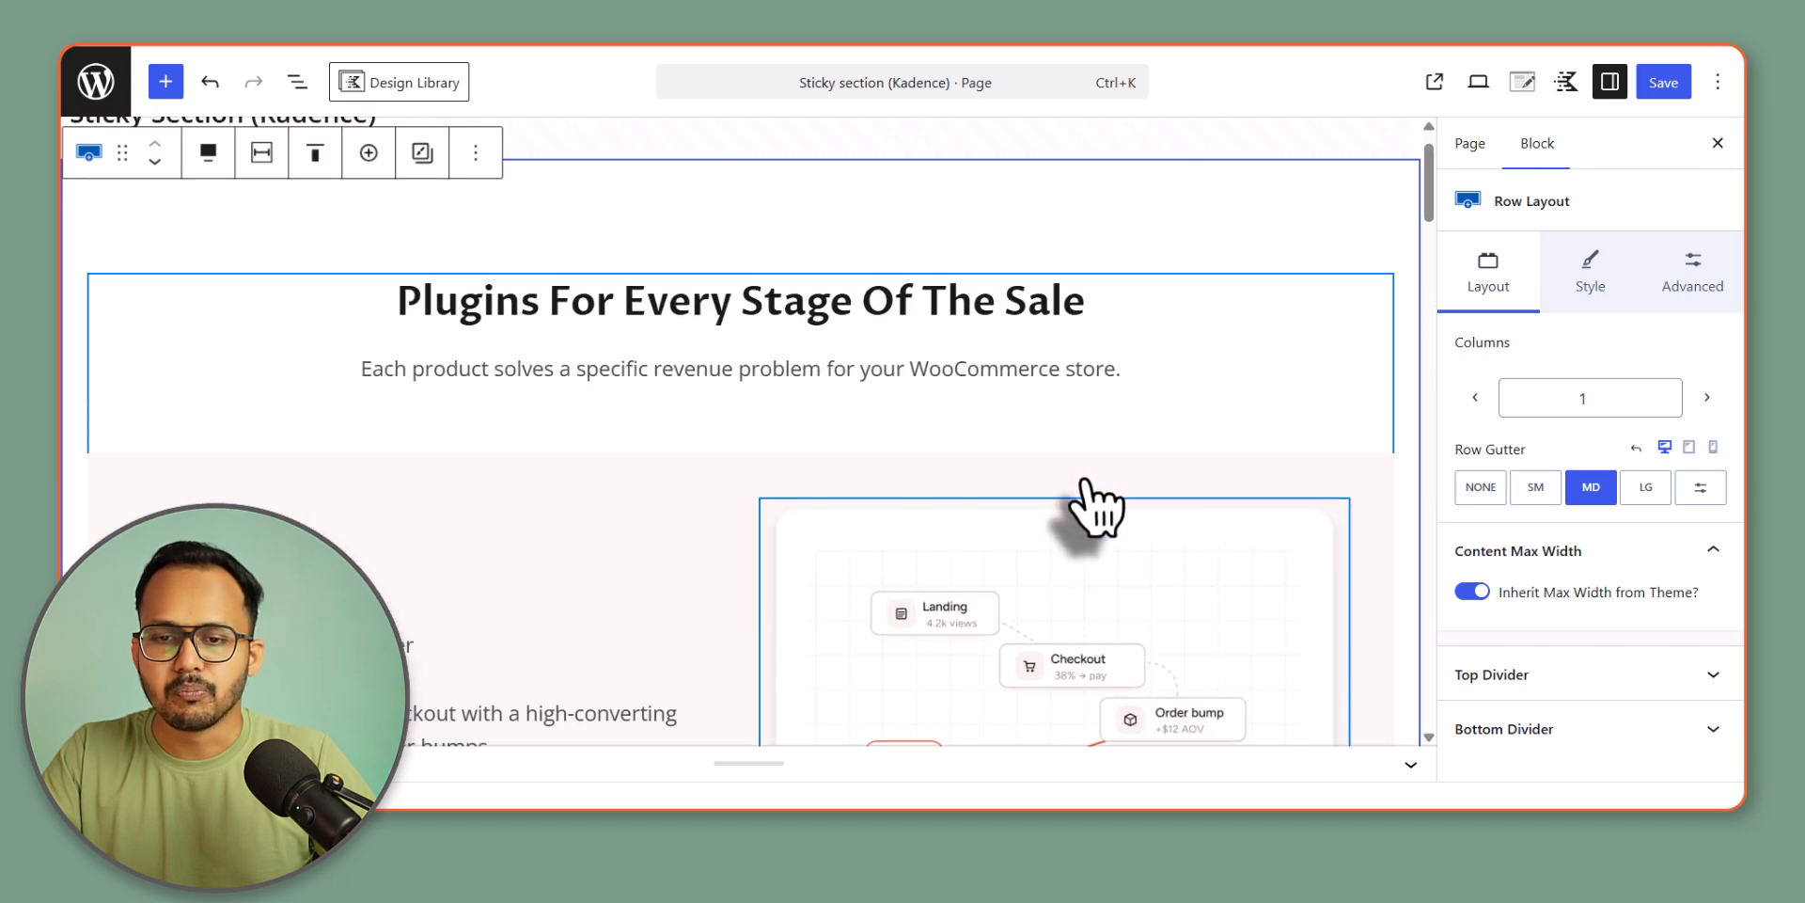
scroll(1086, 485, down, 1)
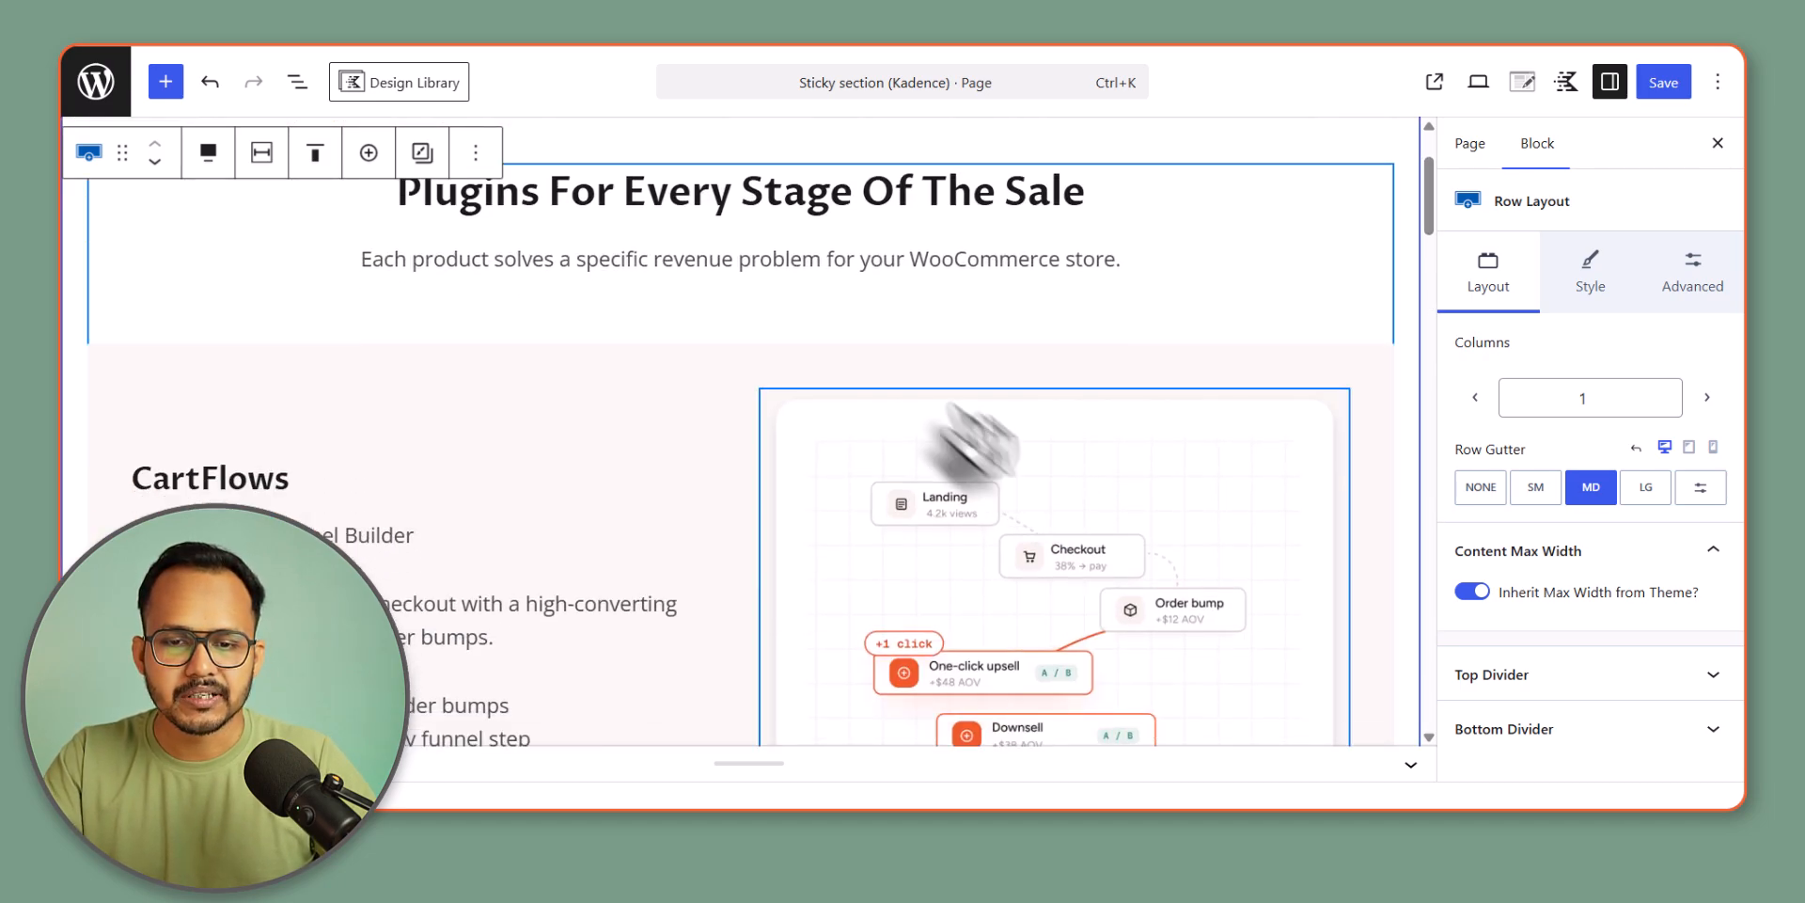
click(823, 386)
click(297, 82)
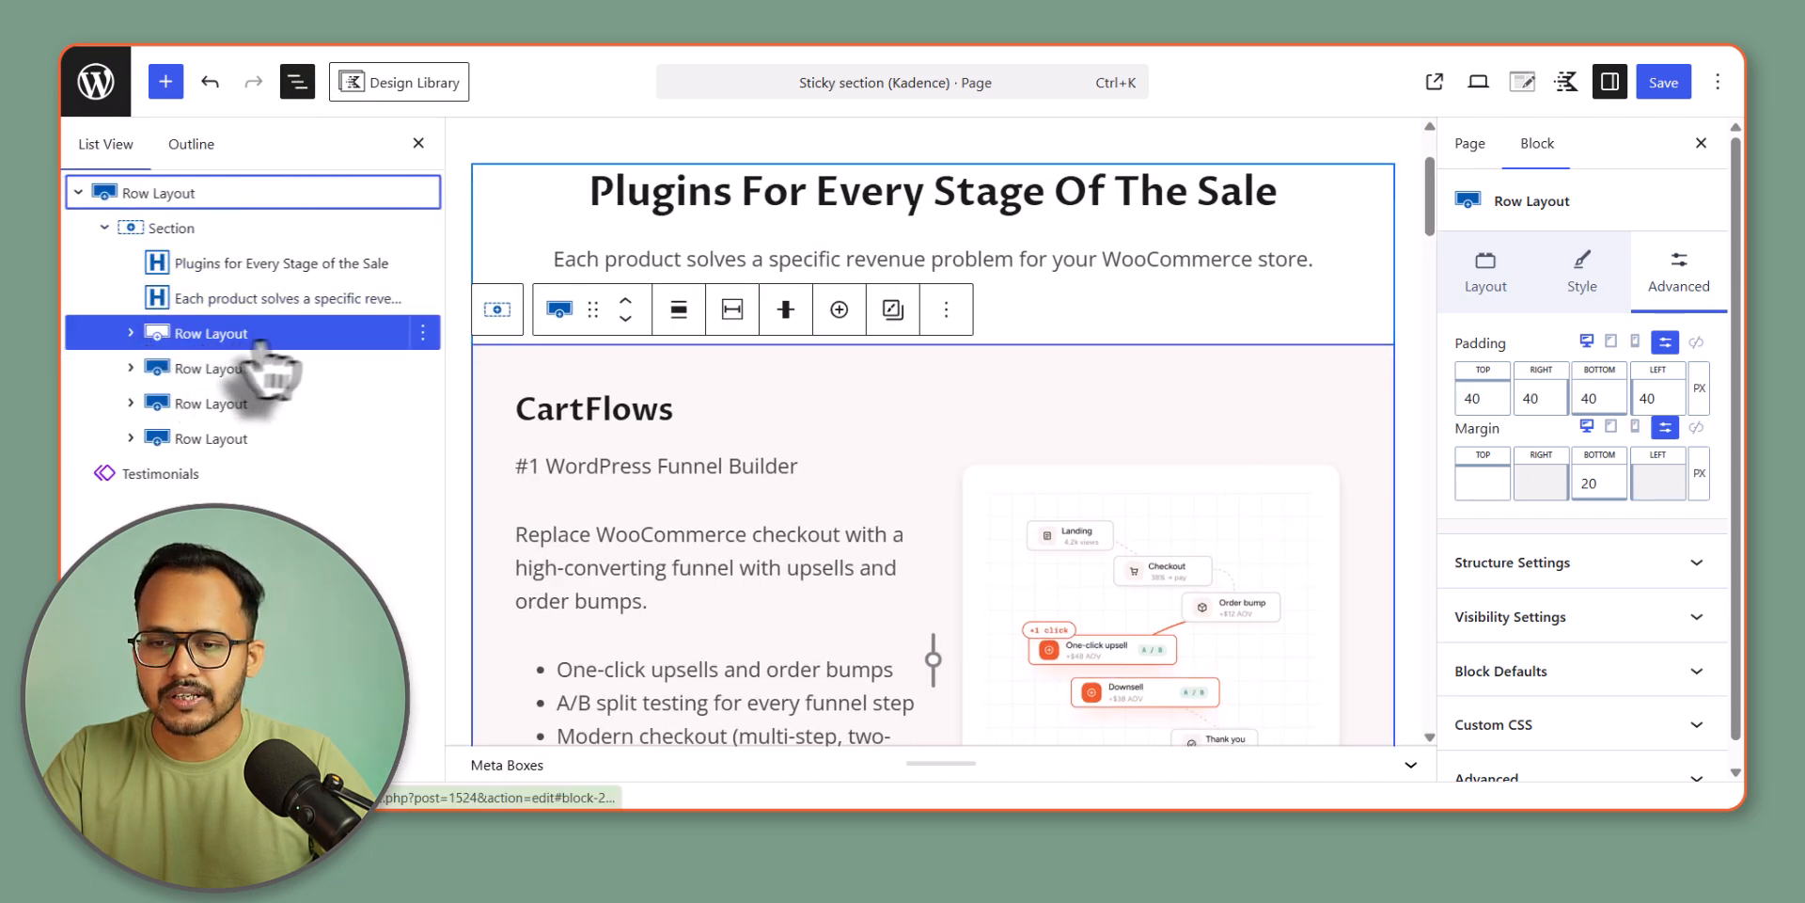
- Add custom CSS to the CartFlows Row Layout's selector rule with position: sticky and top: 30px
click(1562, 724)
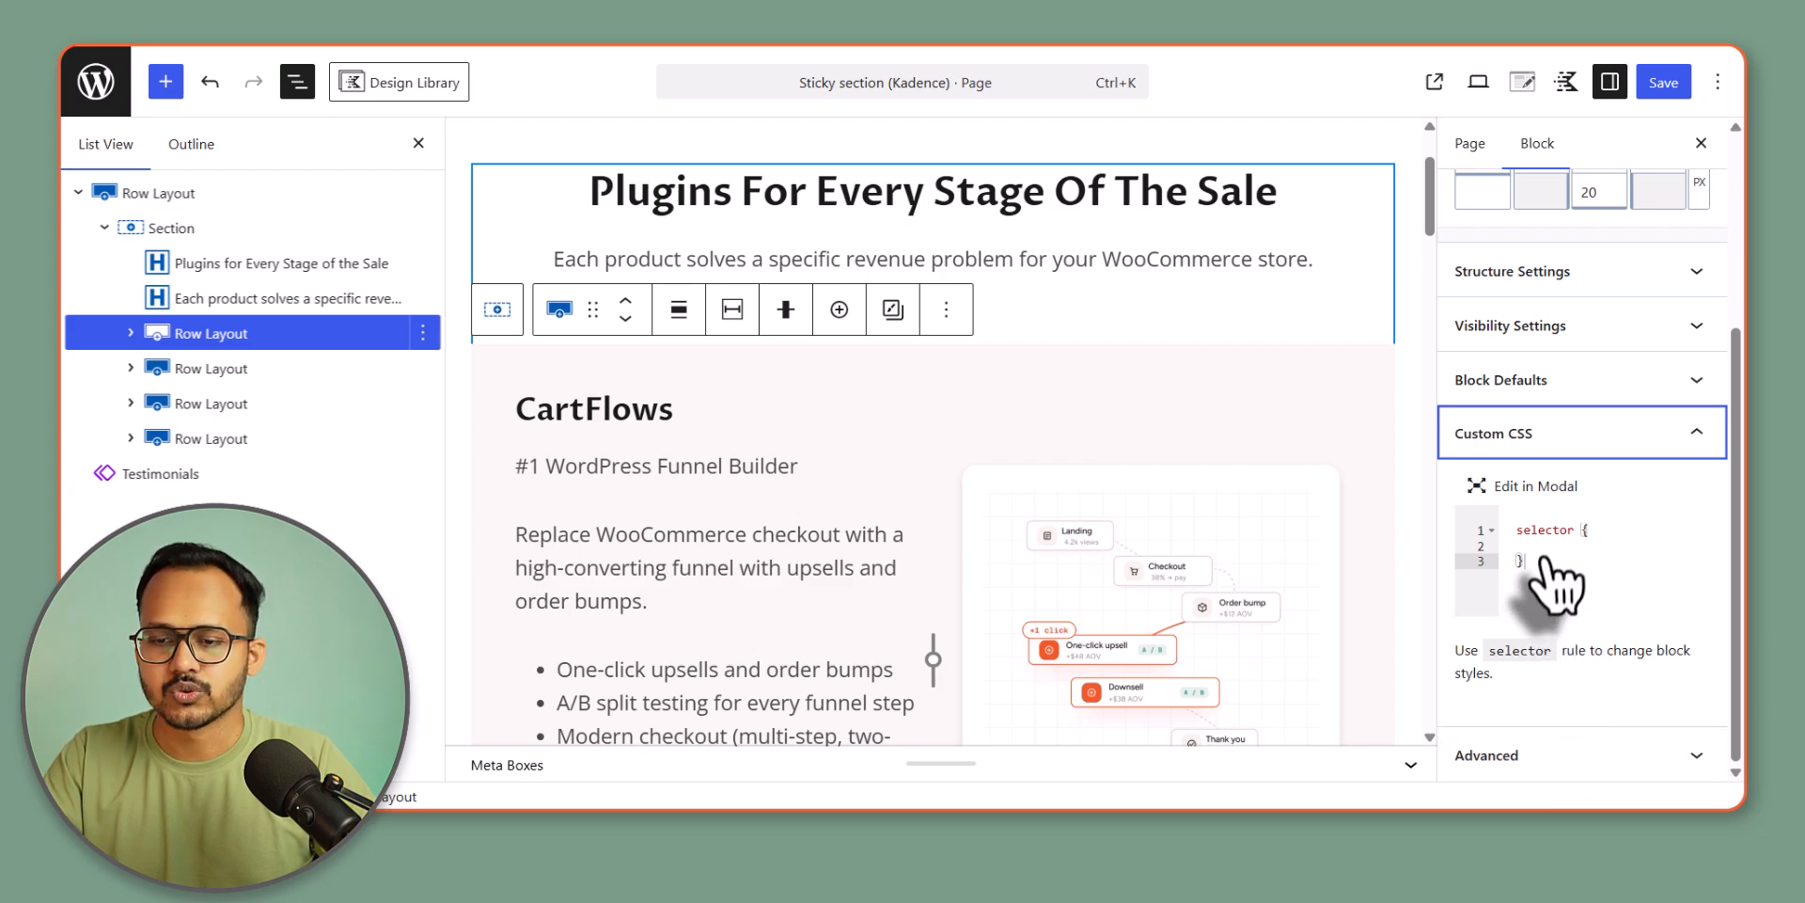
click(1608, 551)
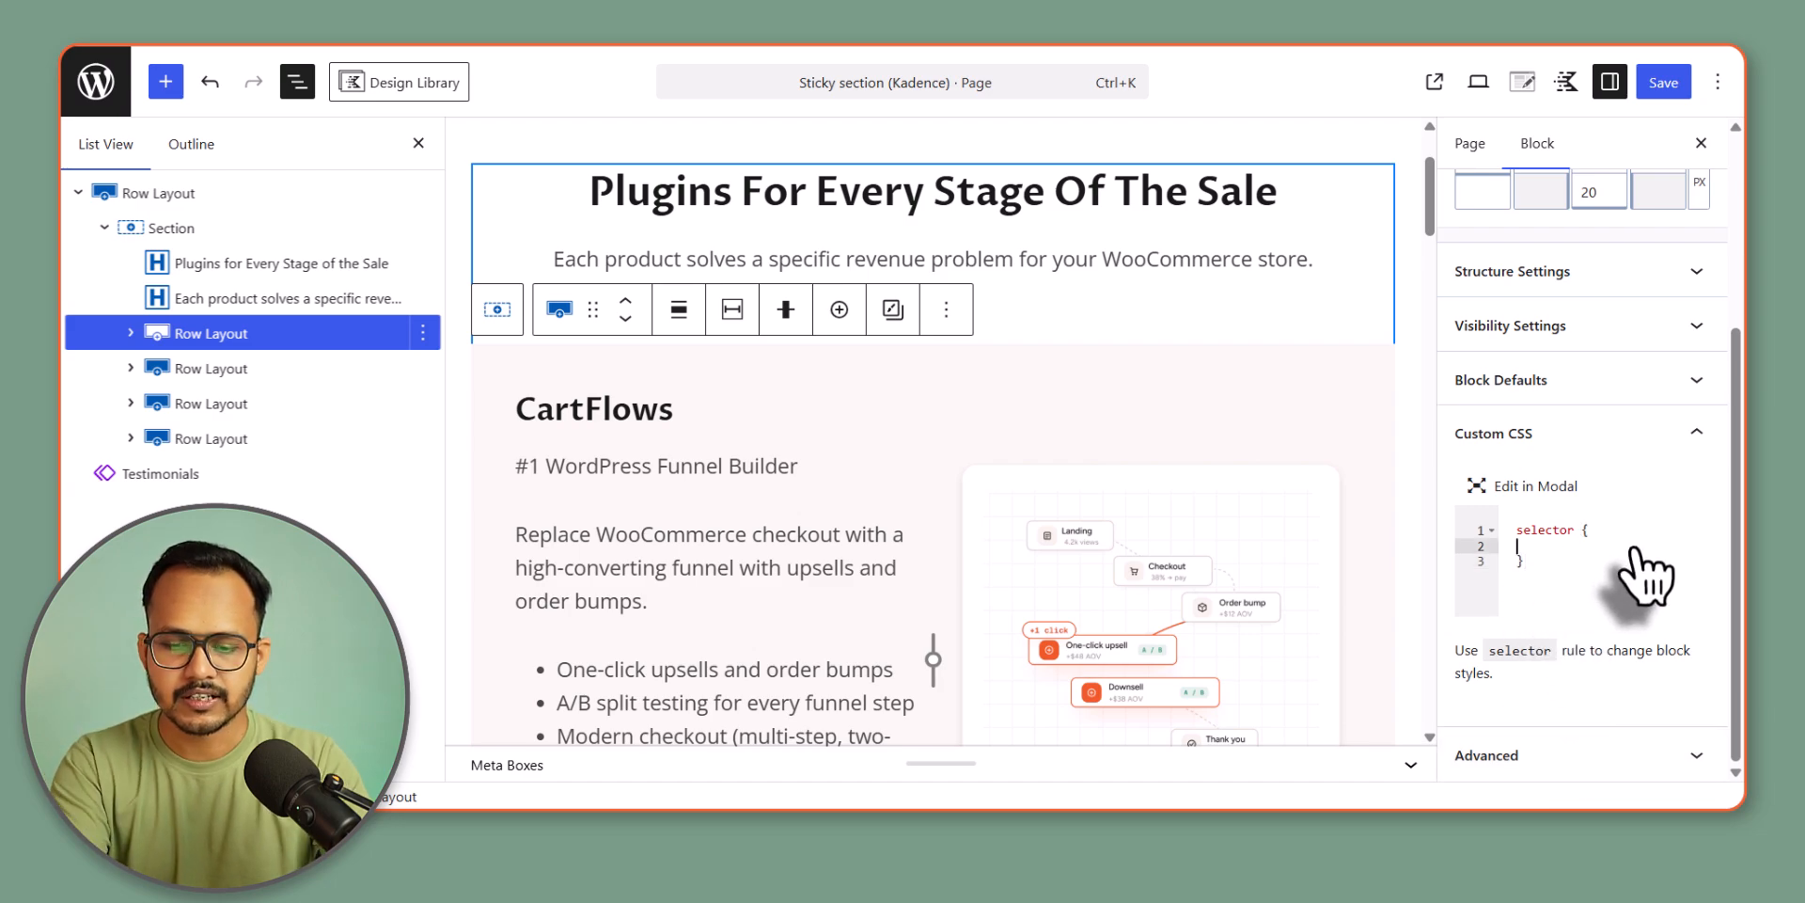
text(po)
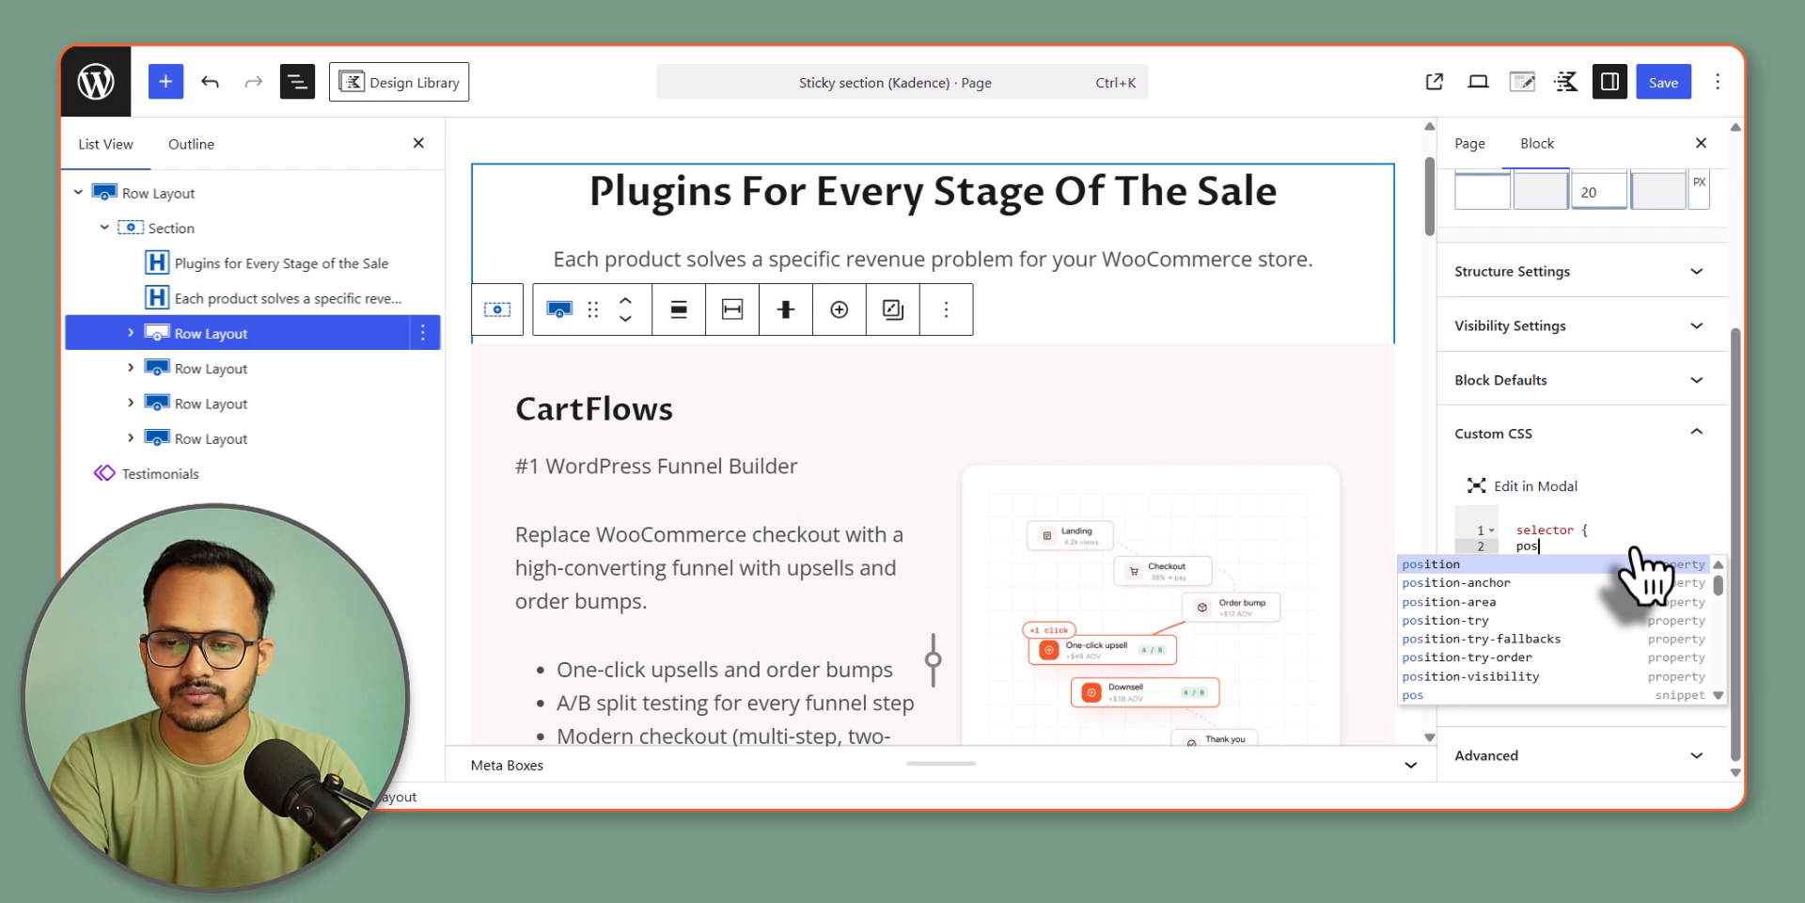
text(s)
key(Return)
text(sition: sti)
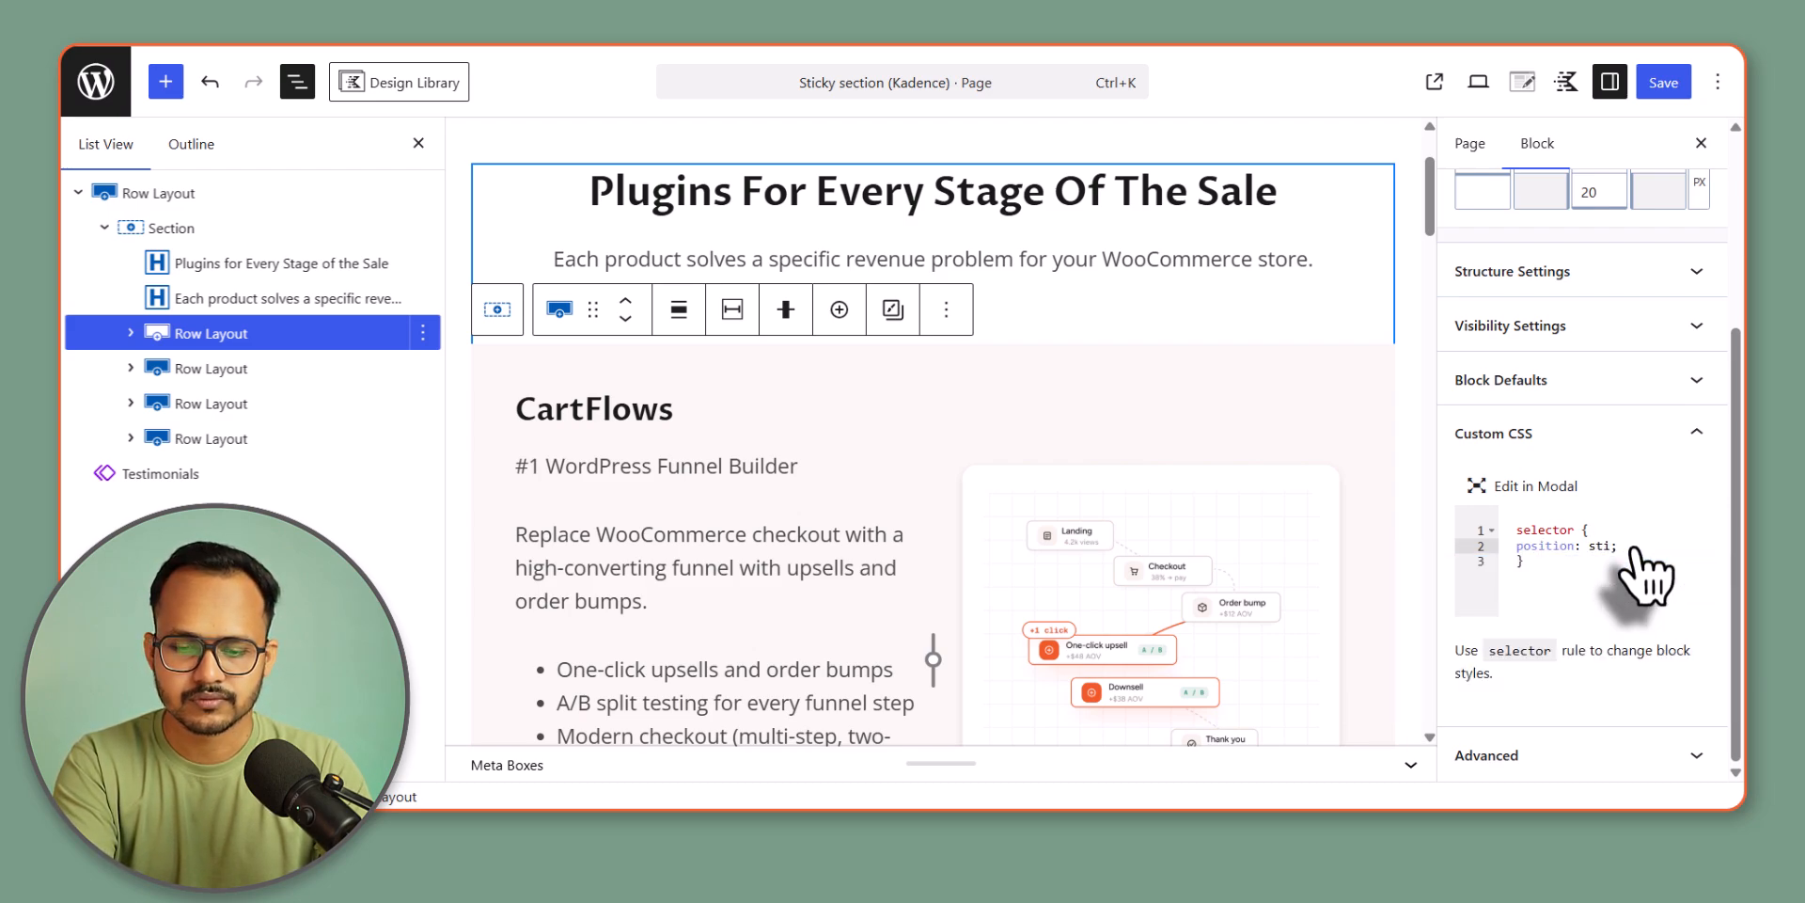
text(cky)
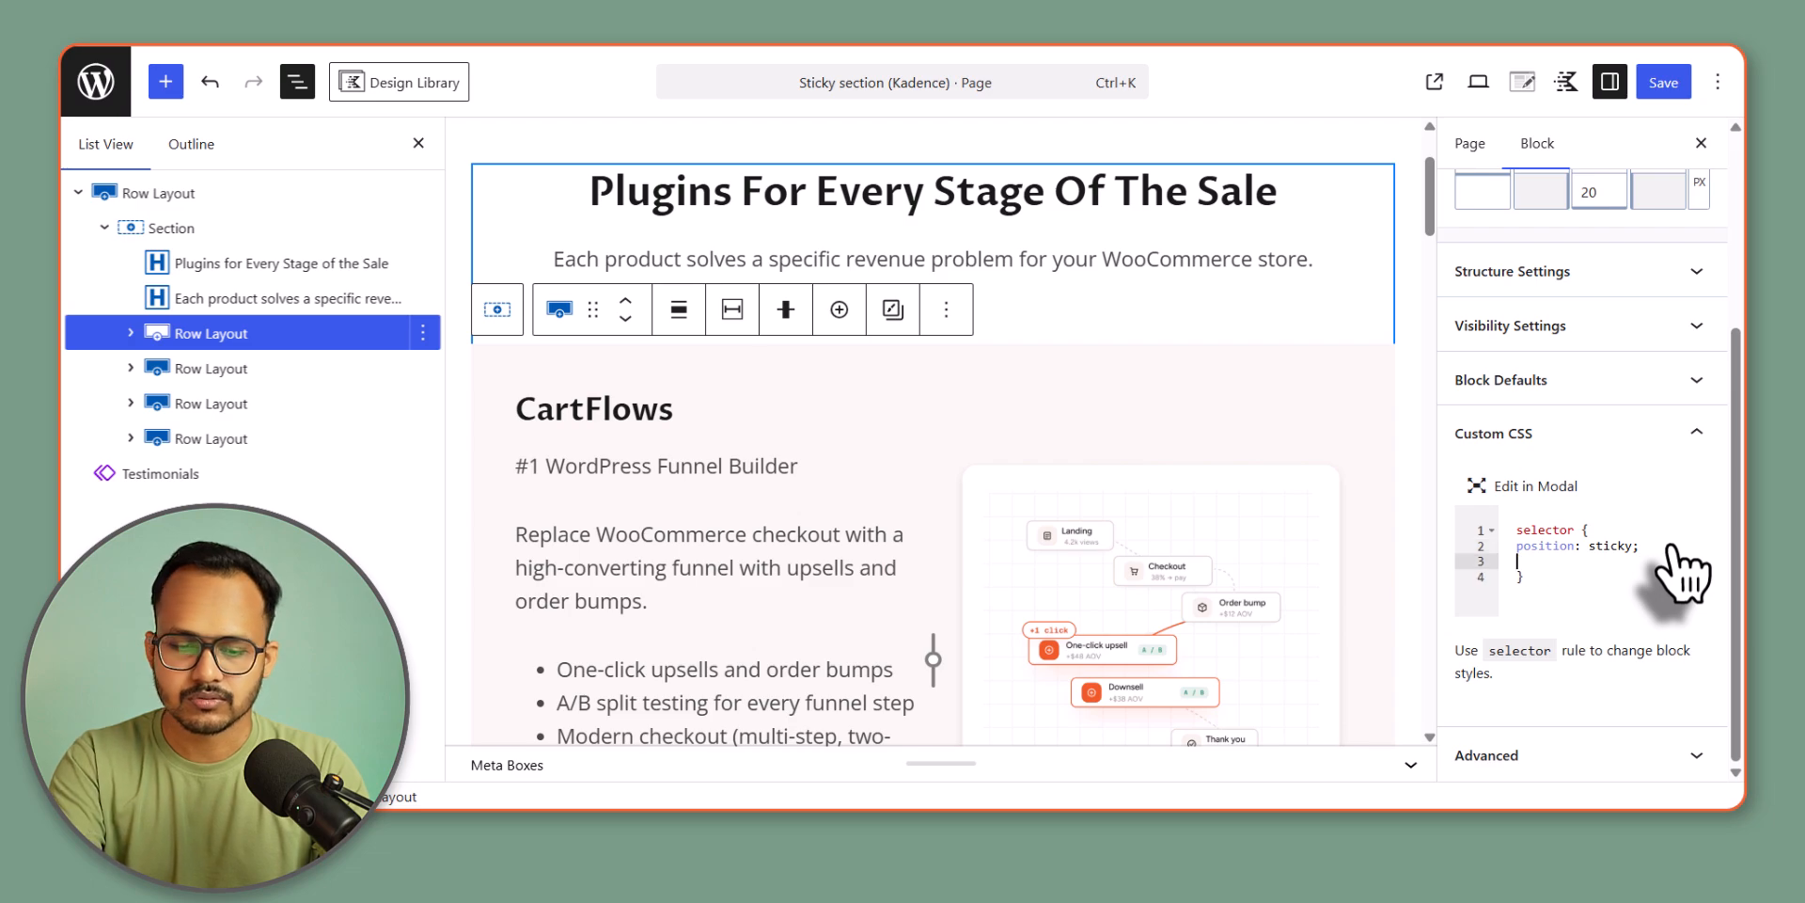
text(top: )
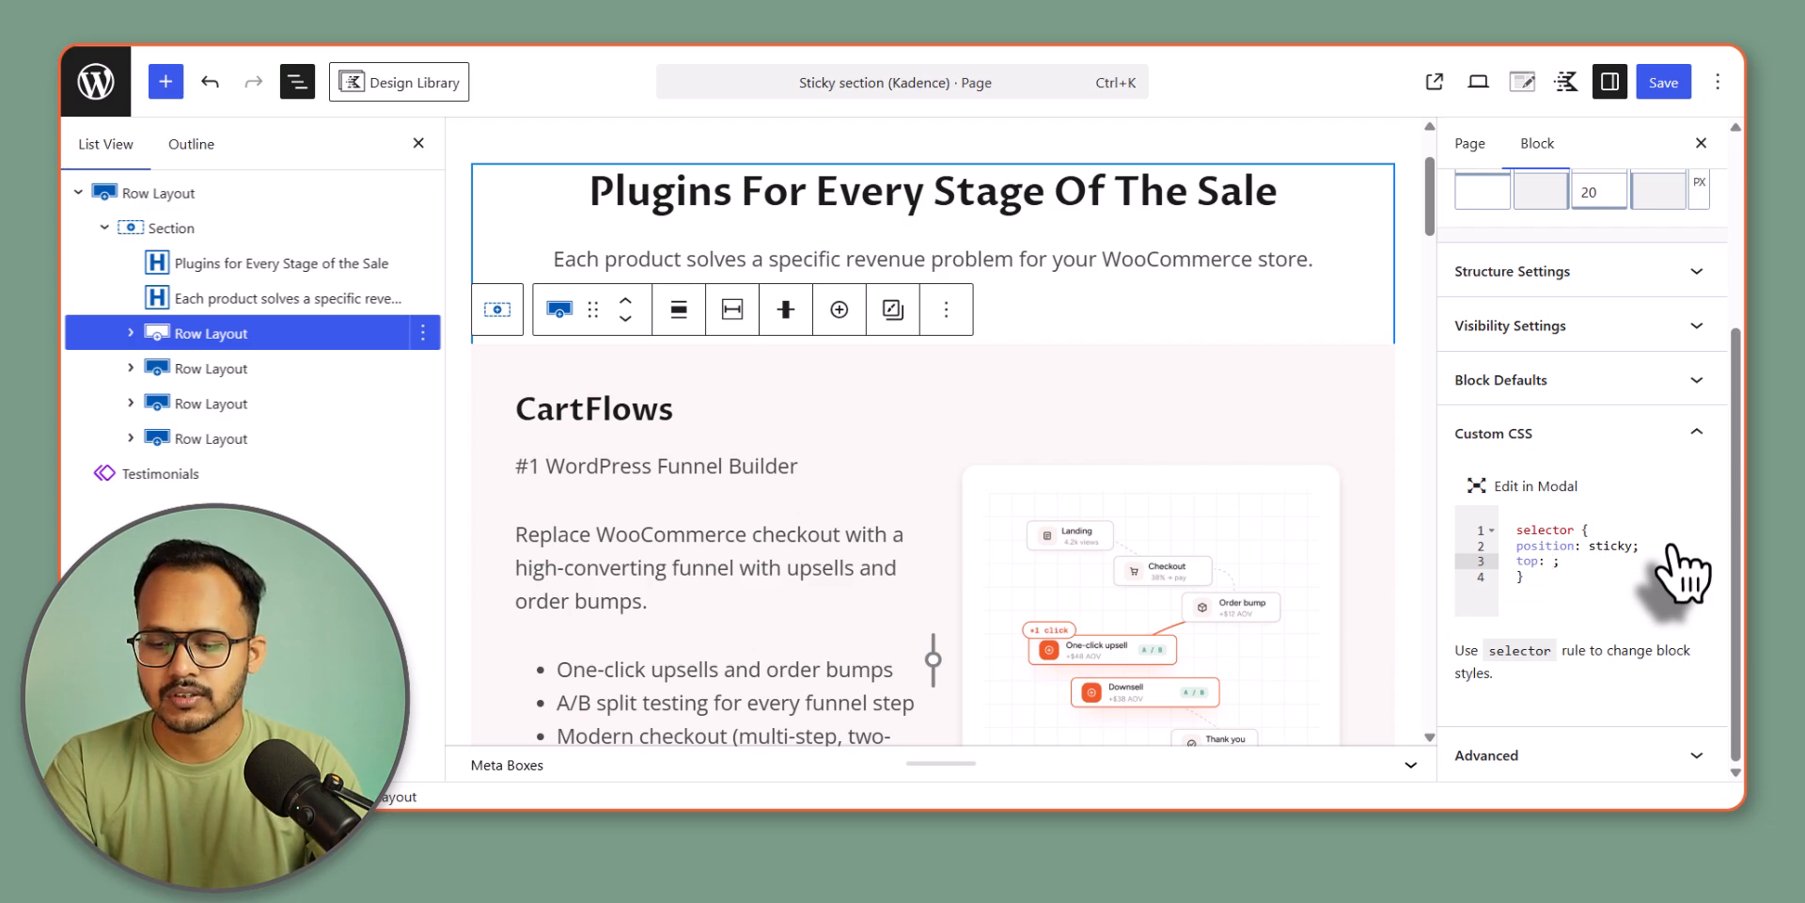
text(30px)
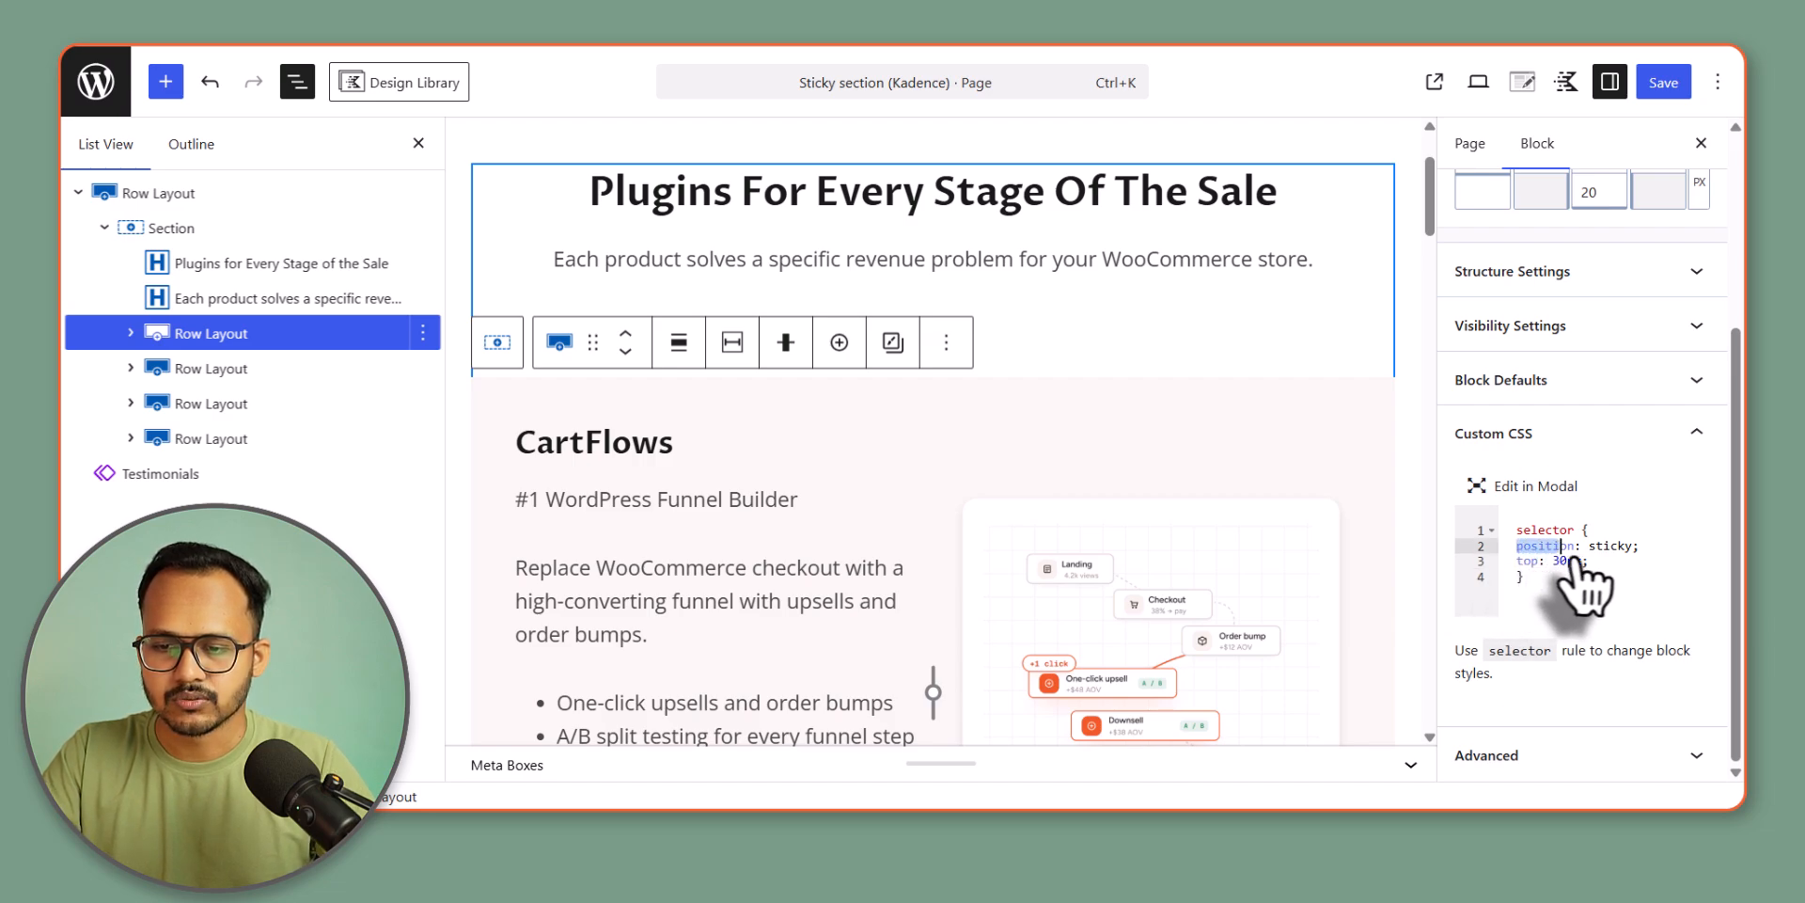
- Copy the two sticky CSS declarations into the Modern Cart Row Layout's custom CSS and set its top offset to 50px
drag(1572, 561, 1603, 559)
key(ctrl+c)
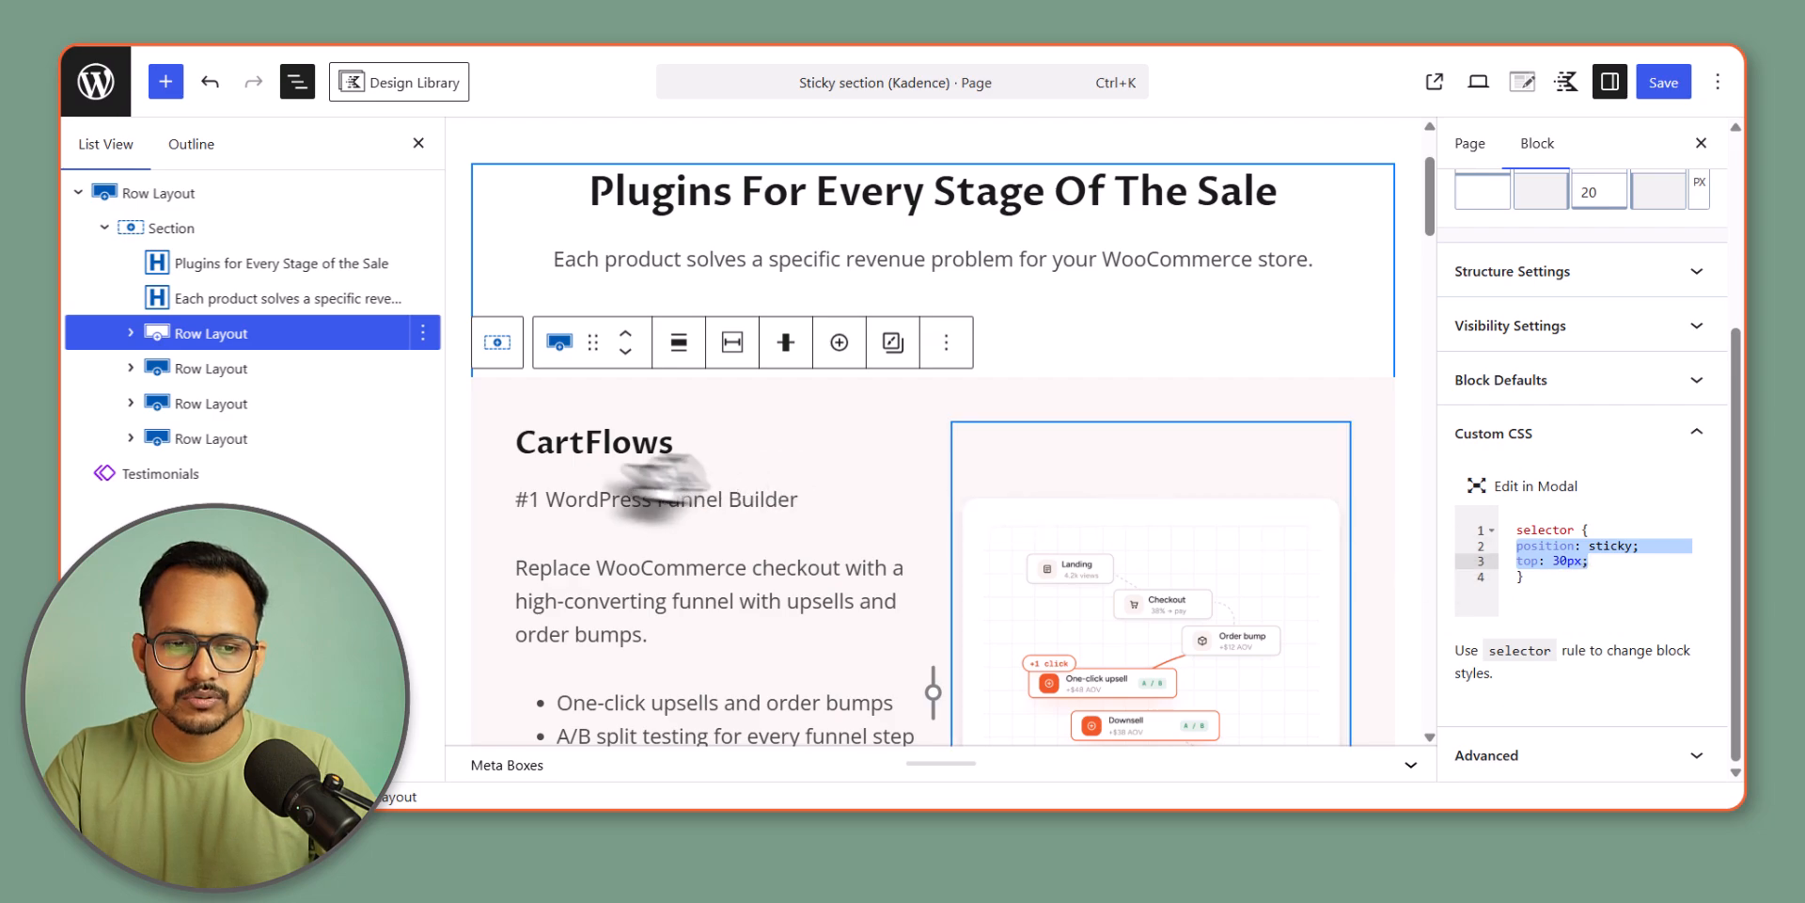
click(254, 369)
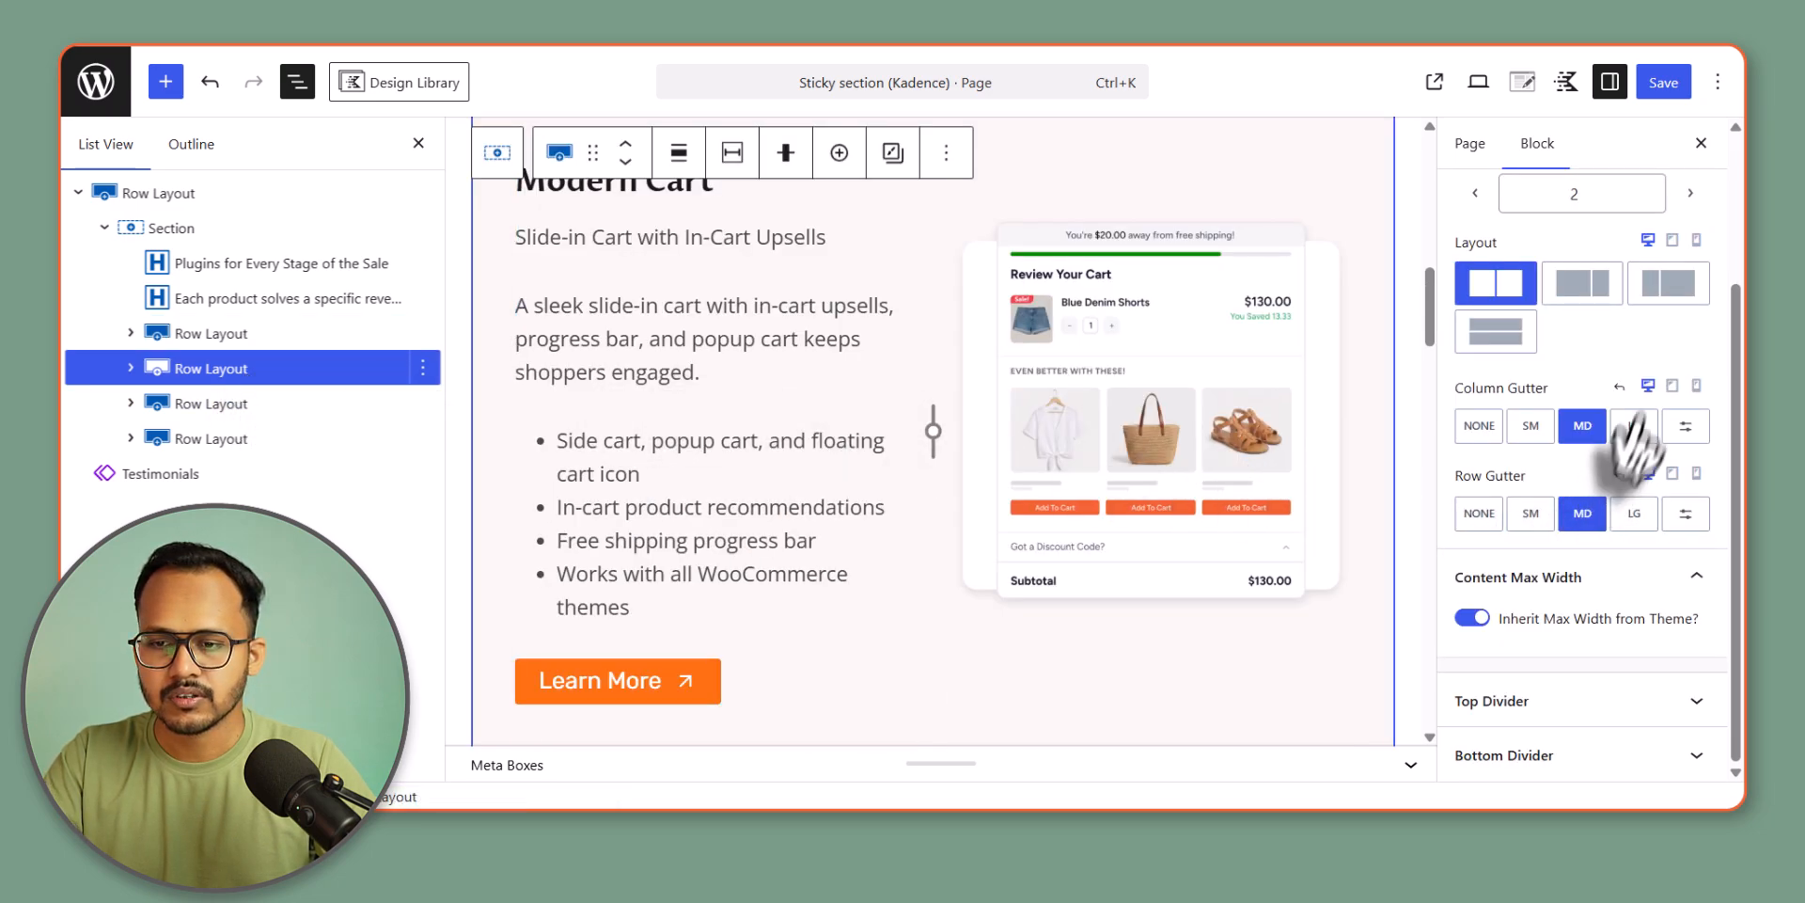
scroll(1543, 310, up, 2)
scroll(1157, 461, down, 2)
scroll(1157, 461, down, 2)
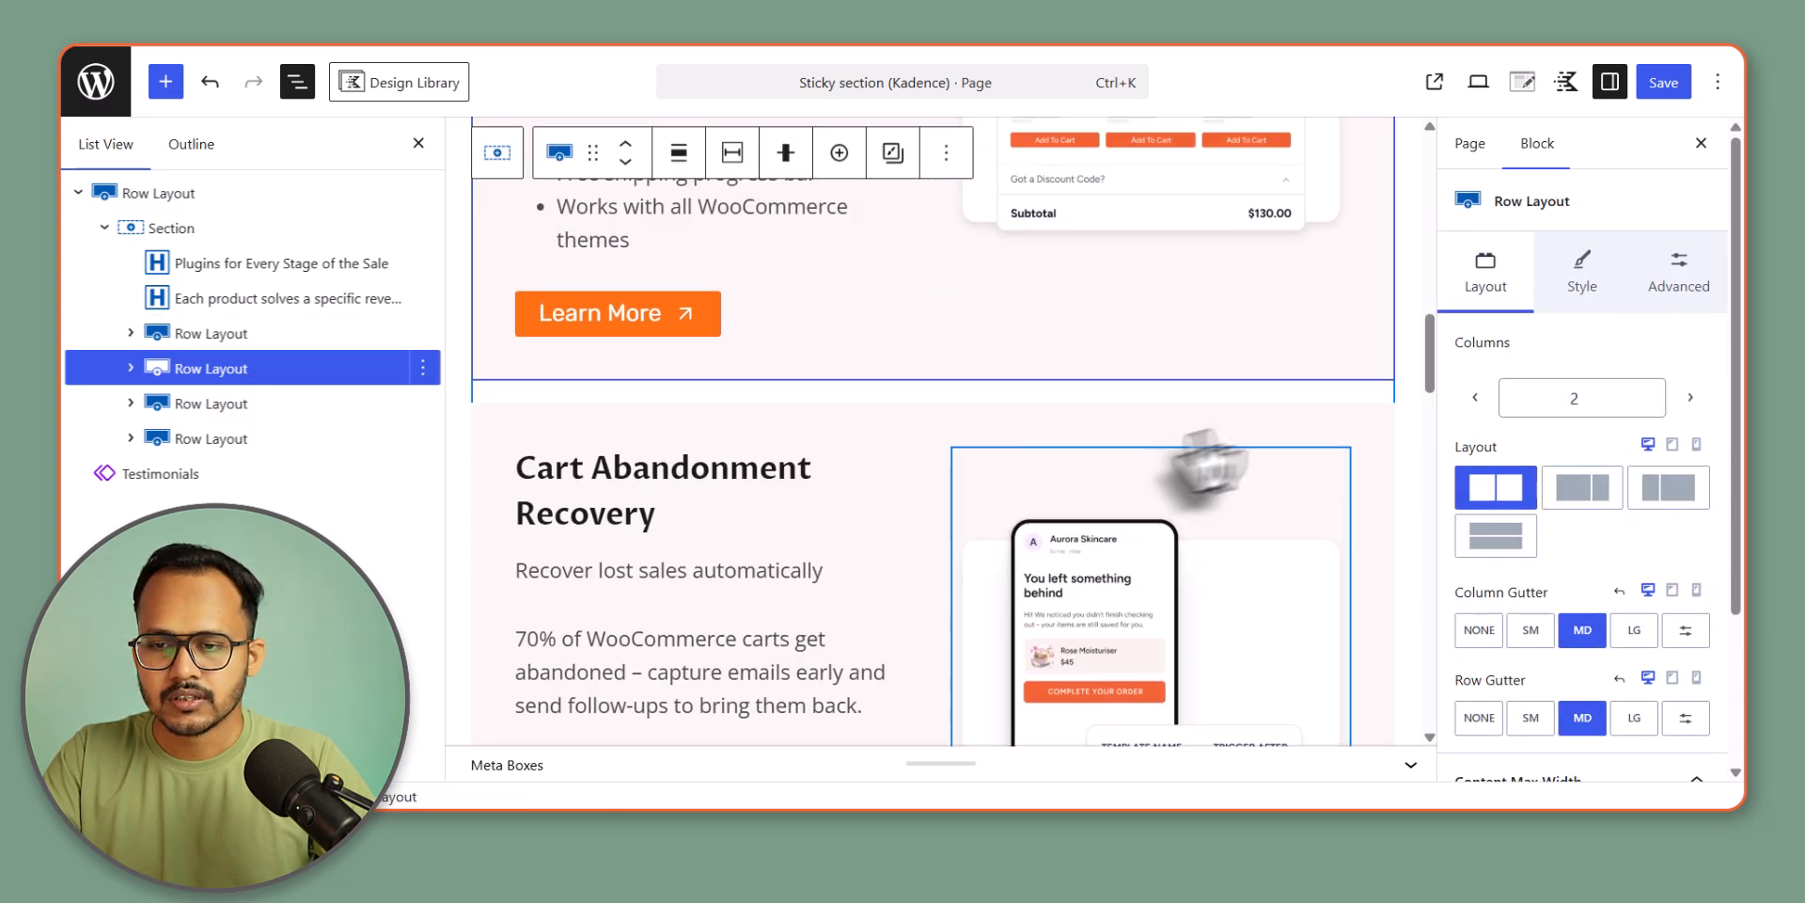
scroll(1189, 363, up, 3)
click(1674, 282)
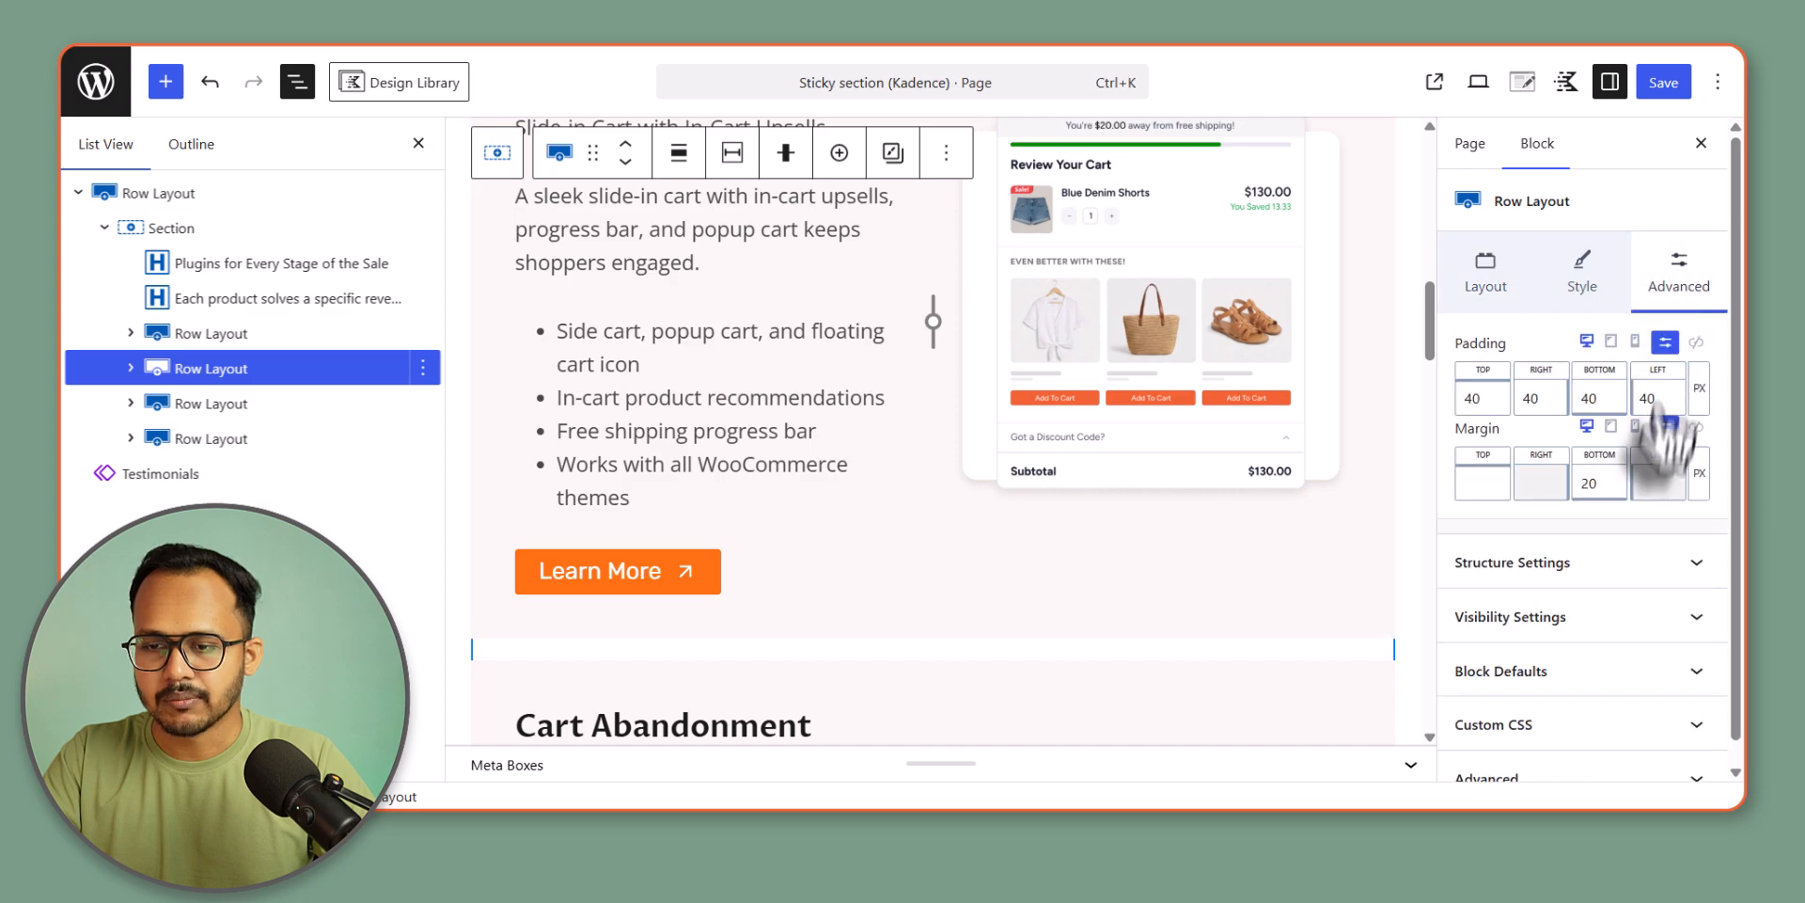
click(1564, 731)
click(1548, 548)
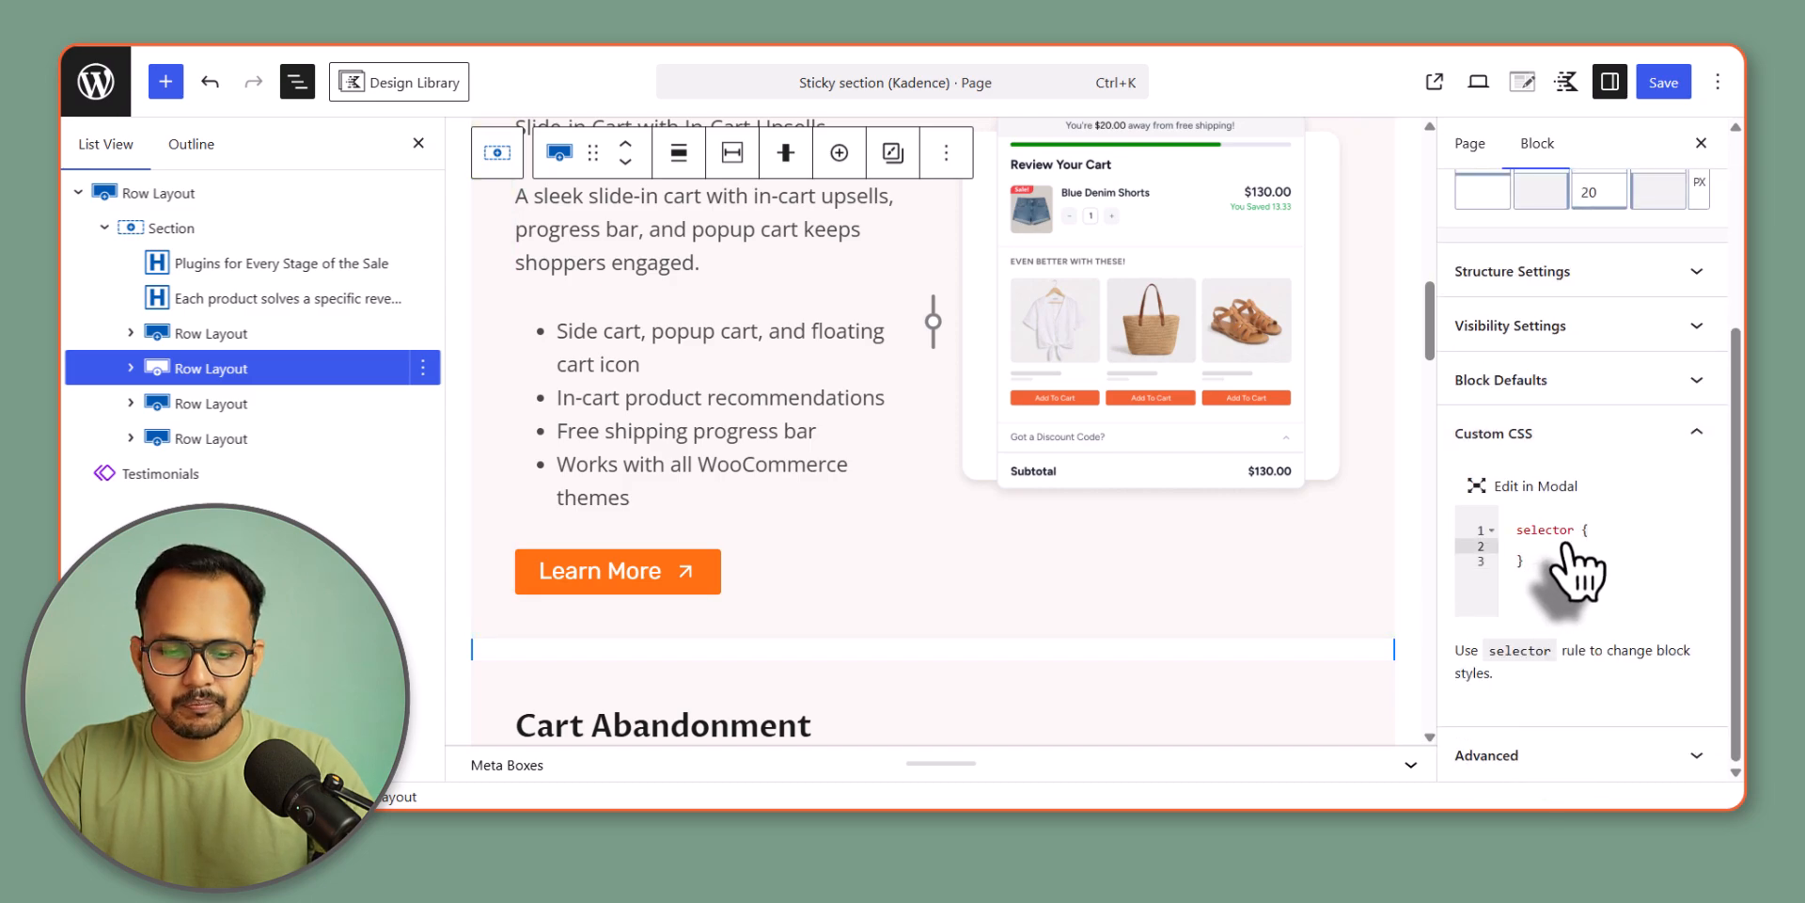
key(ctrl+v)
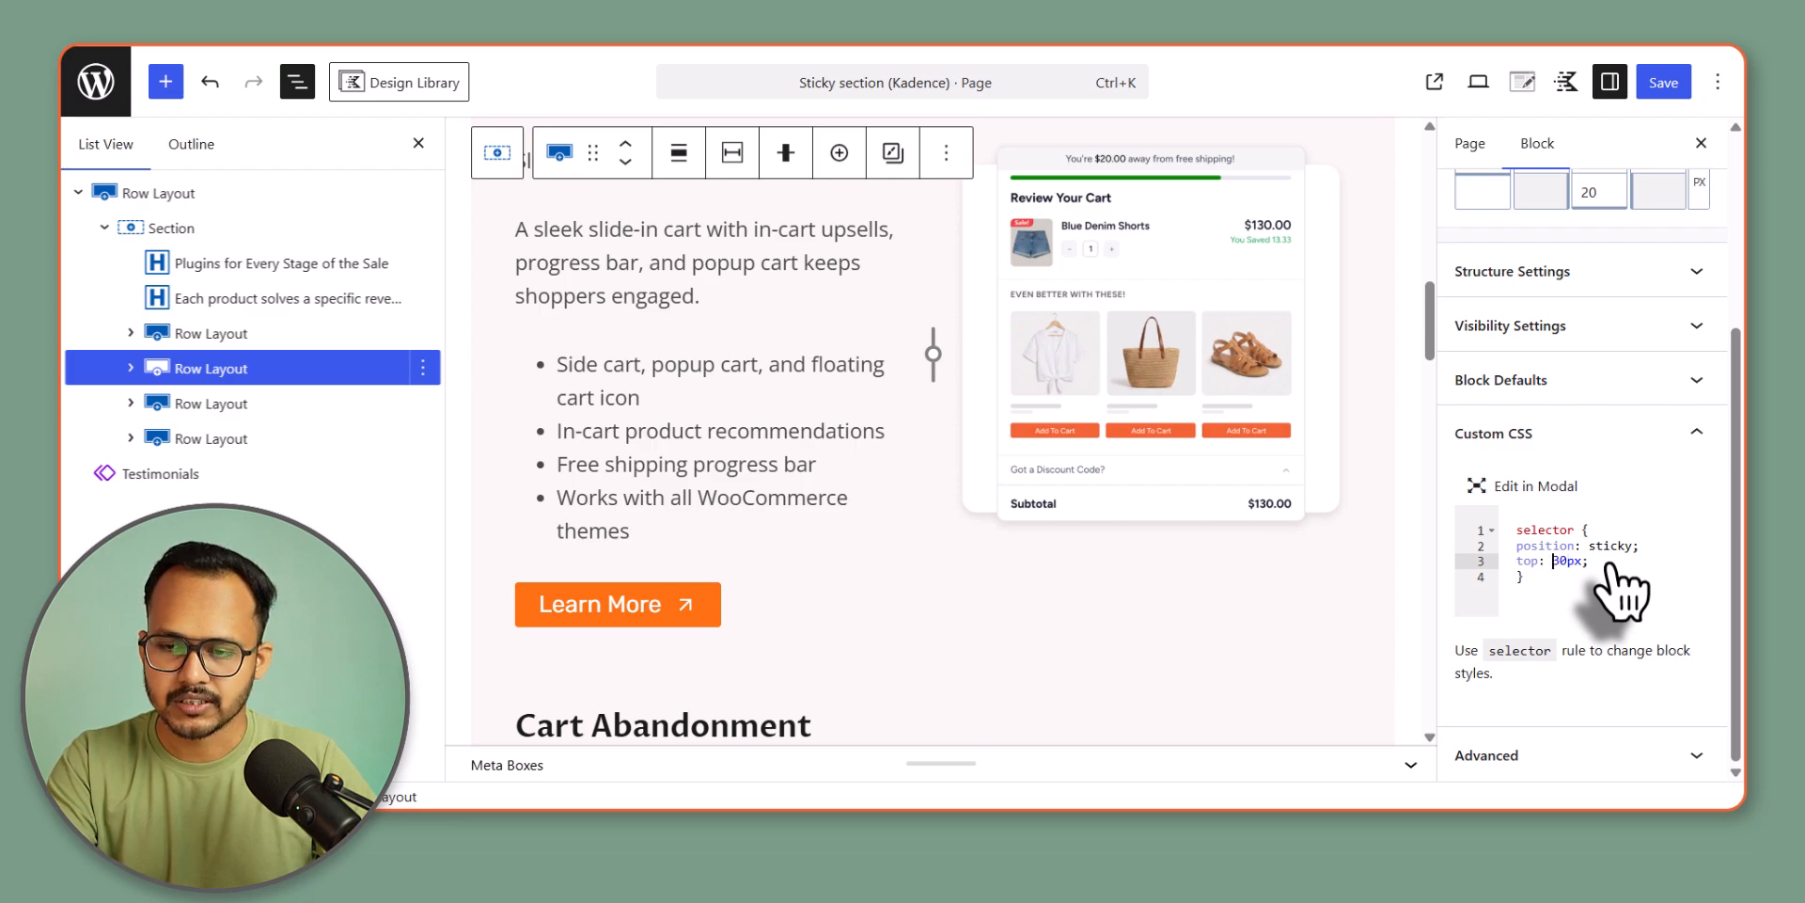
key(BackSpace)
text(5)
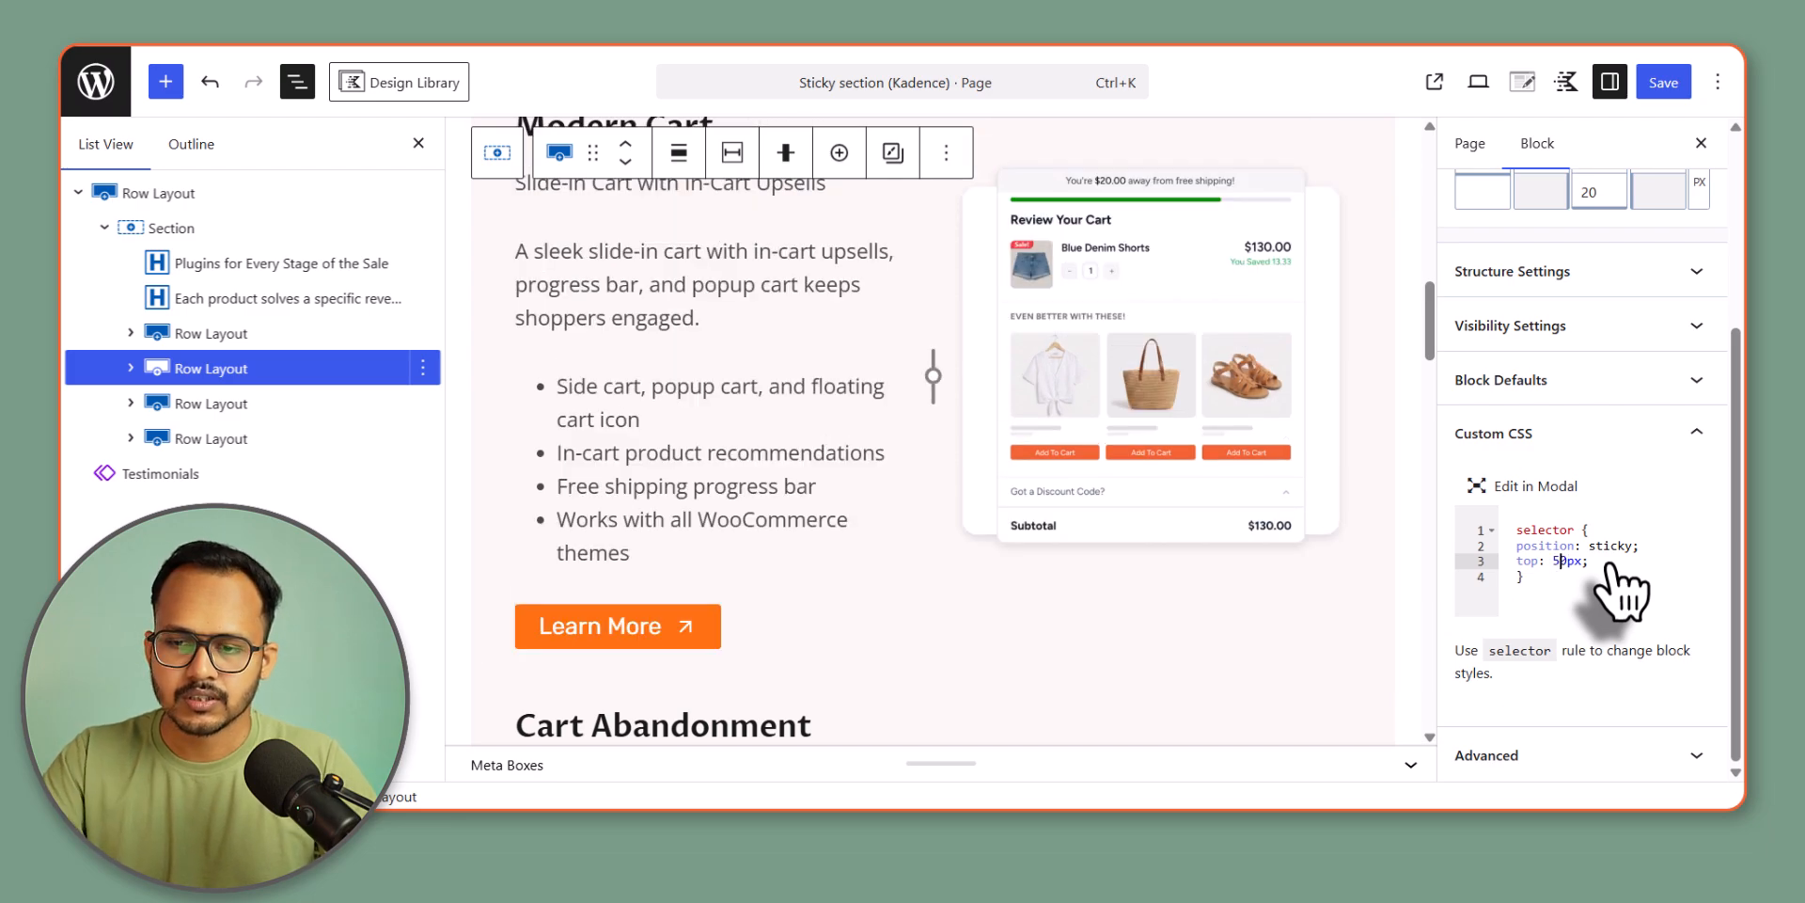
- Paste the sticky declarations into the Cart Abandonment Recovery Row Layout's custom CSS and set its top offset to 70px
click(236, 405)
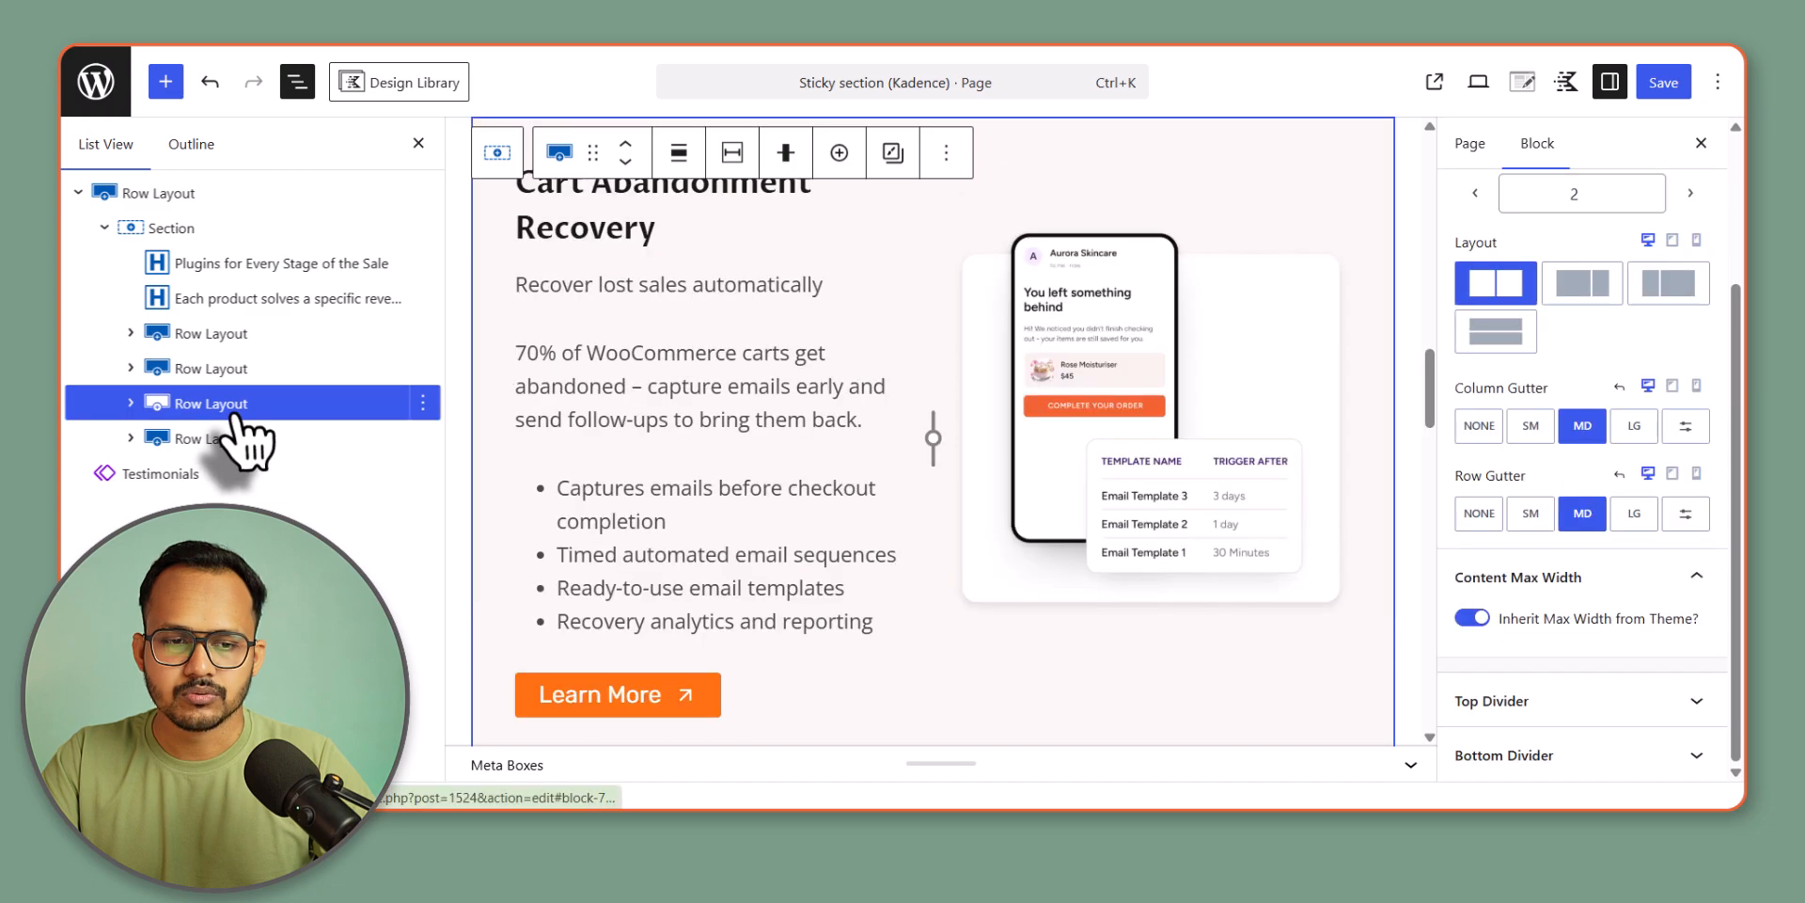
click(1674, 282)
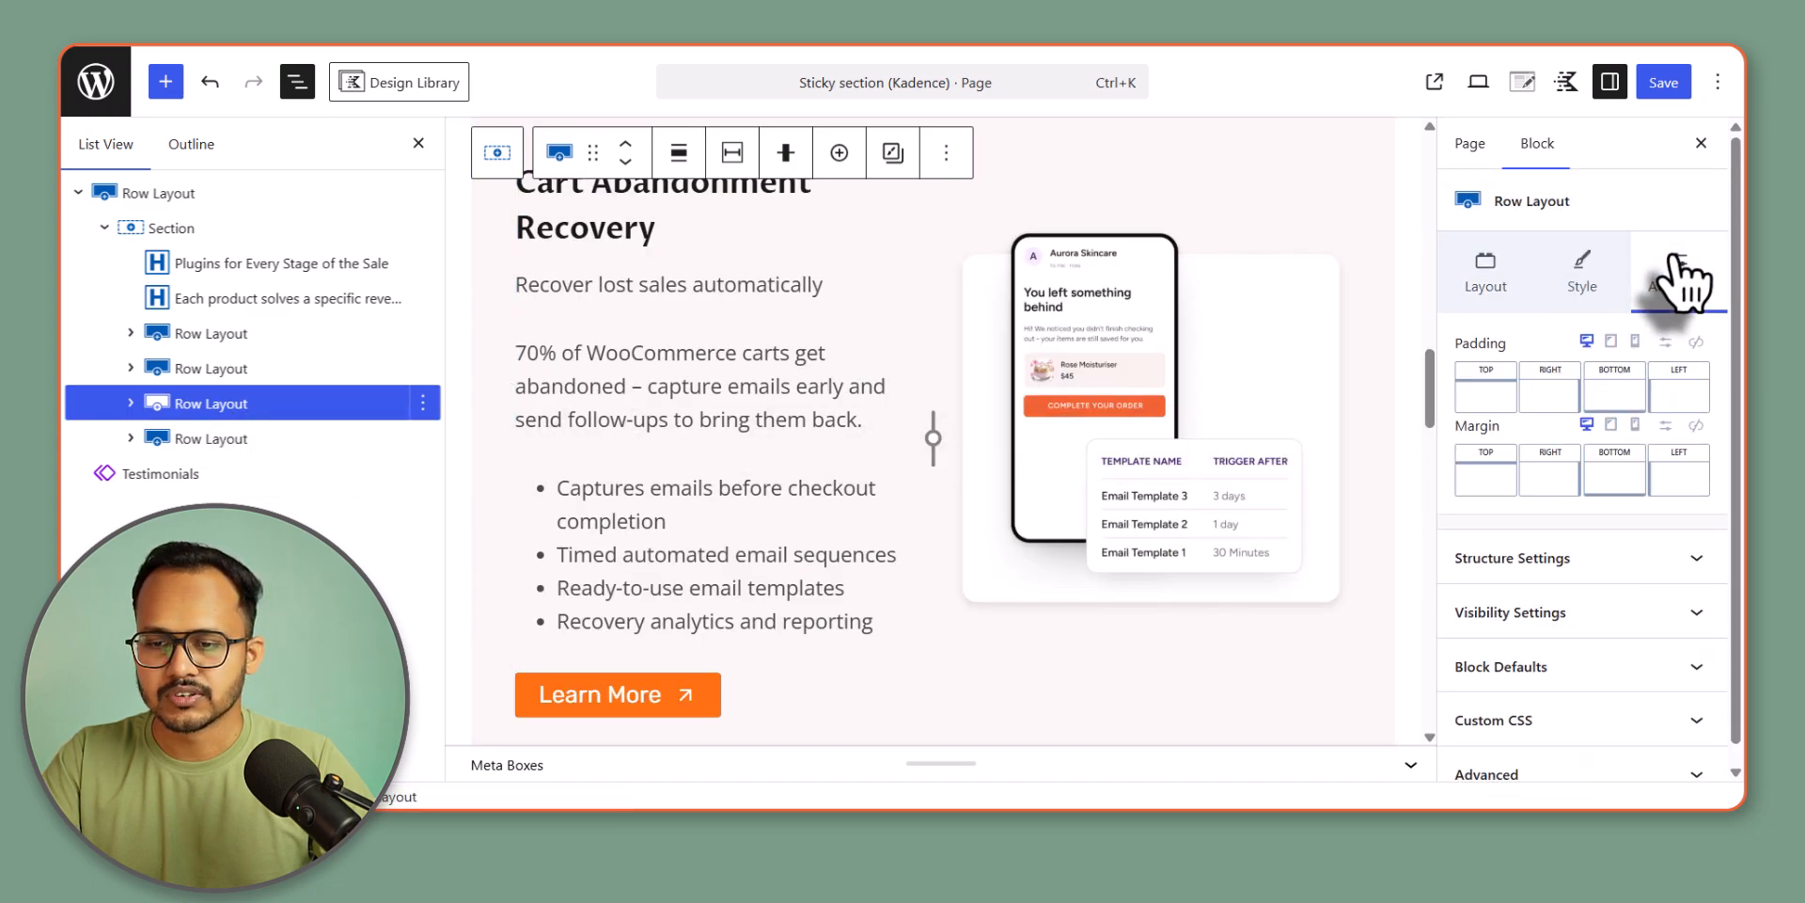
click(1553, 733)
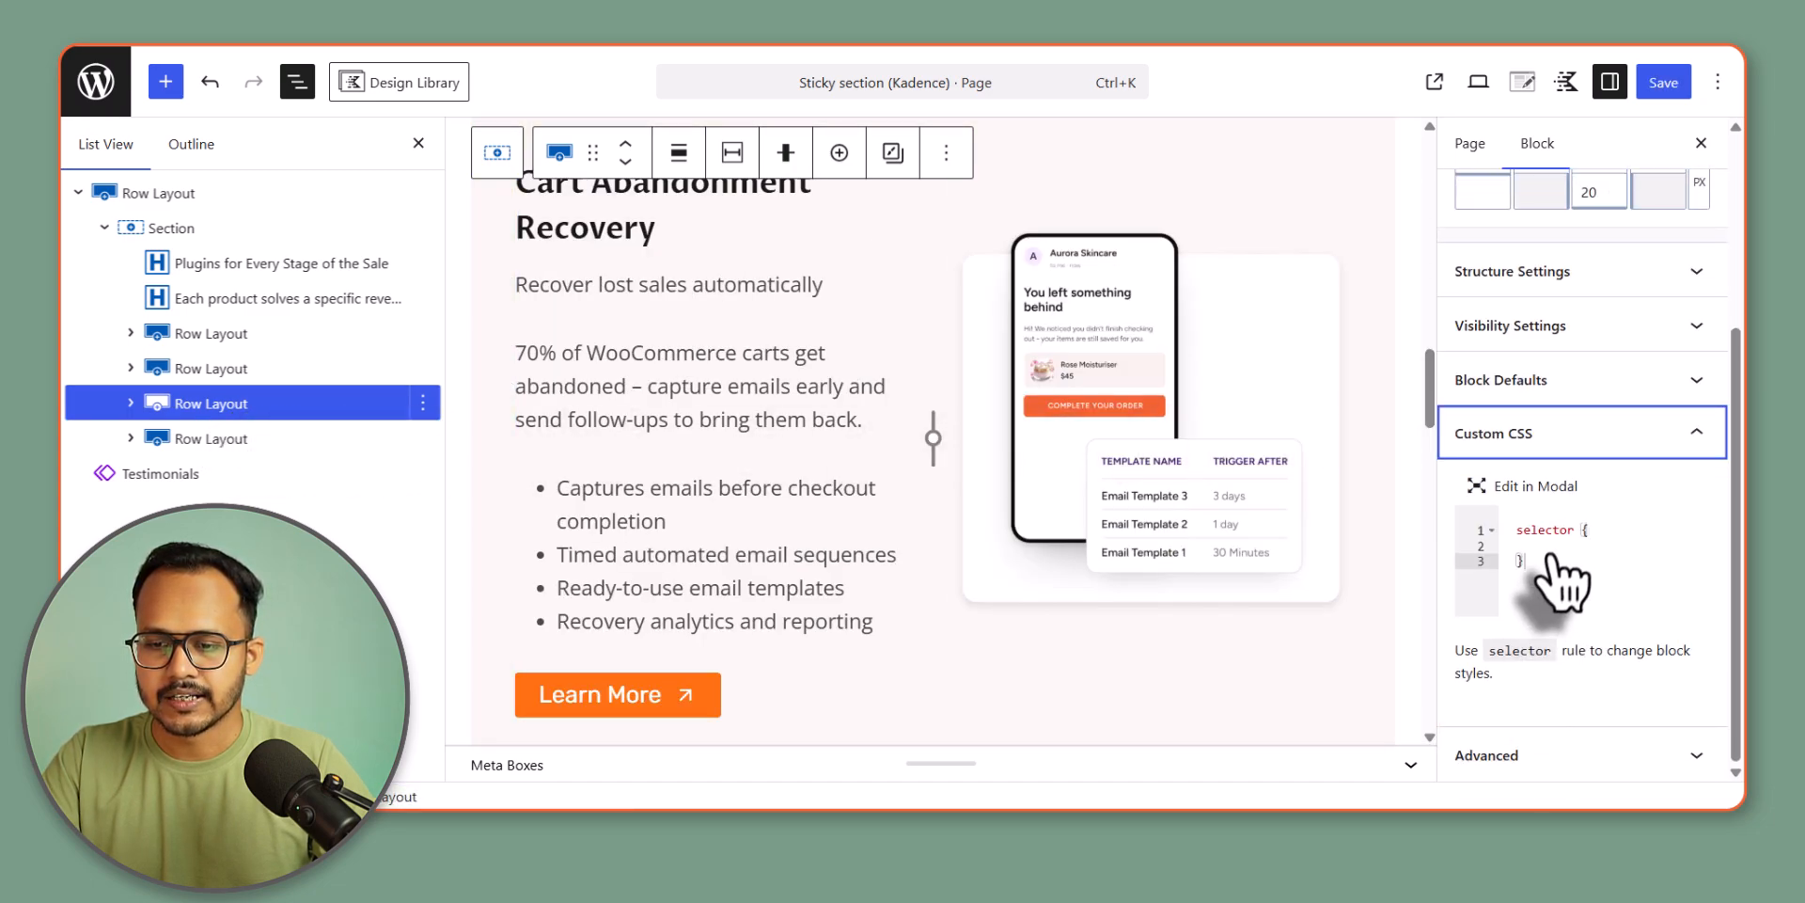
key(ctrl+v)
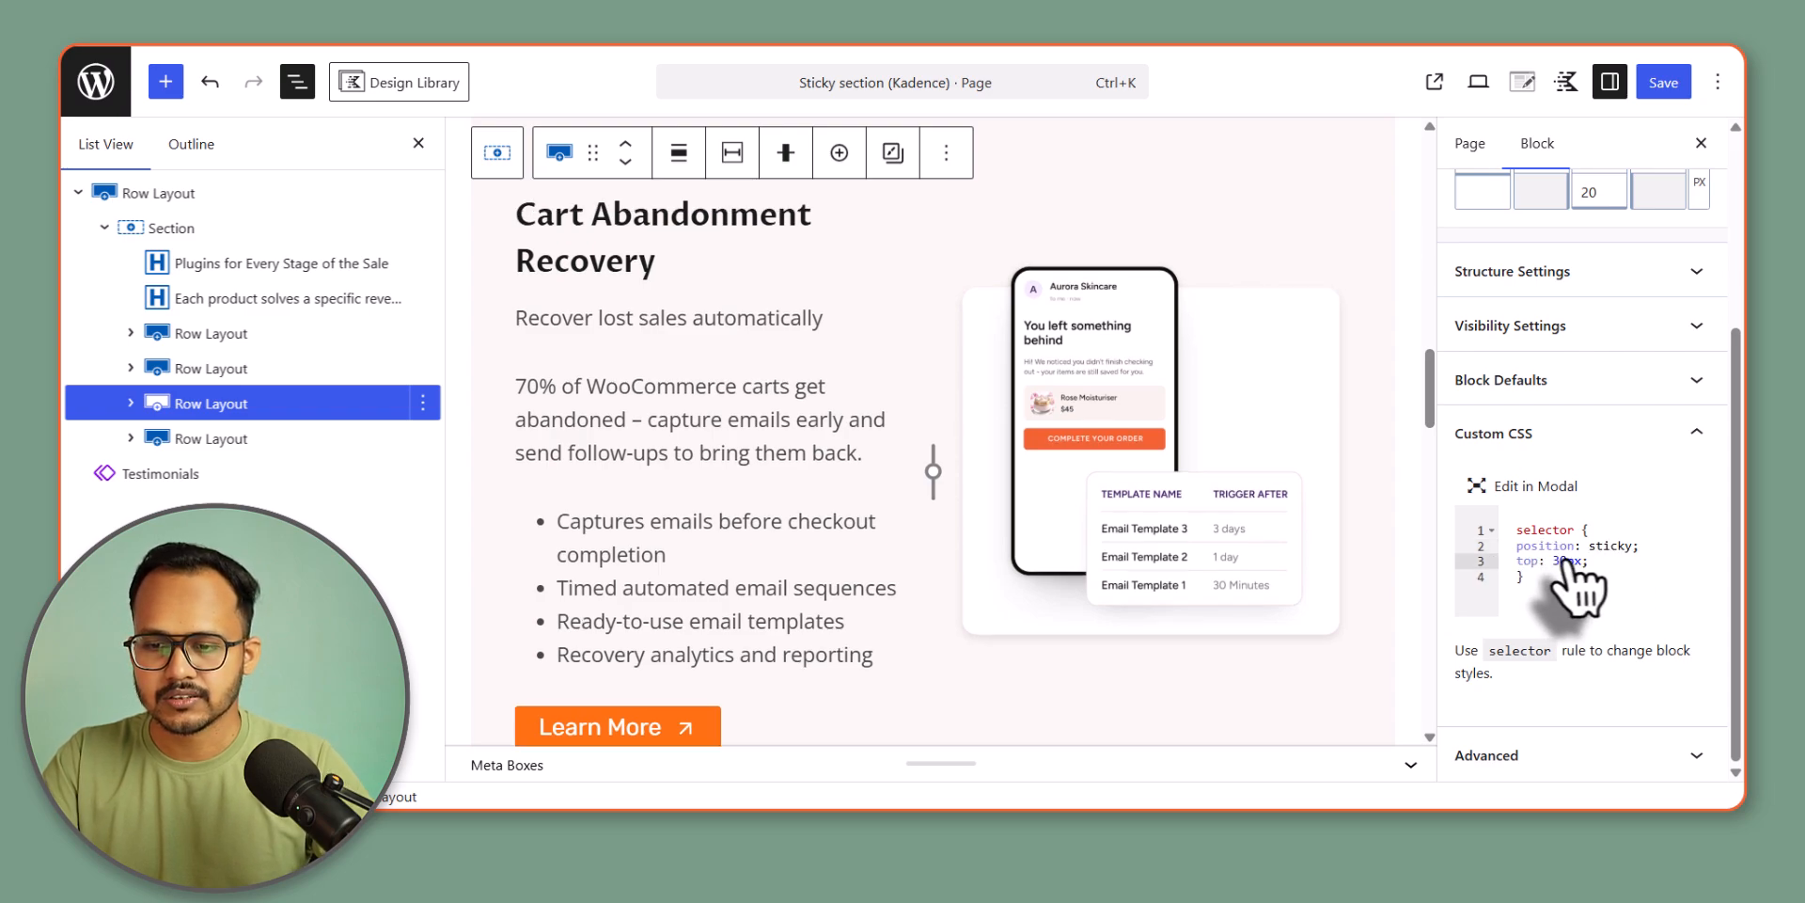
key(BackSpace)
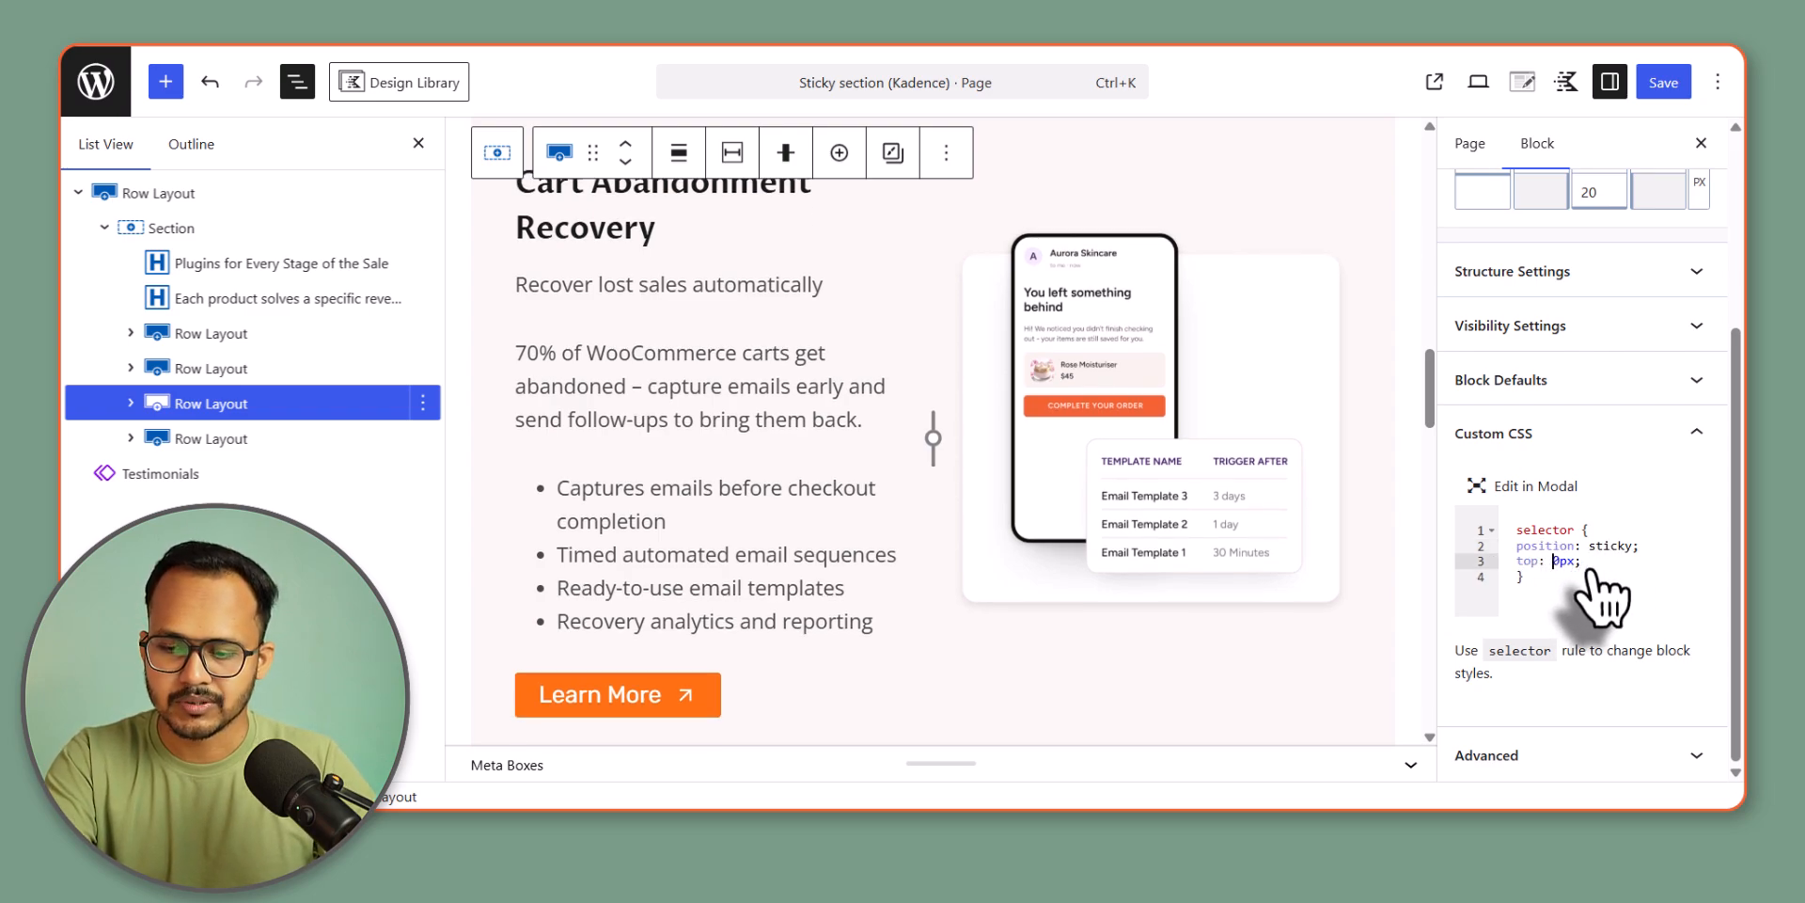
text(7)
- Paste the sticky declarations into the Power Coupons Row Layout's custom CSS and set its top offset to 90px
click(218, 440)
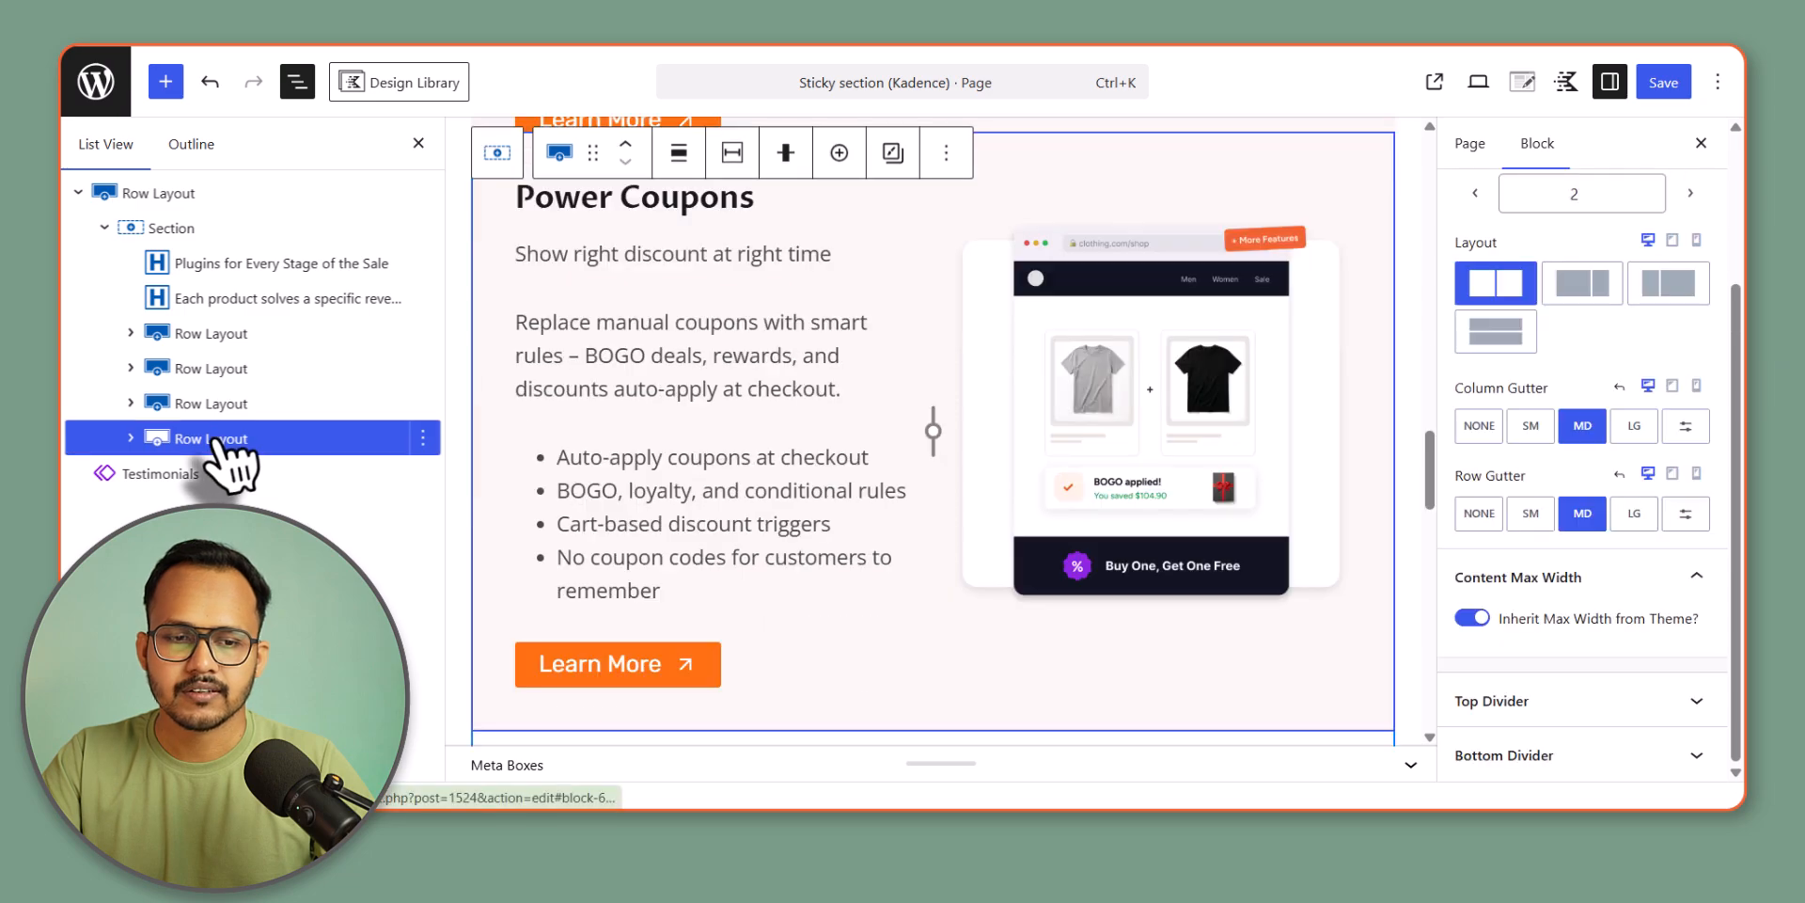
scroll(1669, 315, up, 3)
click(1693, 273)
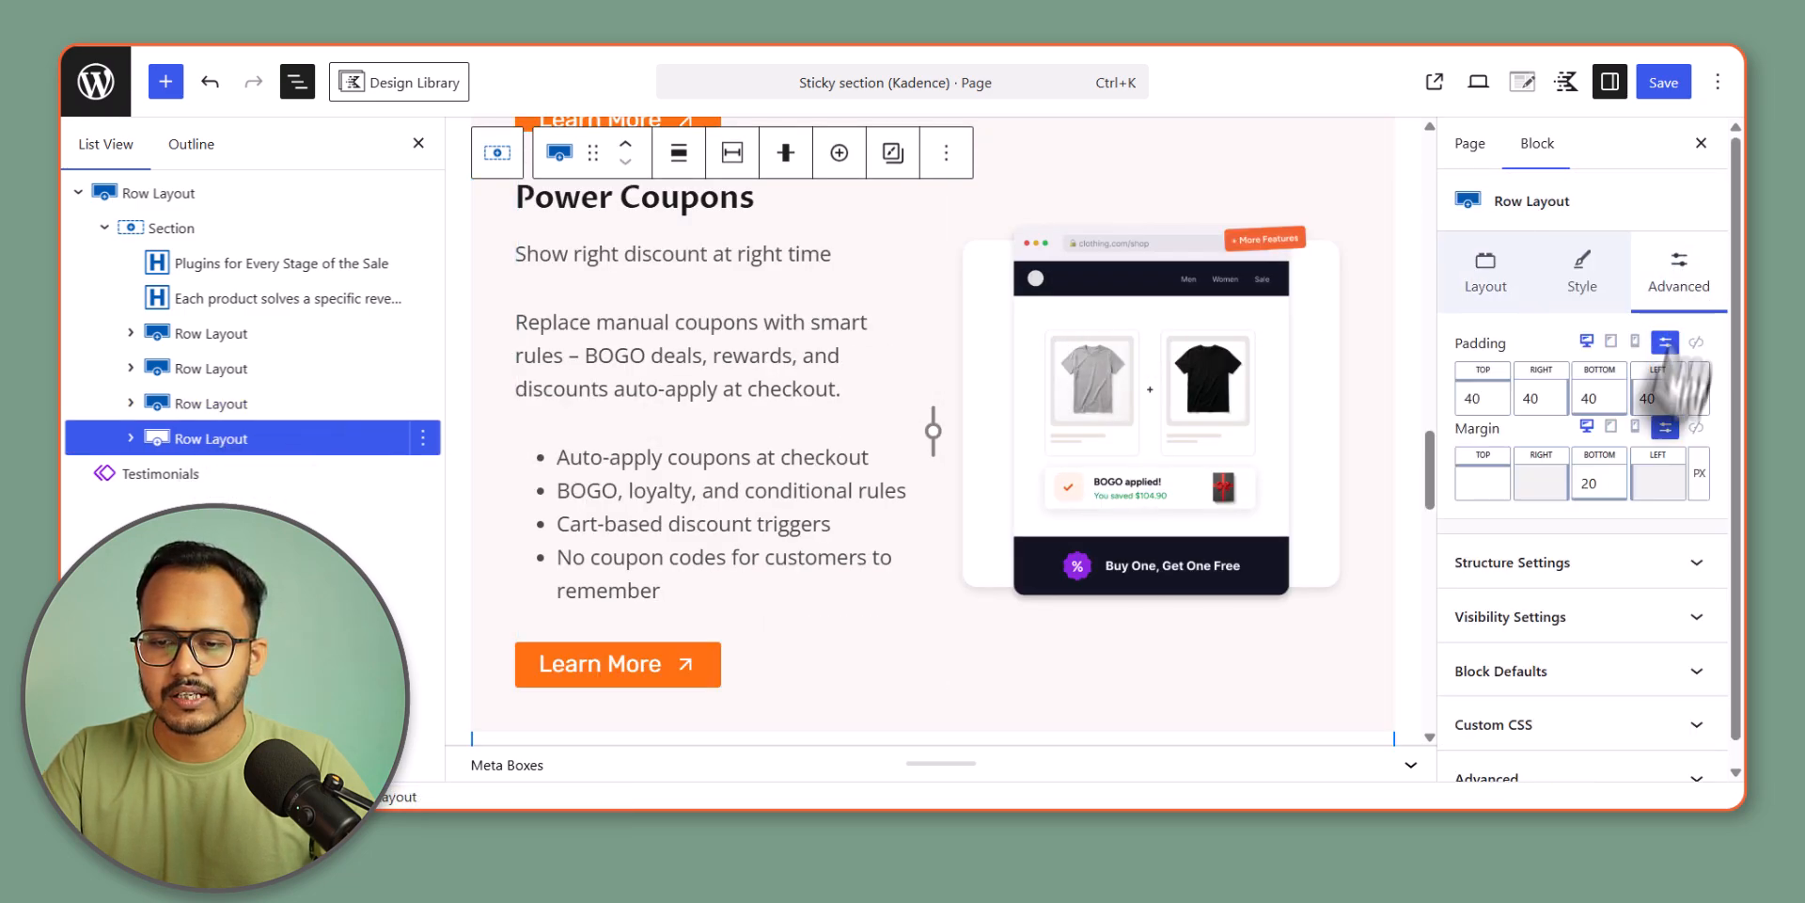
click(1585, 743)
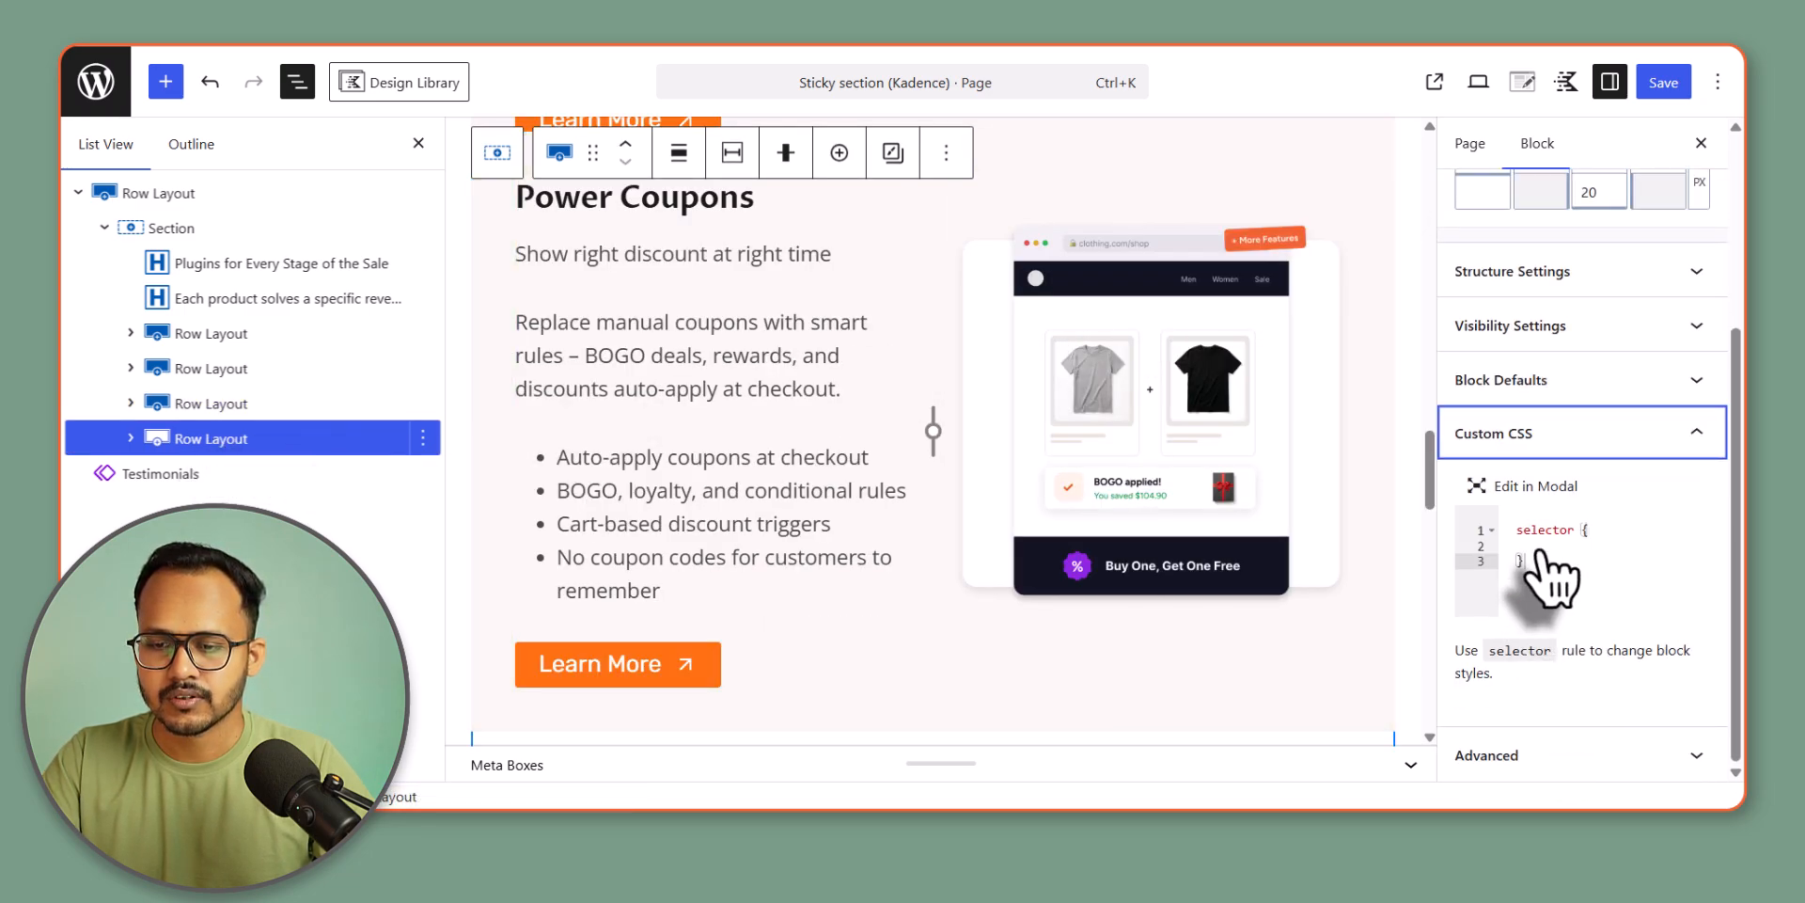
click(1597, 546)
key(ctrl+v)
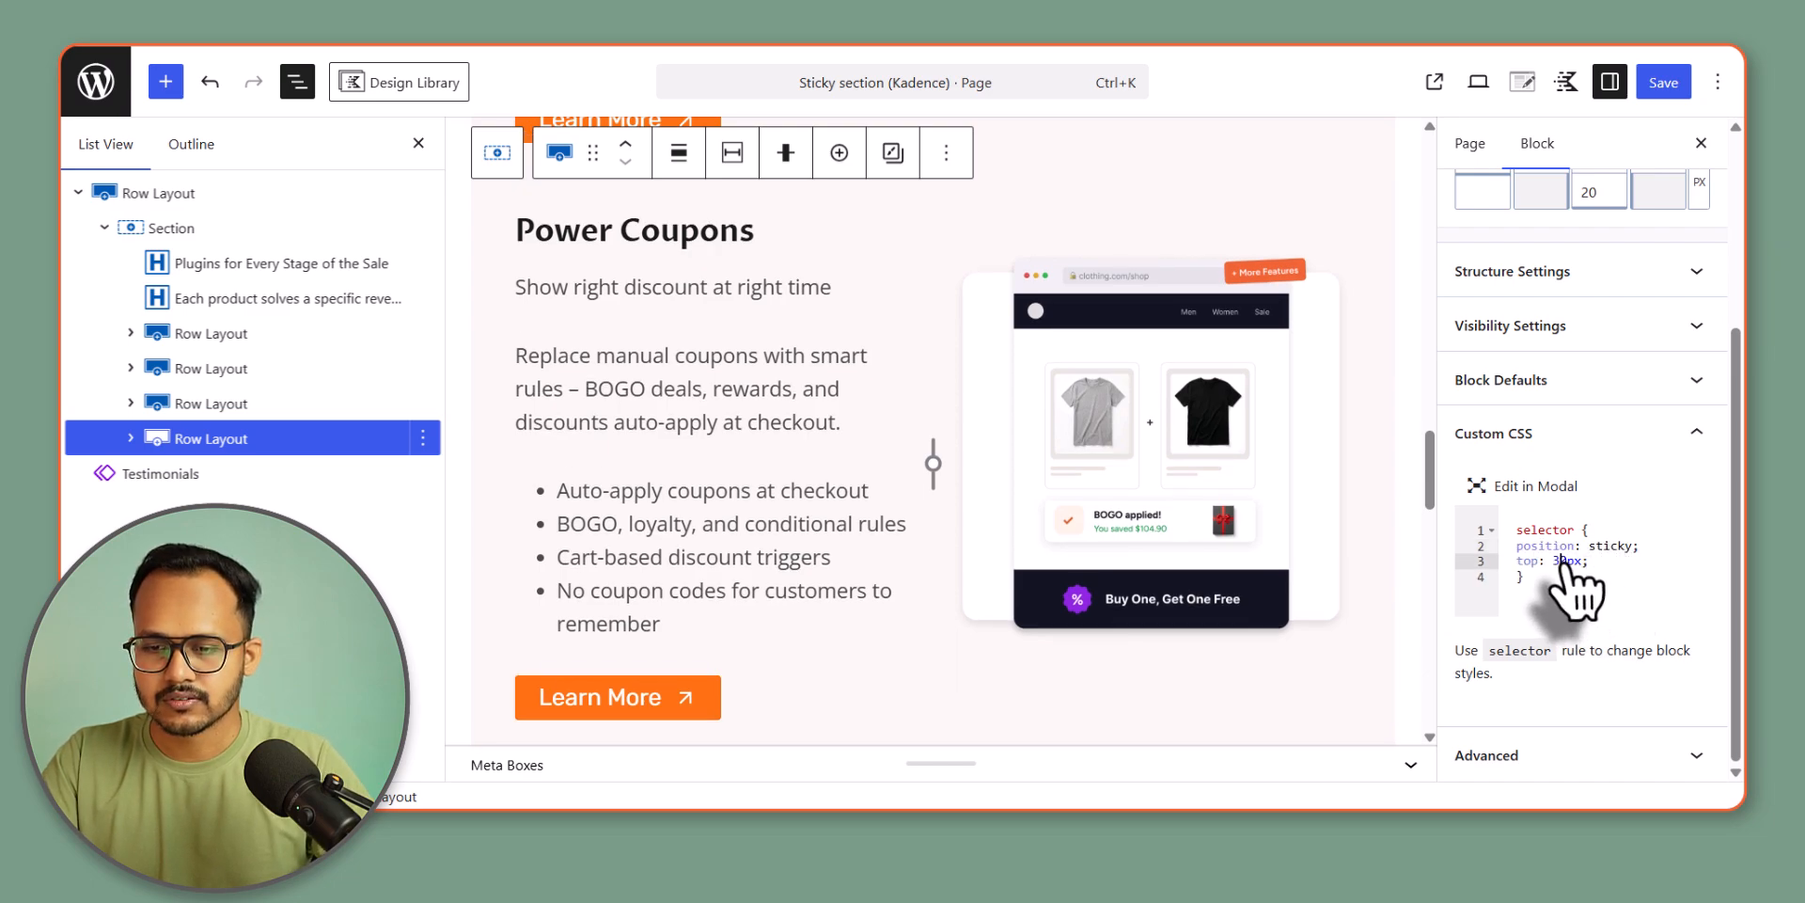
key(BackSpace)
text(9)
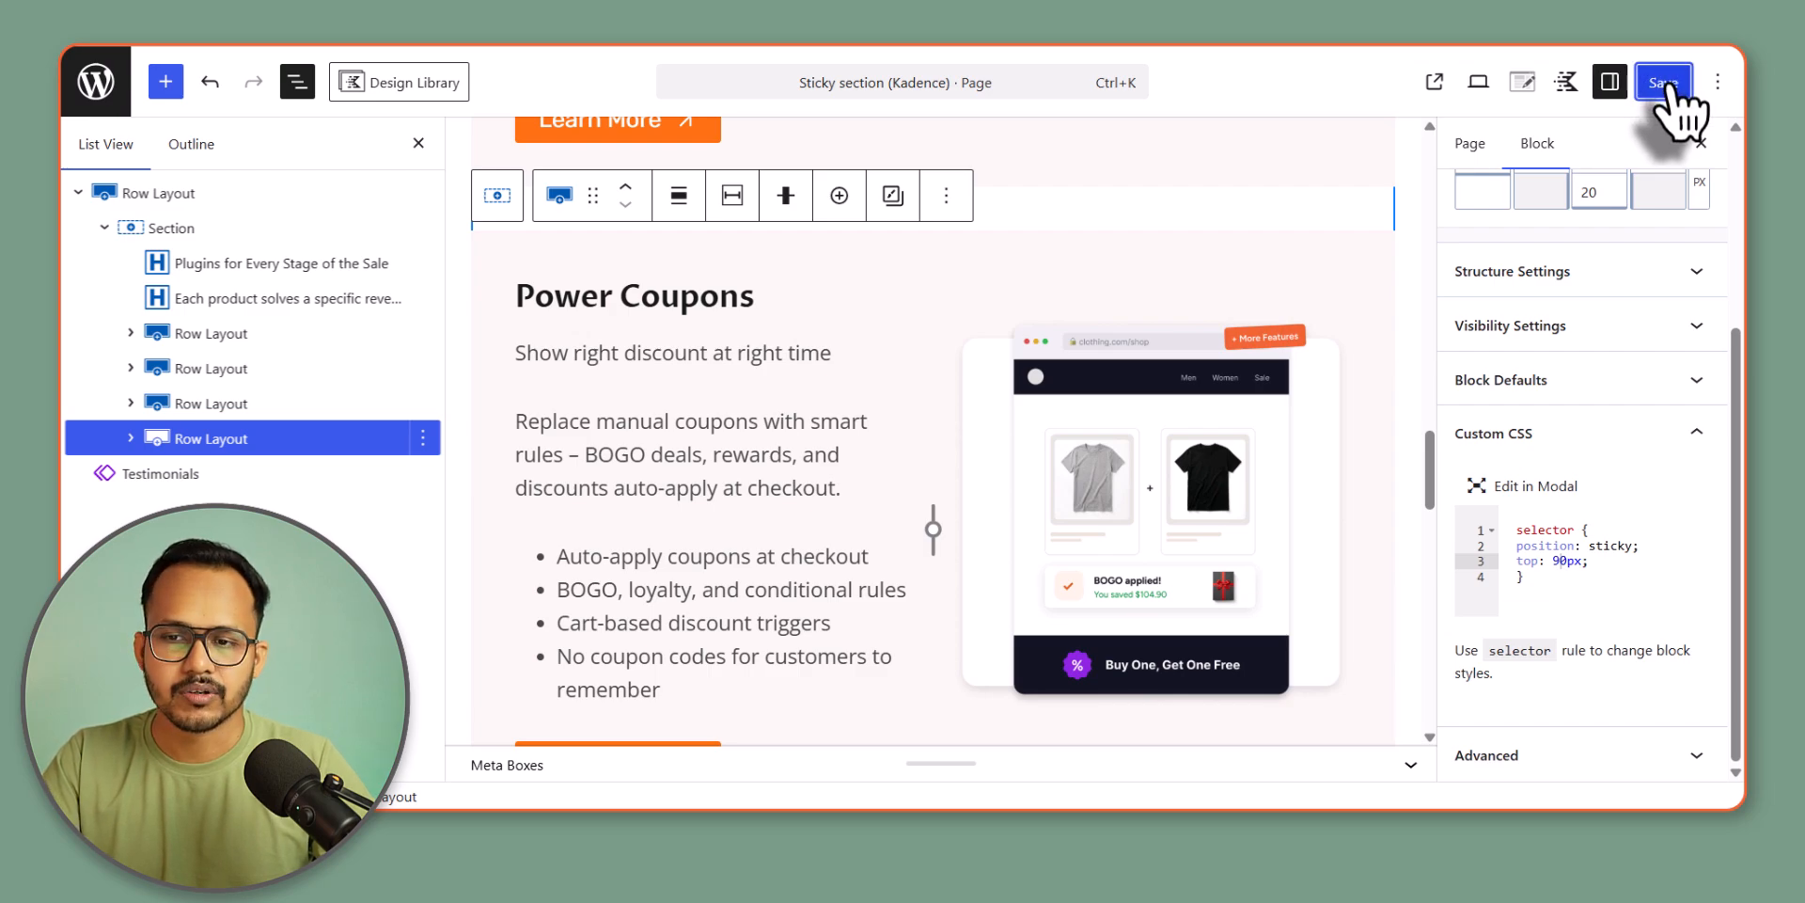
- Go through the four product Row Layouts one by one and examine their sticky stacking on the live page
click(214, 345)
click(208, 376)
click(218, 406)
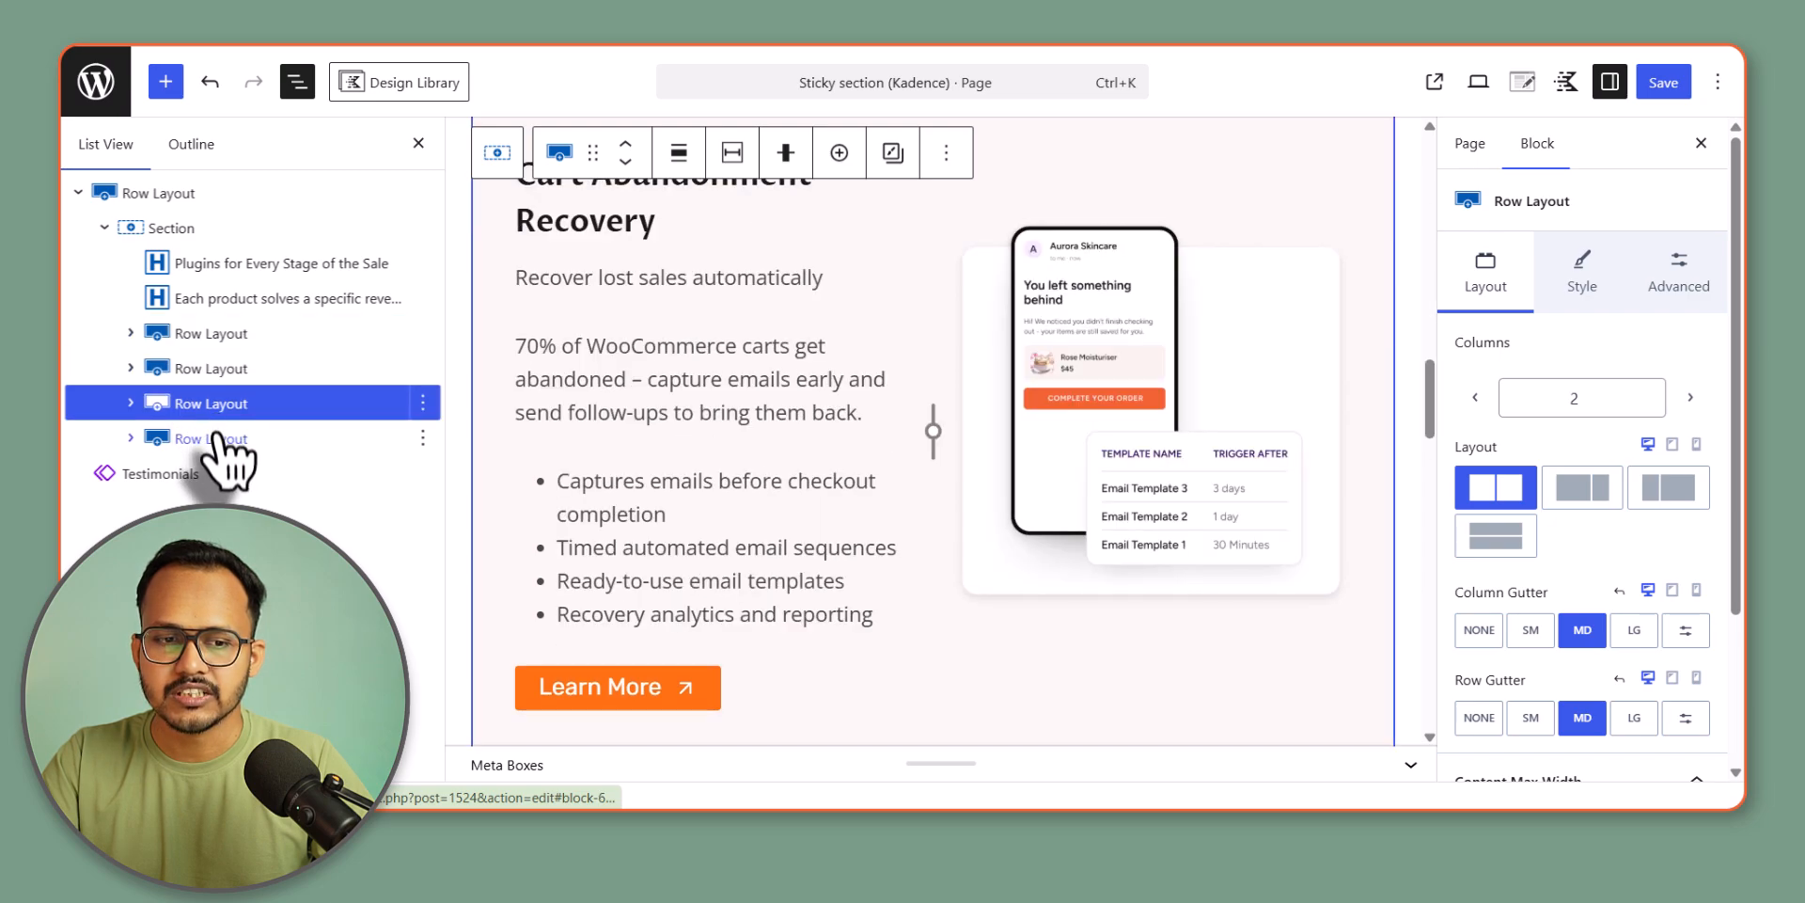
click(216, 442)
click(235, 338)
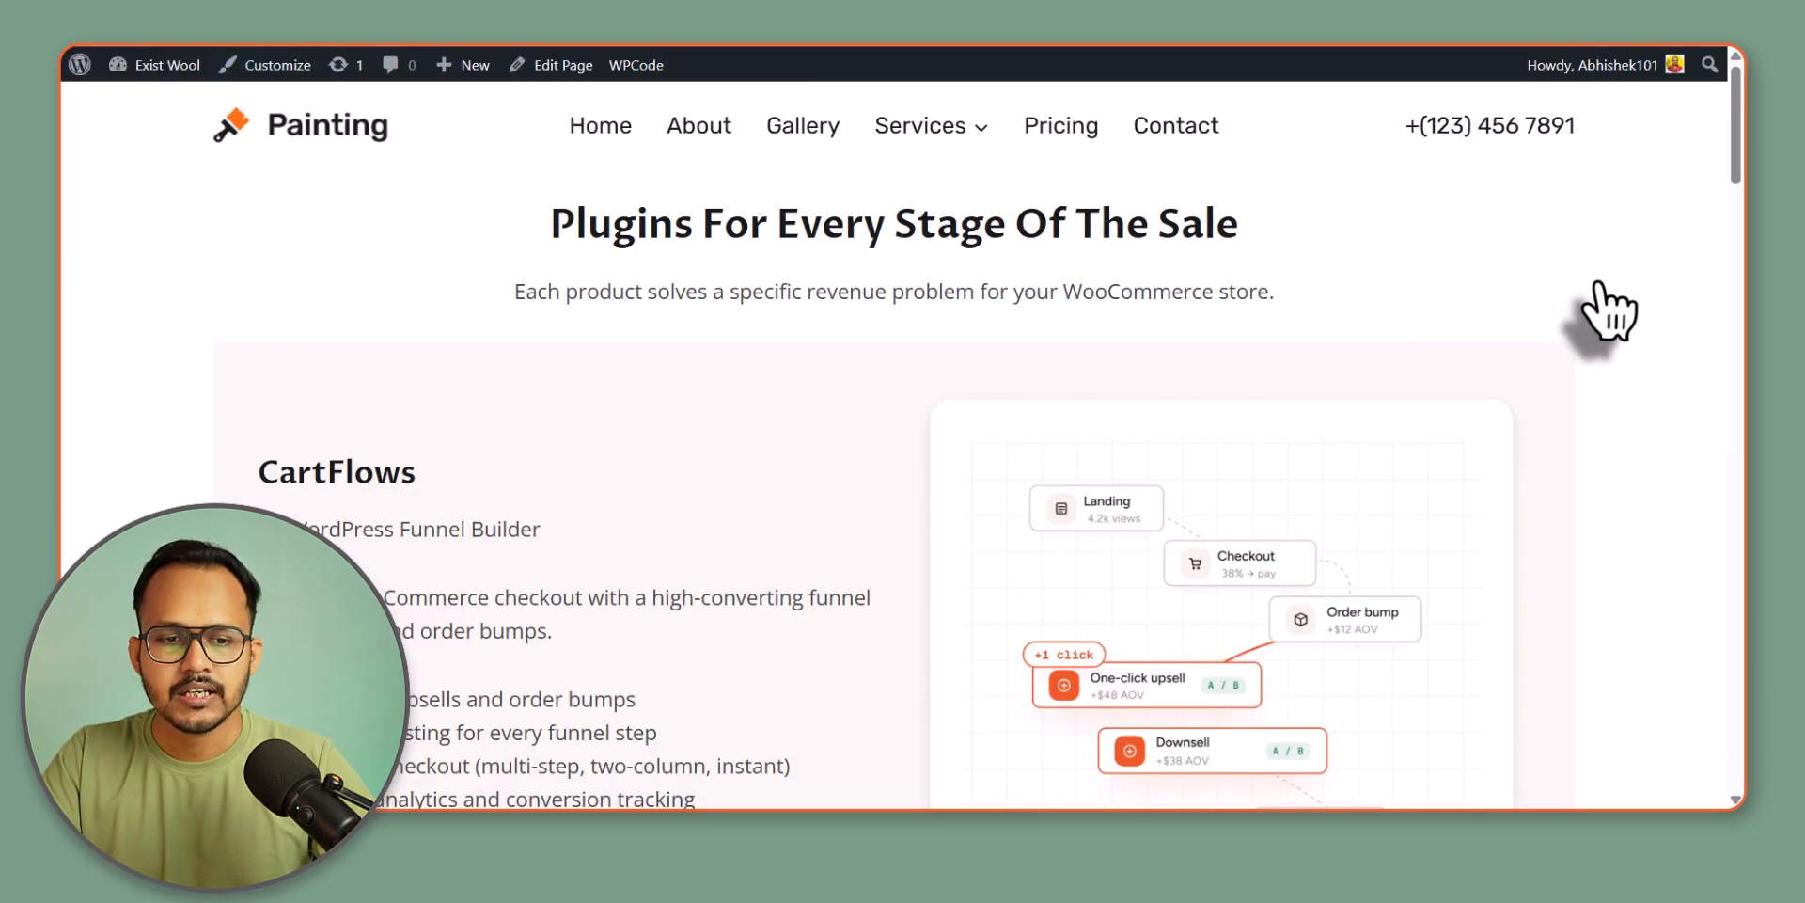
scroll(1608, 310, down, 5)
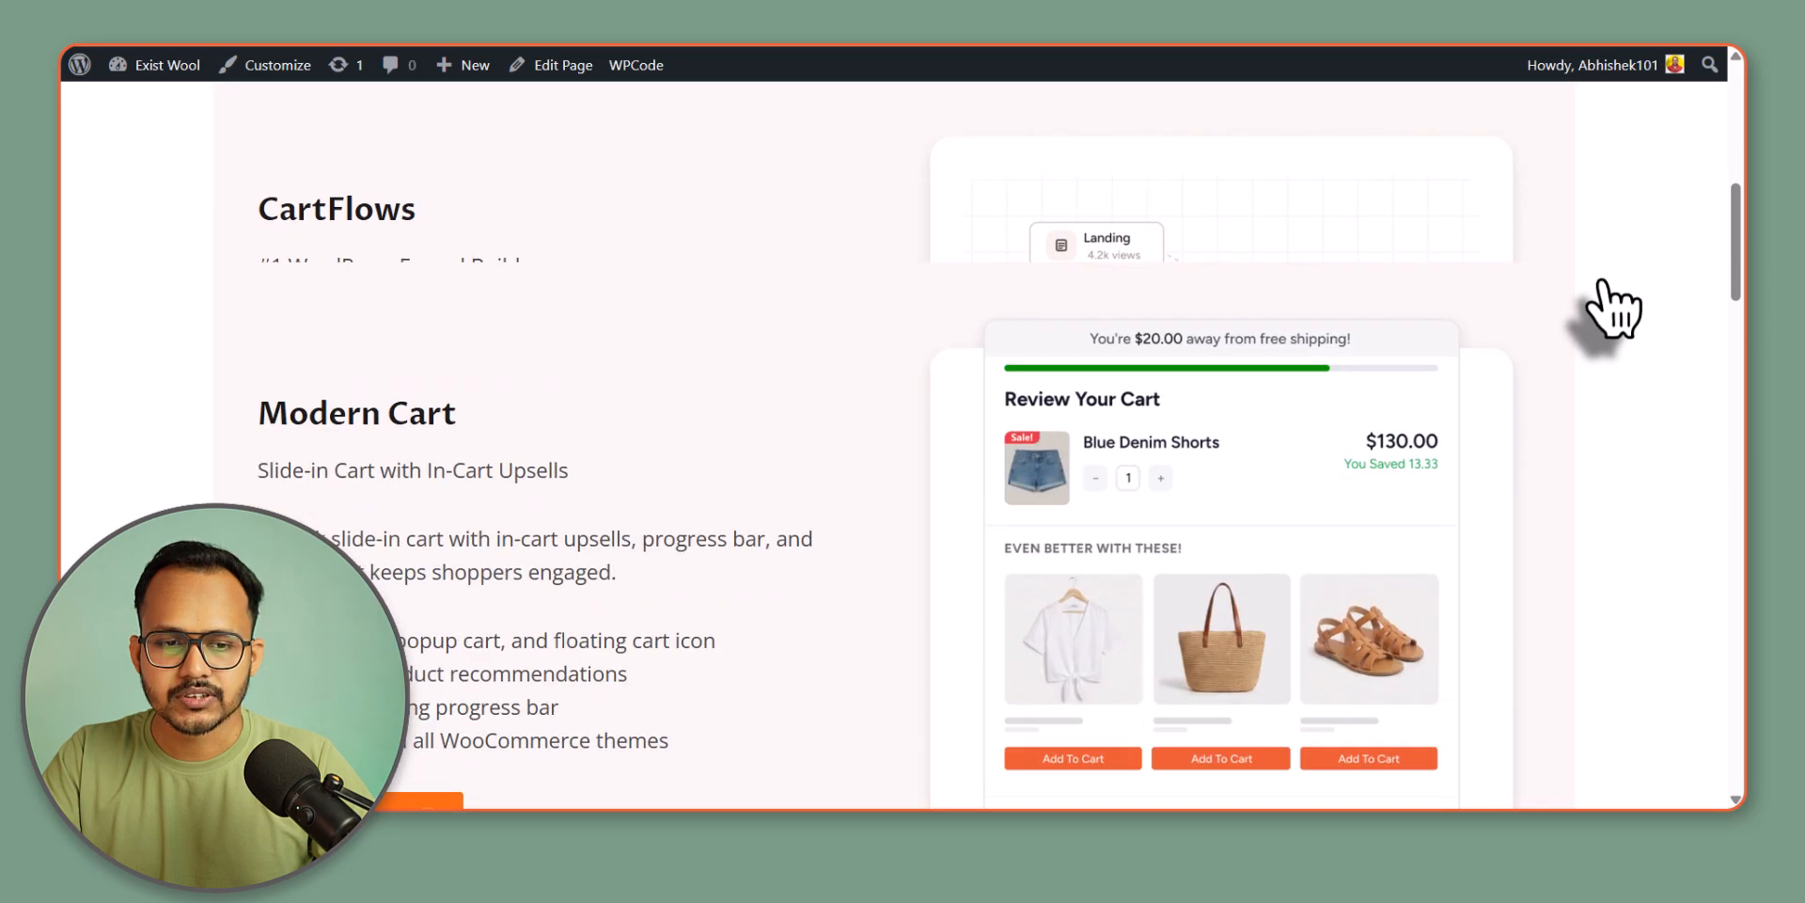
scroll(1608, 310, up, 6)
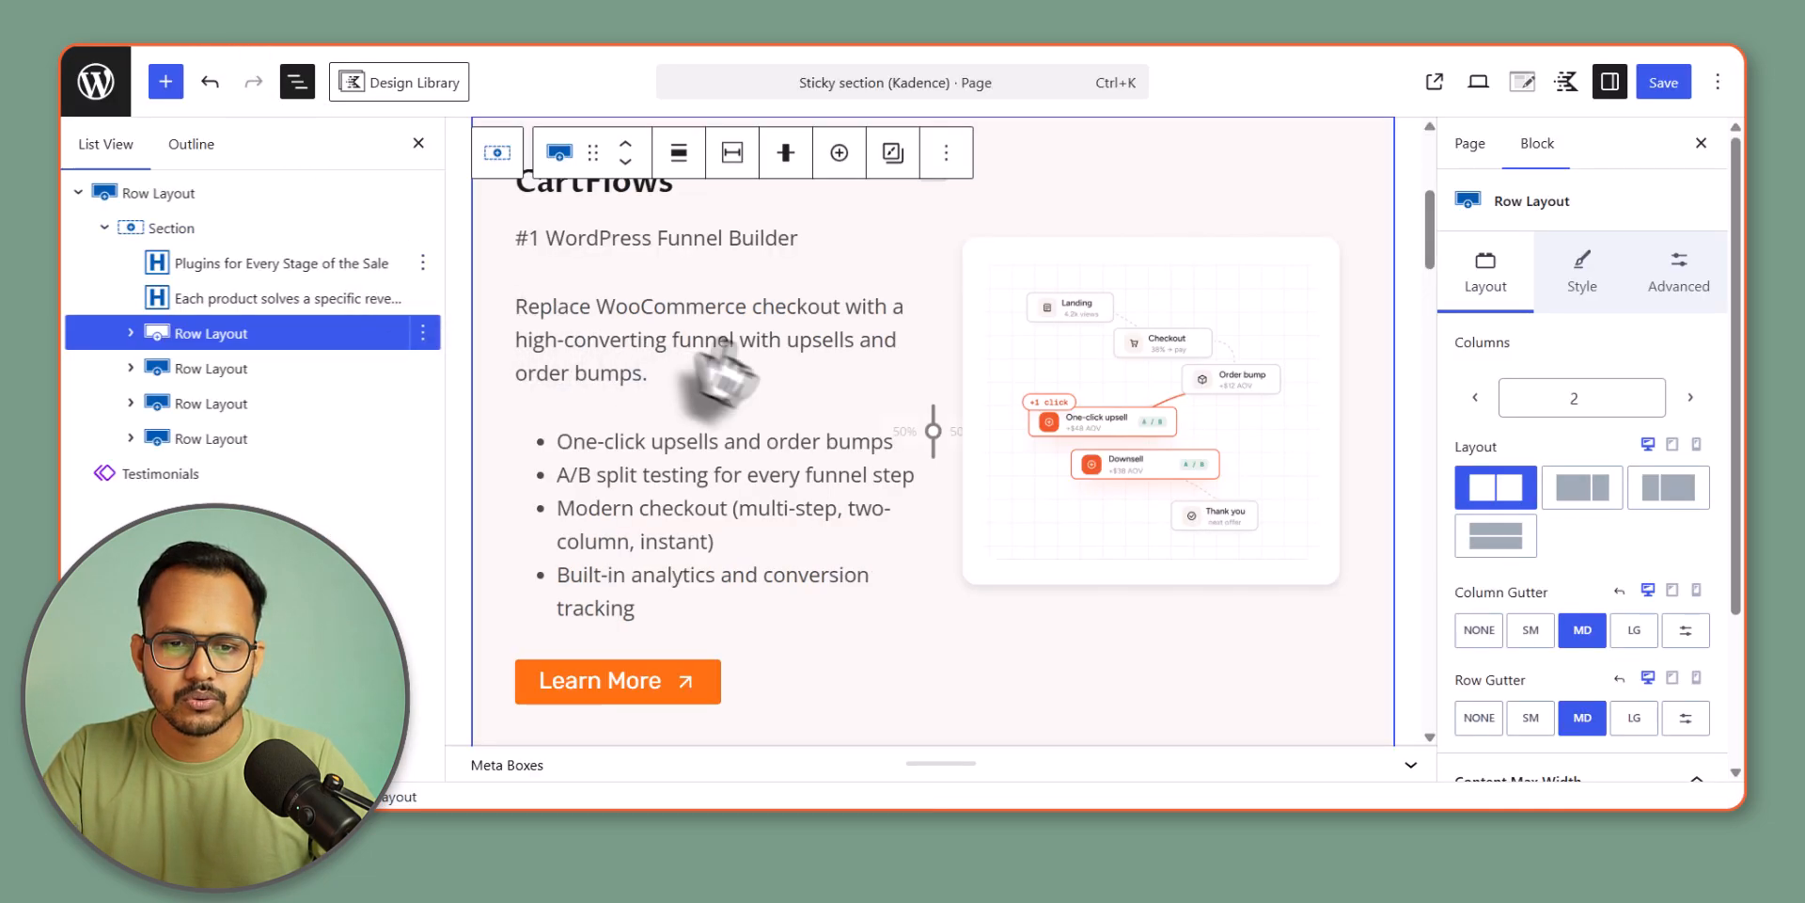
- Give the CartFlows Row Layout a 3 px orange border
scroll(1100, 402, up, 2)
scroll(1107, 411, down, 3)
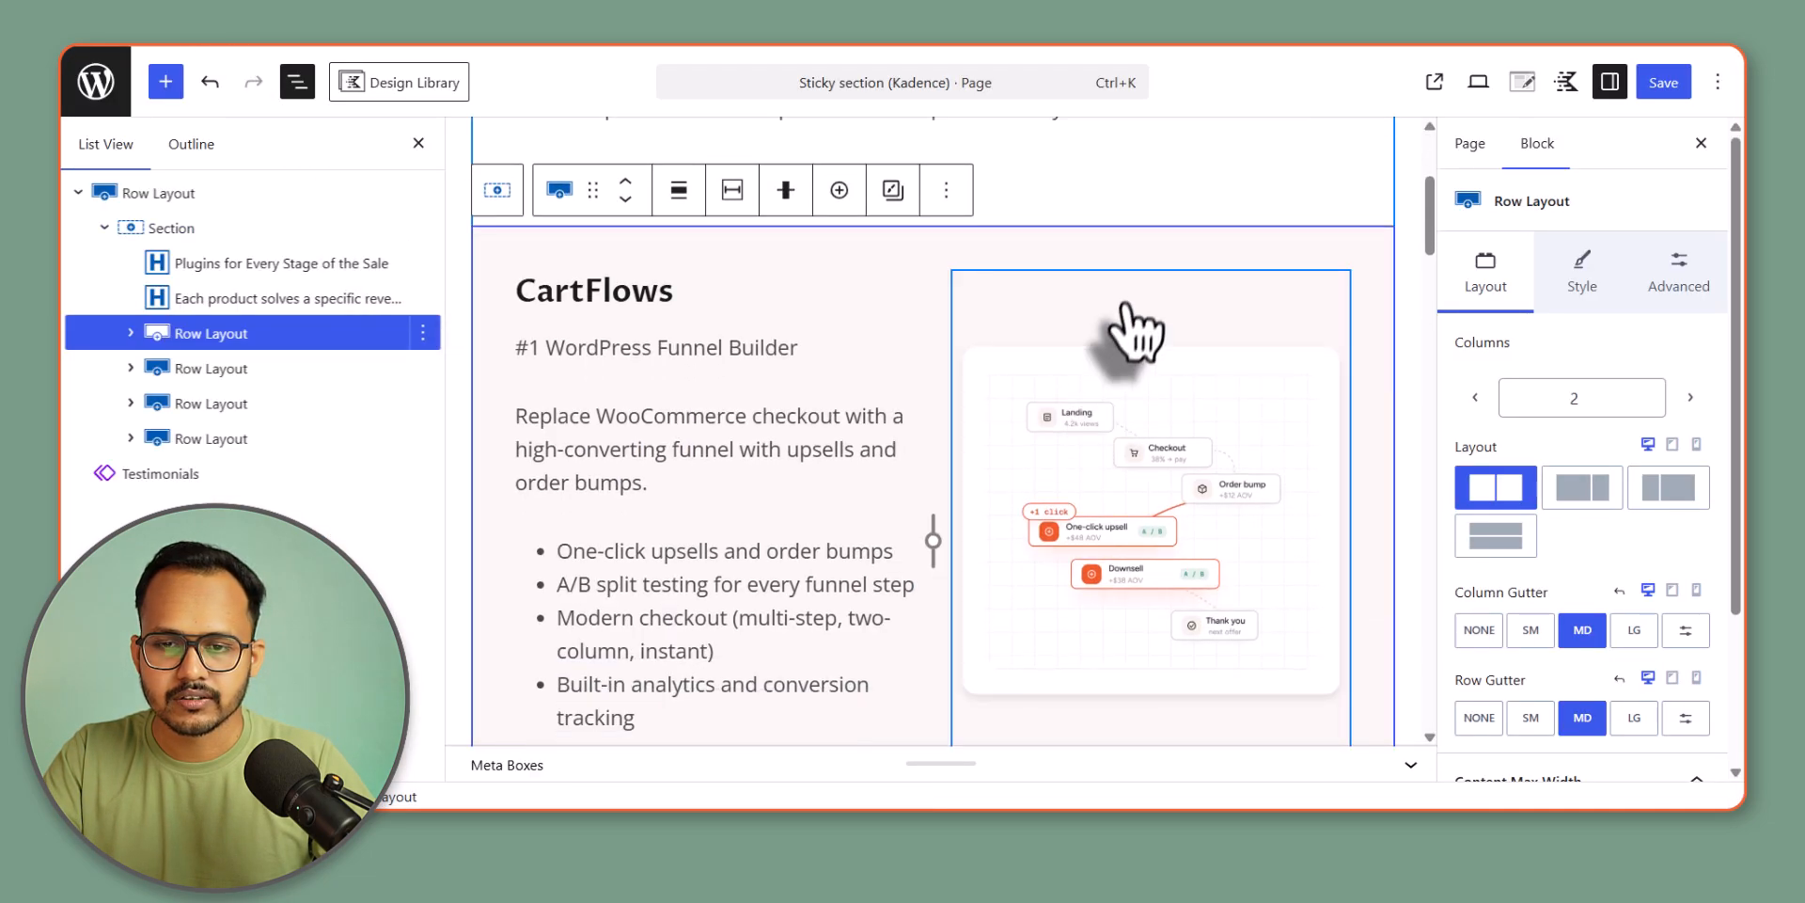
click(1585, 278)
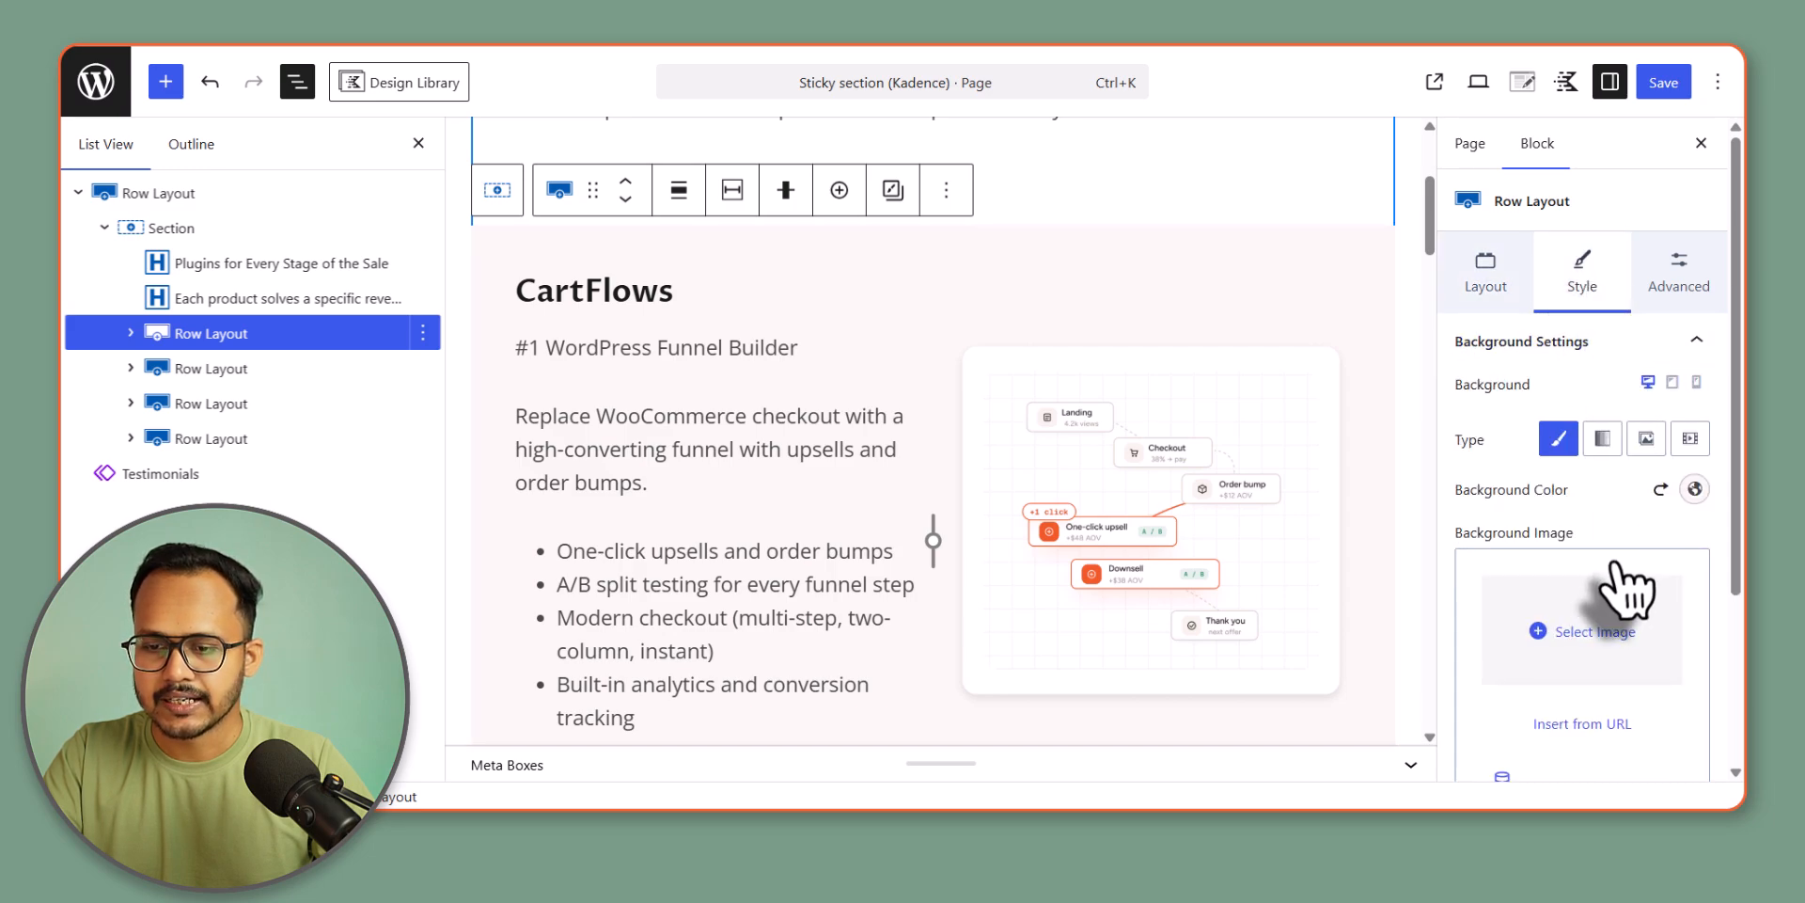
scroll(1611, 596, down, 3)
click(1568, 691)
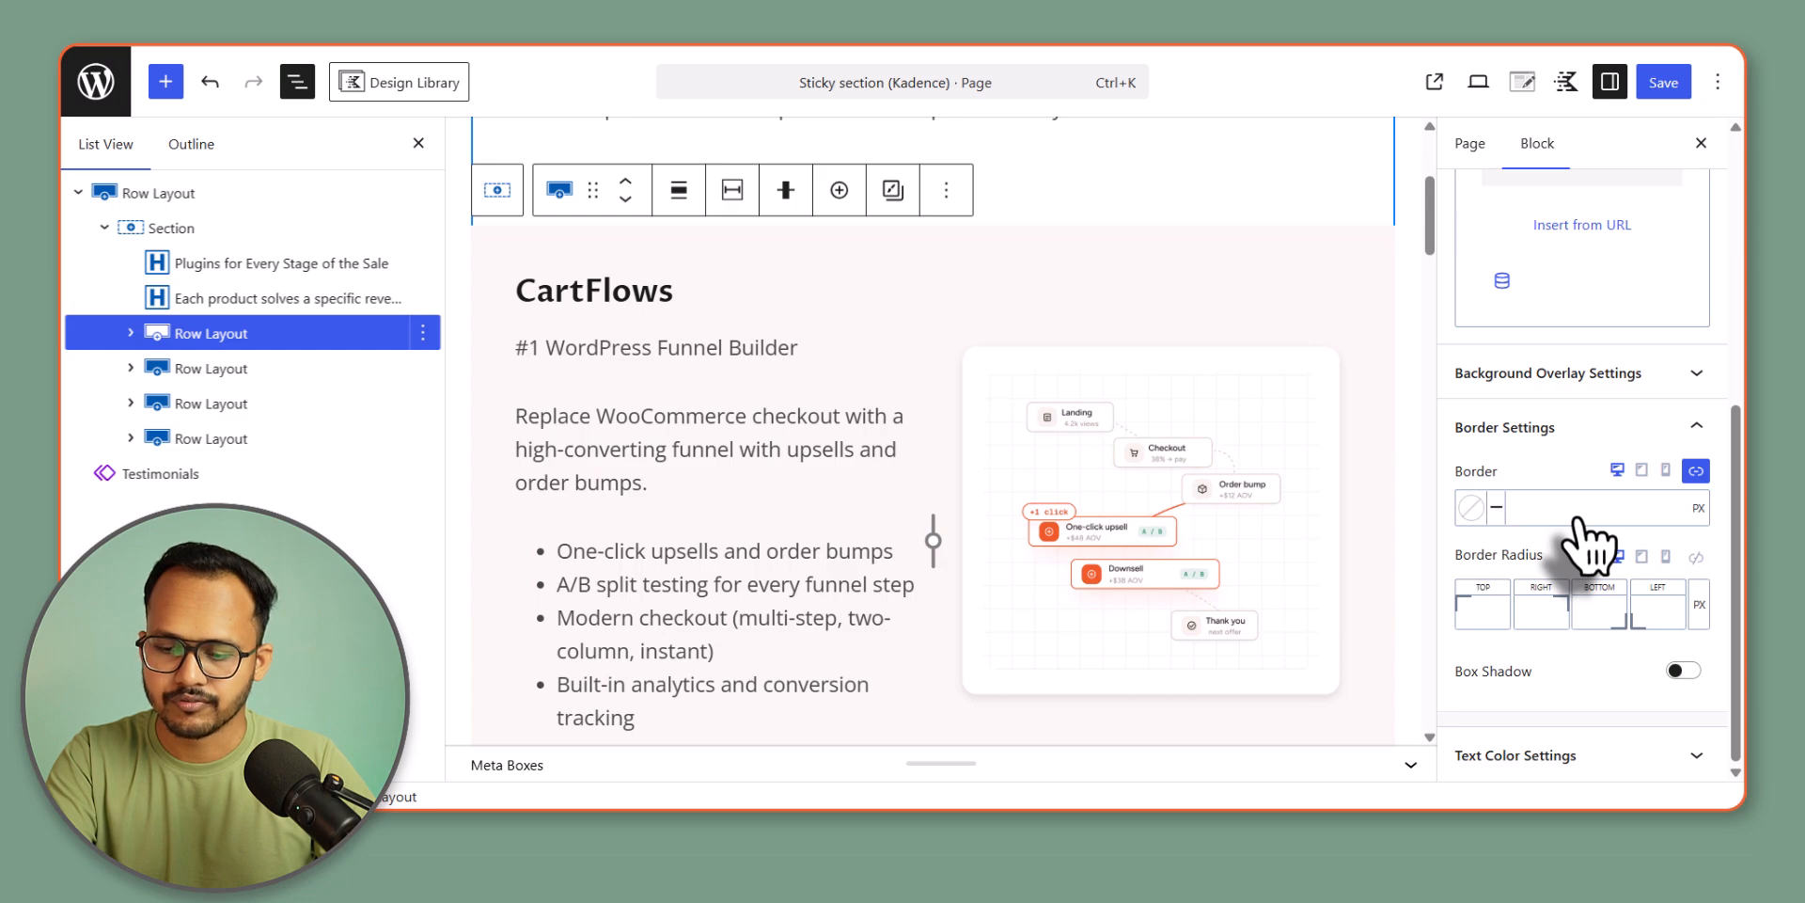
text(3)
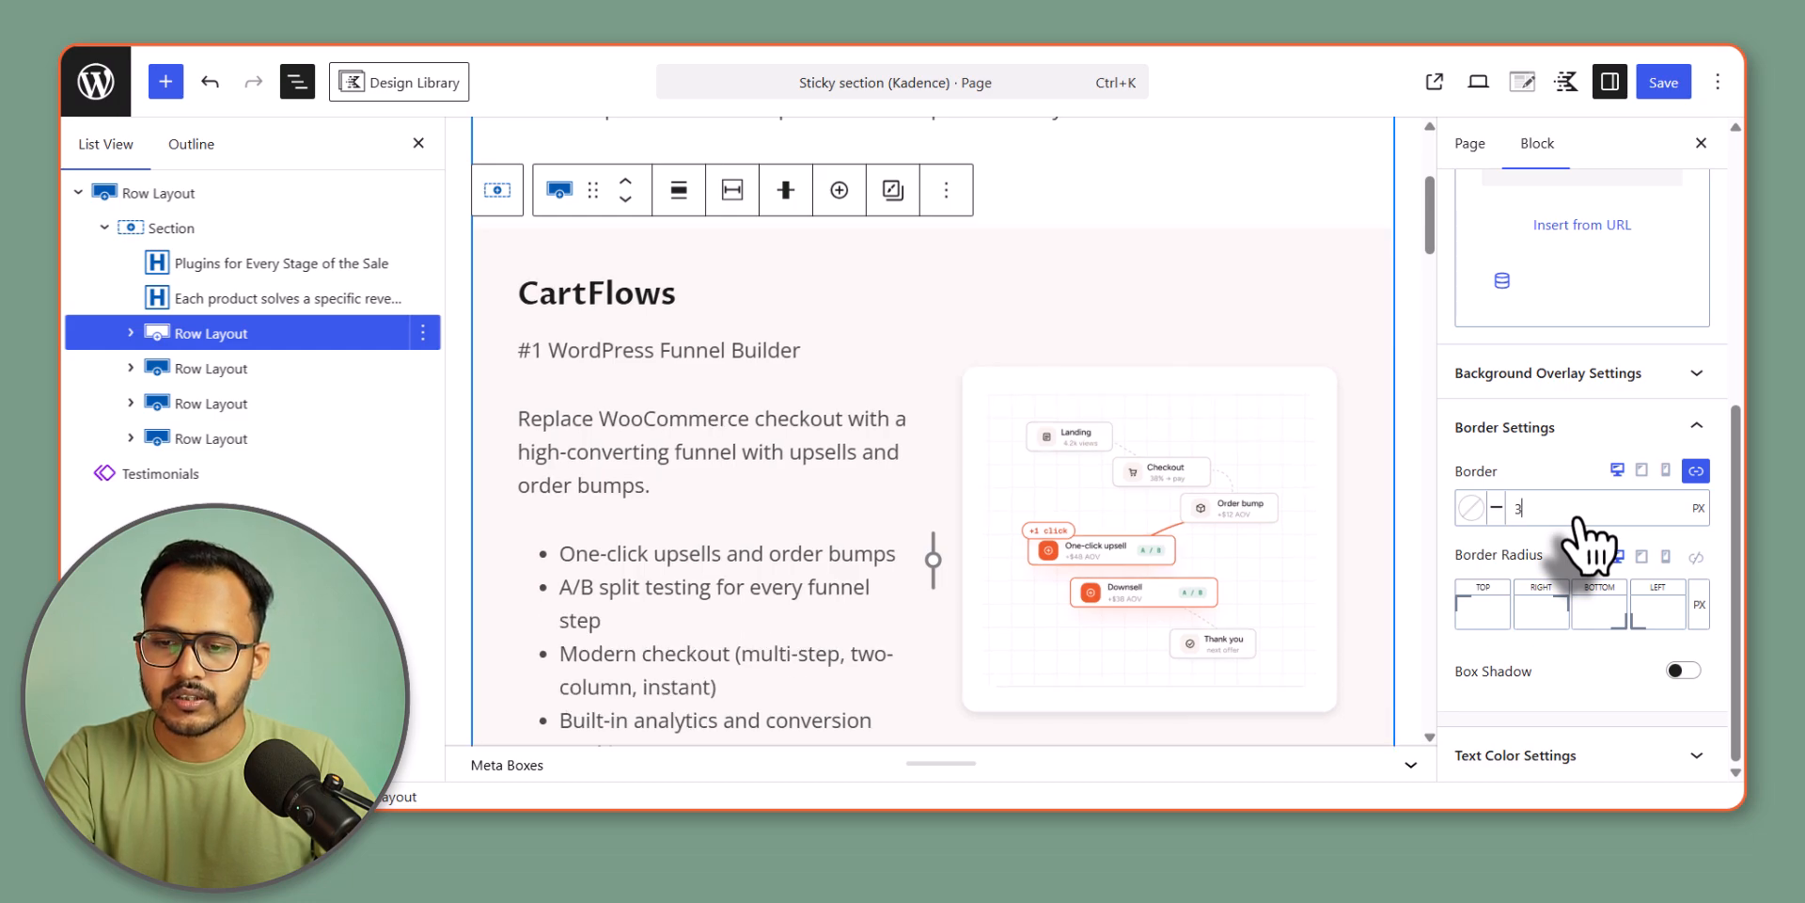
click(1465, 508)
click(1164, 467)
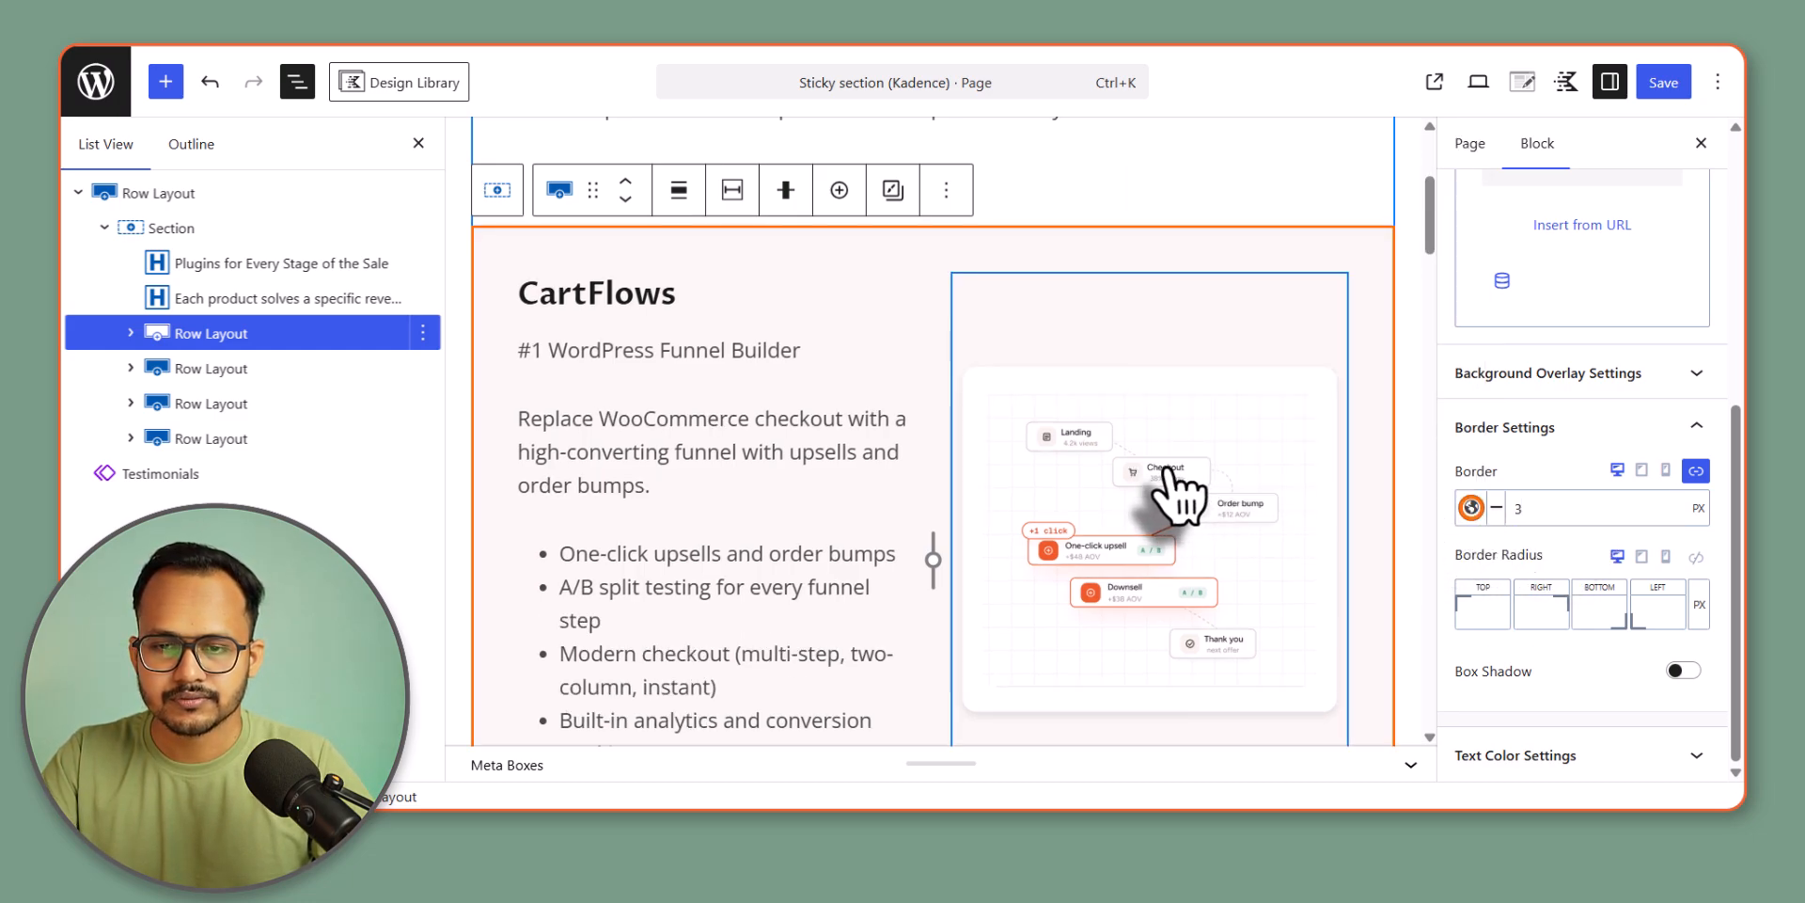
- Give the Modern Cart Row Layout a 3 px black border
scroll(1142, 431, down, 5)
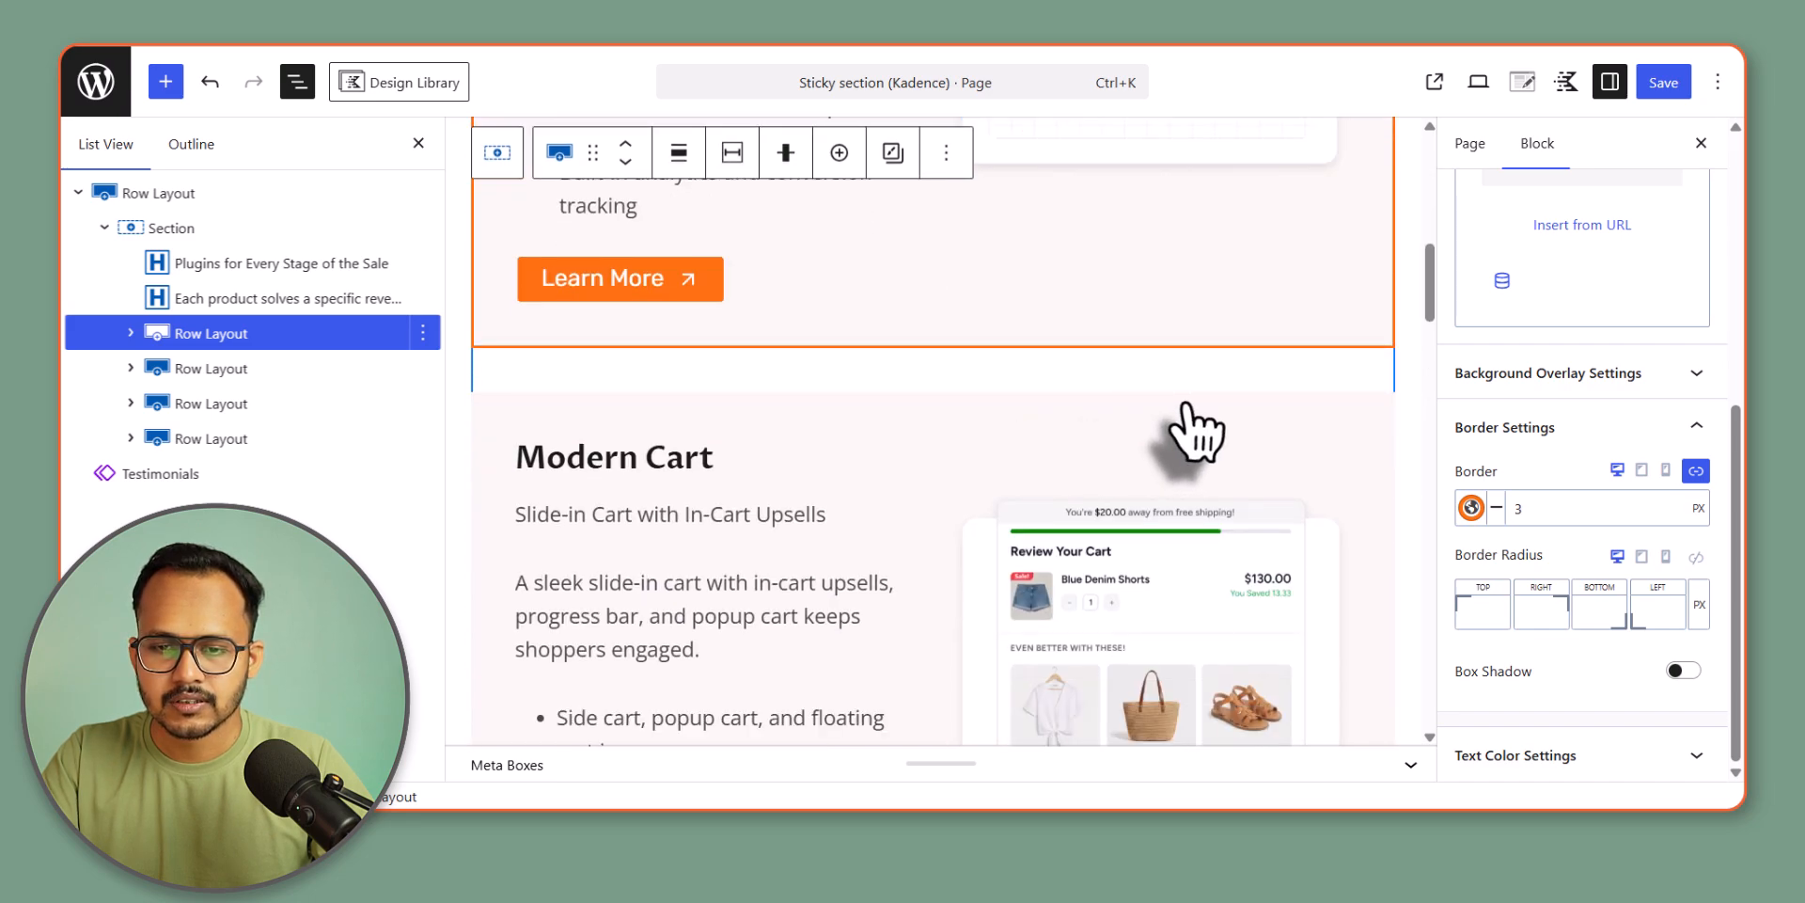
click(1194, 432)
scroll(1571, 274, up, 3)
click(1590, 277)
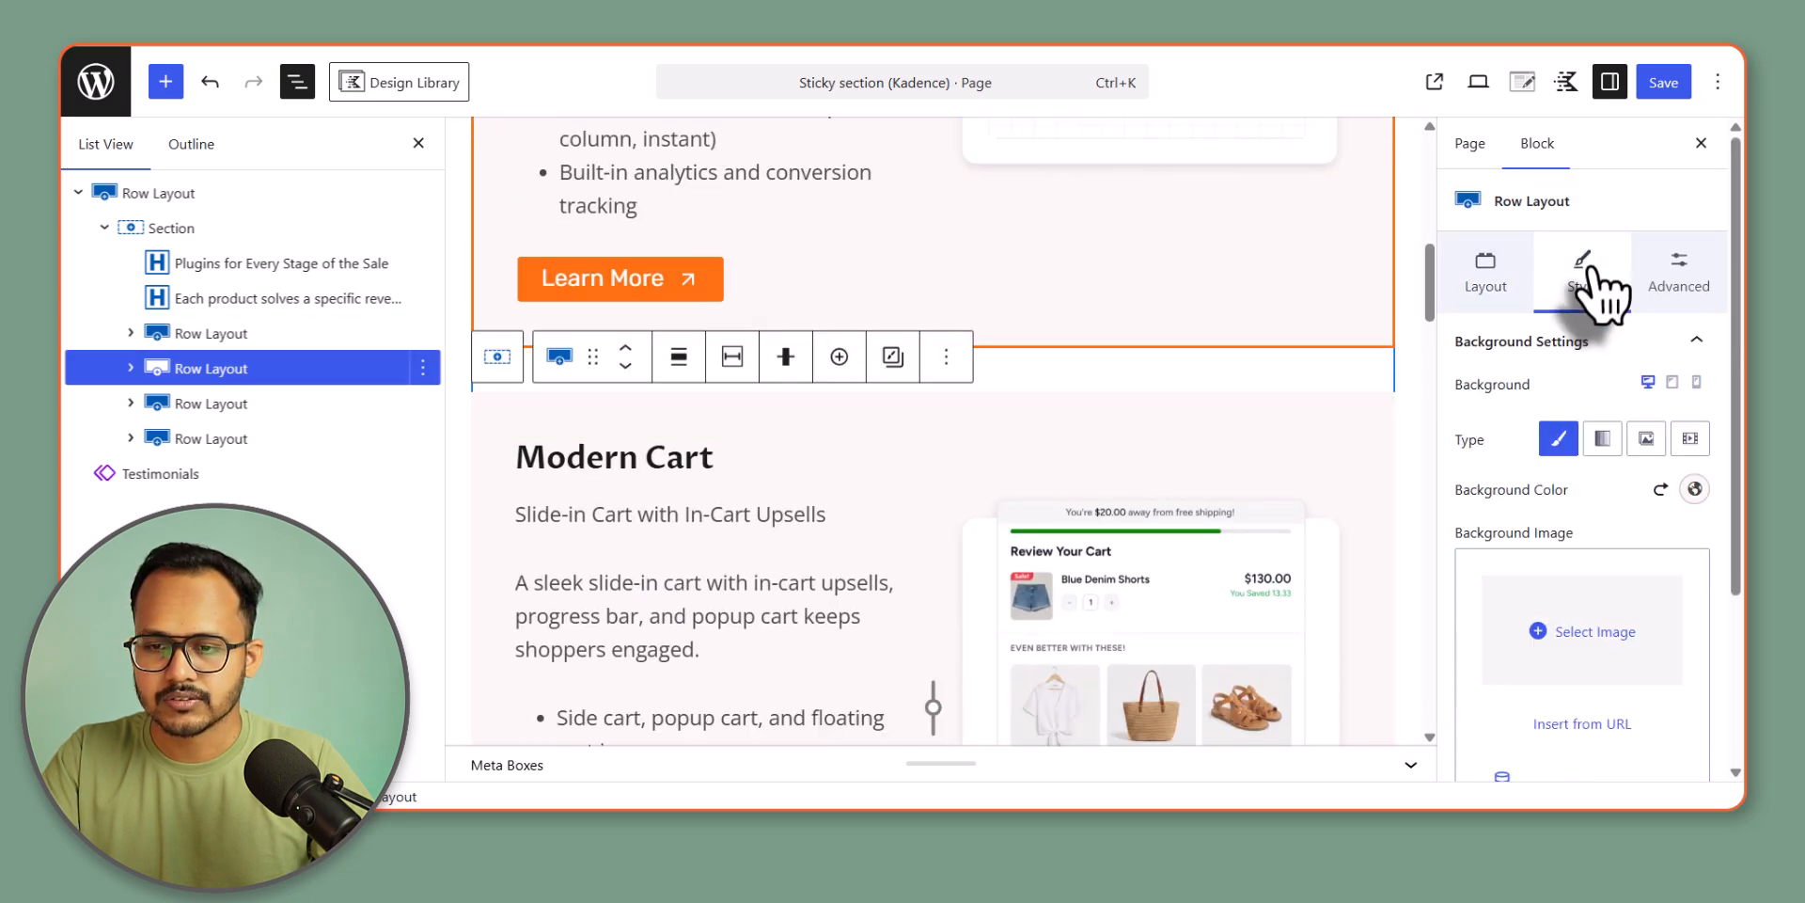
click(1566, 341)
click(1568, 449)
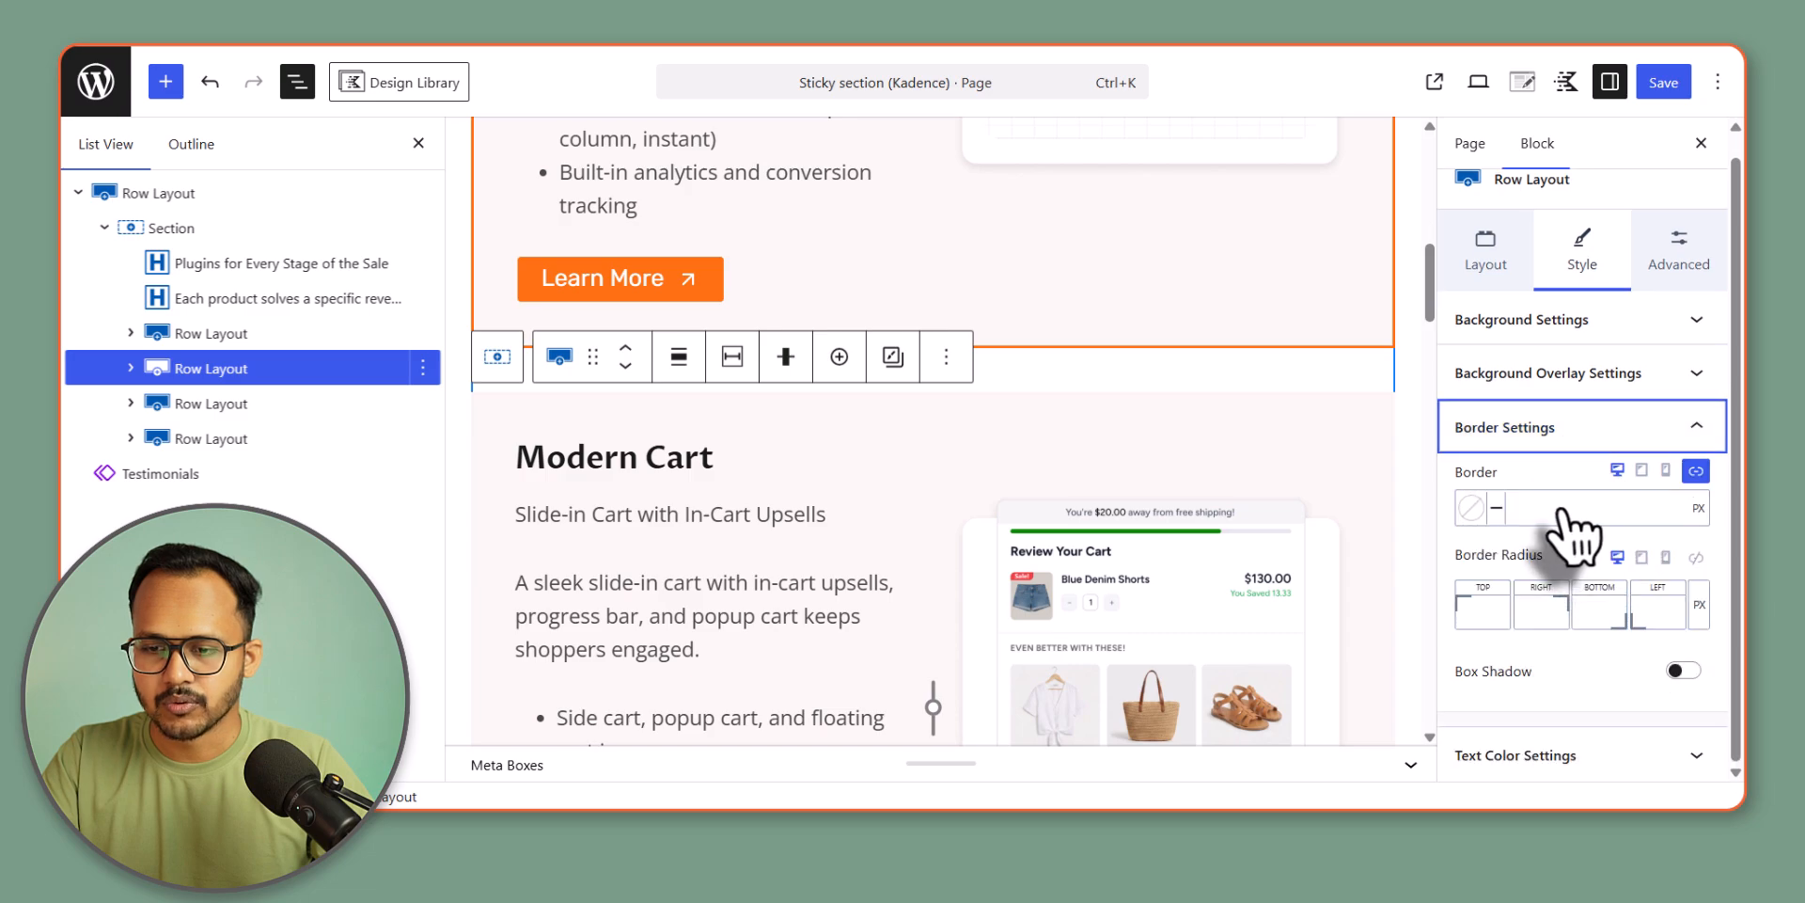
text(3)
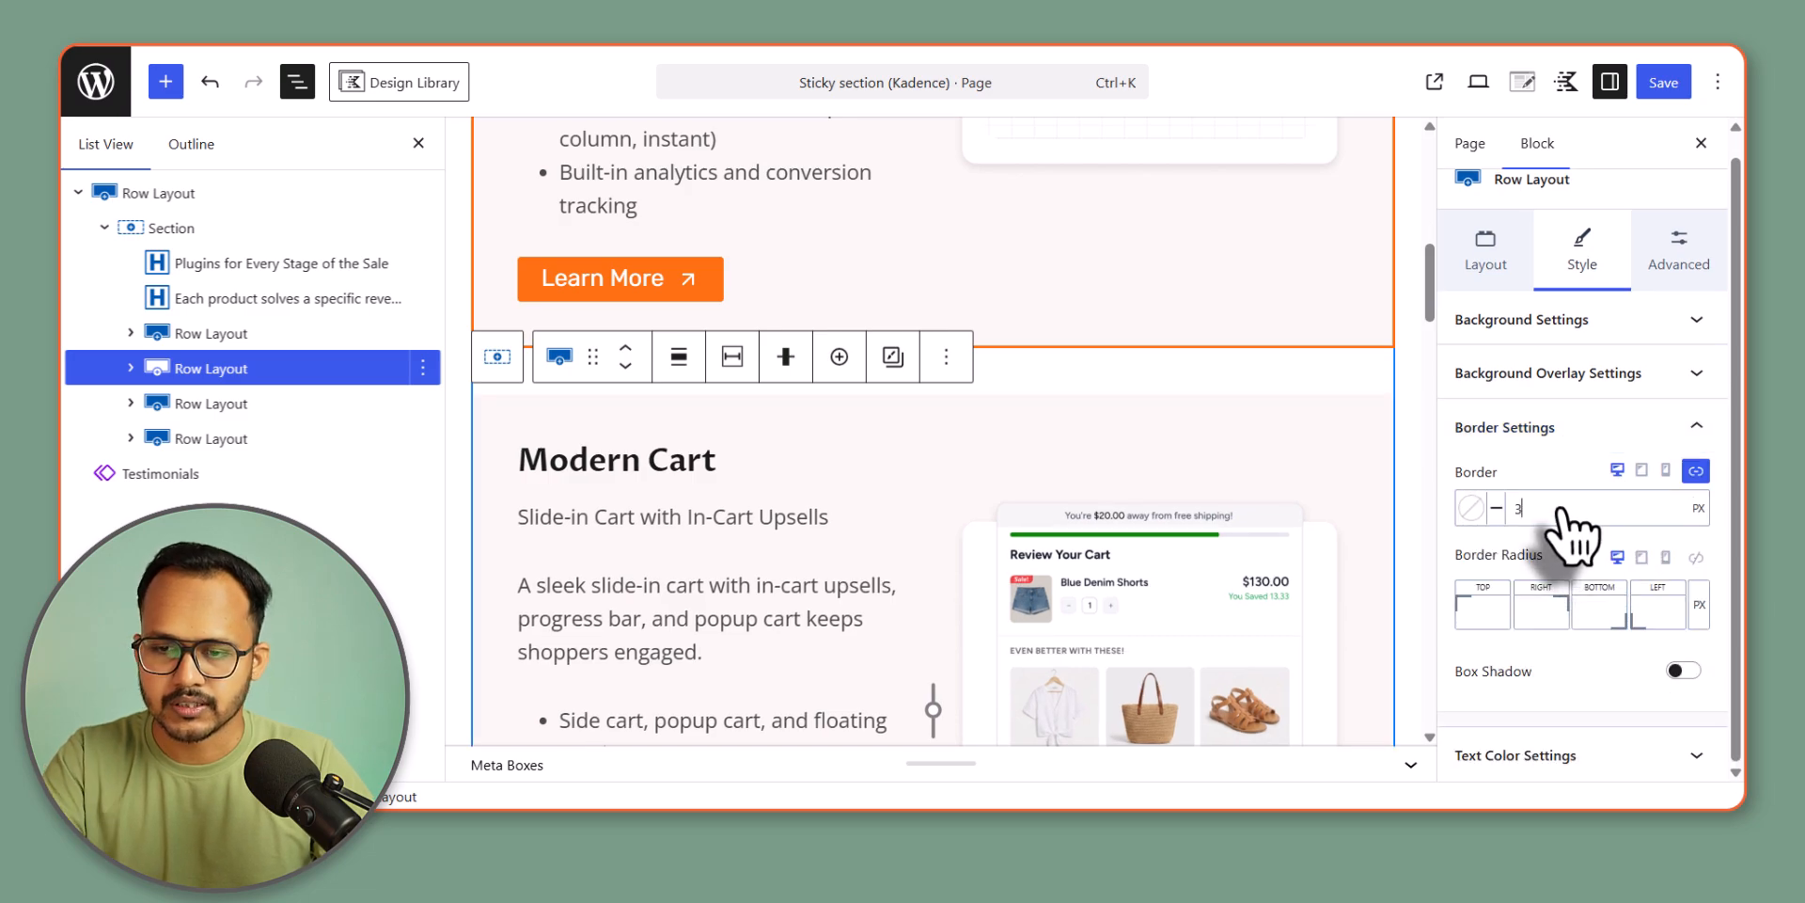
click(1471, 508)
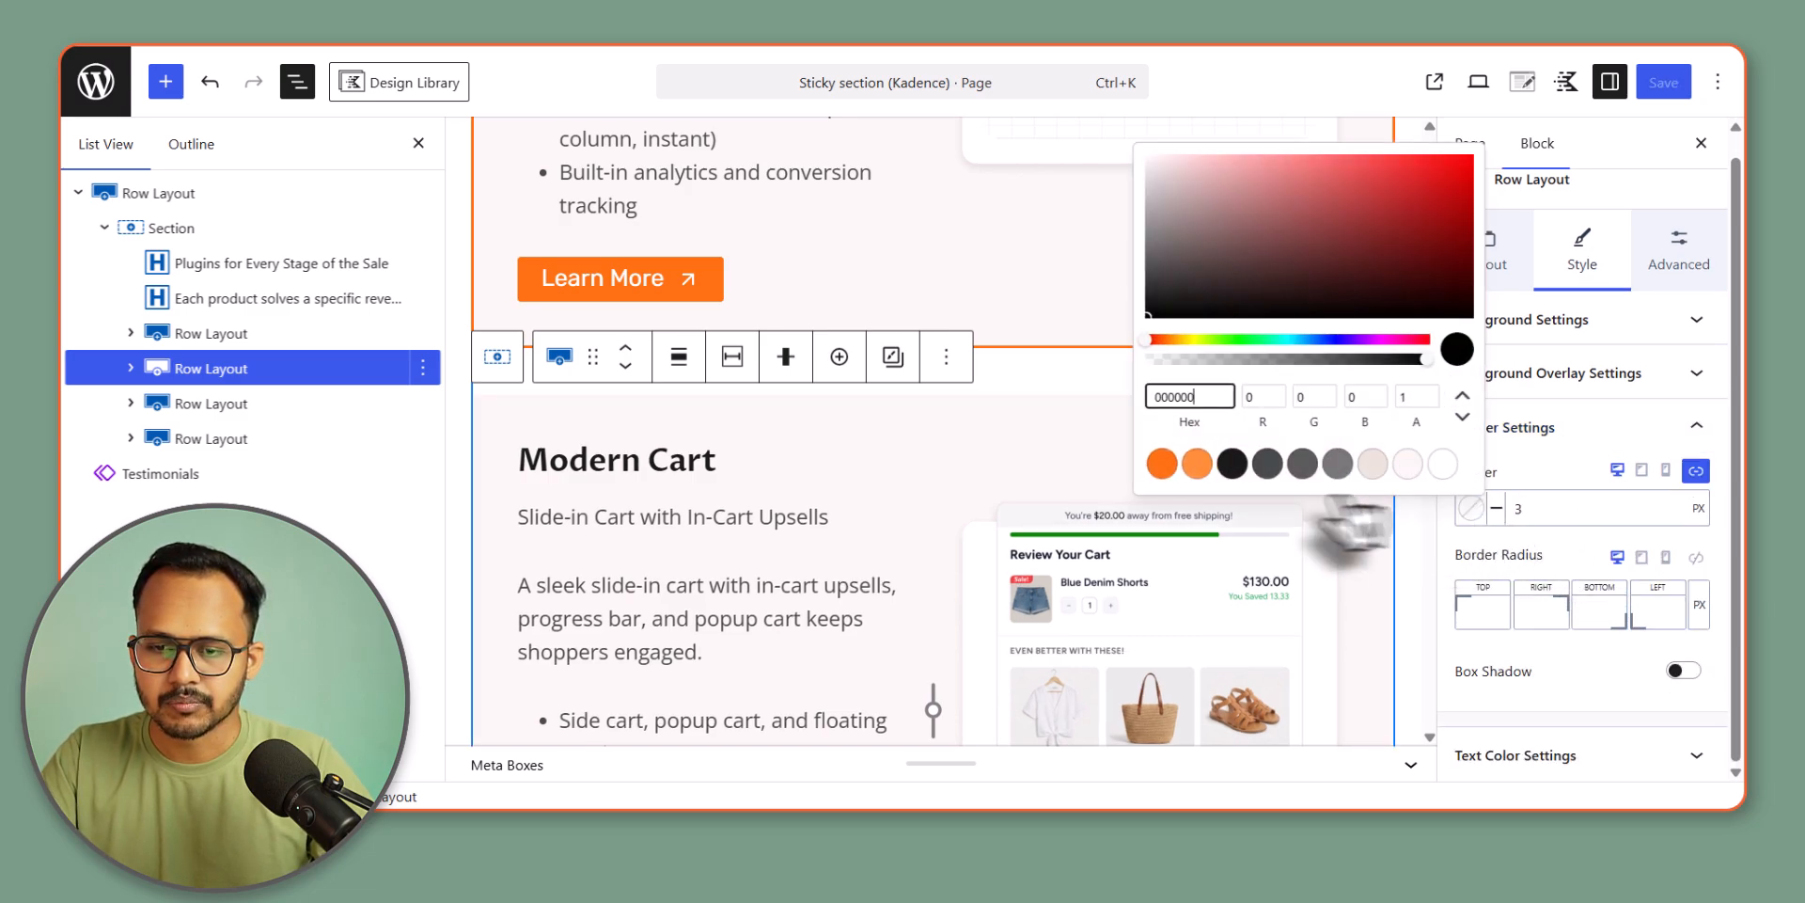
click(1279, 343)
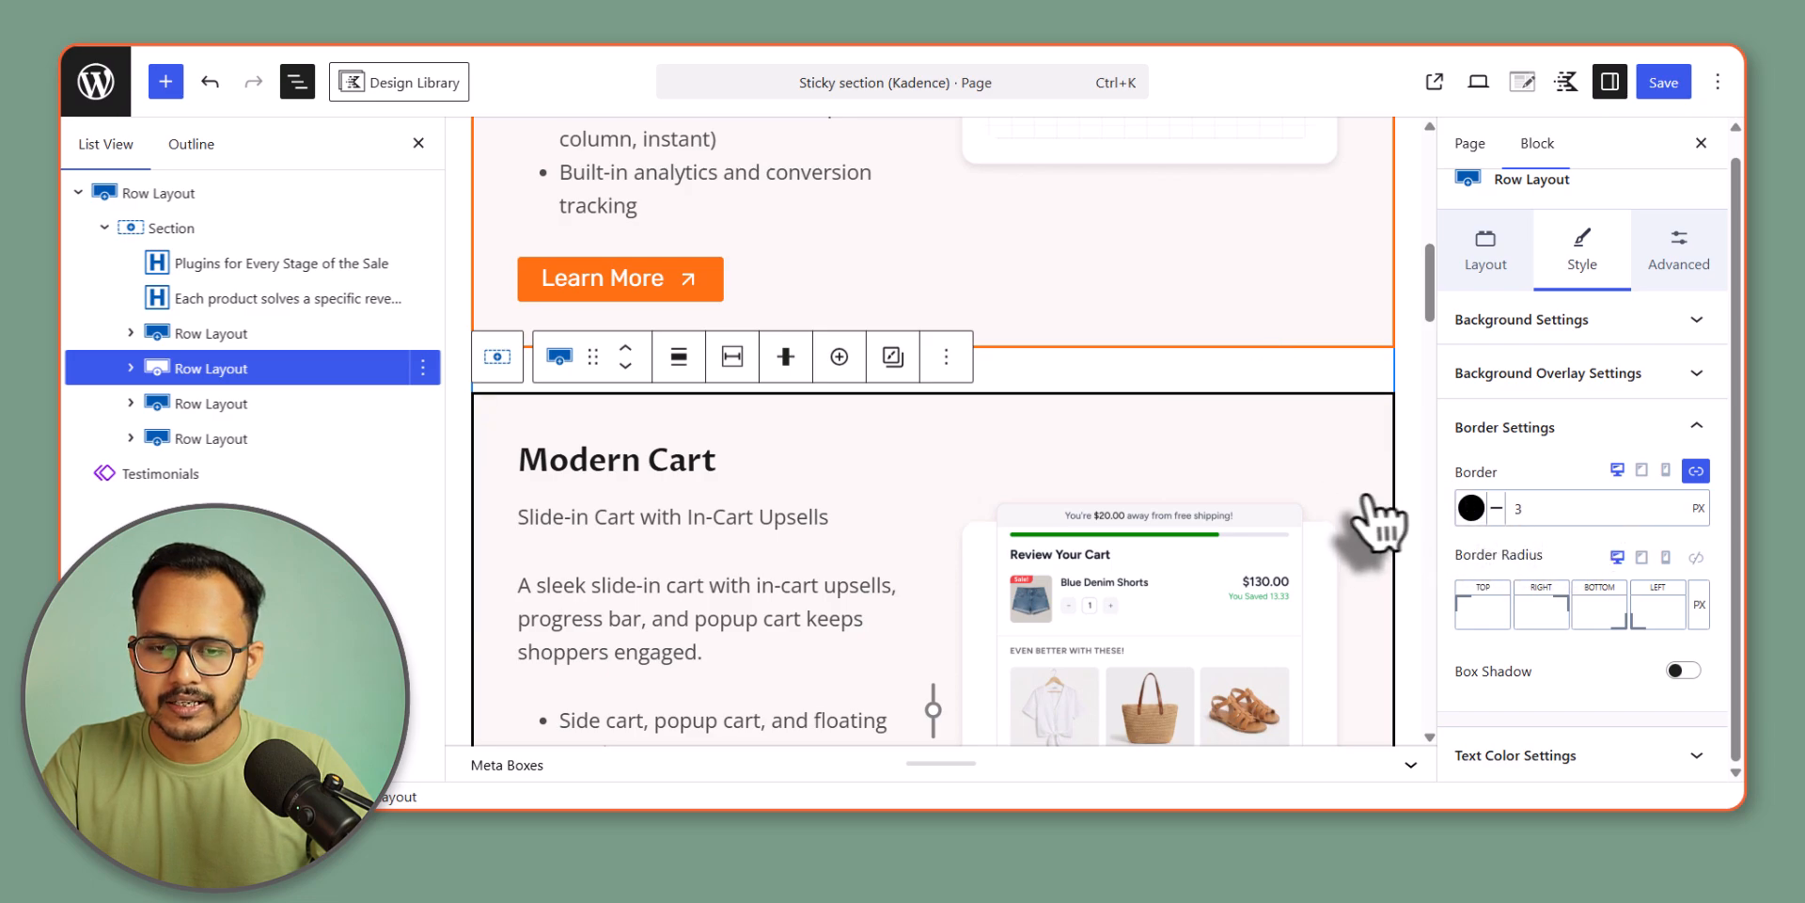
- Give the Cart Abandonment Recovery Row Layout a 3 px red border
scroll(1378, 522, down, 8)
click(1380, 355)
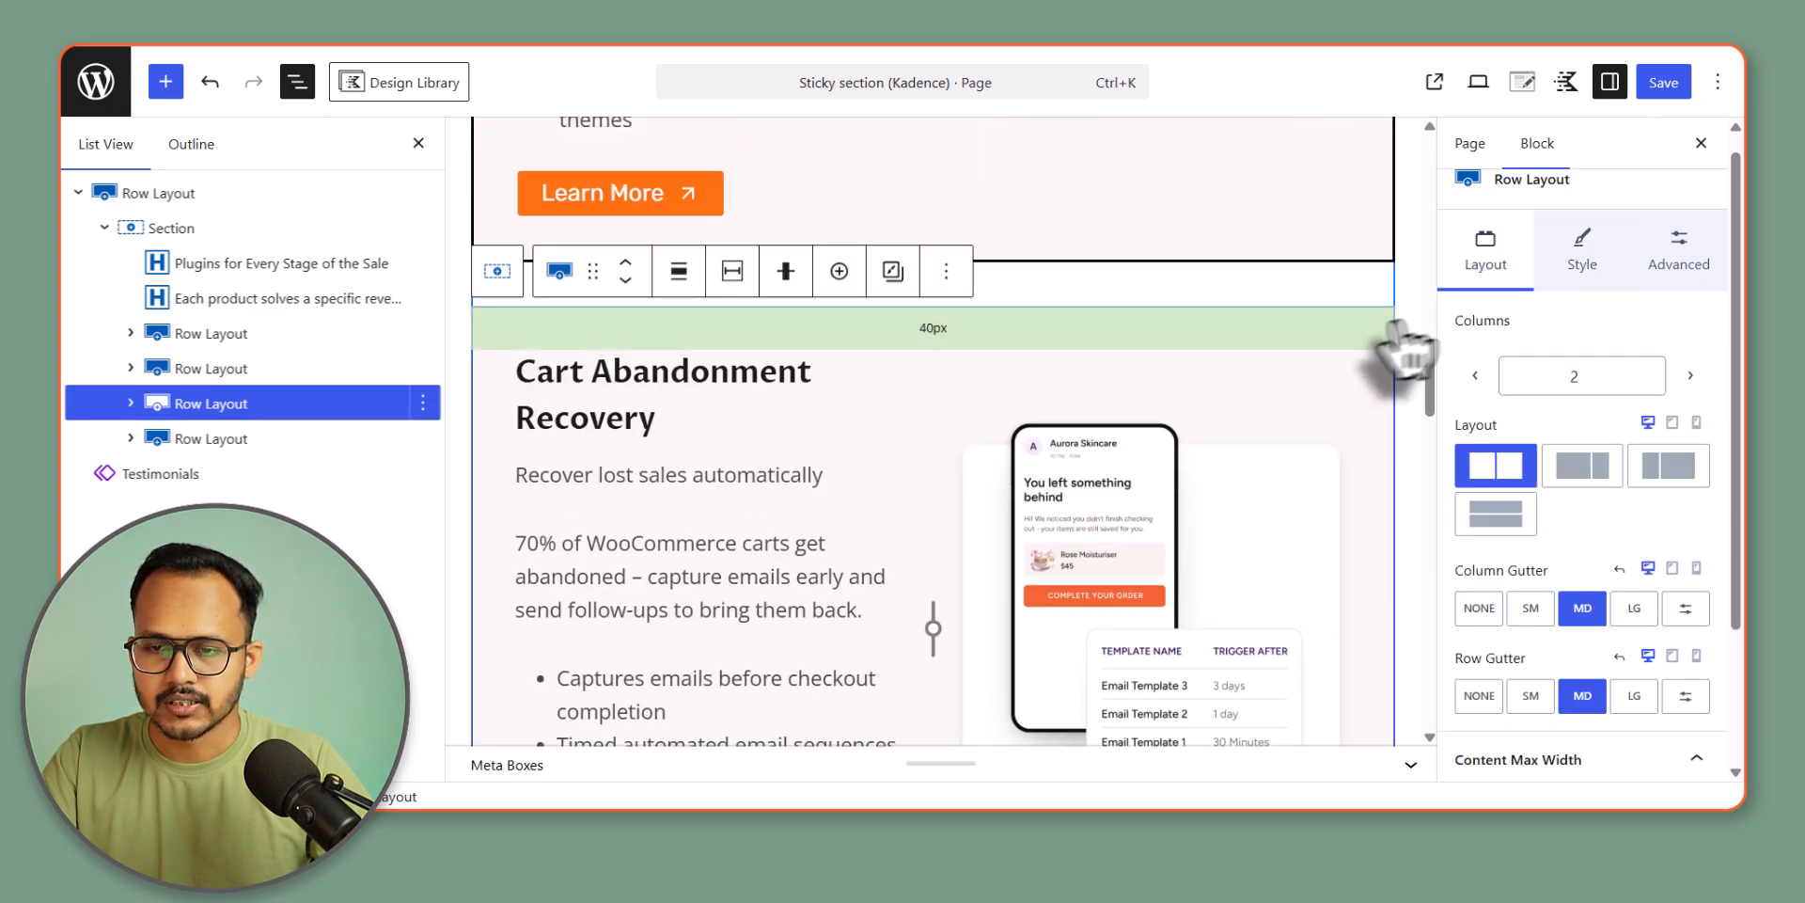
click(1582, 259)
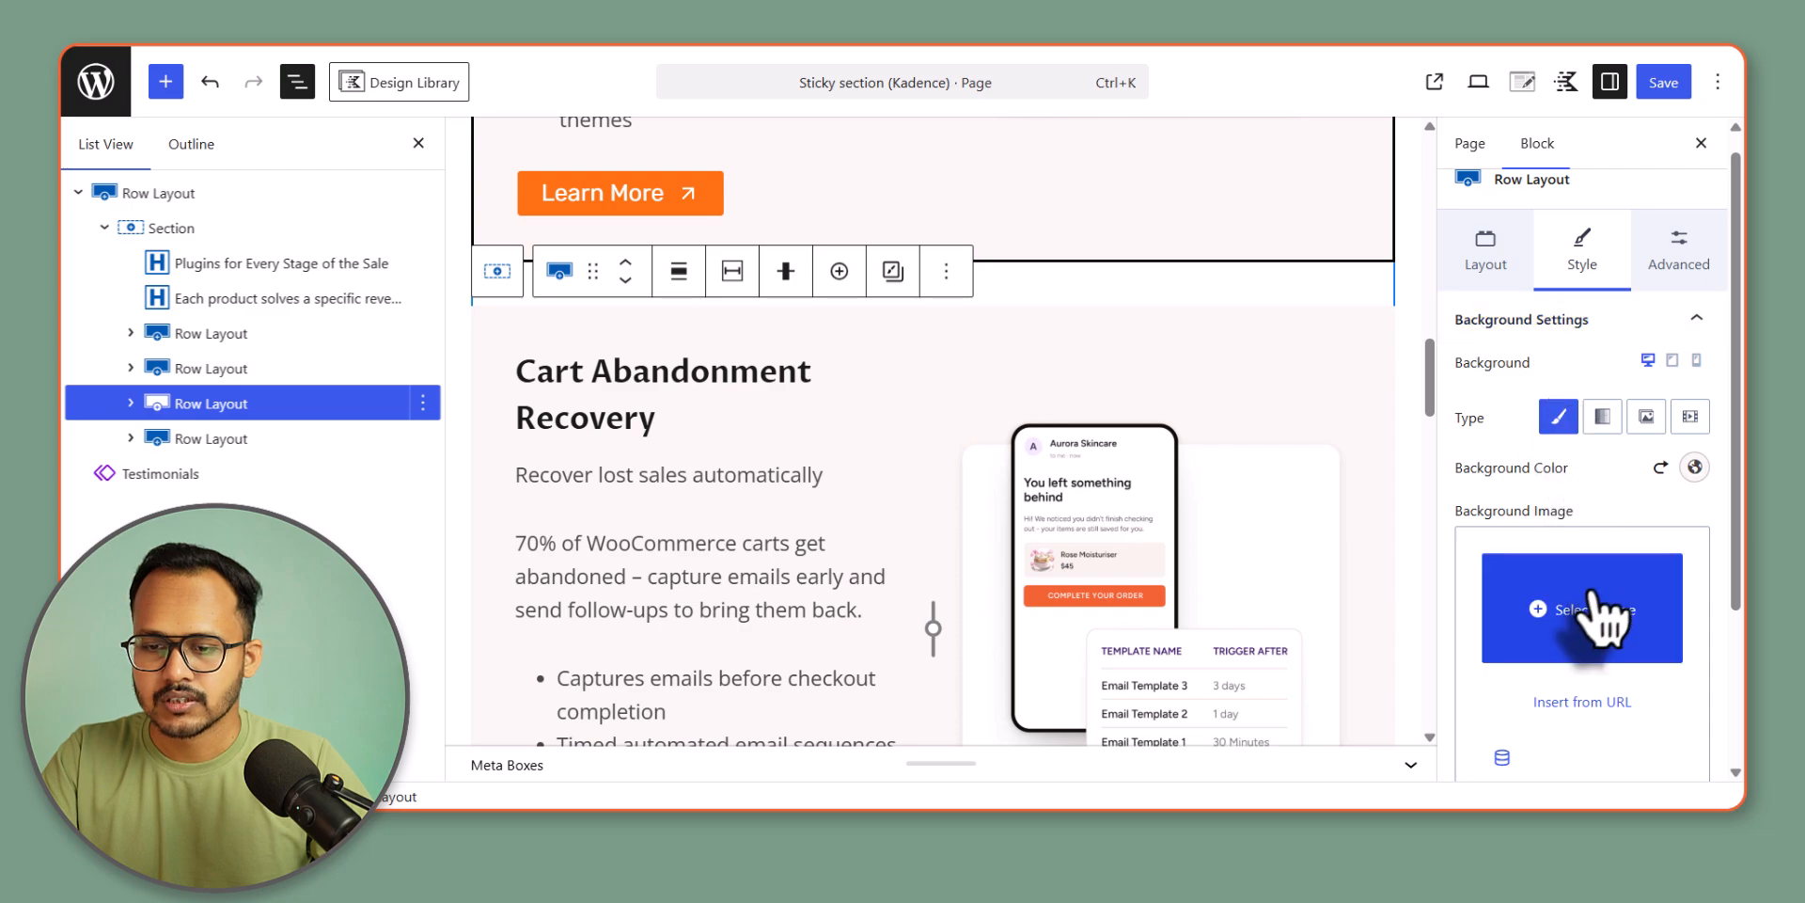
scroll(1589, 625, down, 3)
click(1556, 649)
scroll(1580, 583, down, 3)
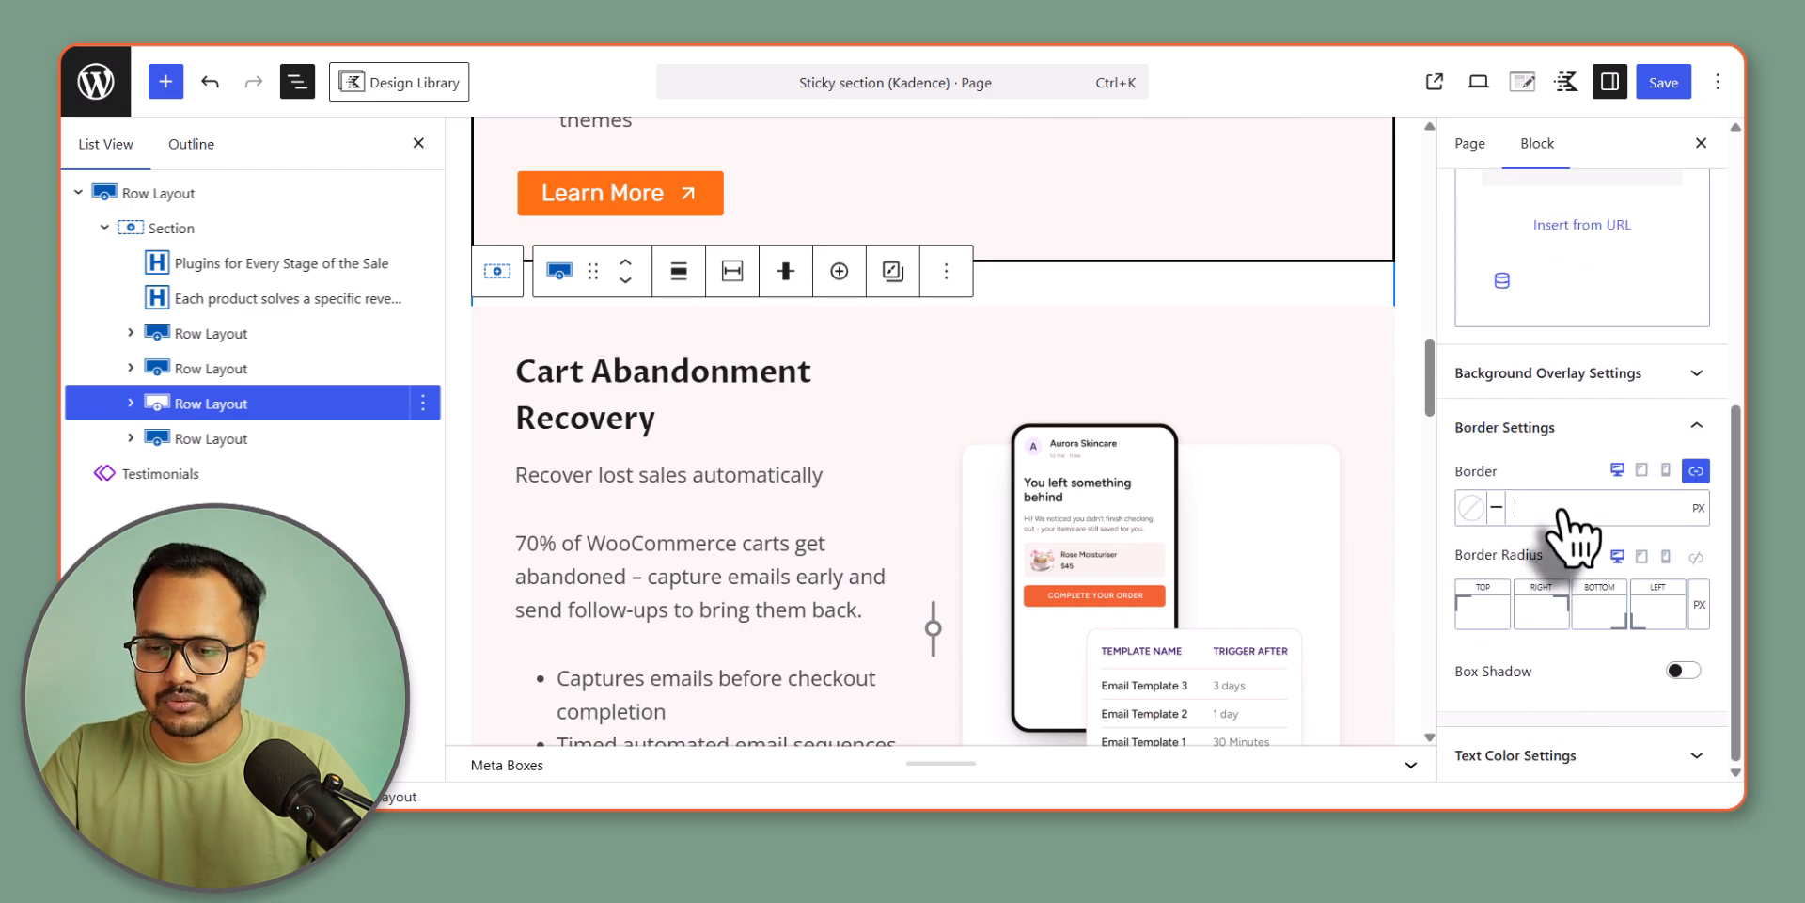
click(1561, 510)
text(3)
click(1472, 509)
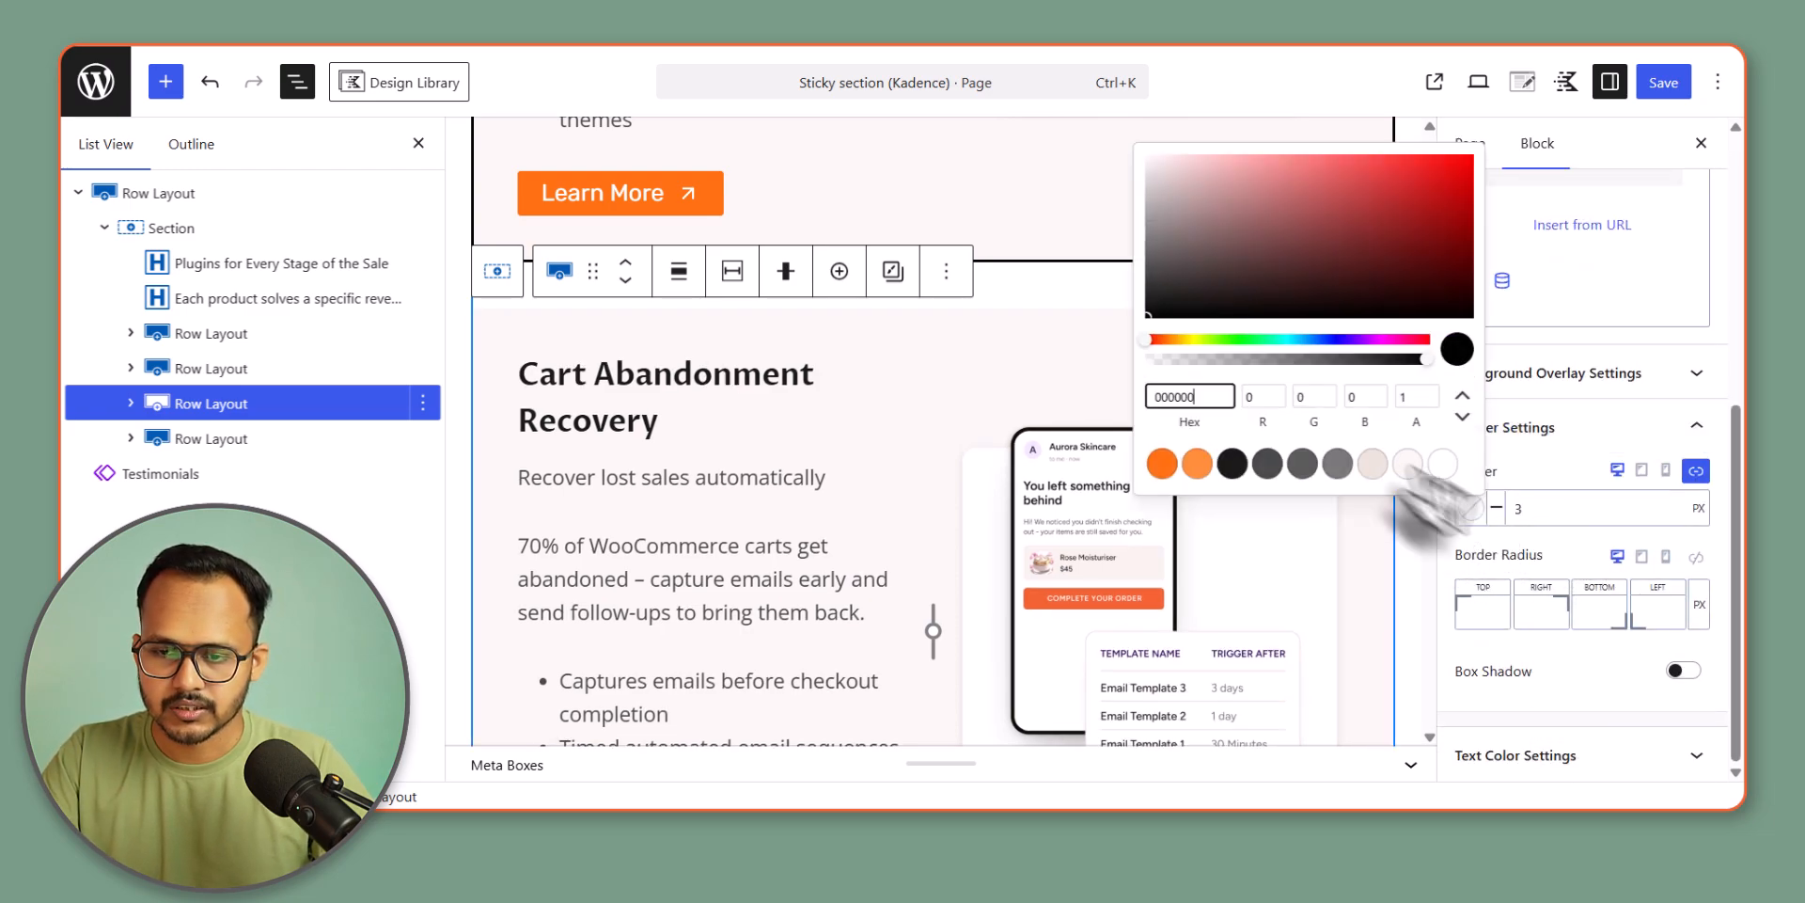
click(1434, 206)
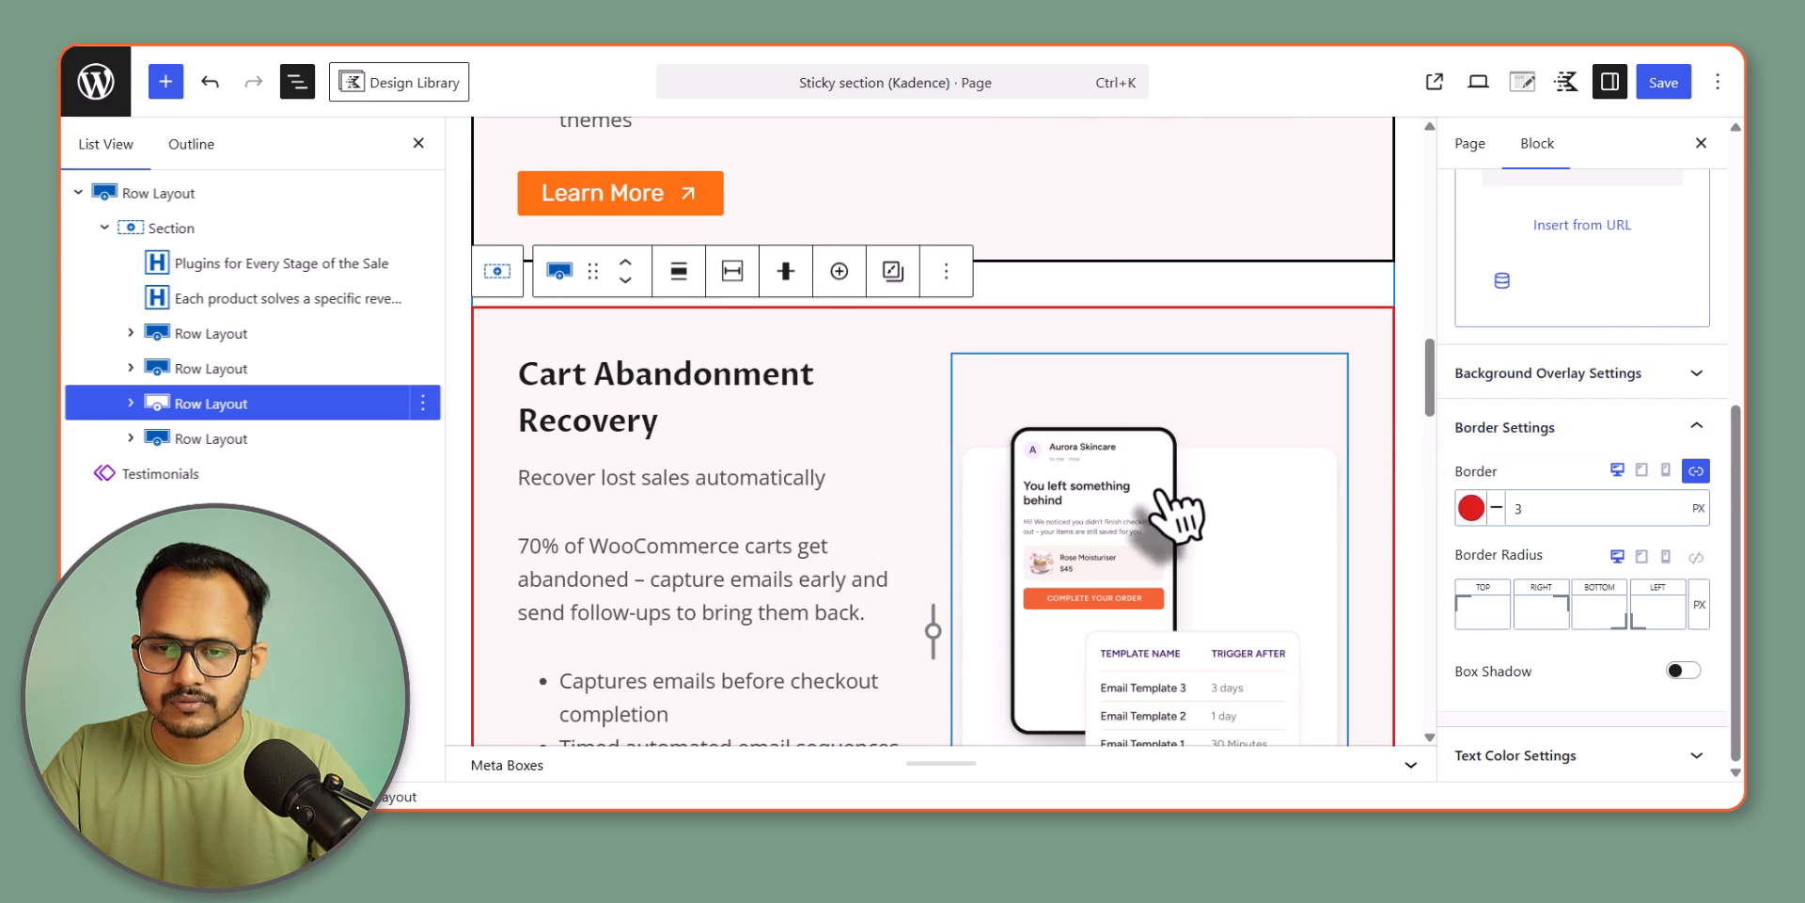
- Give the Power Coupons Row Layout a 3 px blue border
scroll(1169, 516, down, 5)
scroll(1171, 508, down, 2)
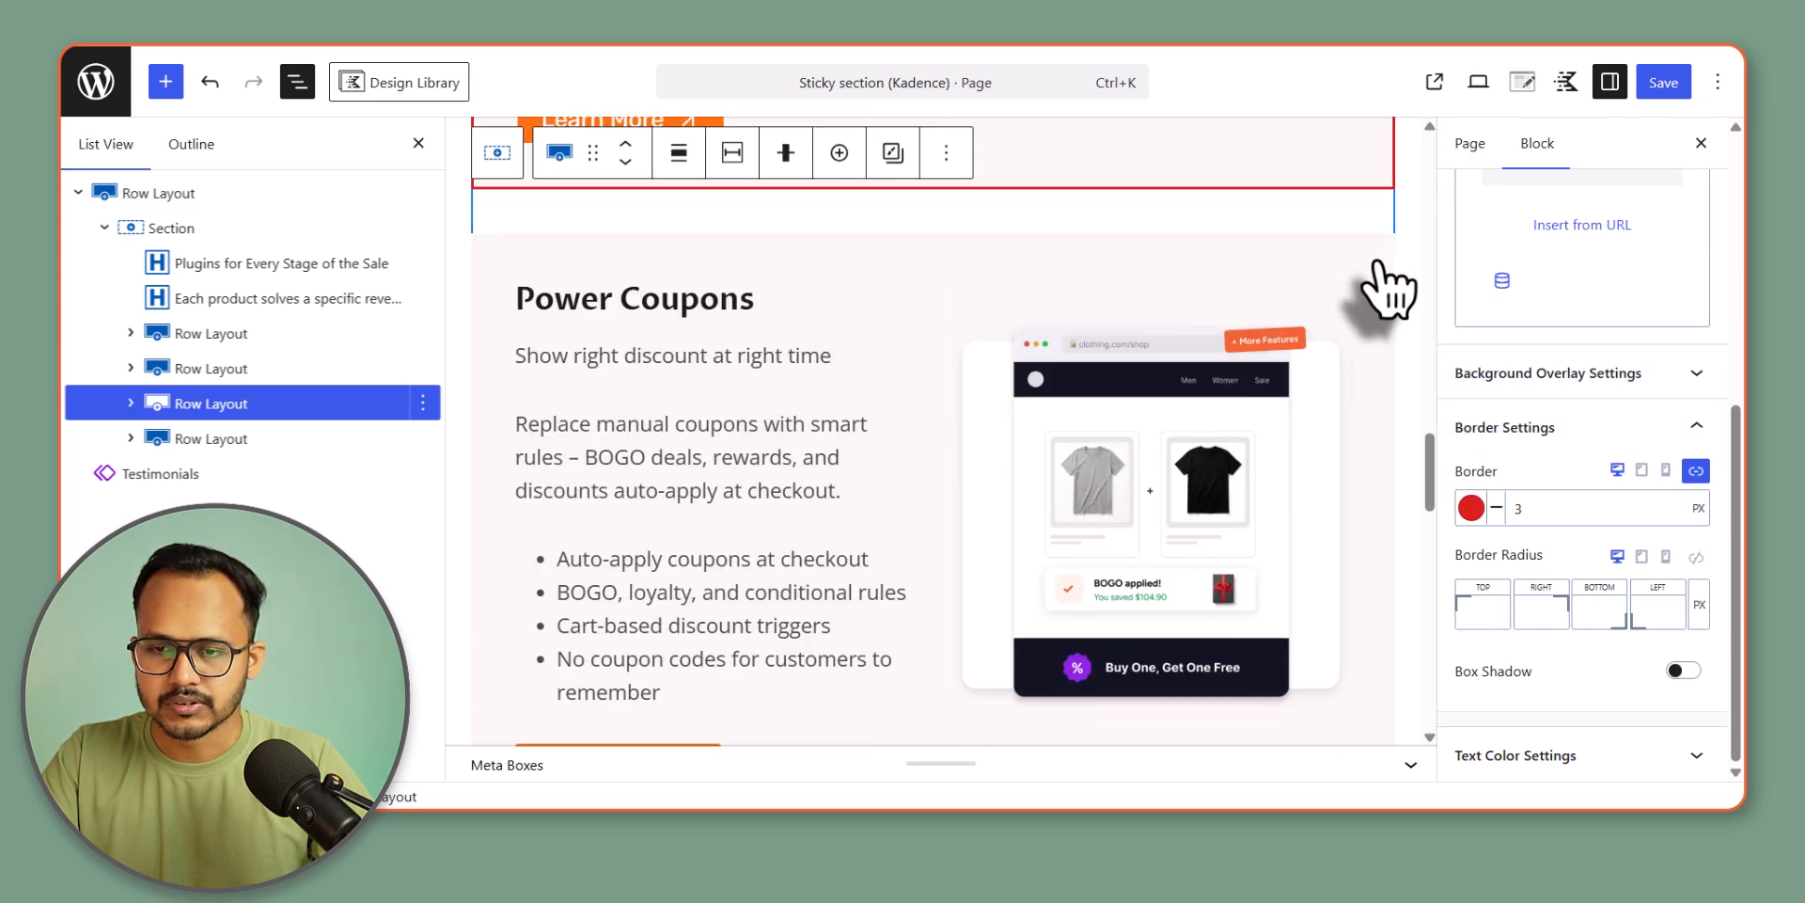
click(1377, 268)
click(1575, 273)
scroll(1587, 596, down, 3)
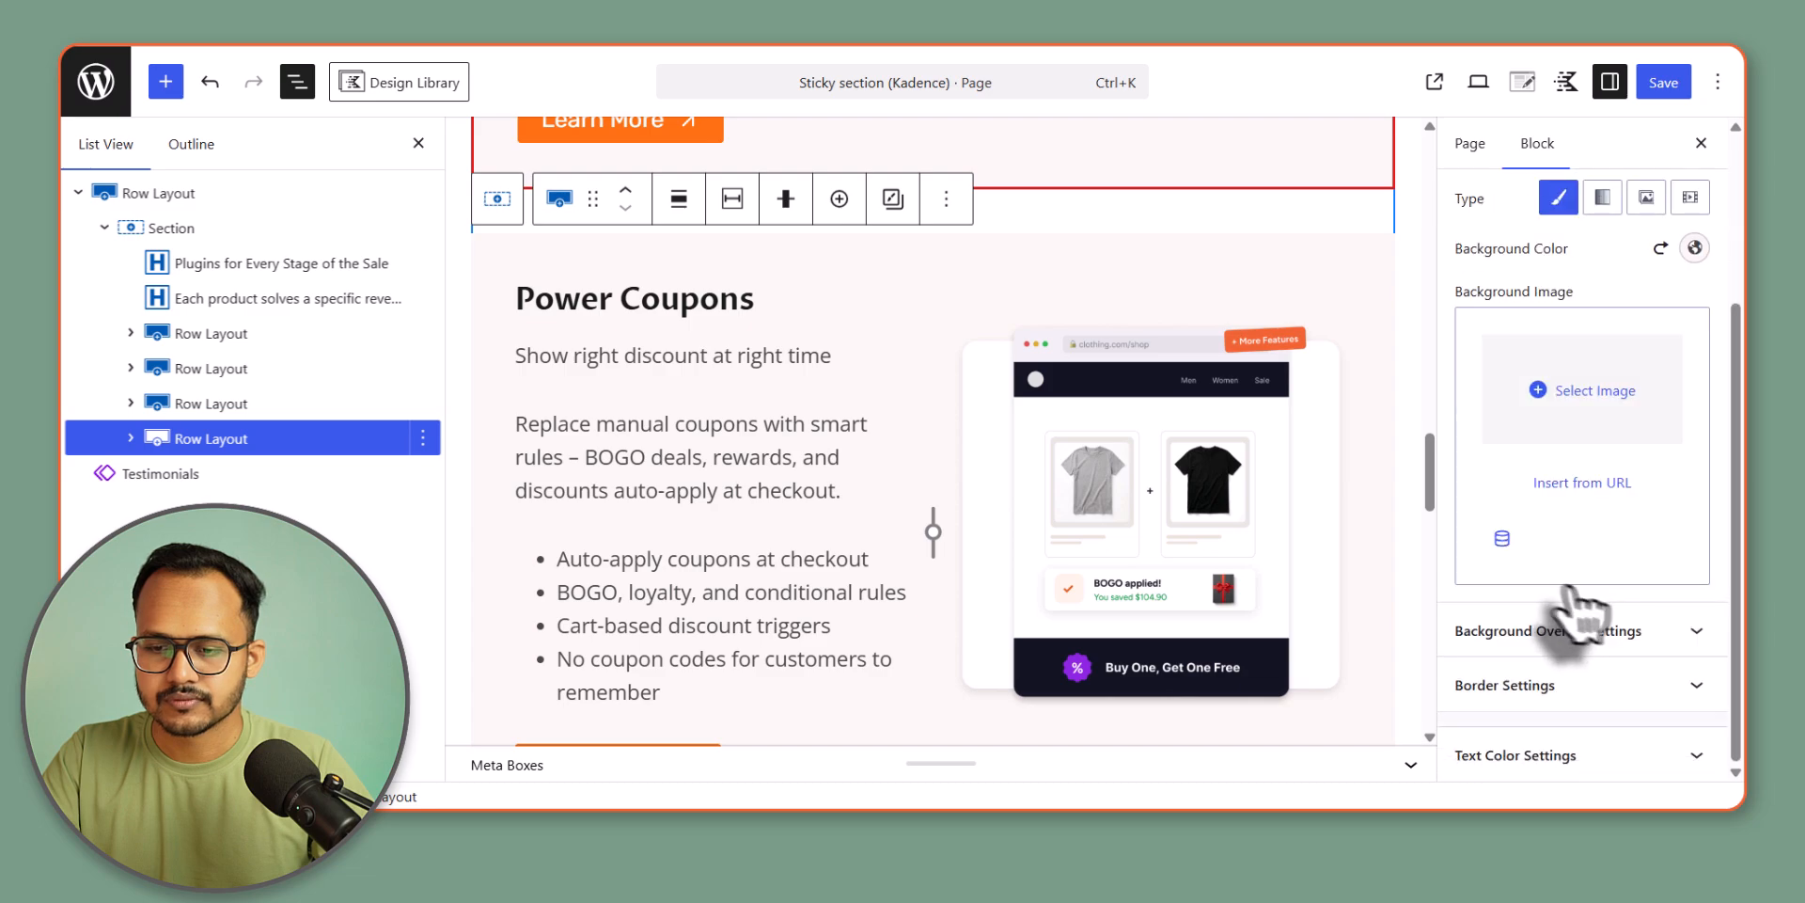
click(1551, 684)
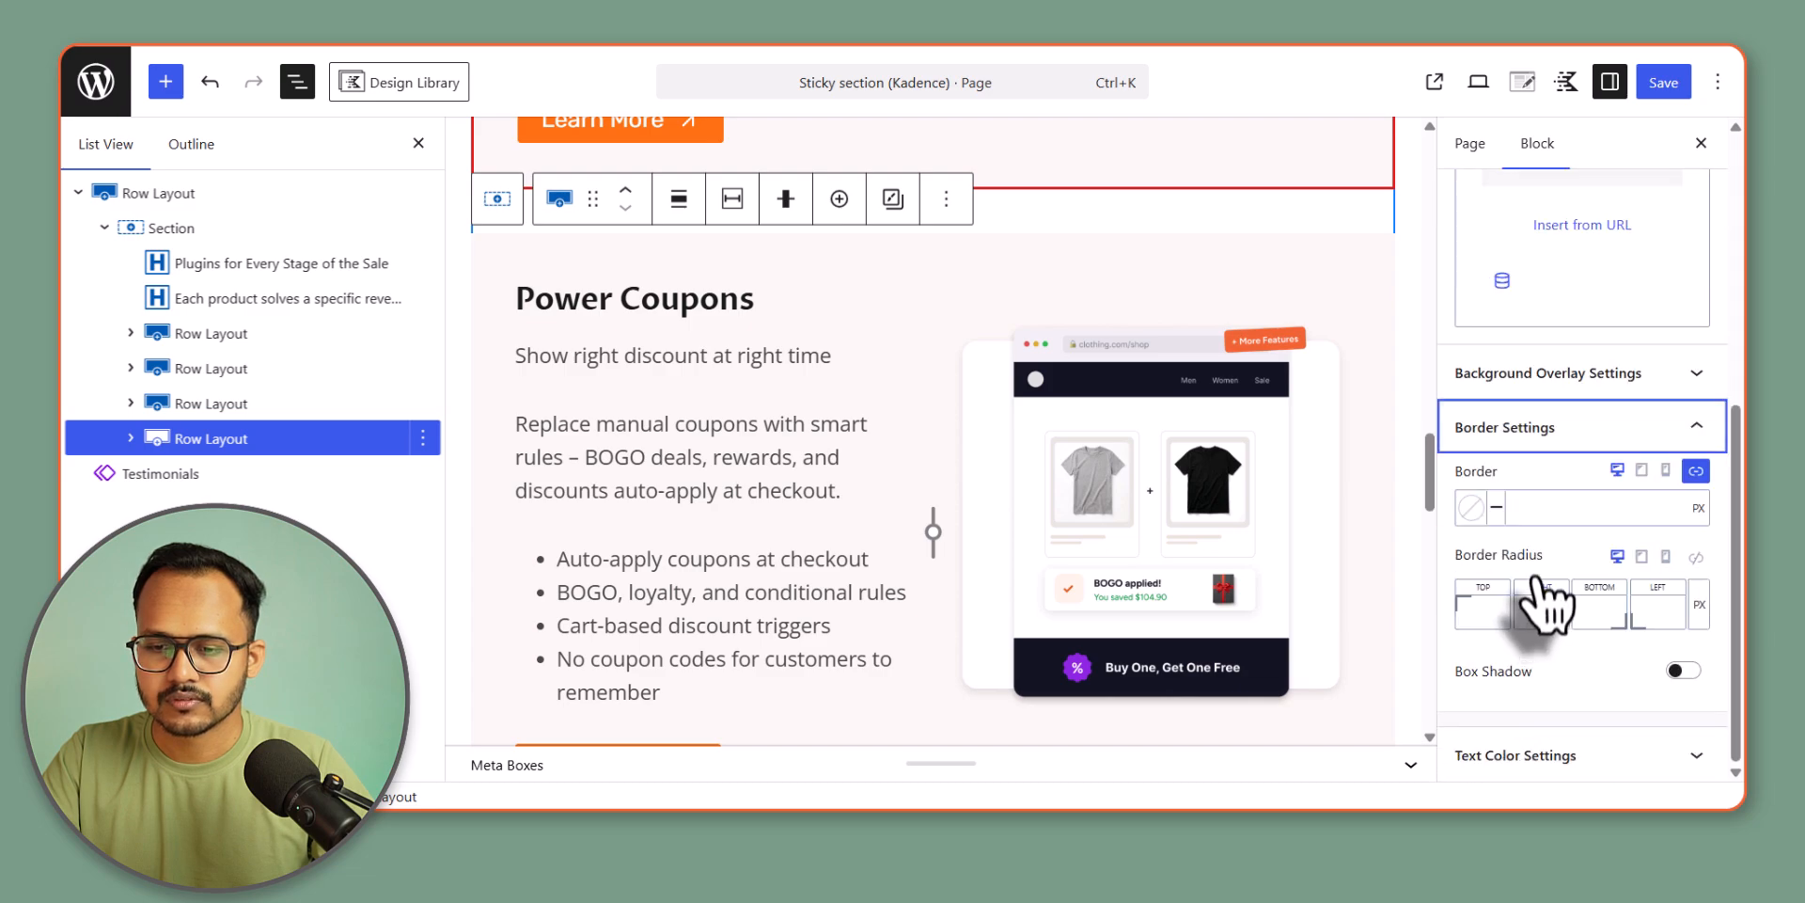
click(1554, 512)
text(3)
click(1471, 507)
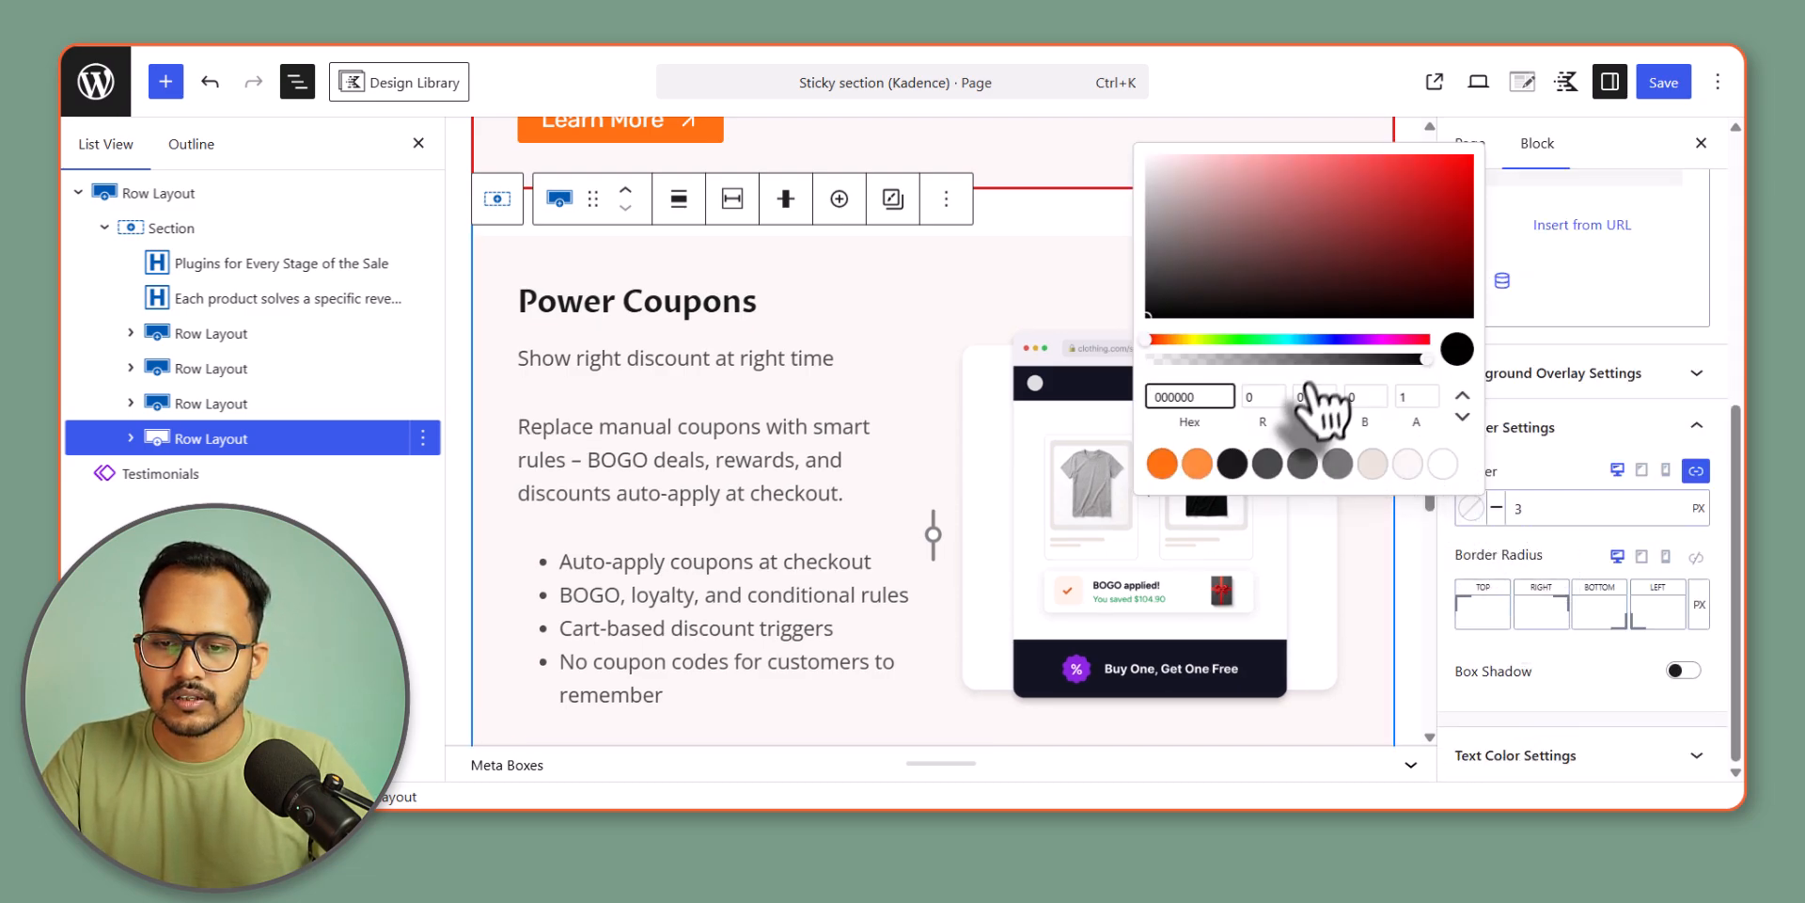
click(1313, 340)
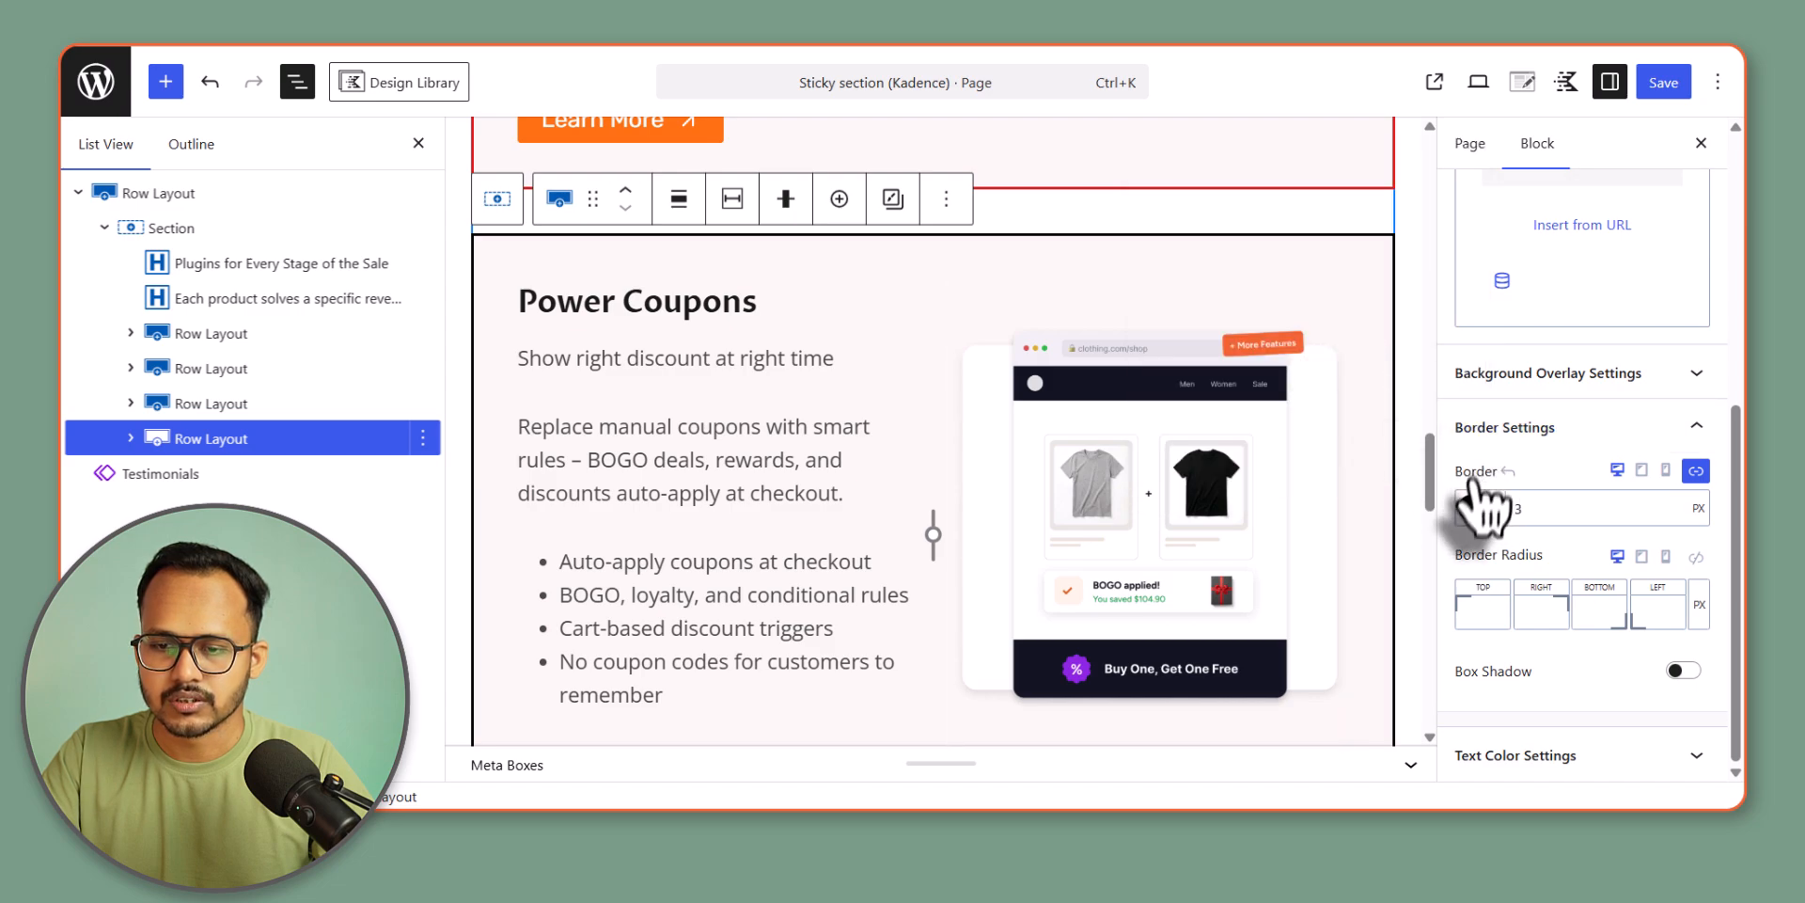
click(1472, 508)
click(1339, 340)
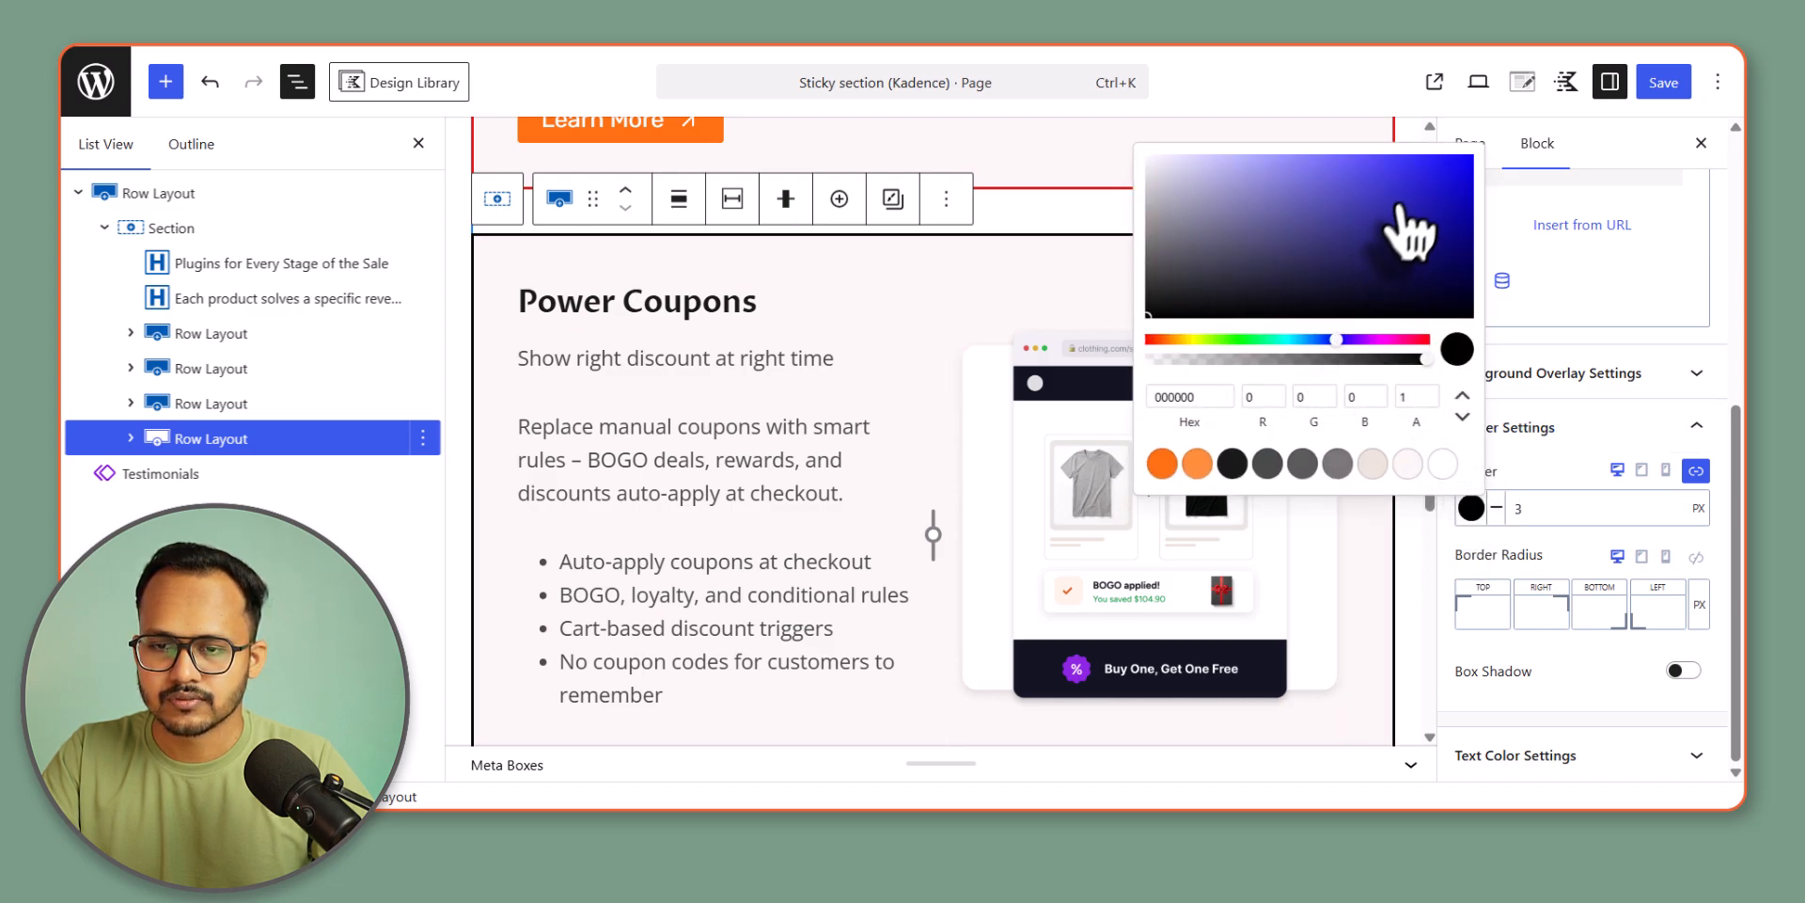
click(1420, 177)
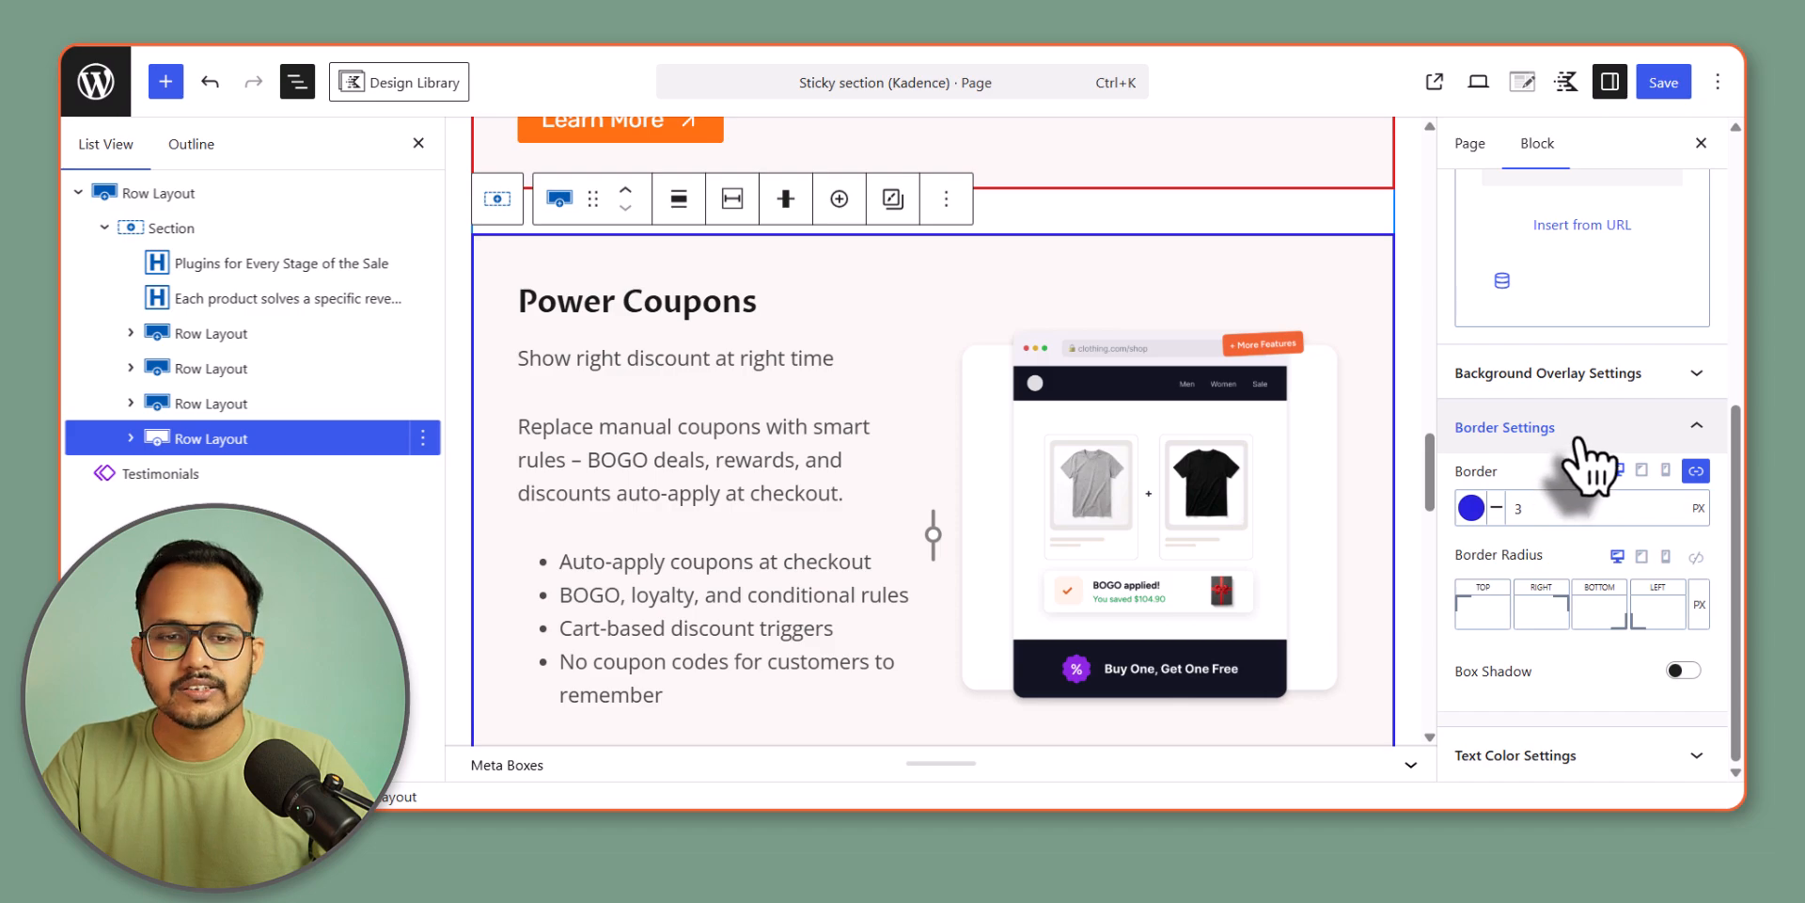
- Review the bordered Row Layouts in the editor and examine how they stack below the admin bar on the live page
scroll(1061, 343, down, 15)
scroll(1063, 406, up, 5)
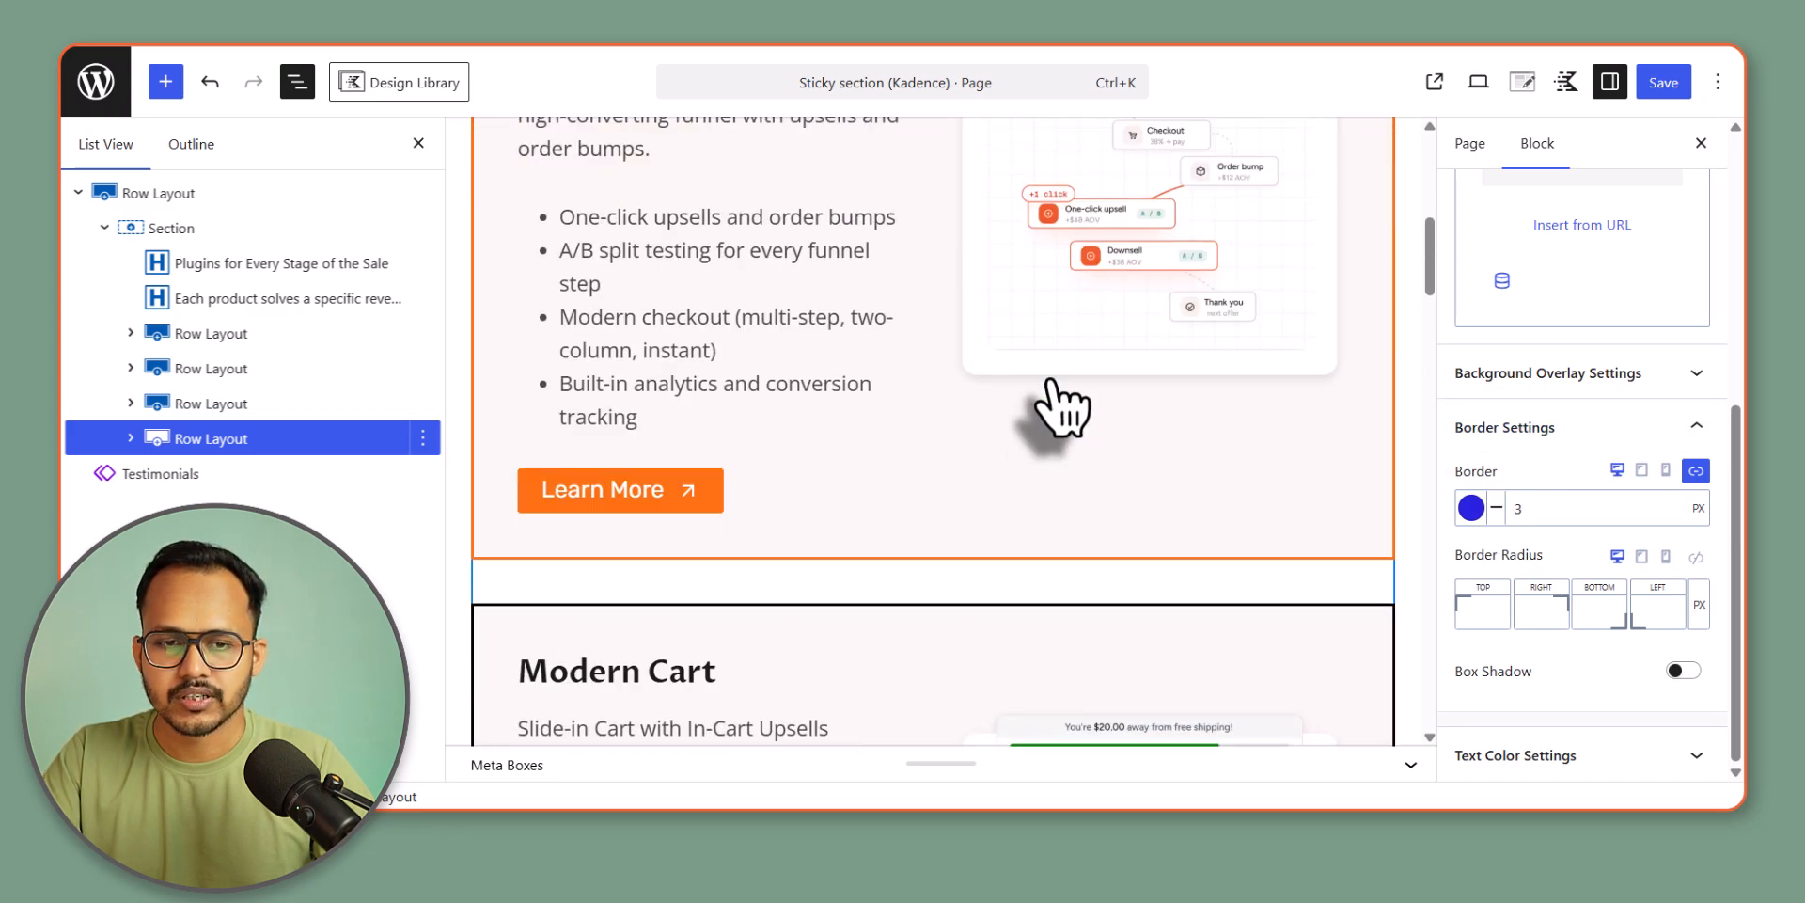
scroll(1063, 406, up, 5)
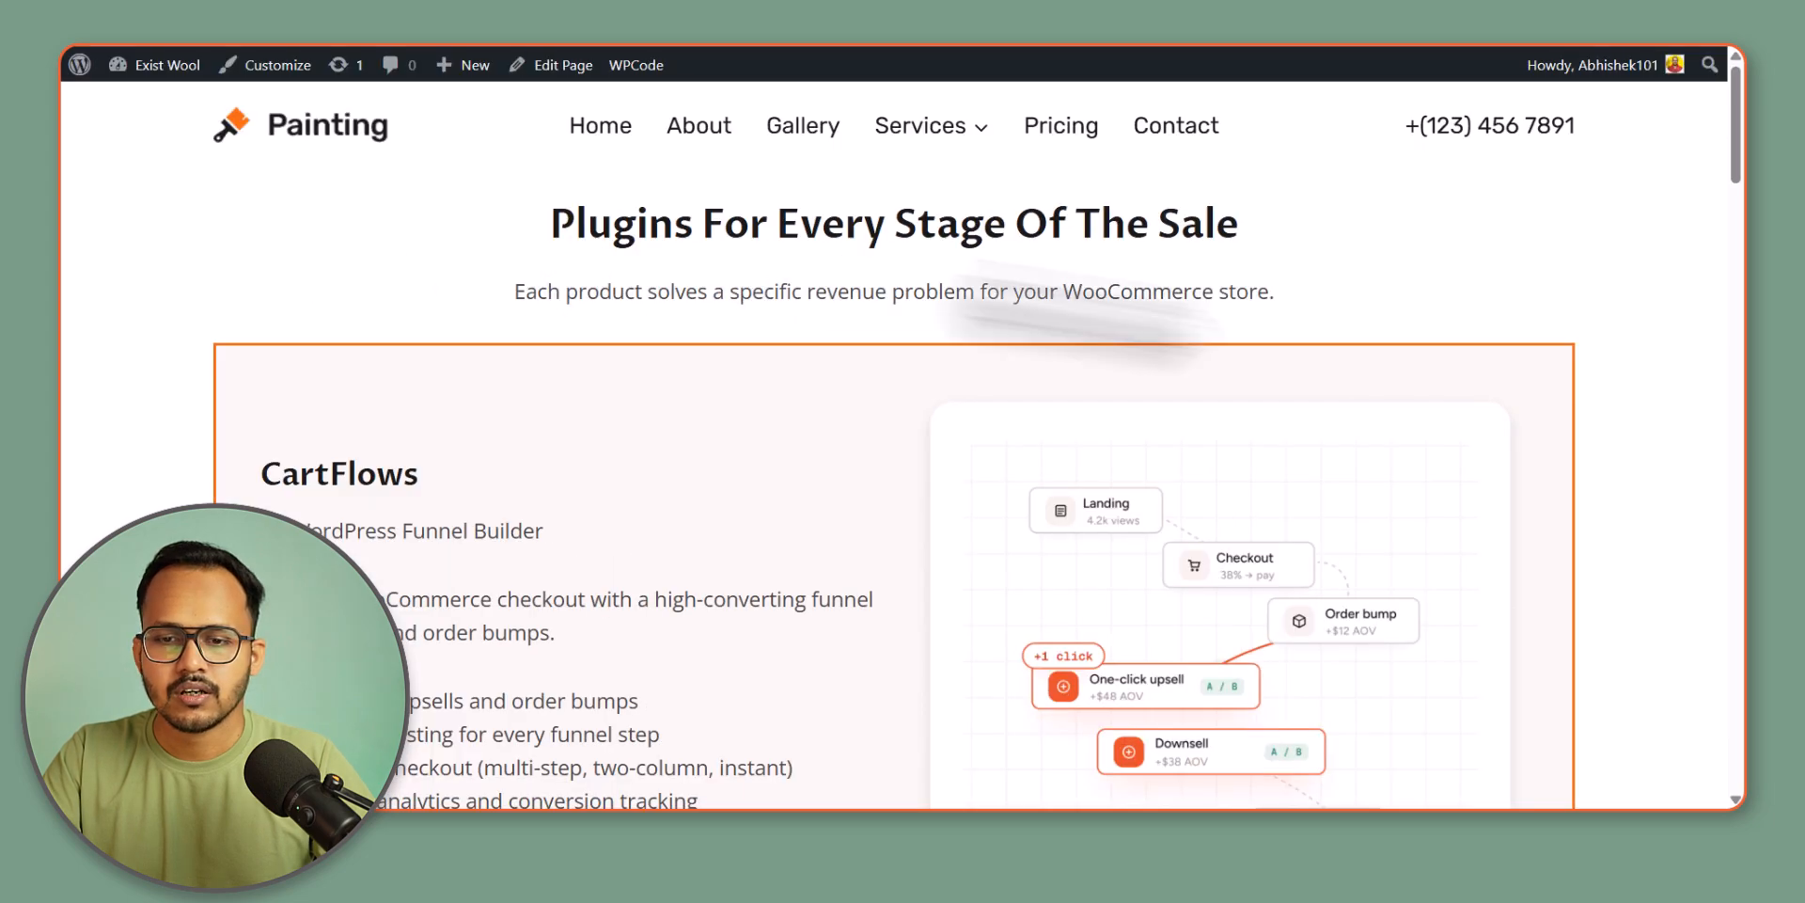
scroll(1645, 371, down, 3)
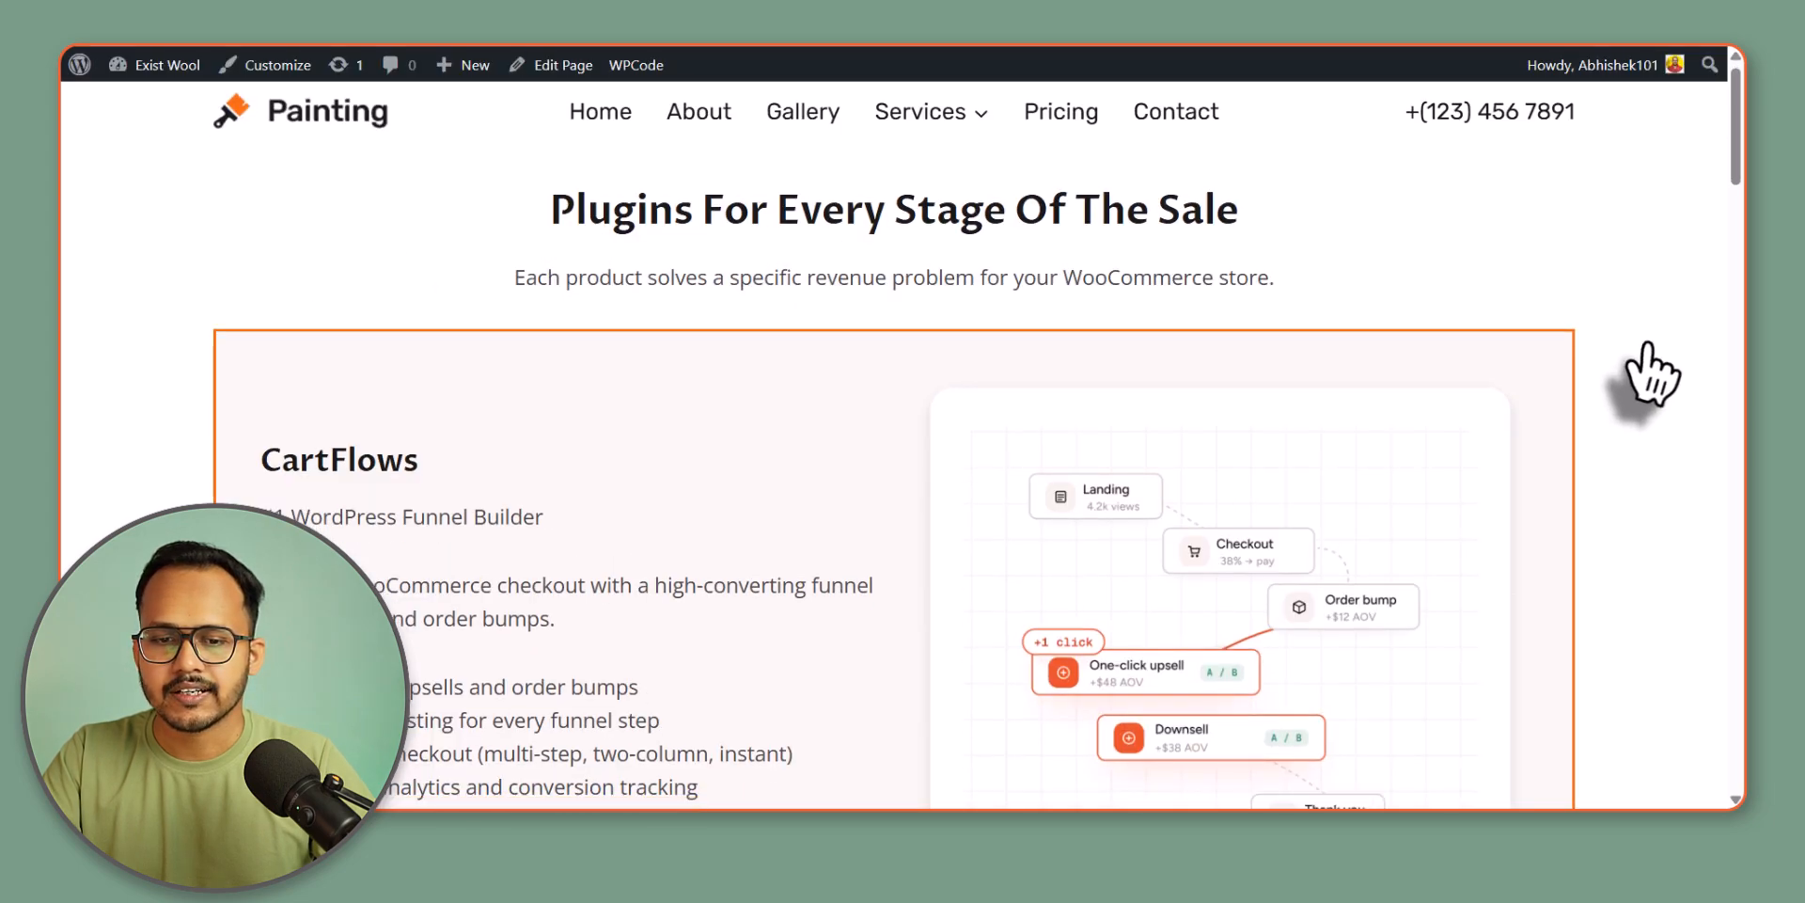
scroll(1659, 372, up, 2)
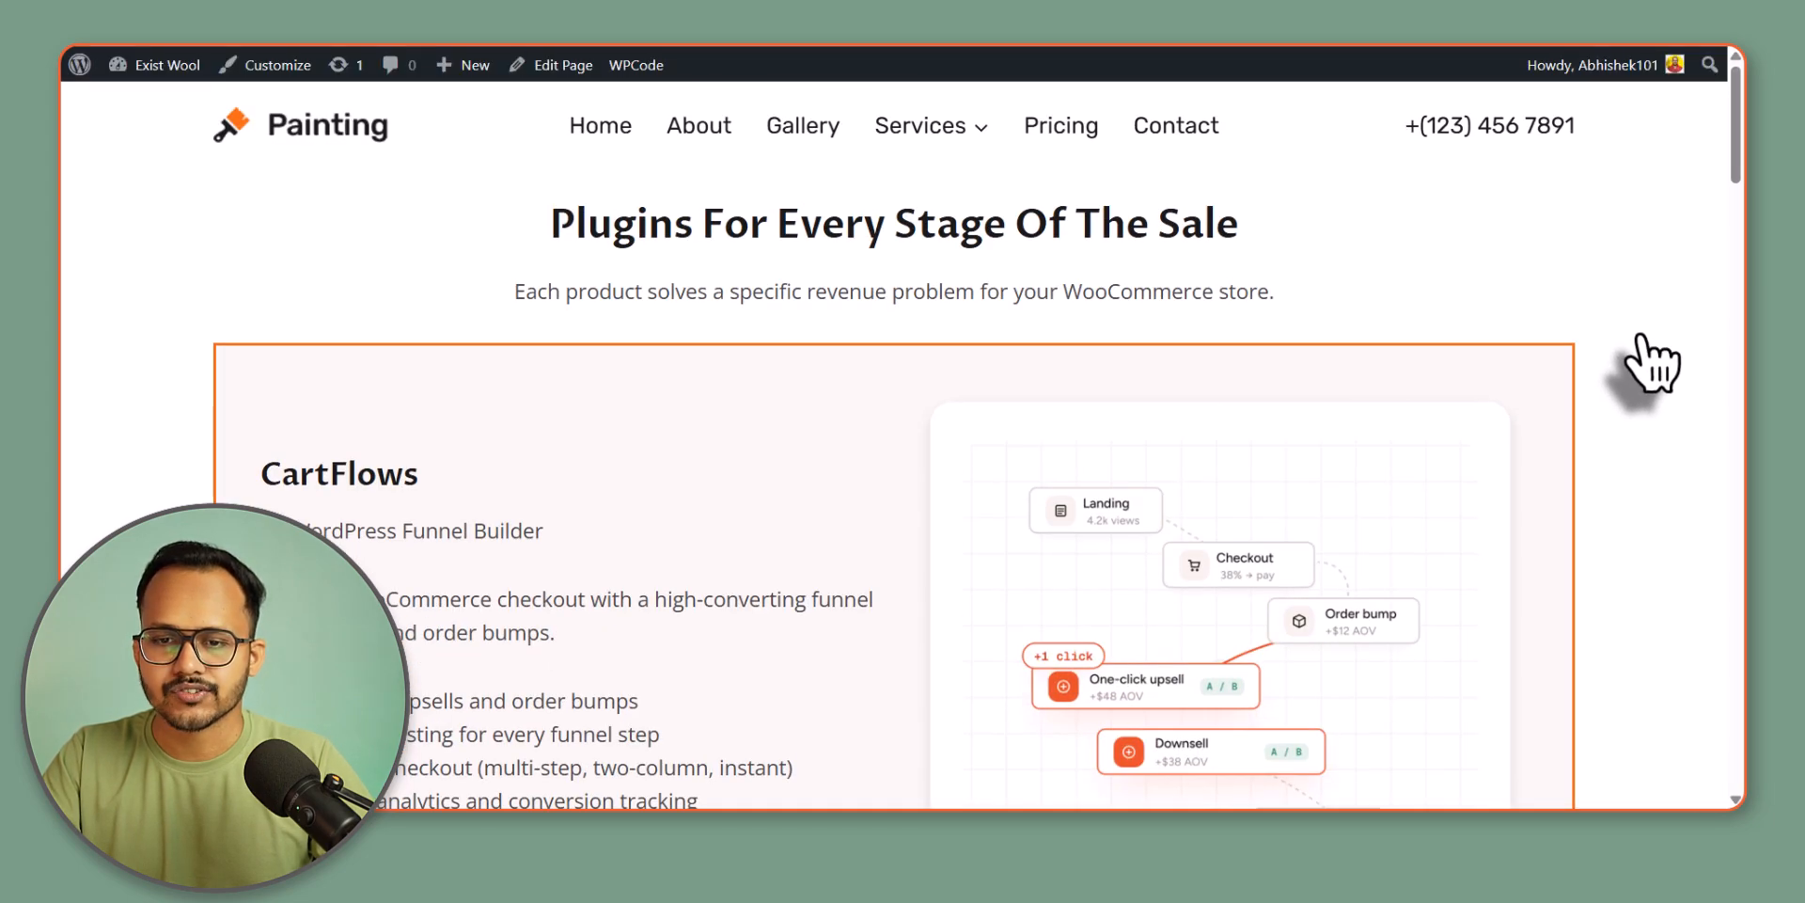
scroll(1652, 367, down, 3)
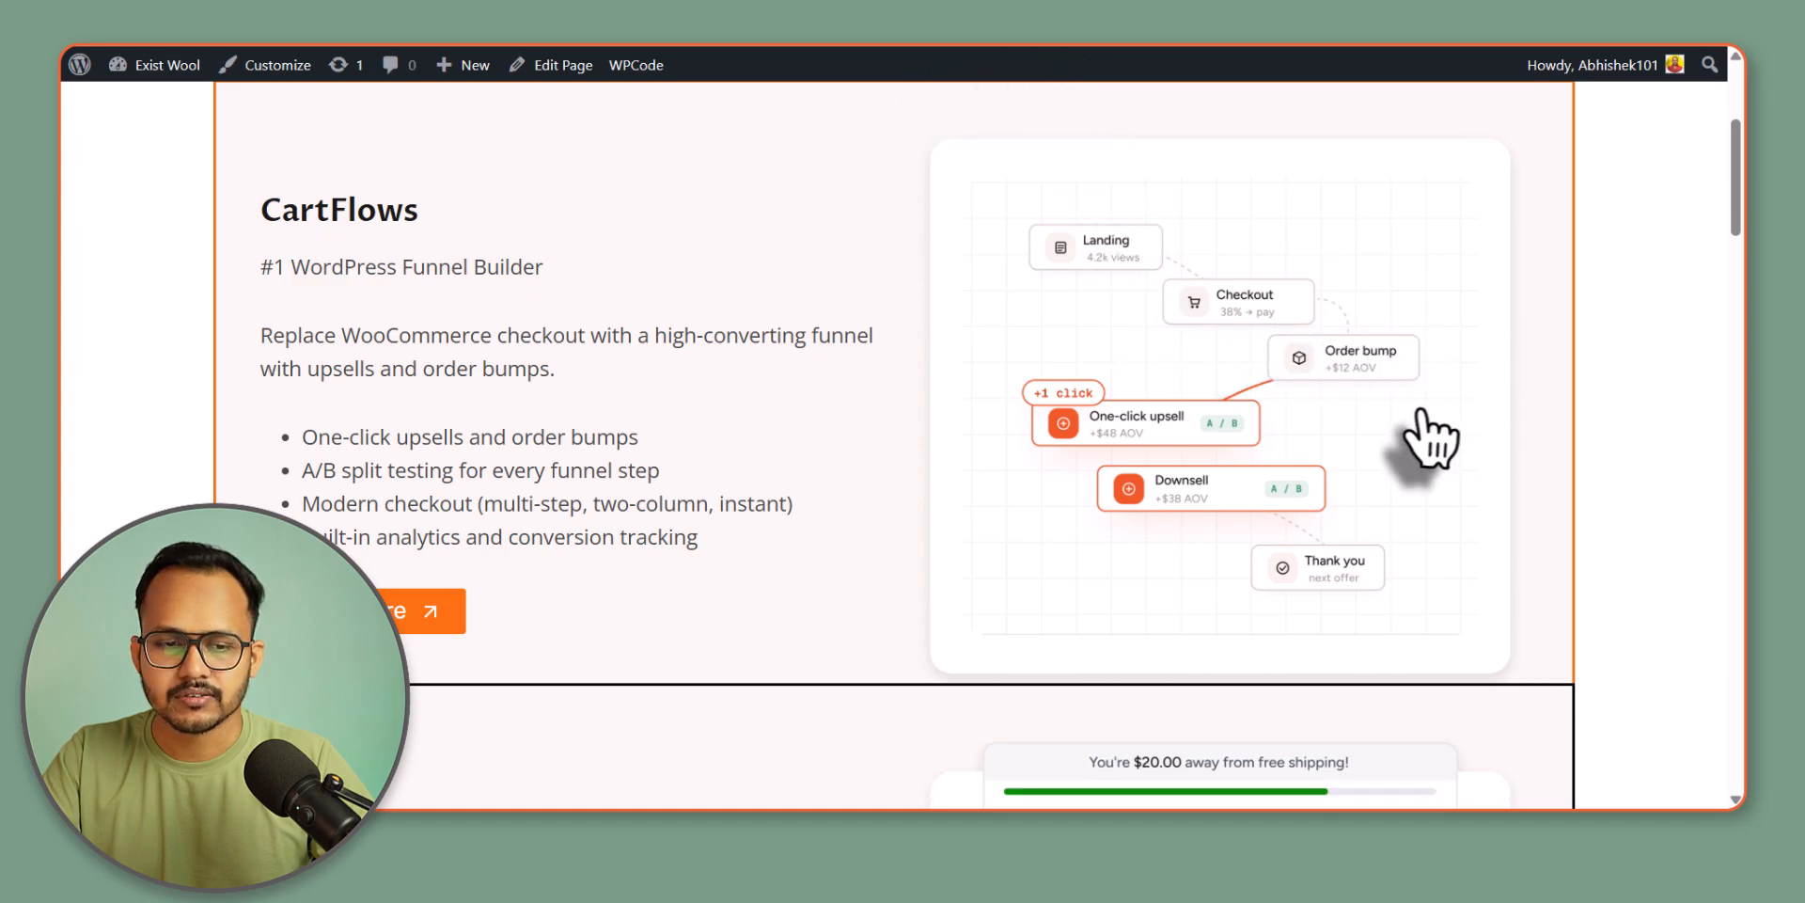
scroll(1411, 436, down, 6)
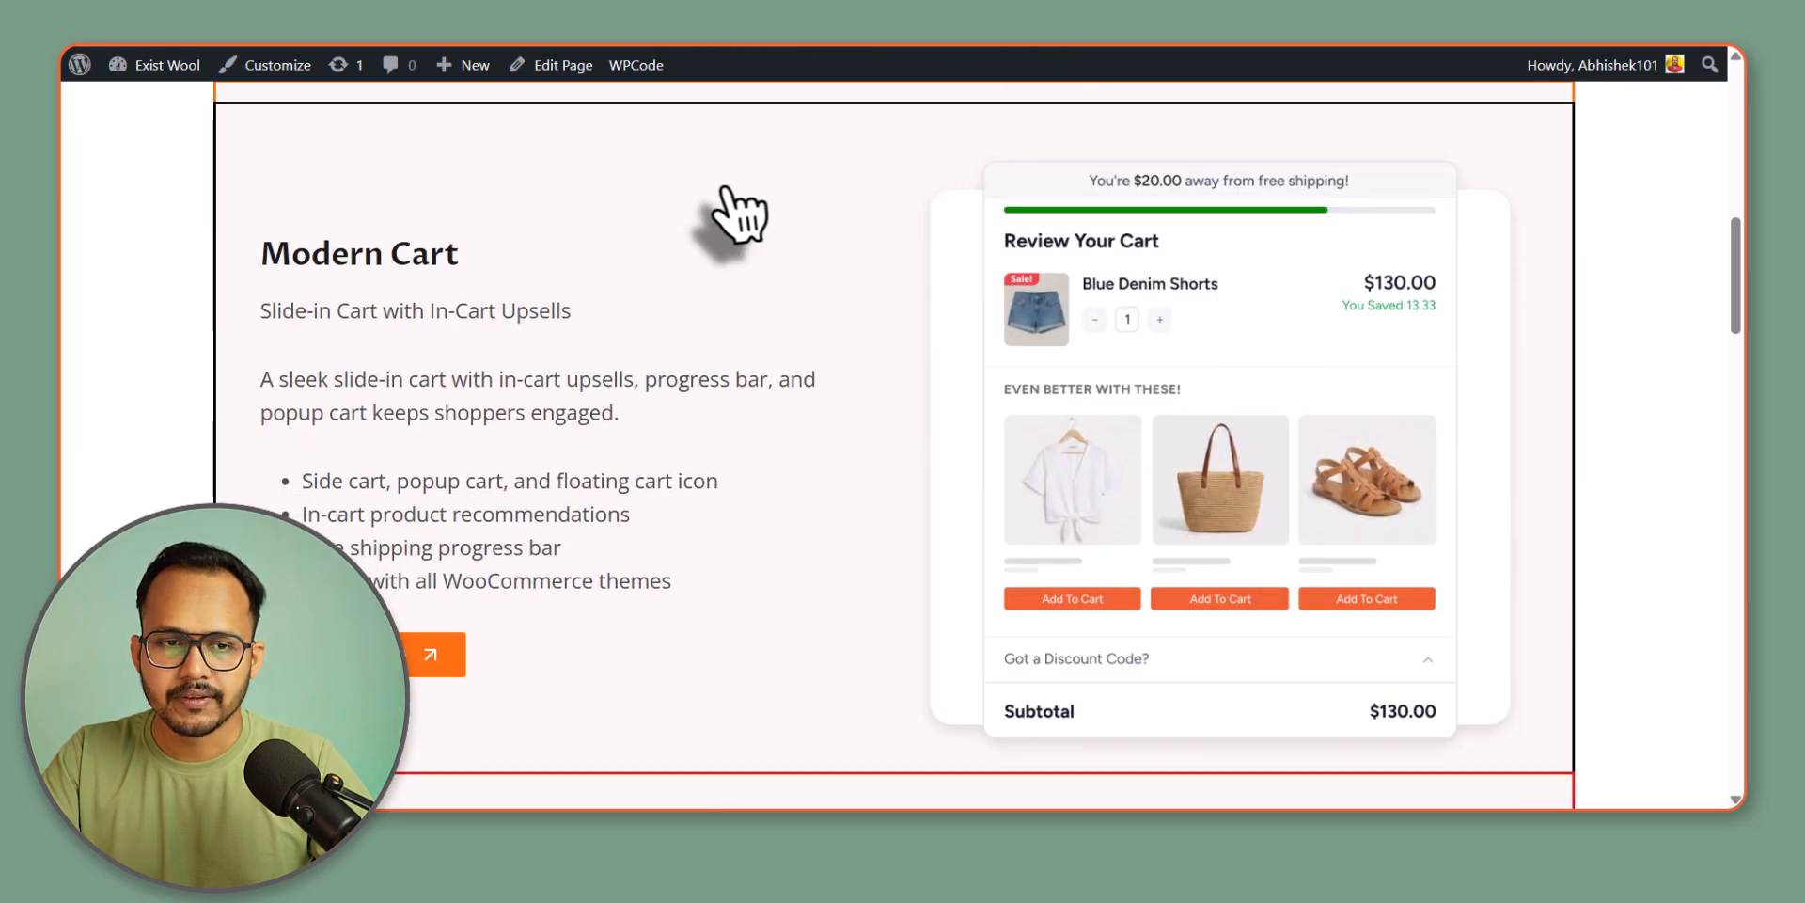
scroll(725, 190, down, 1)
click(696, 36)
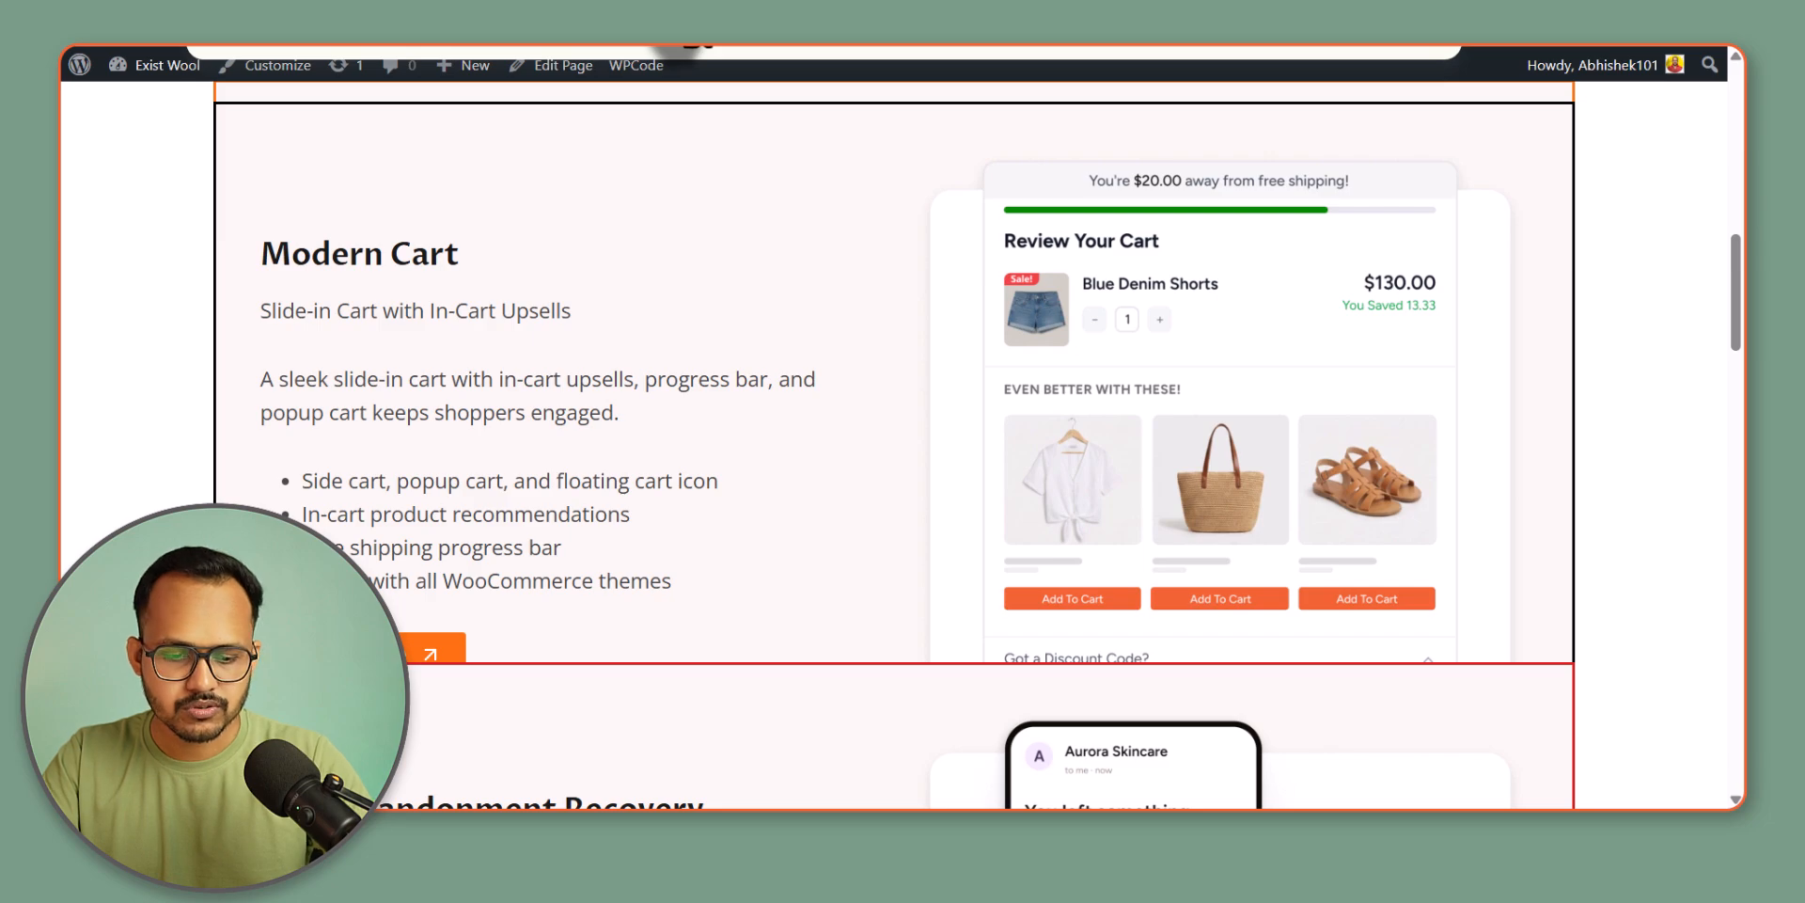
click(1727, 47)
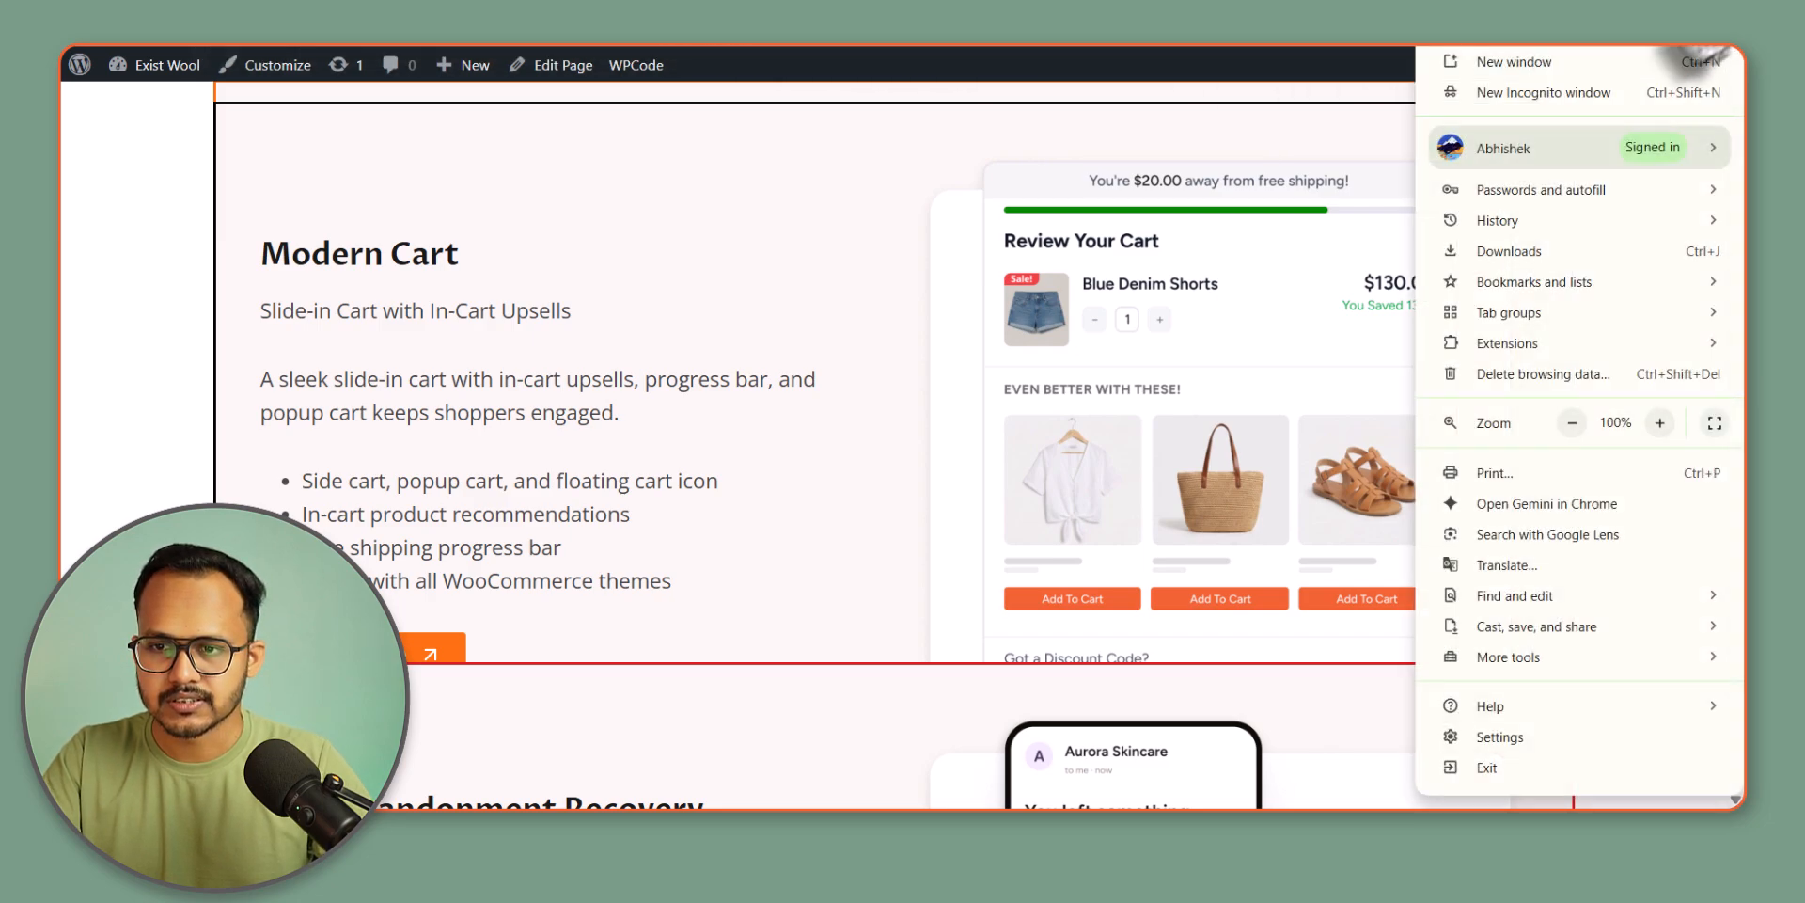
click(1589, 120)
text(https://illustriousmine.s3-tastewp.com/sticky-section-kadence/)
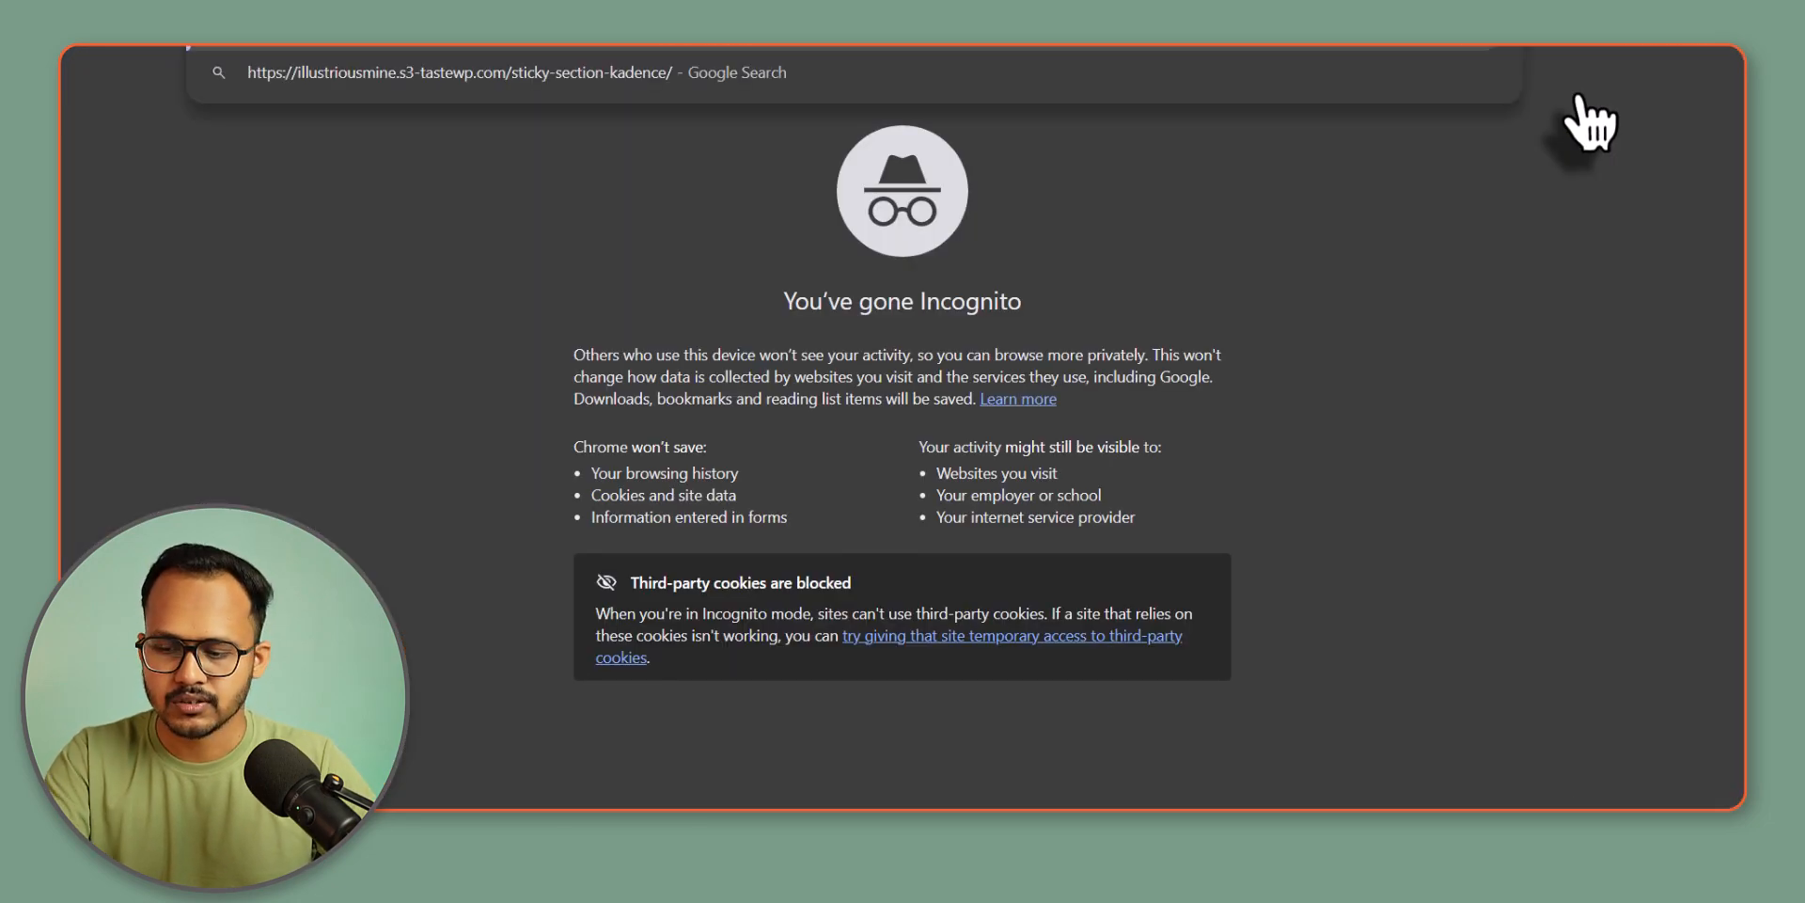
key(Return)
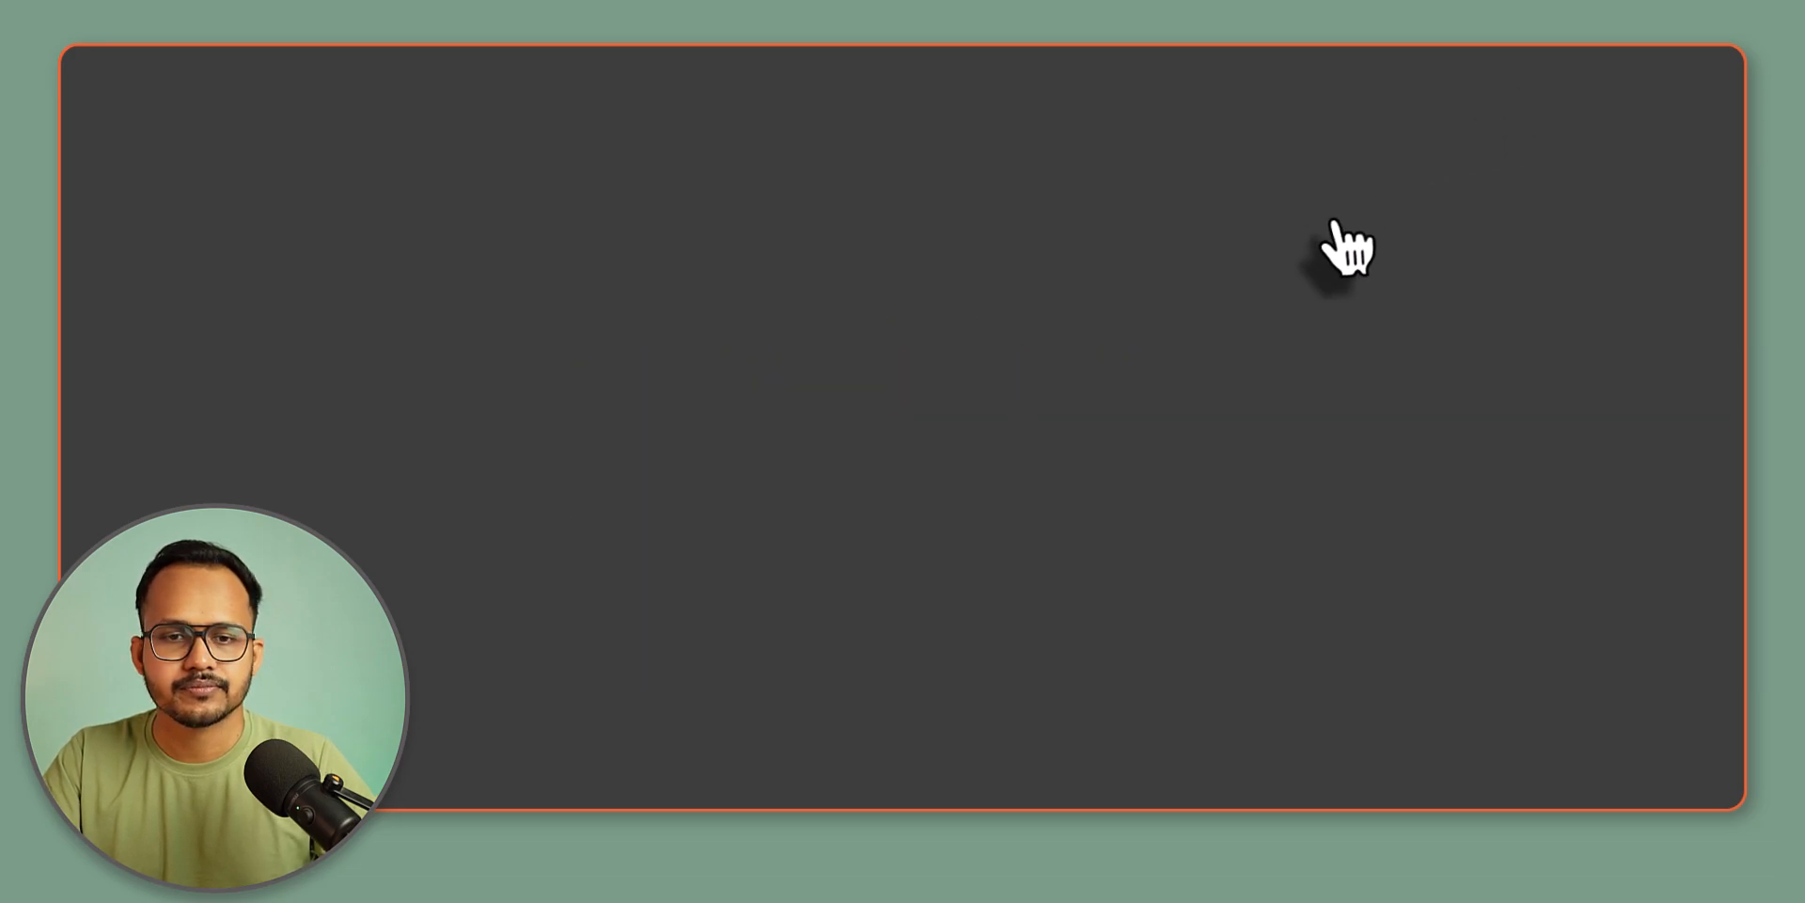
- Examine the sticky stacking and top offsets of all four product sections as a logged-out visitor, and return to the page editor
scroll(1589, 315, down, 3)
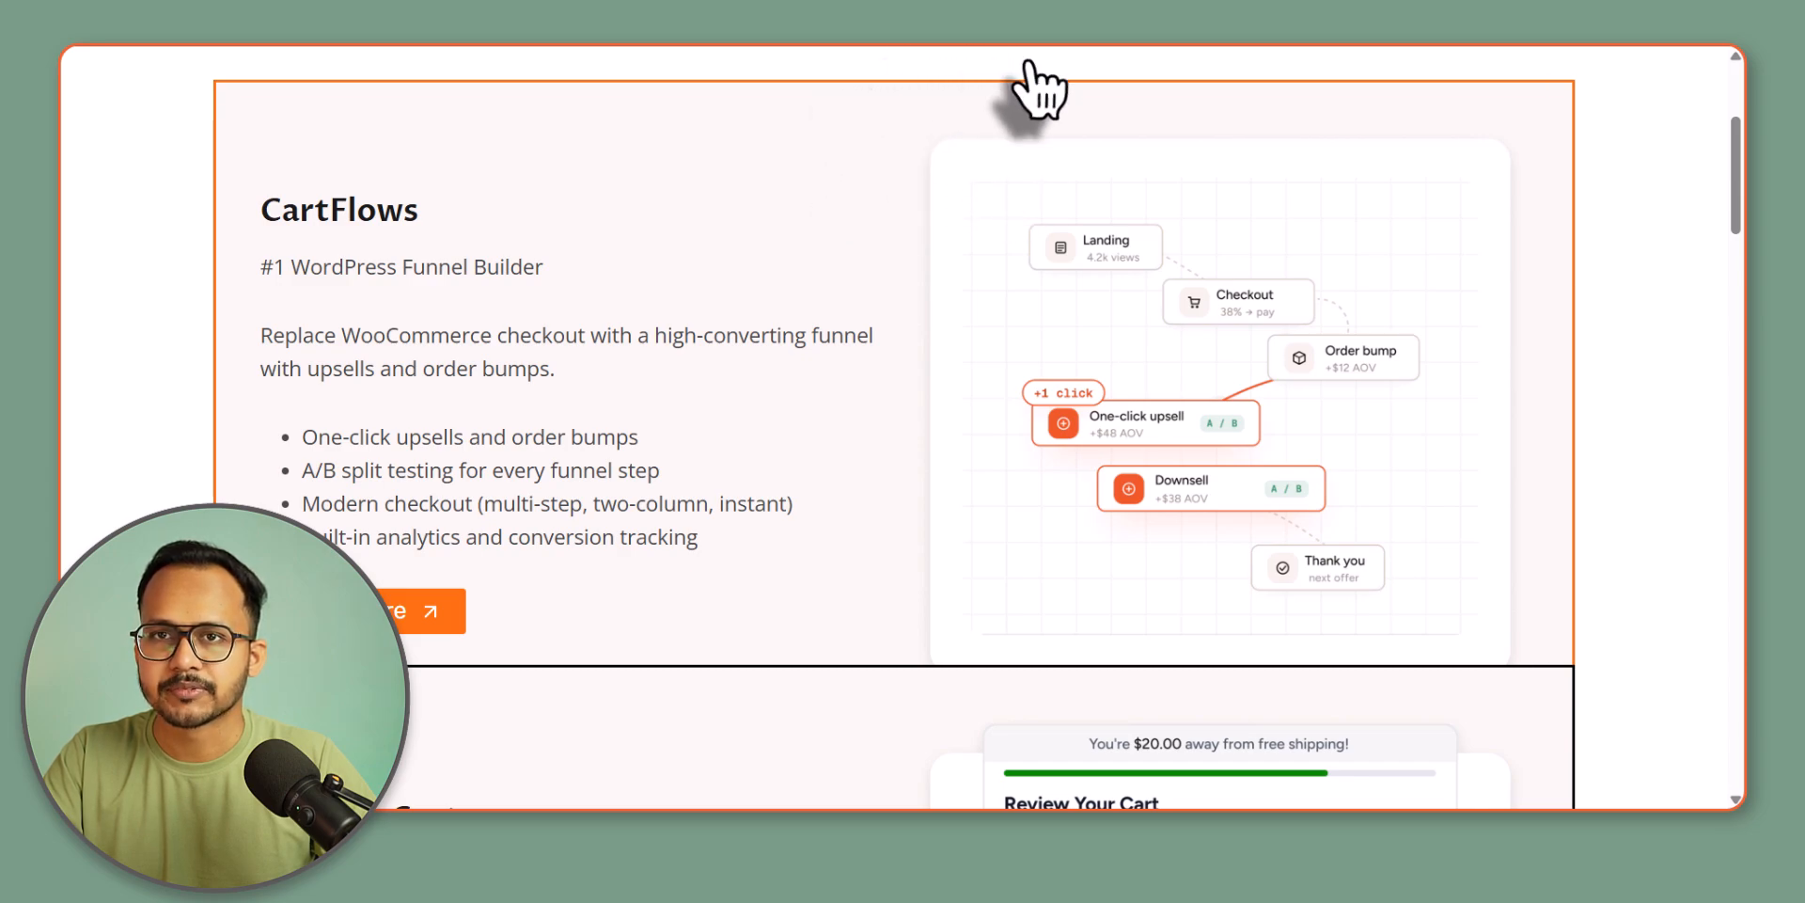
scroll(894, 442, down, 5)
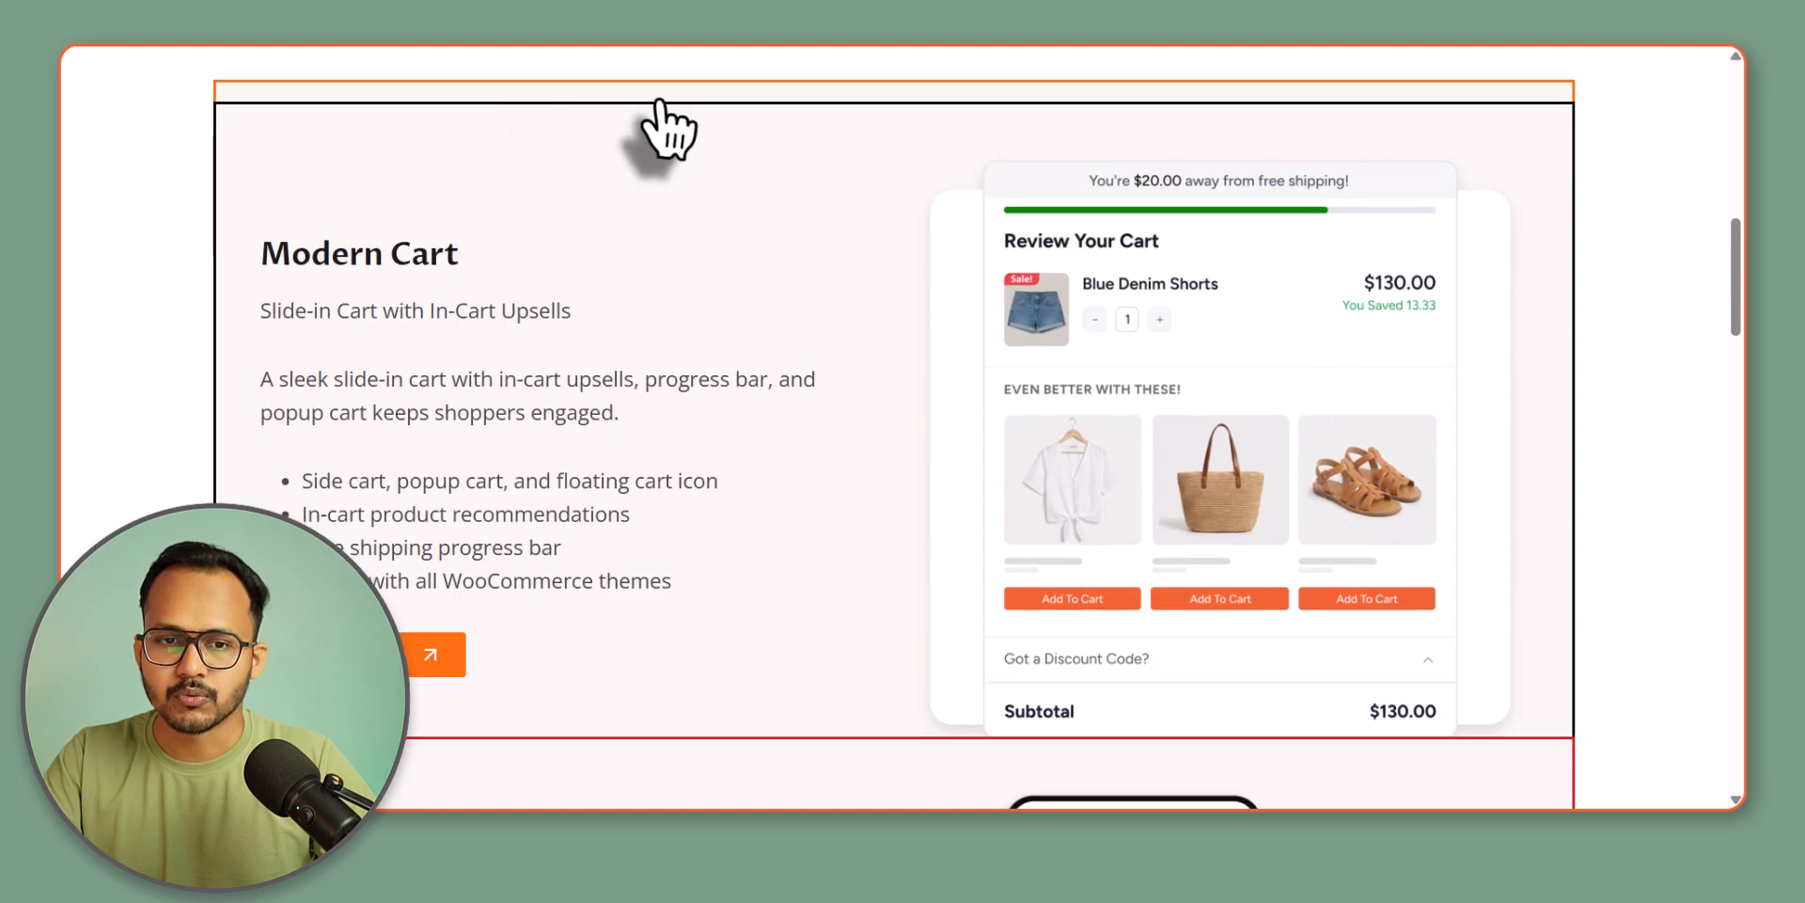
scroll(827, 261, down, 5)
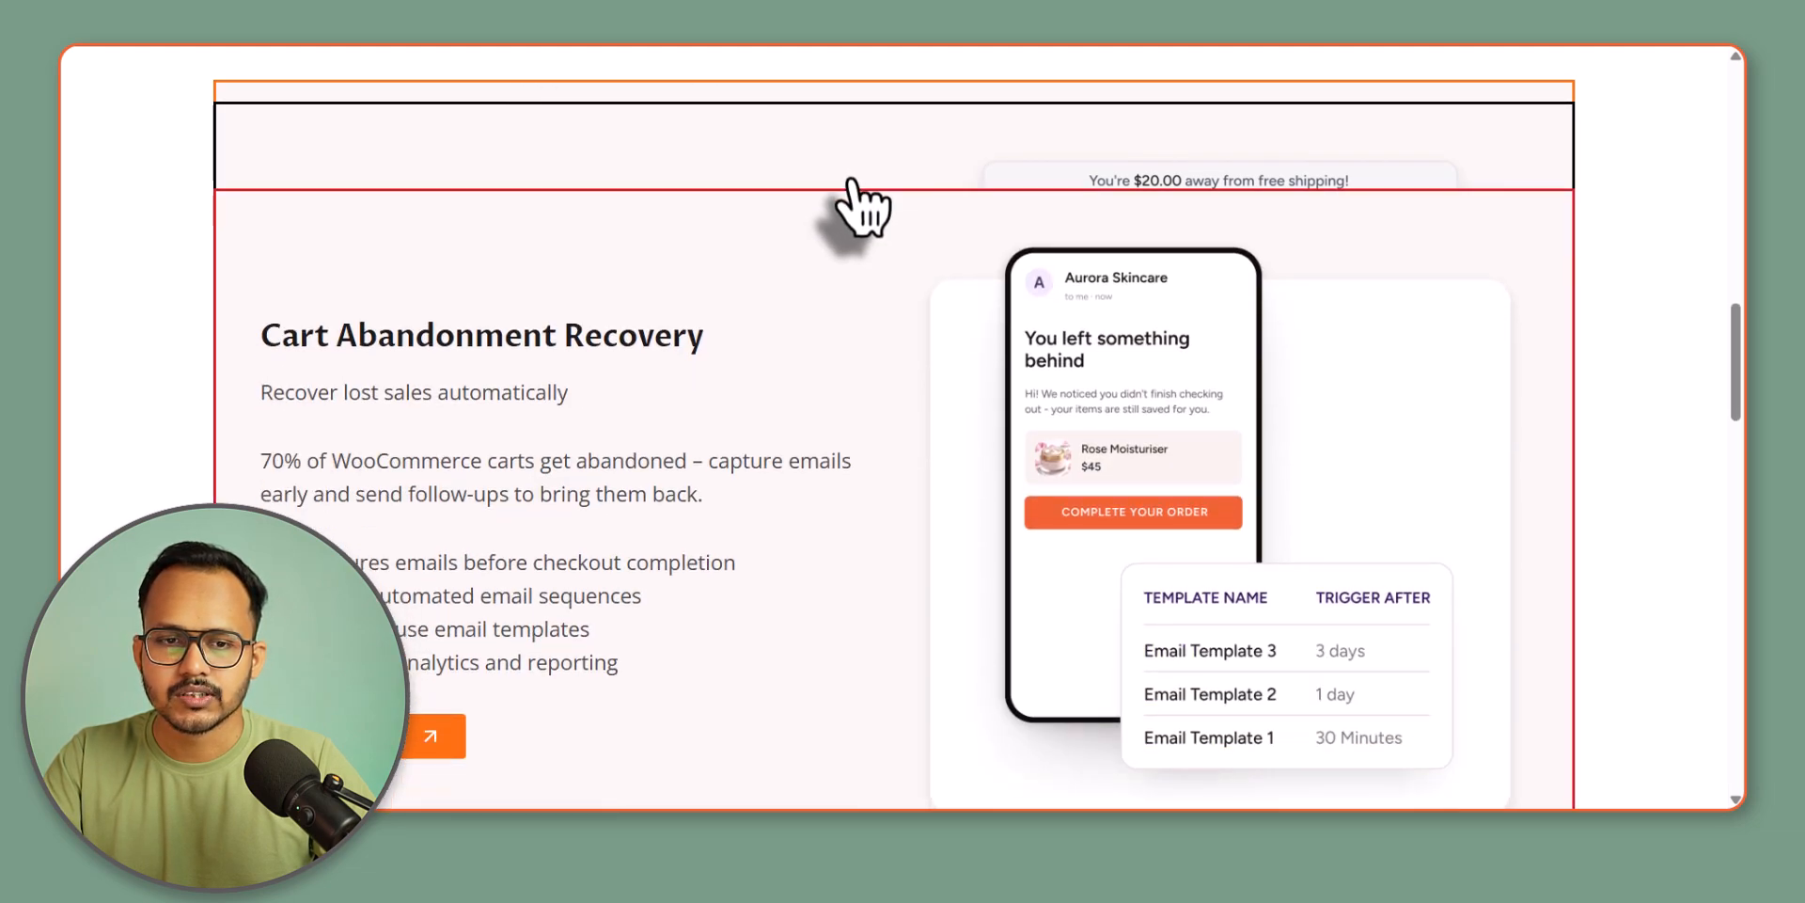
scroll(743, 254, down, 5)
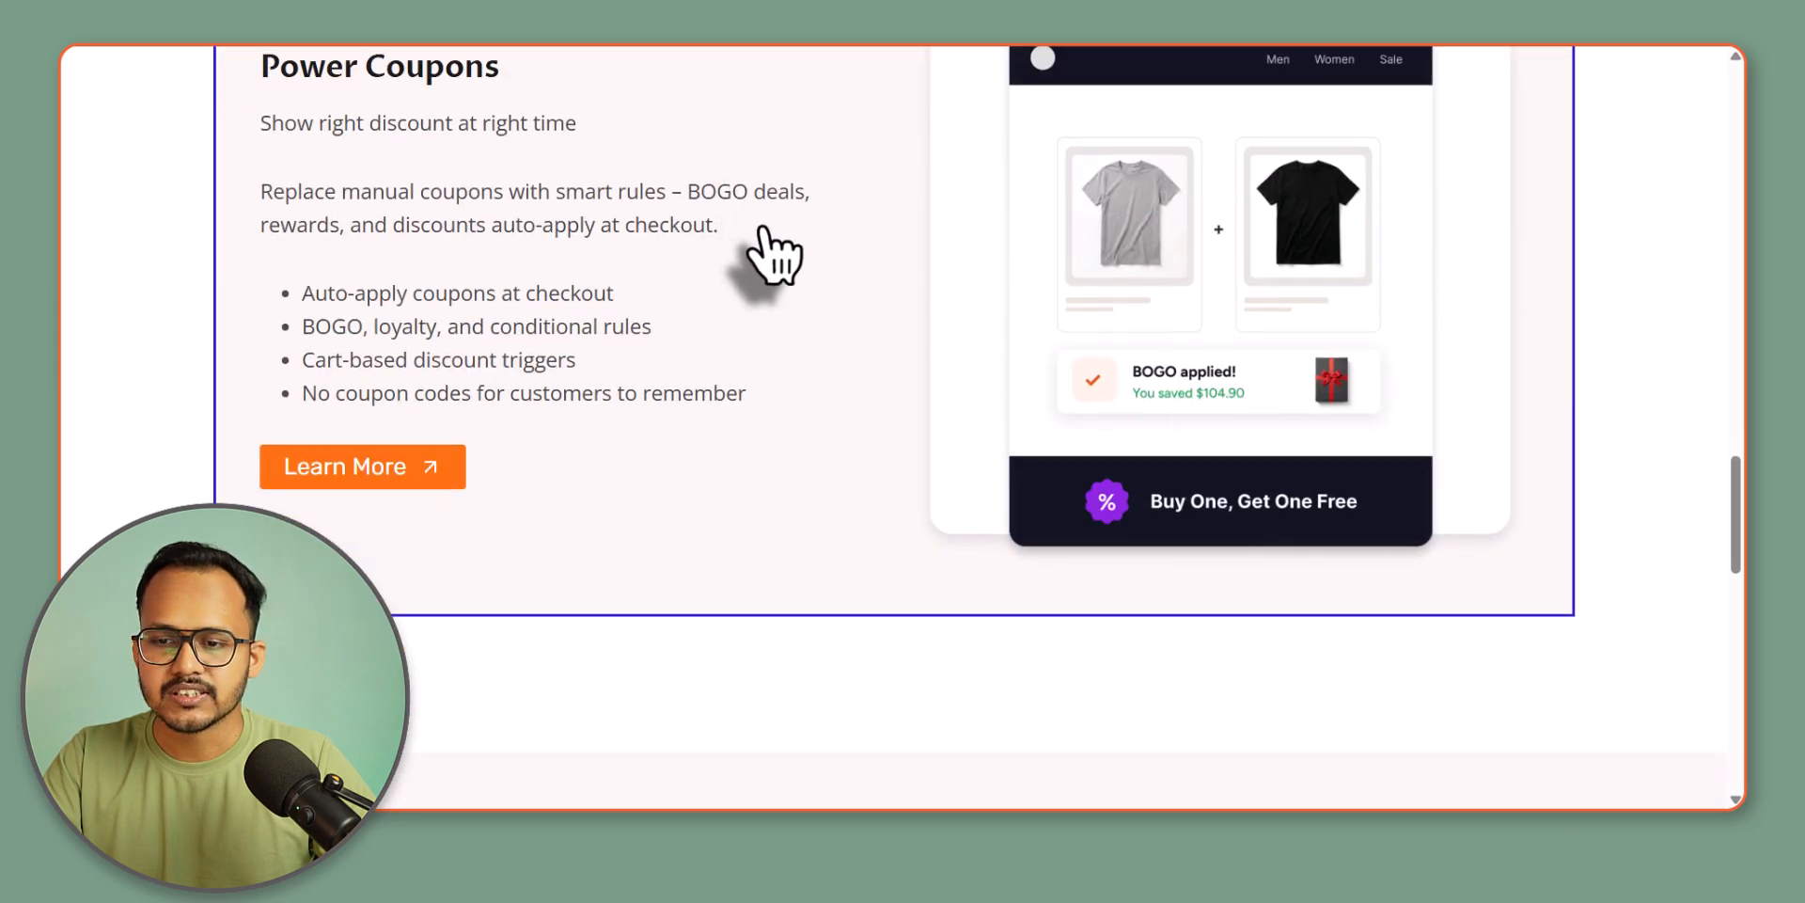
scroll(766, 254, down, 5)
scroll(766, 254, up, 7)
scroll(769, 254, up, 6)
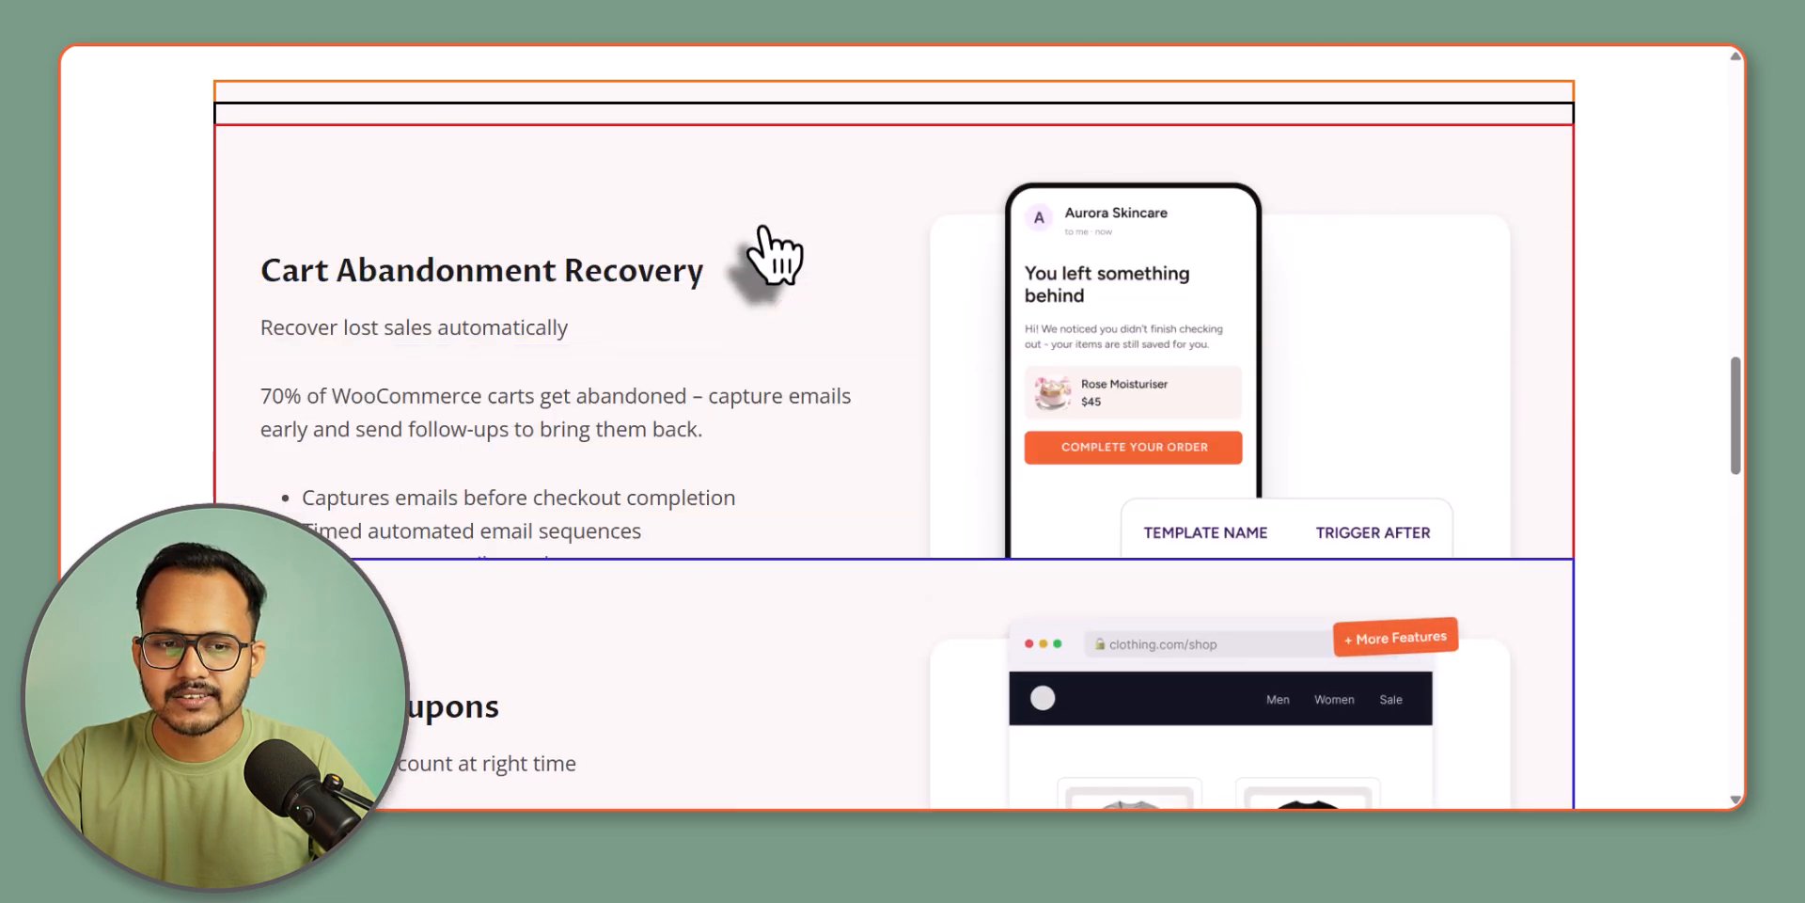
scroll(771, 254, up, 3)
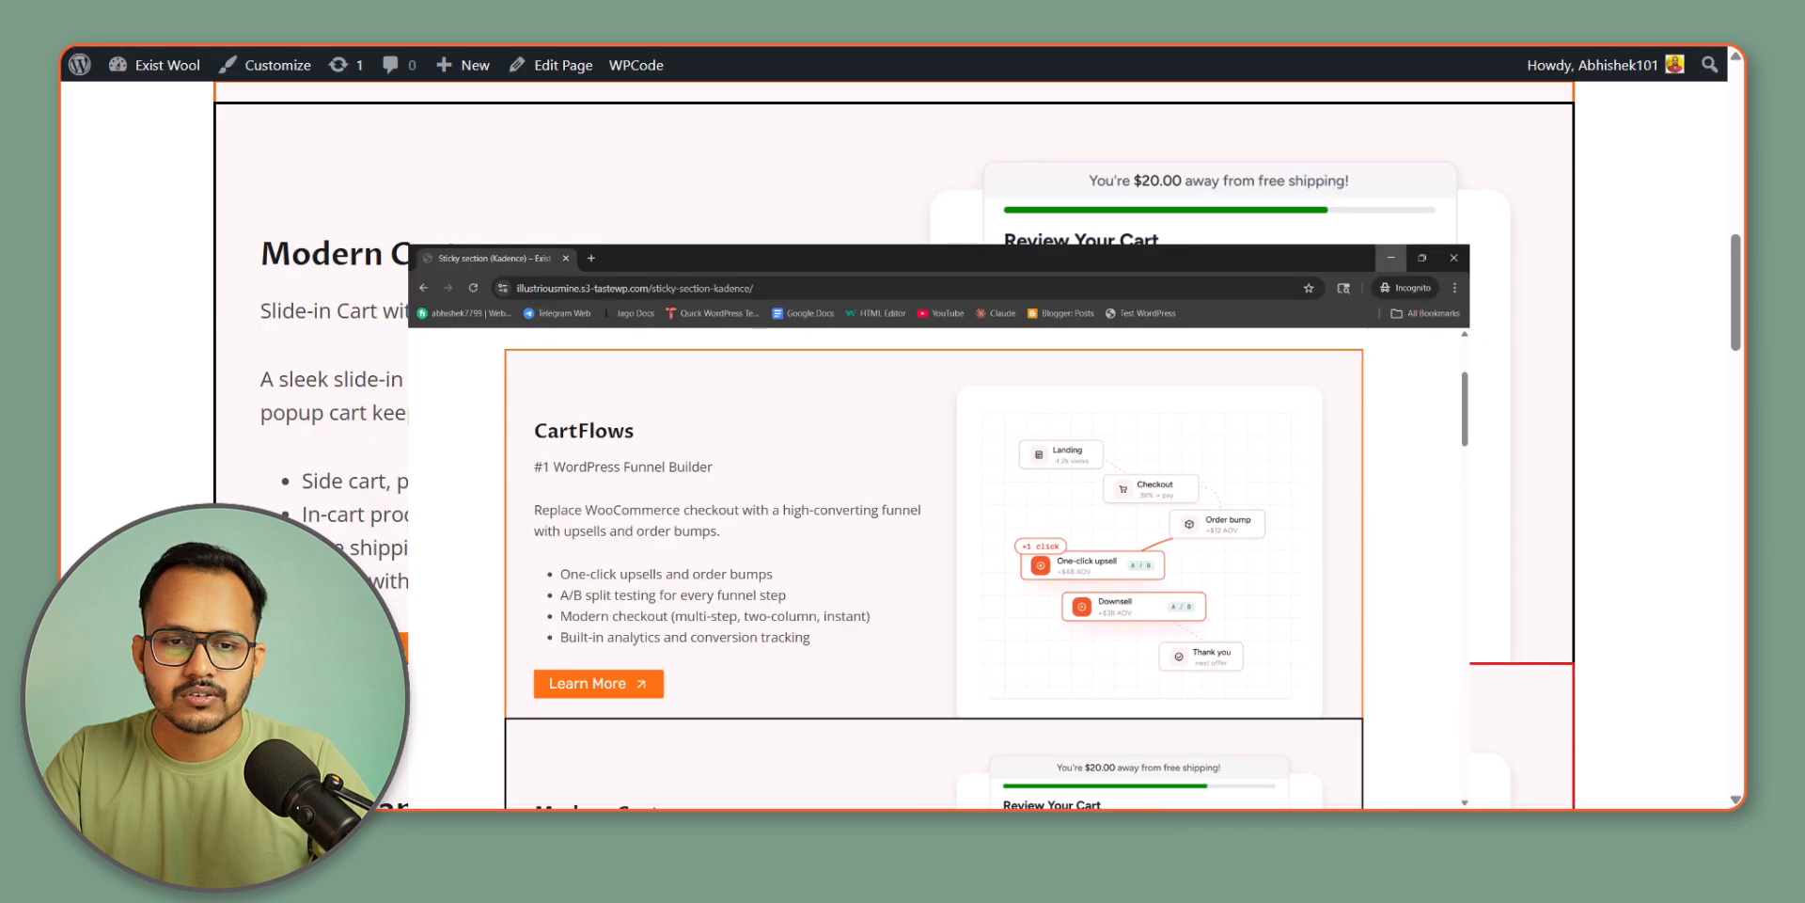
scroll(555, 150, up, 1)
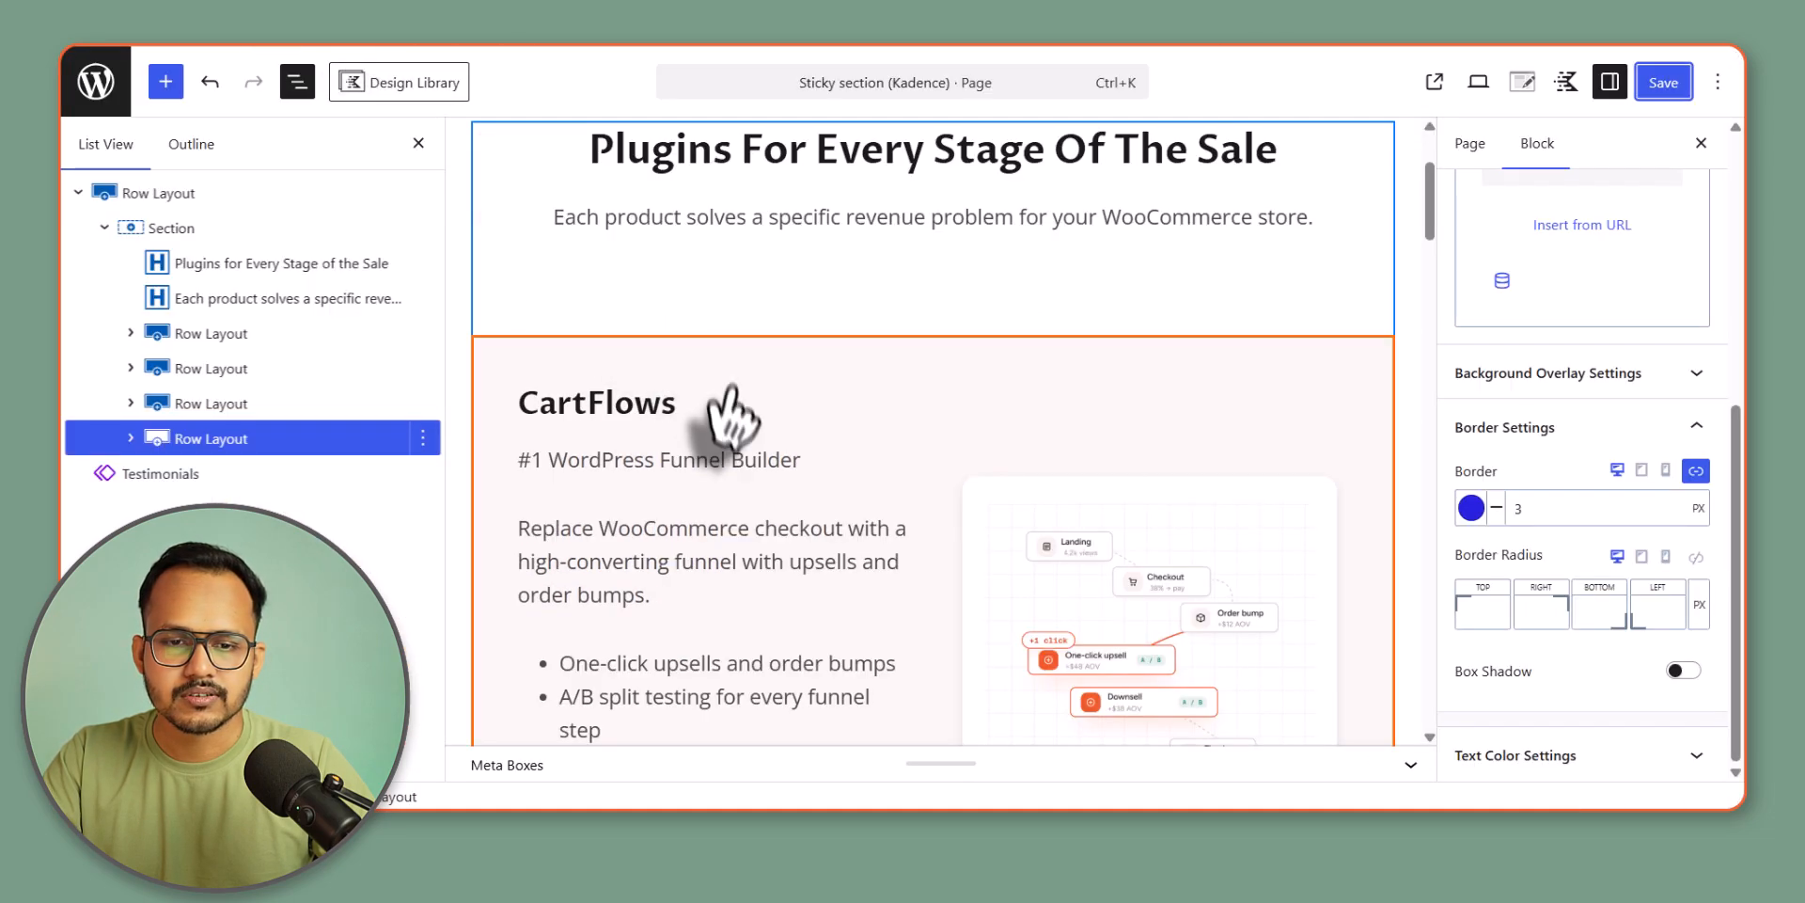
- Set a linked 10 px border radius on the CartFlows Row Layout and on the three product Row Layouts below it
scroll(1027, 423, up, 3)
scroll(1028, 423, down, 3)
click(1350, 376)
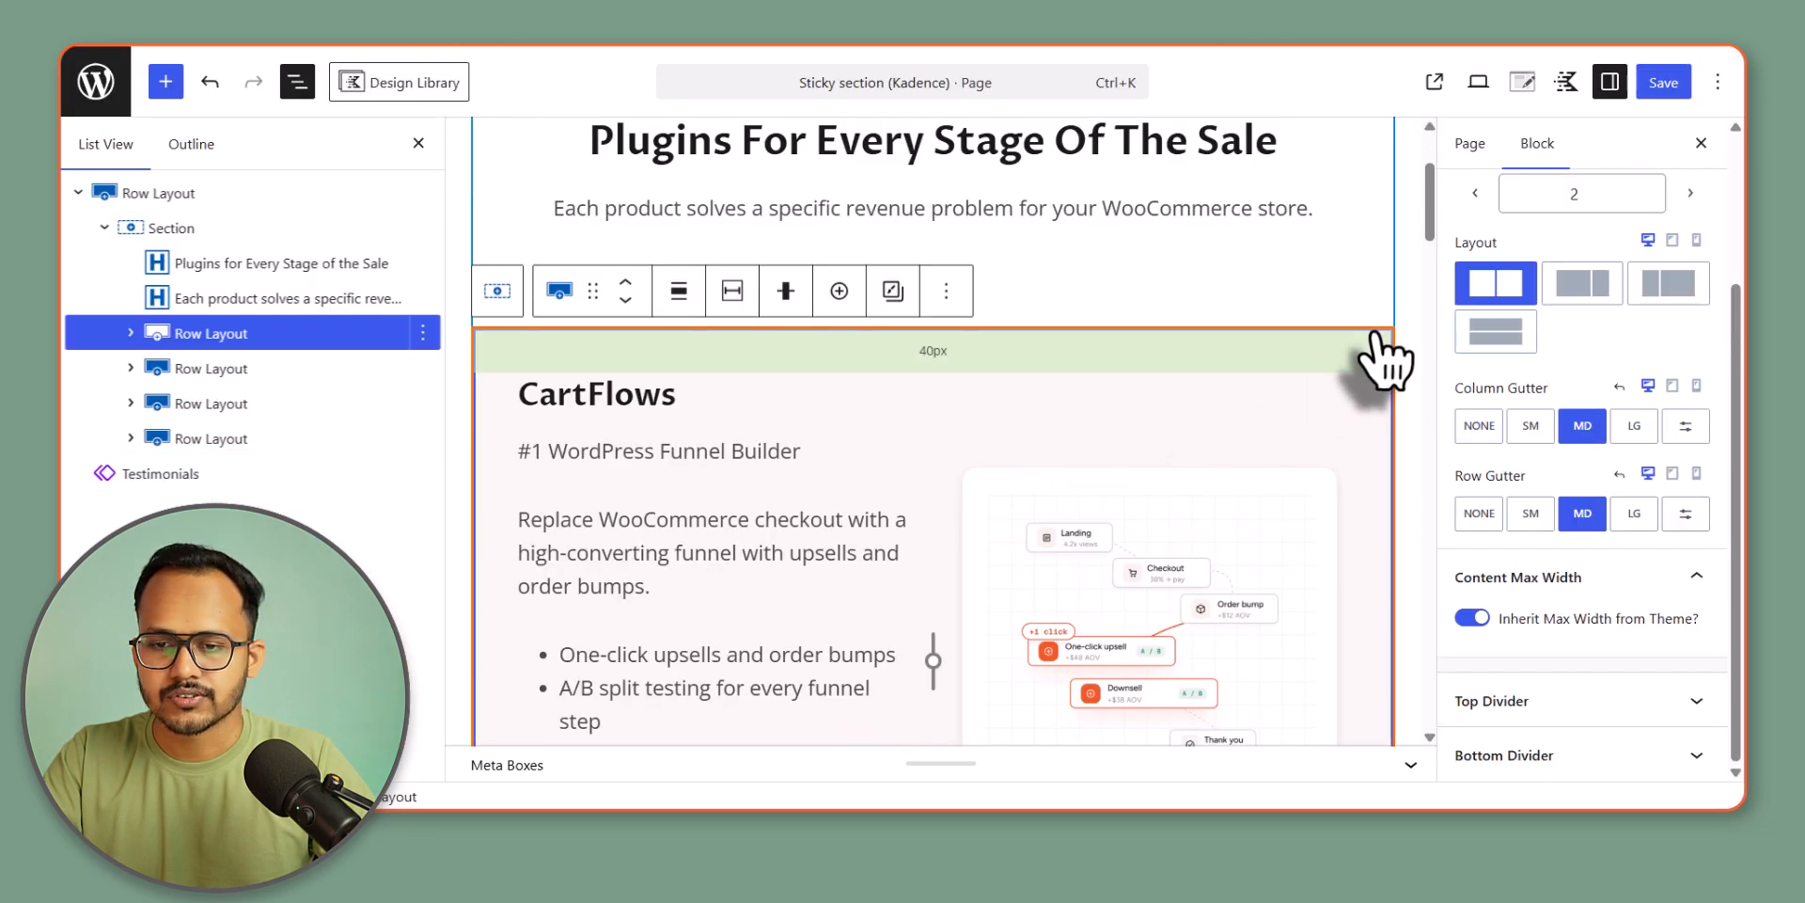
scroll(1570, 512, up, 3)
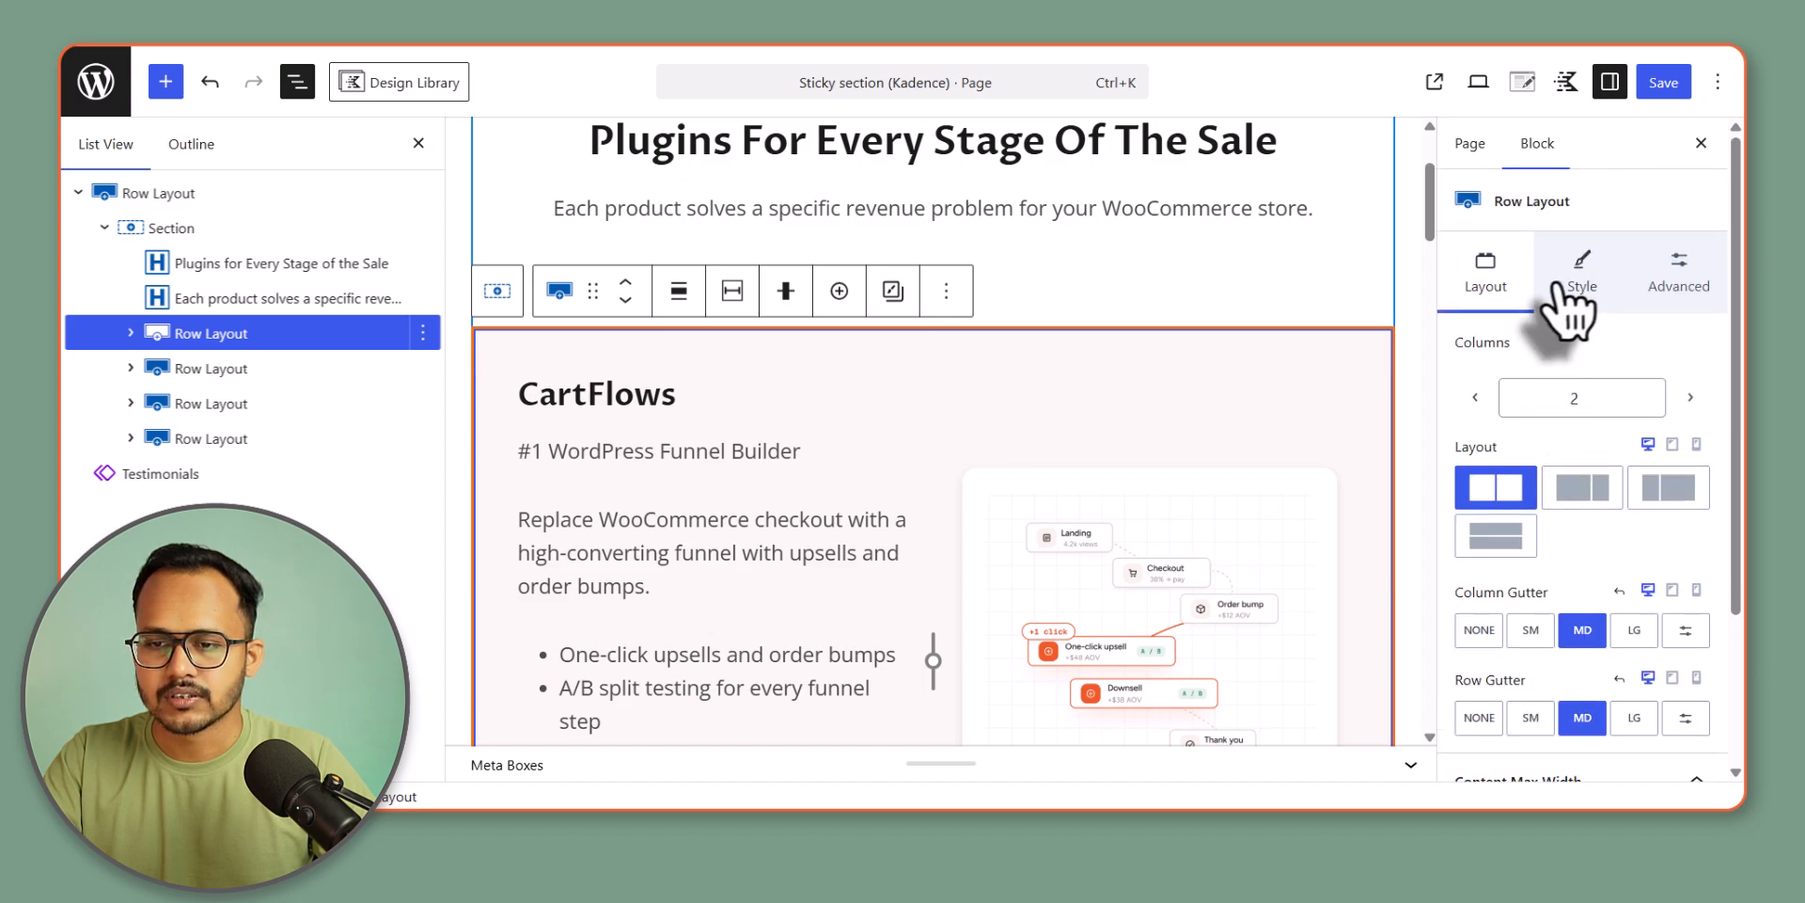
click(1582, 273)
click(1572, 346)
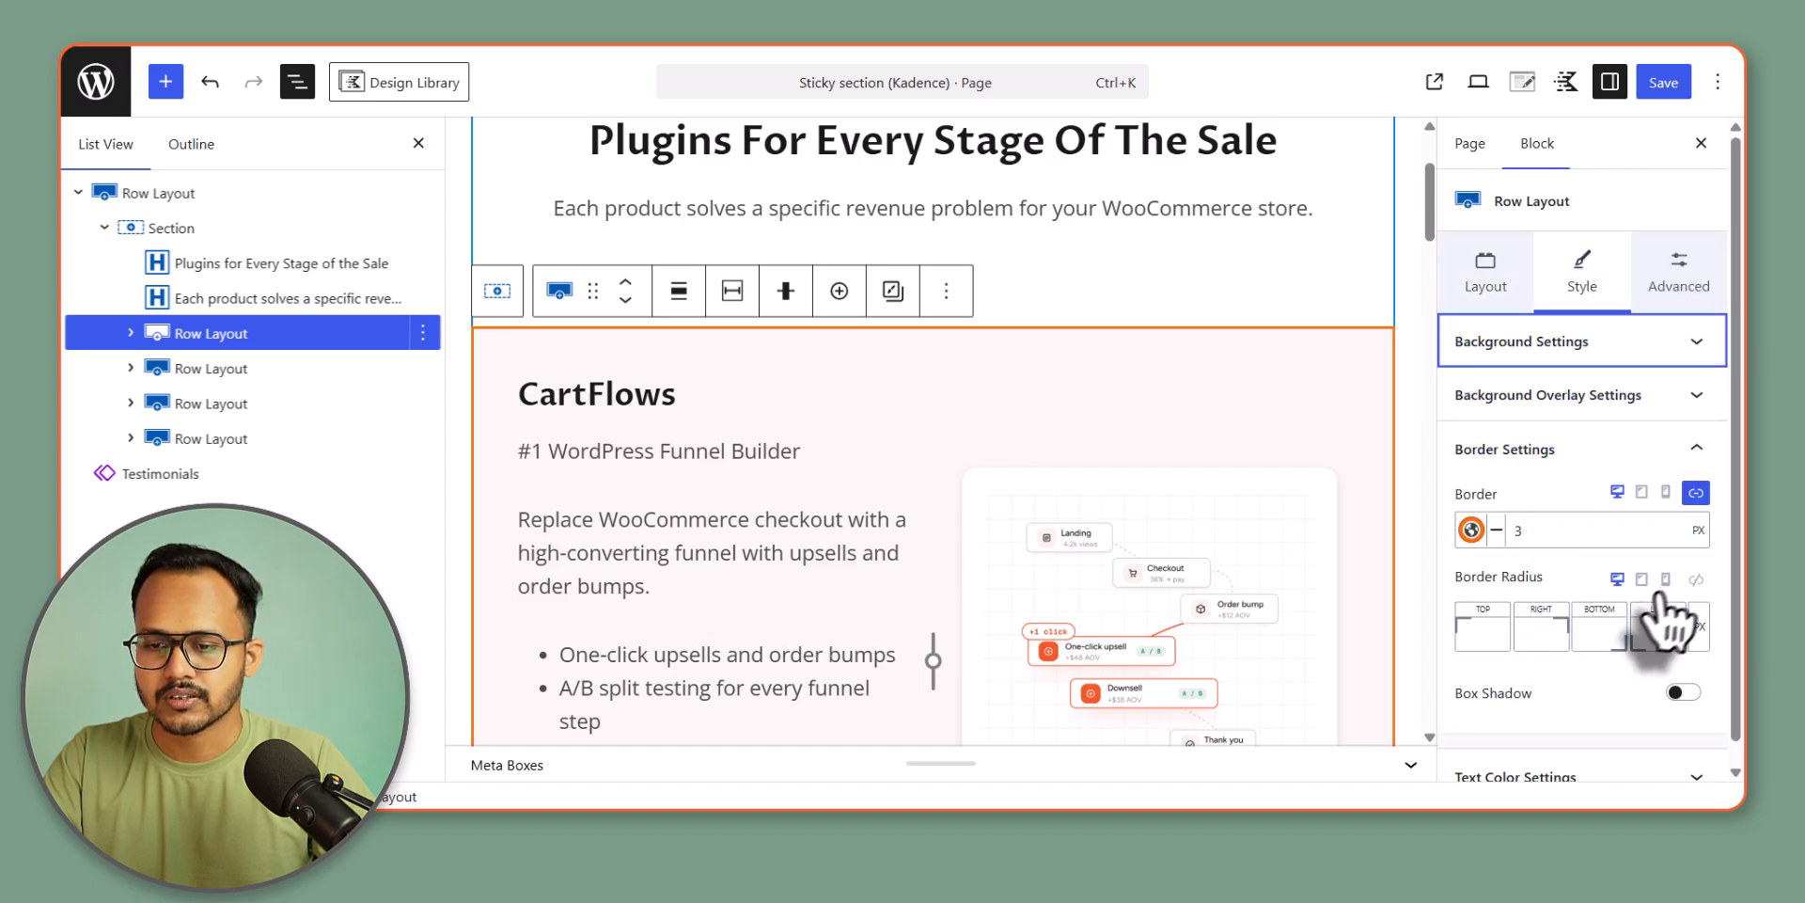
click(1695, 579)
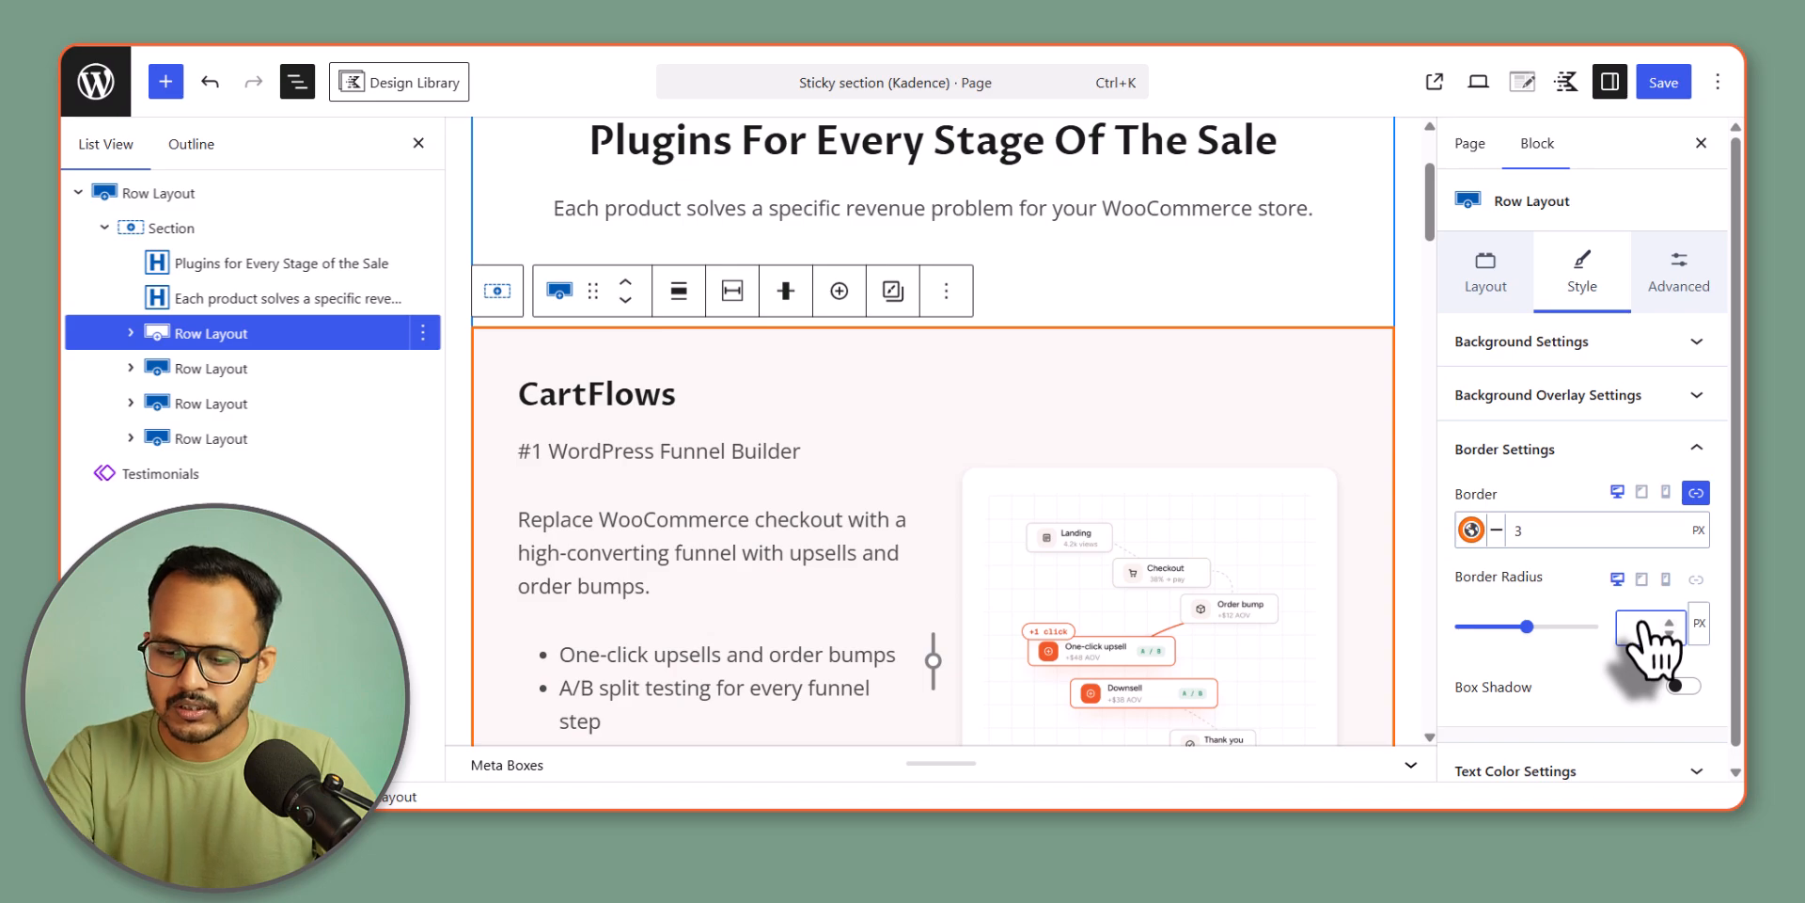
text(10)
scroll(1088, 584, down, 5)
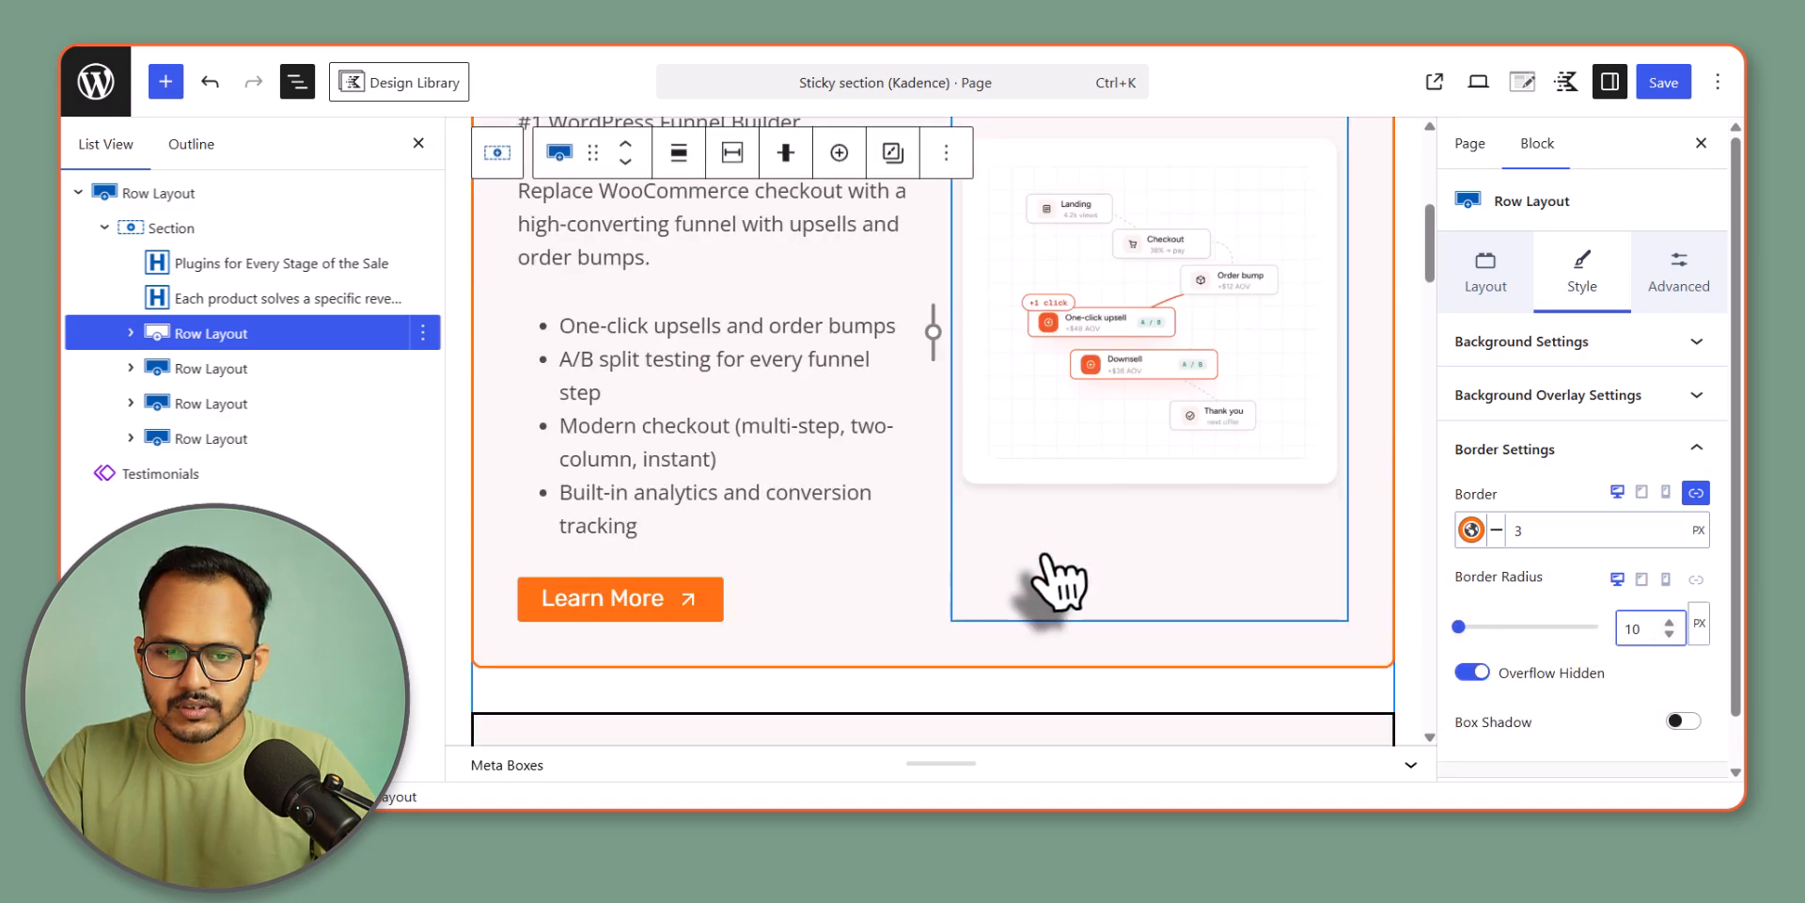
click(1360, 512)
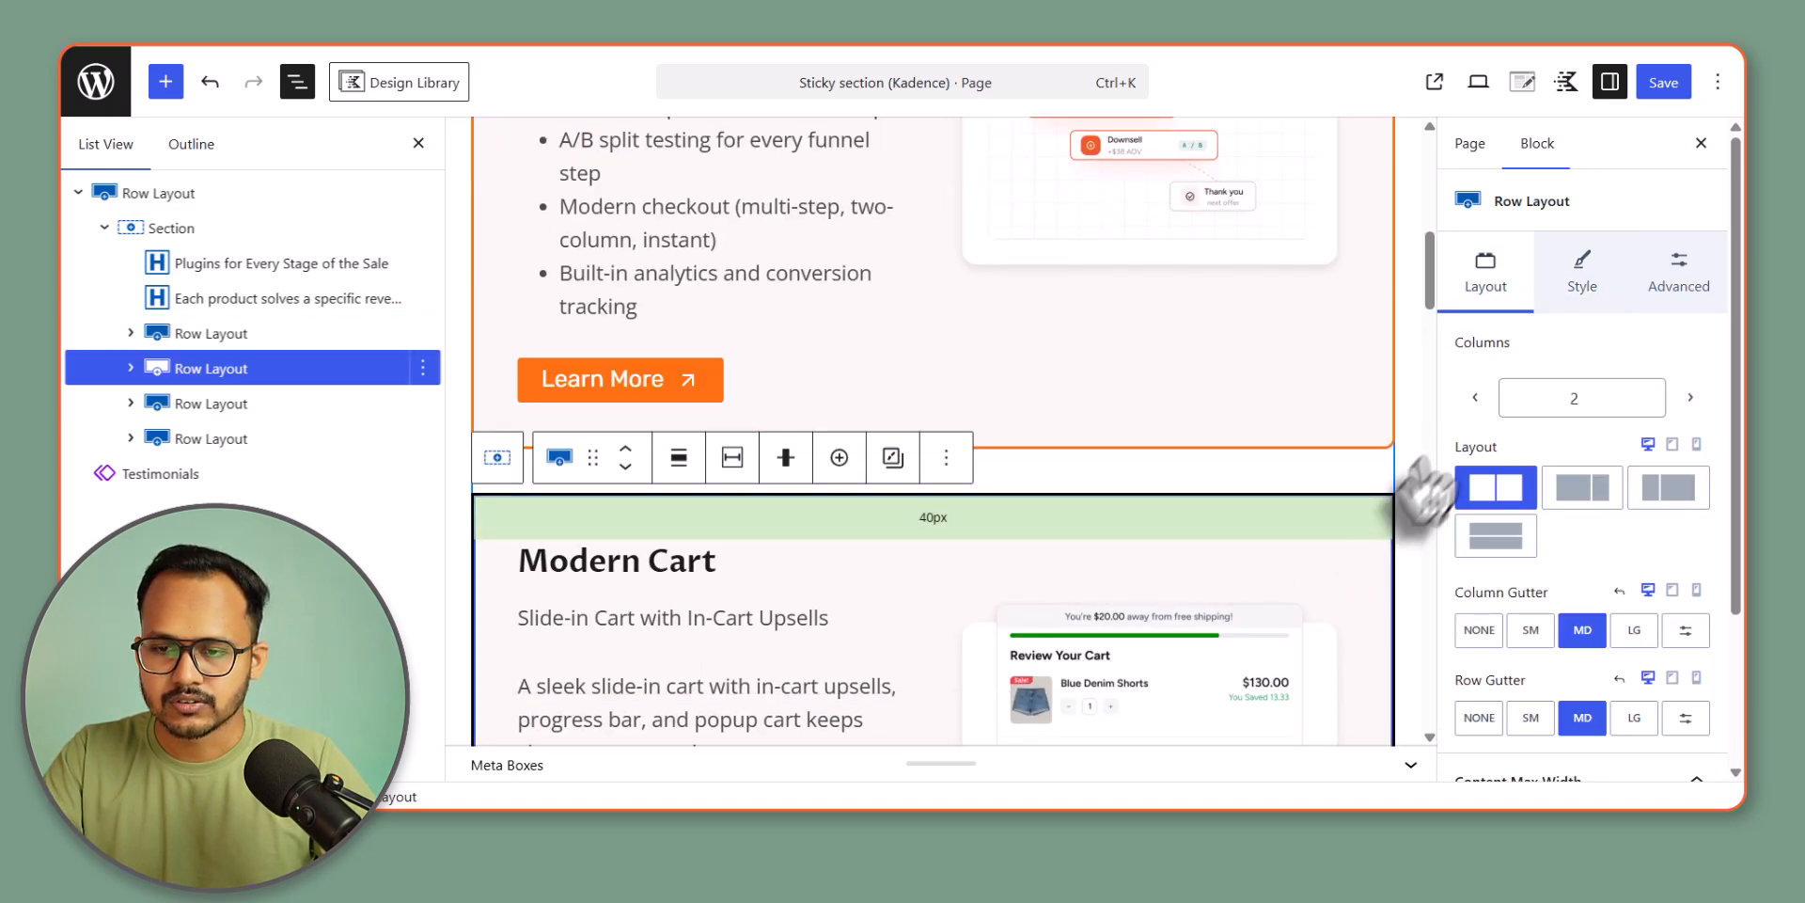
click(1588, 282)
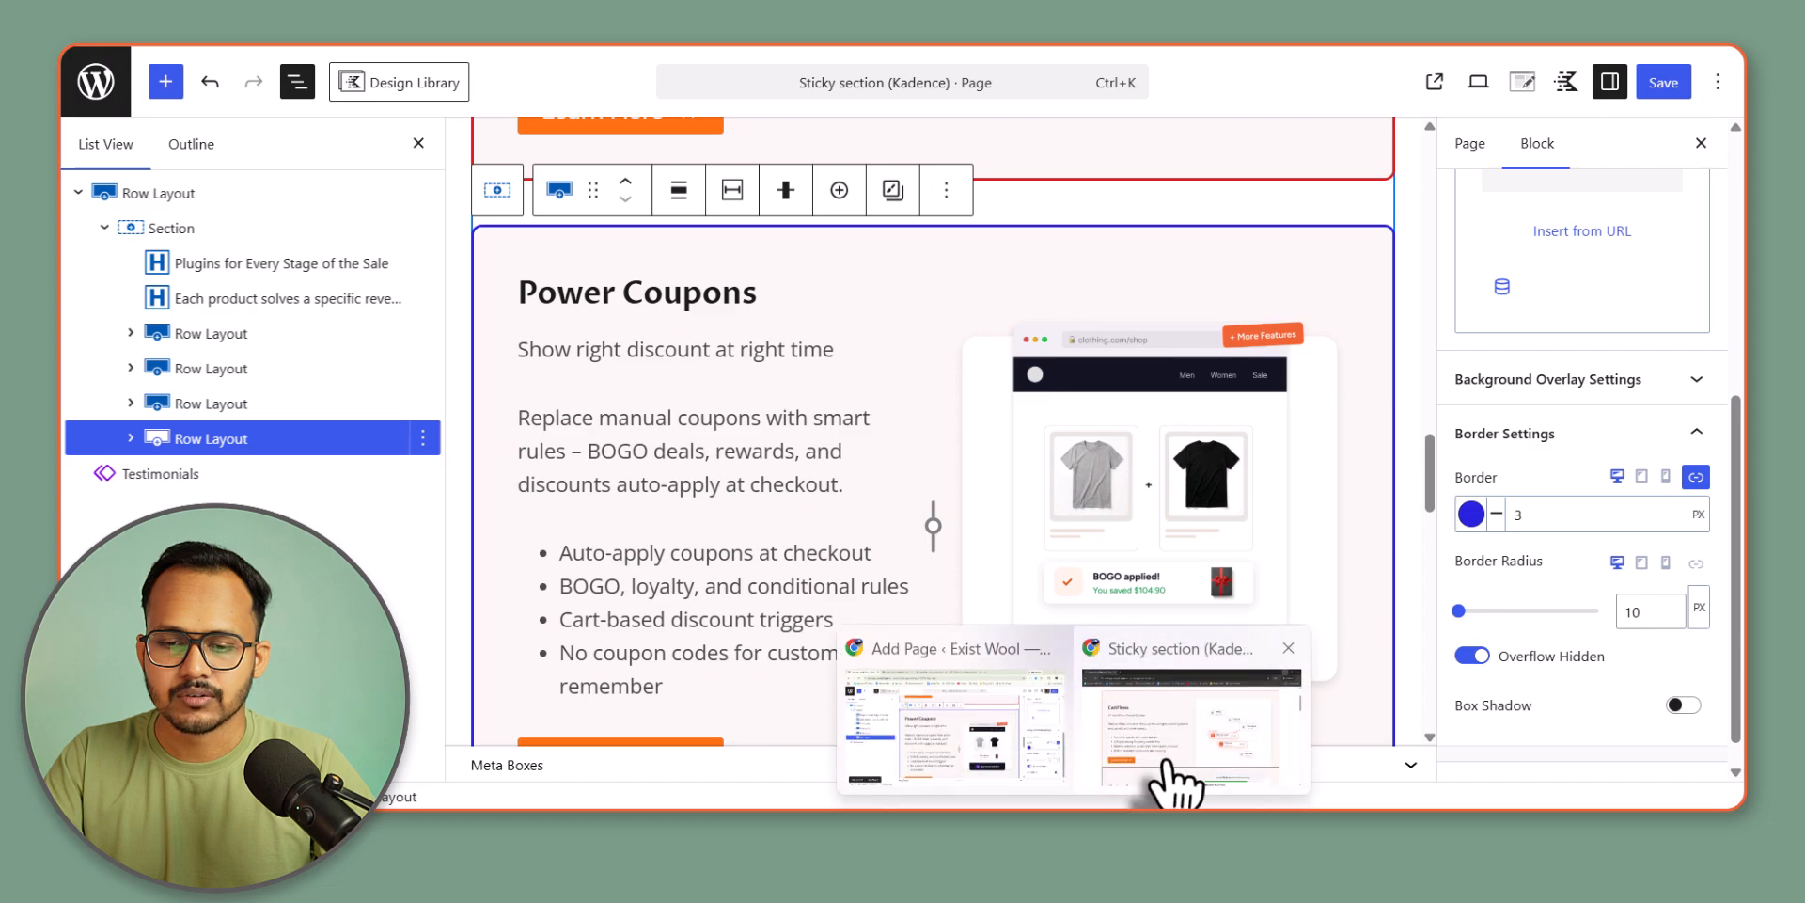
- Examine the rounded borders and sticky stacking of all four product sections on the logged-out live page
click(1164, 744)
scroll(628, 415, up, 3)
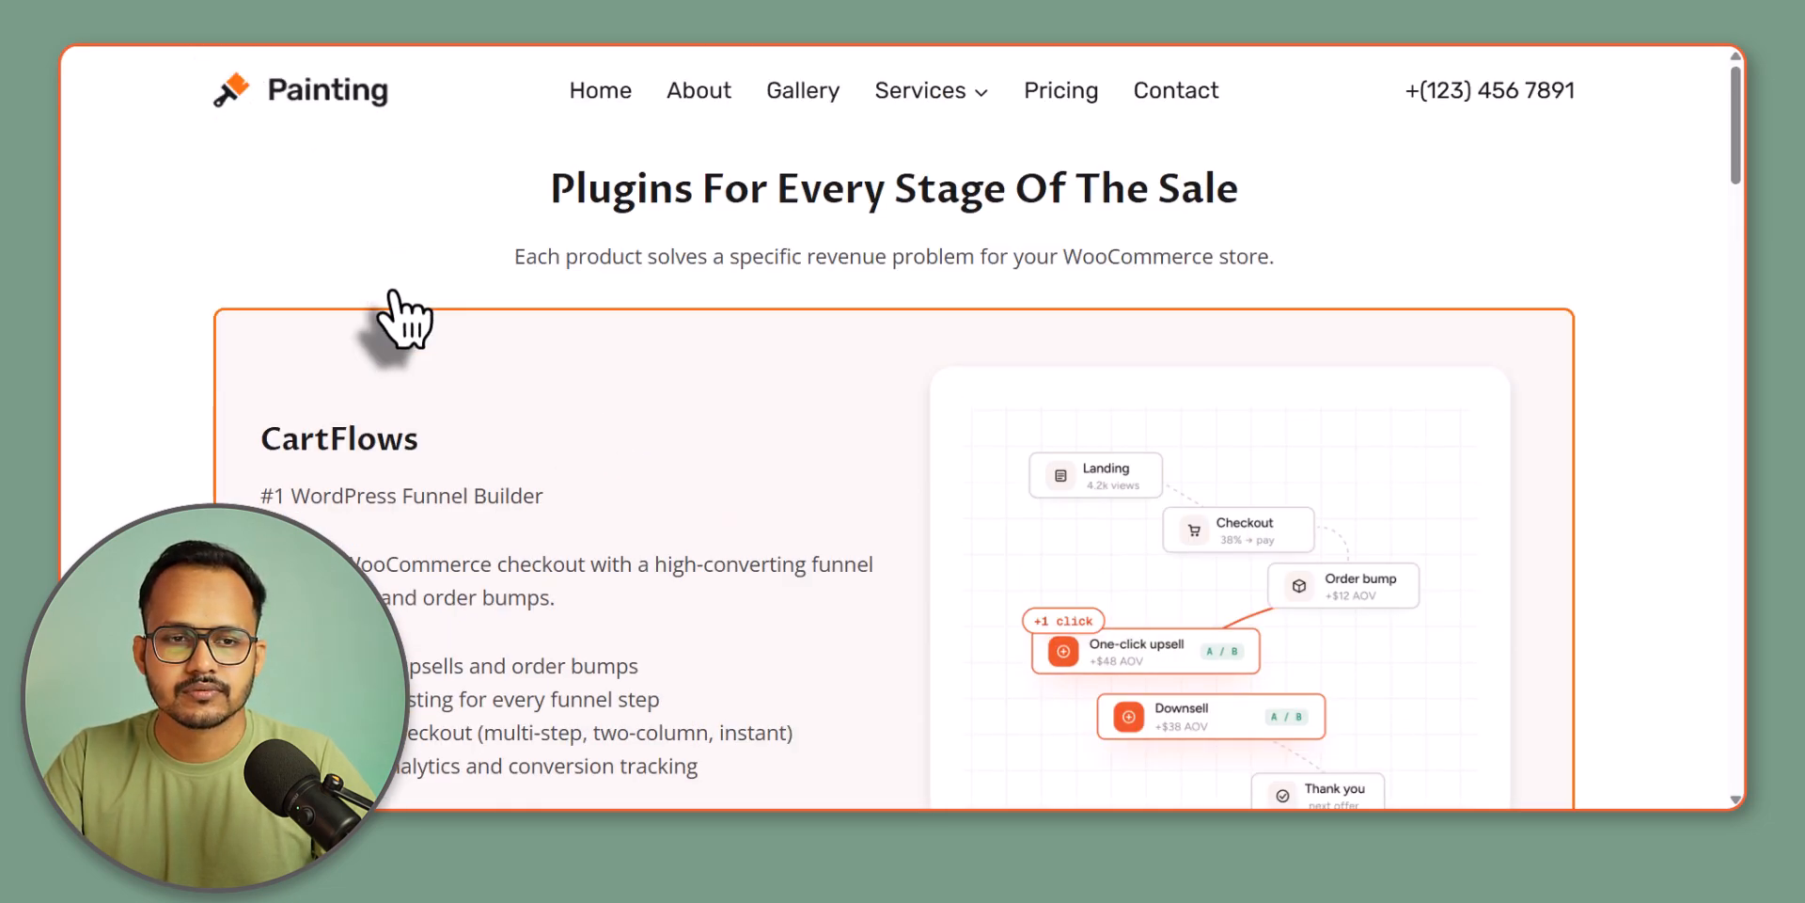
scroll(511, 289, down, 5)
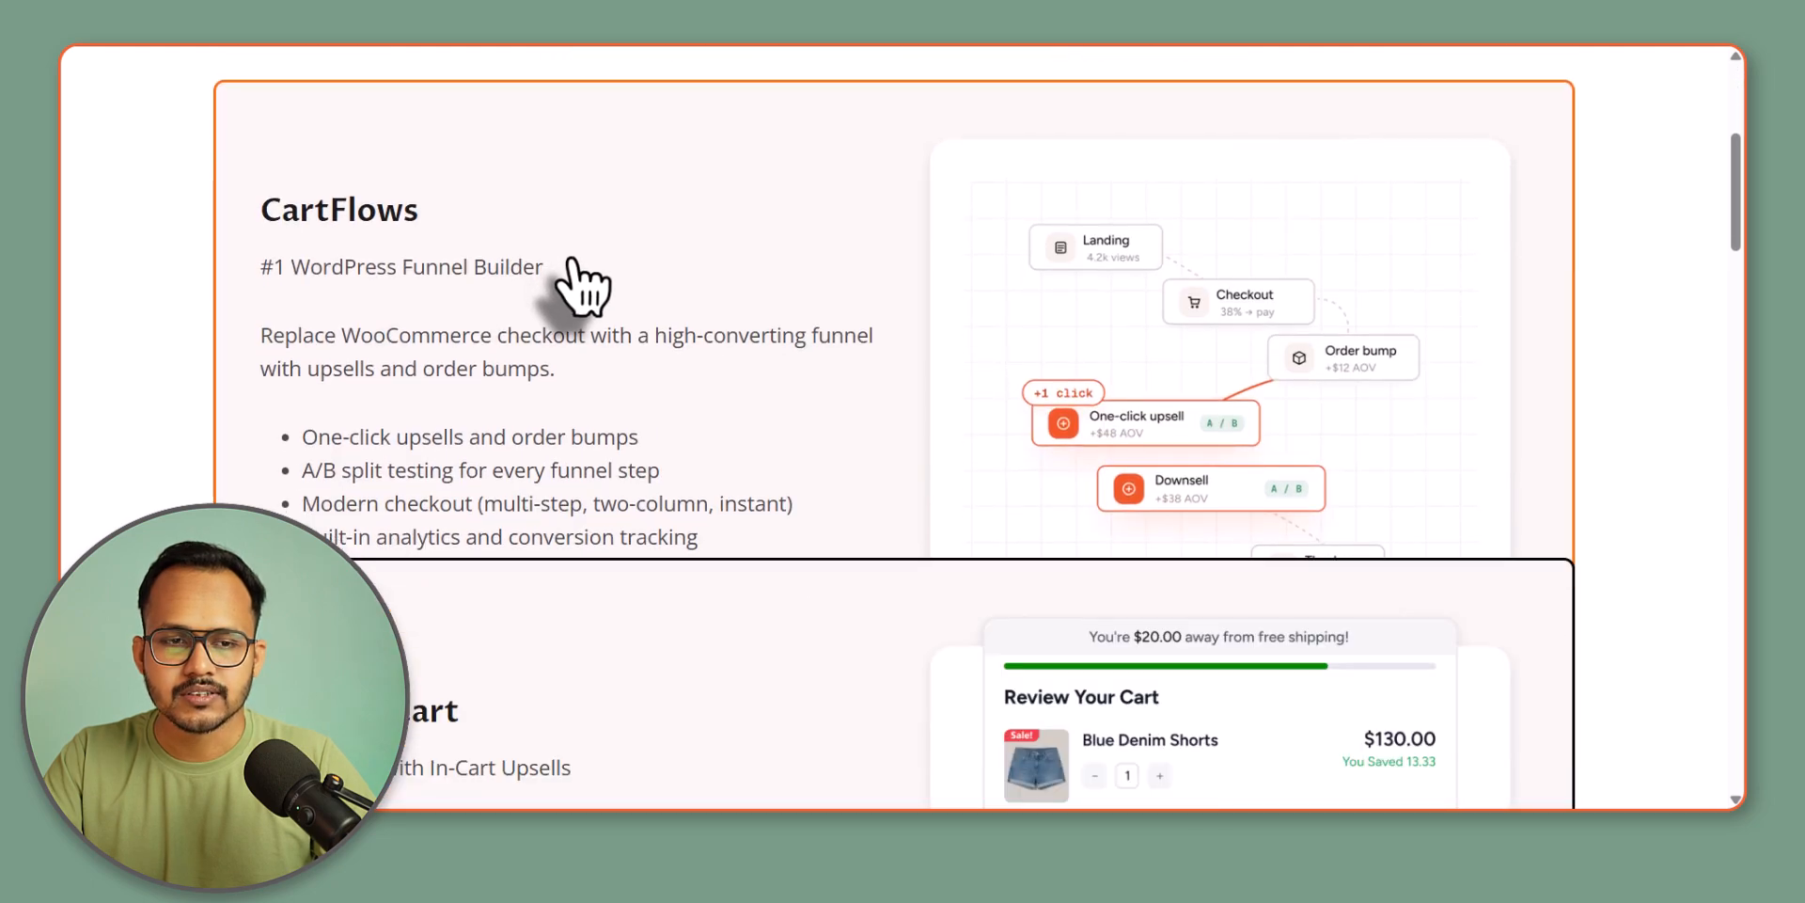
scroll(583, 287, down, 5)
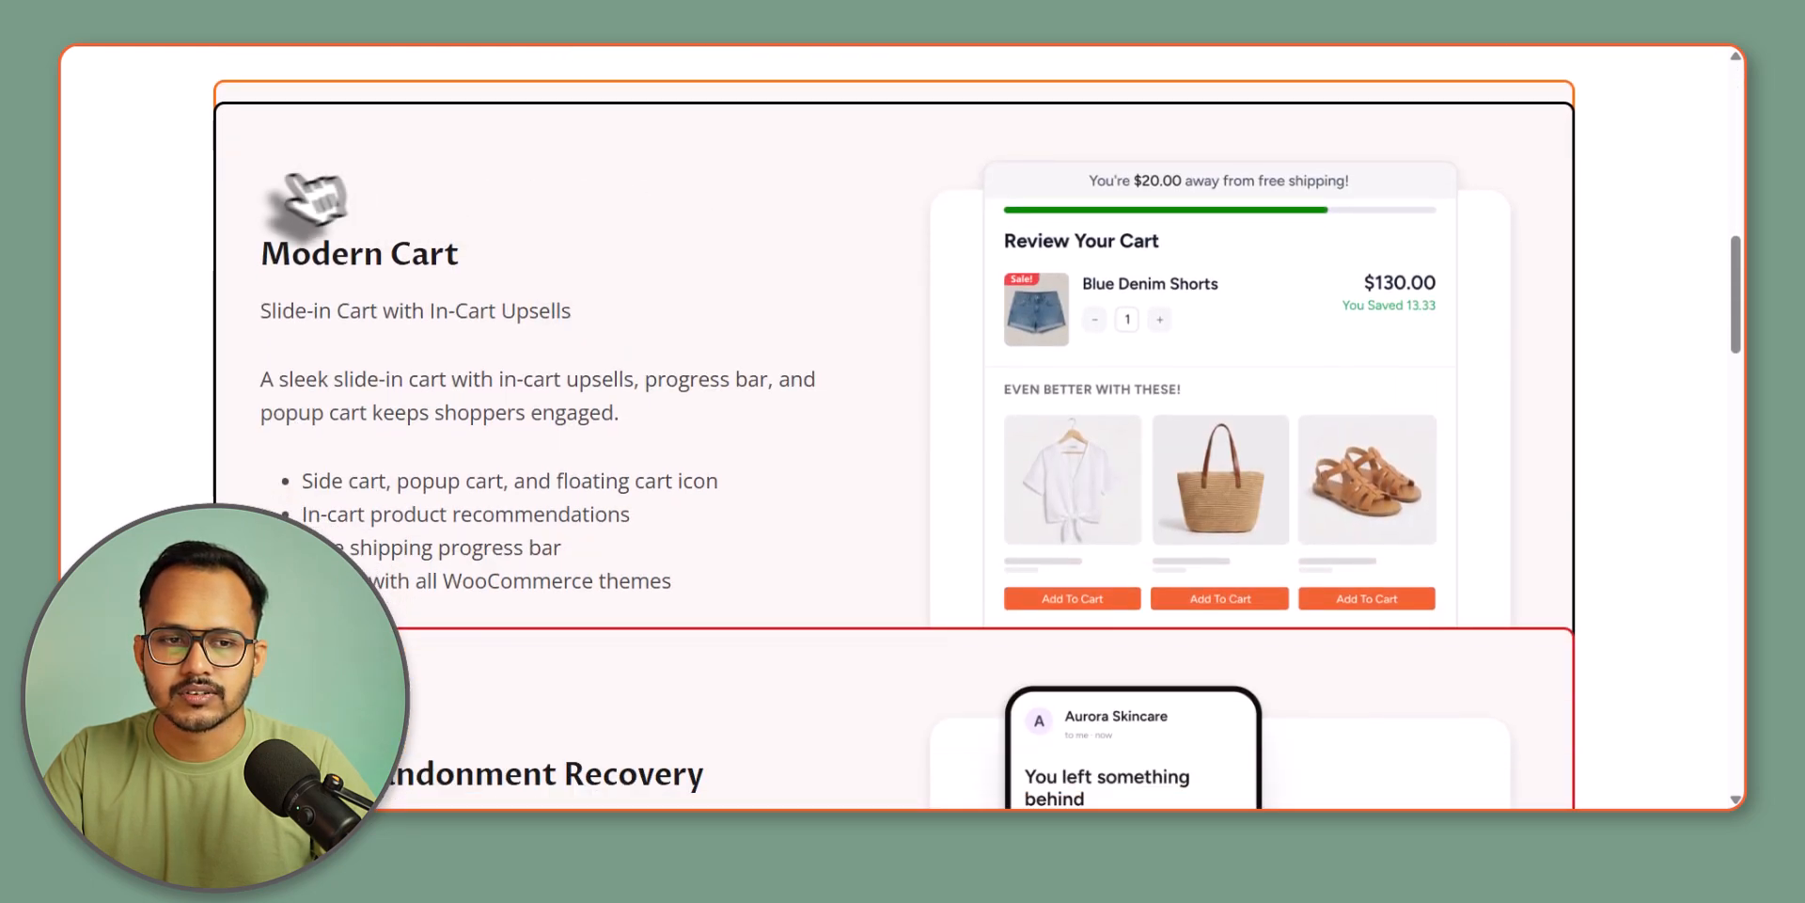
scroll(665, 492, down, 5)
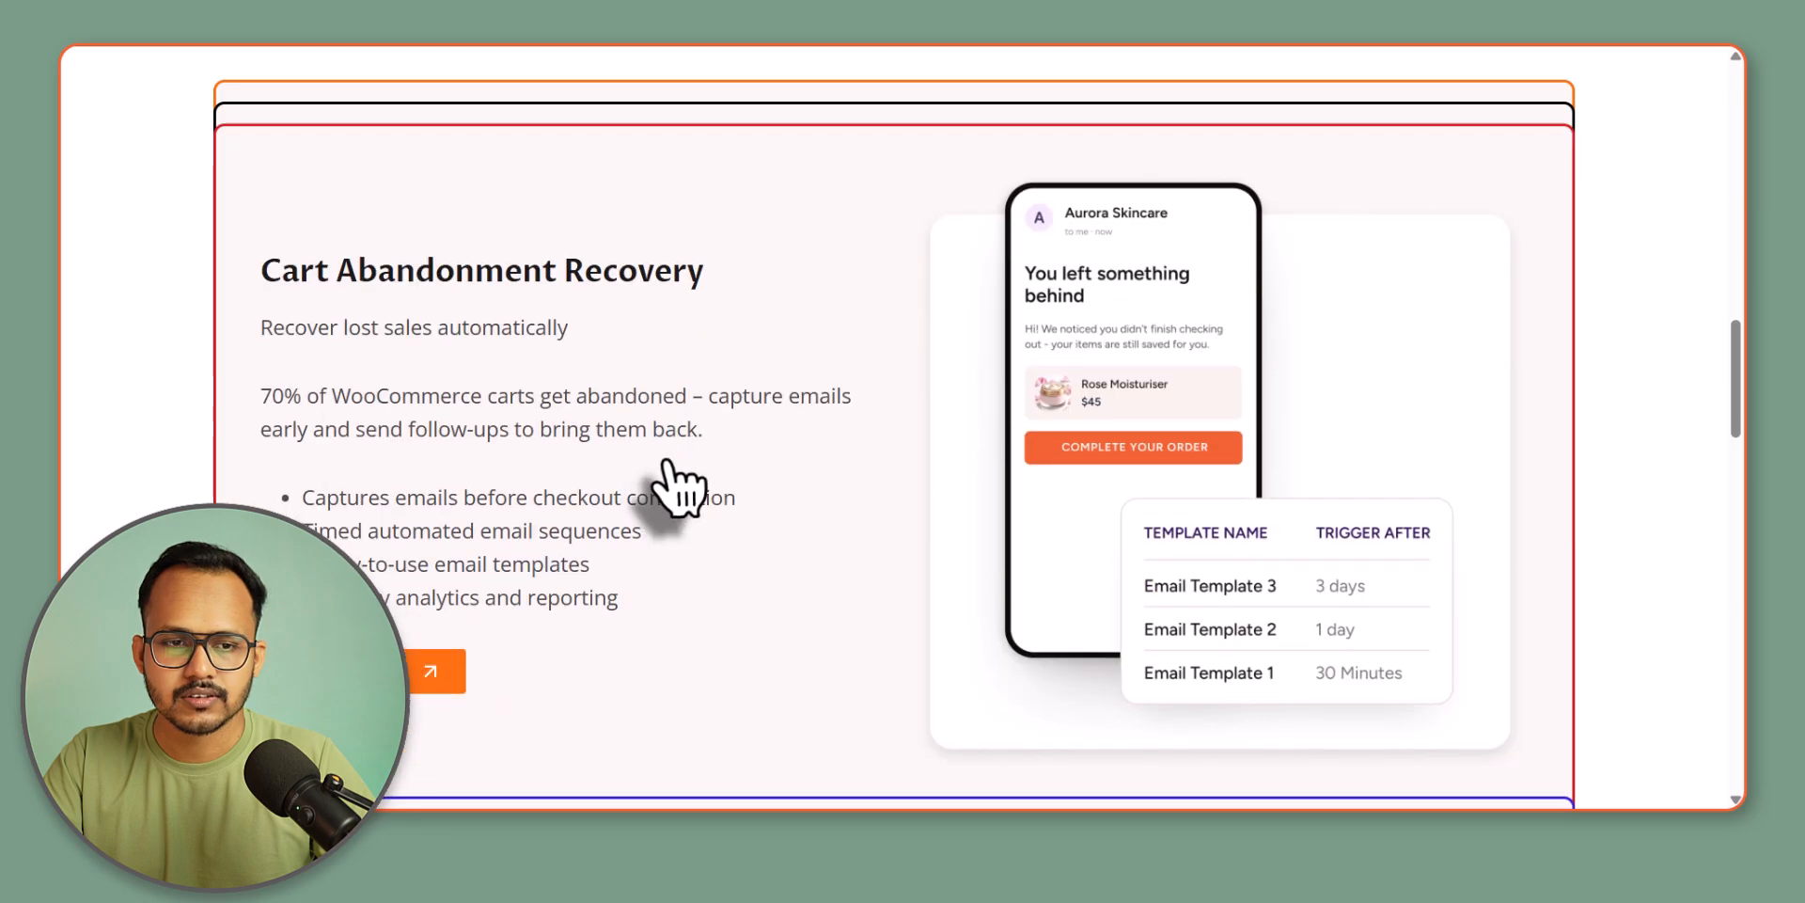
scroll(720, 465, down, 5)
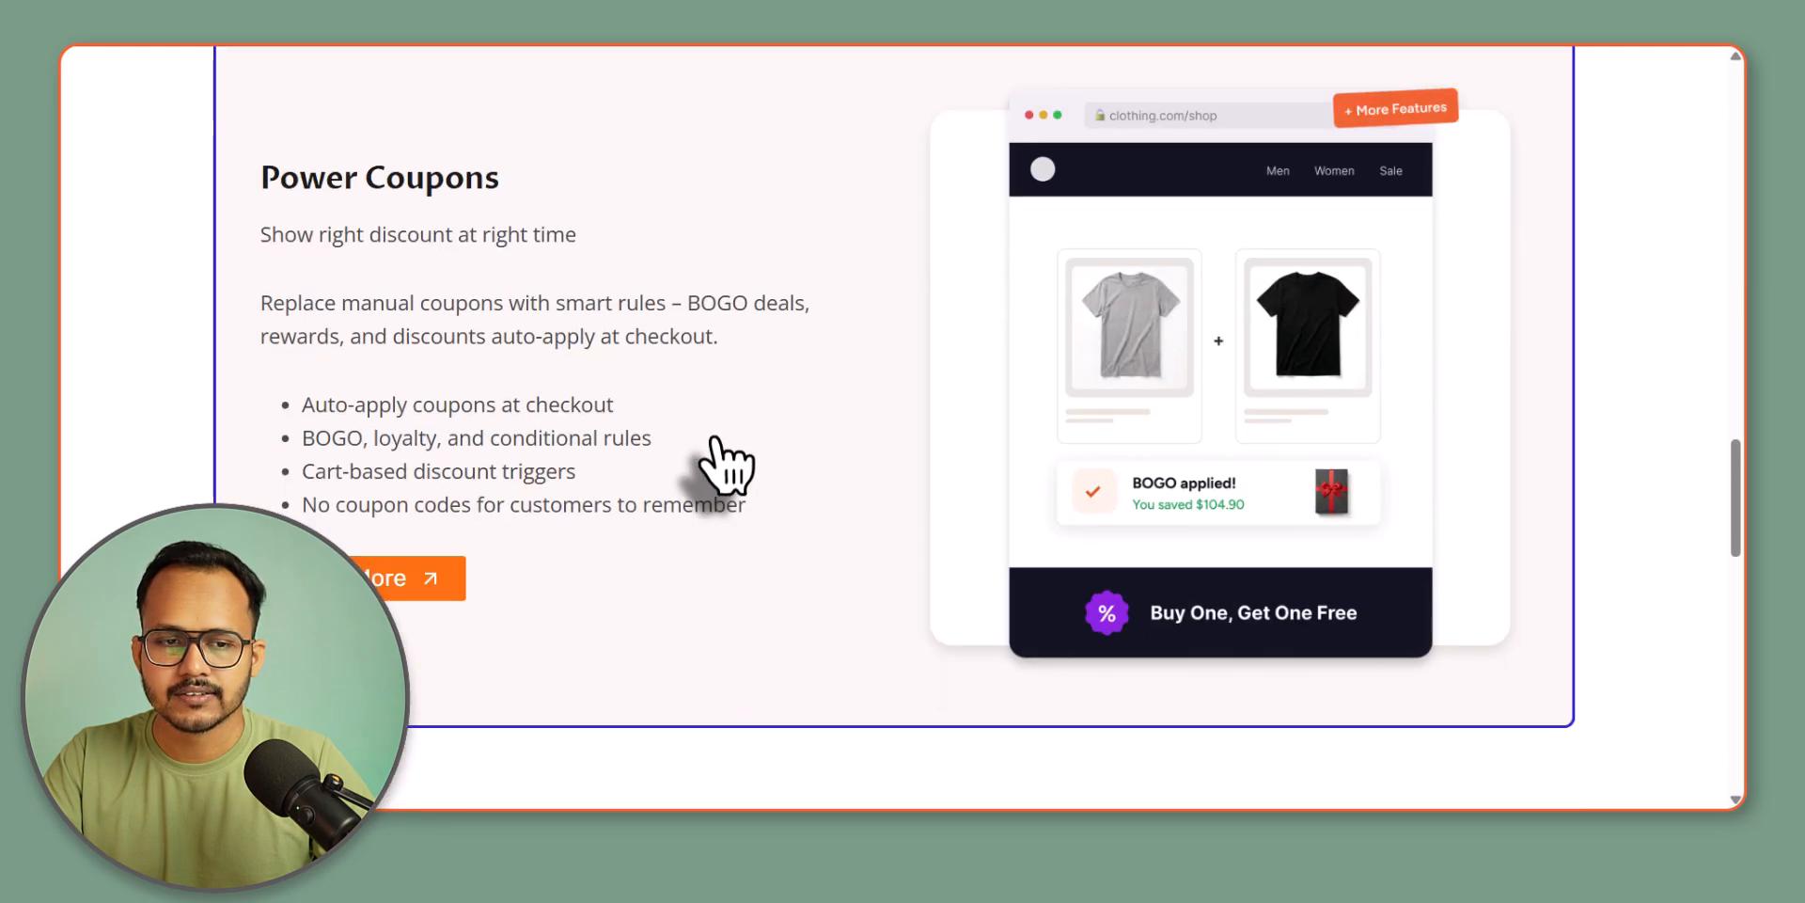
scroll(724, 465, up, 3)
scroll(724, 465, down, 5)
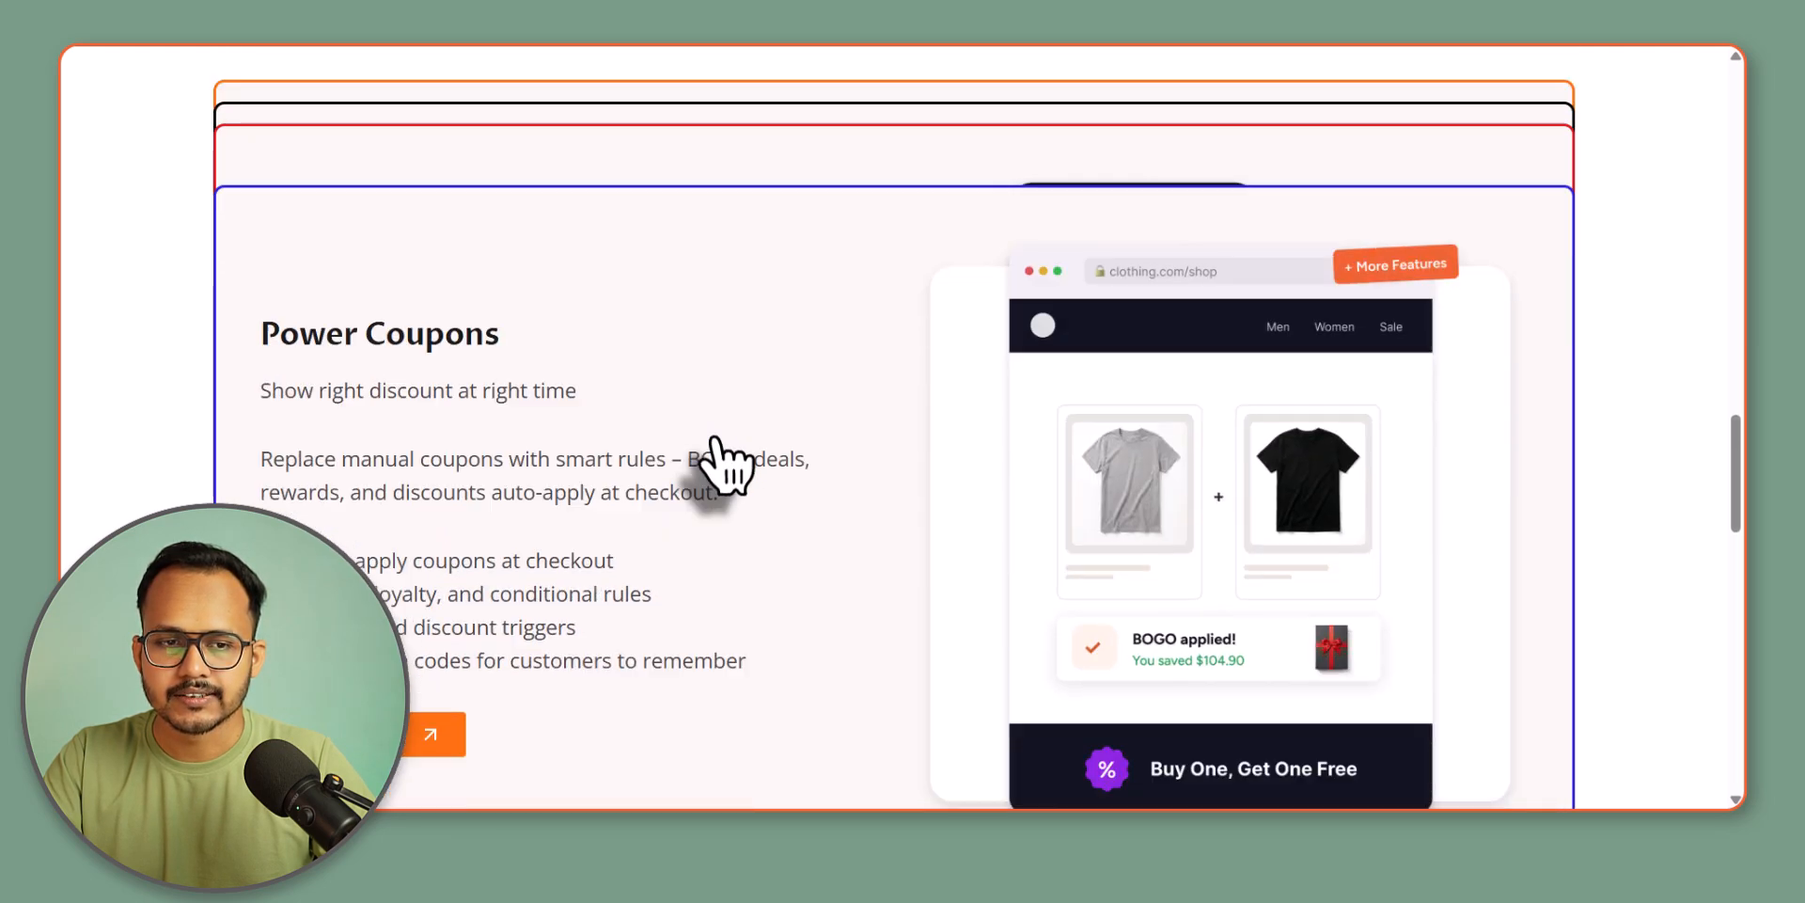
scroll(724, 465, down, 5)
scroll(724, 466, up, 10)
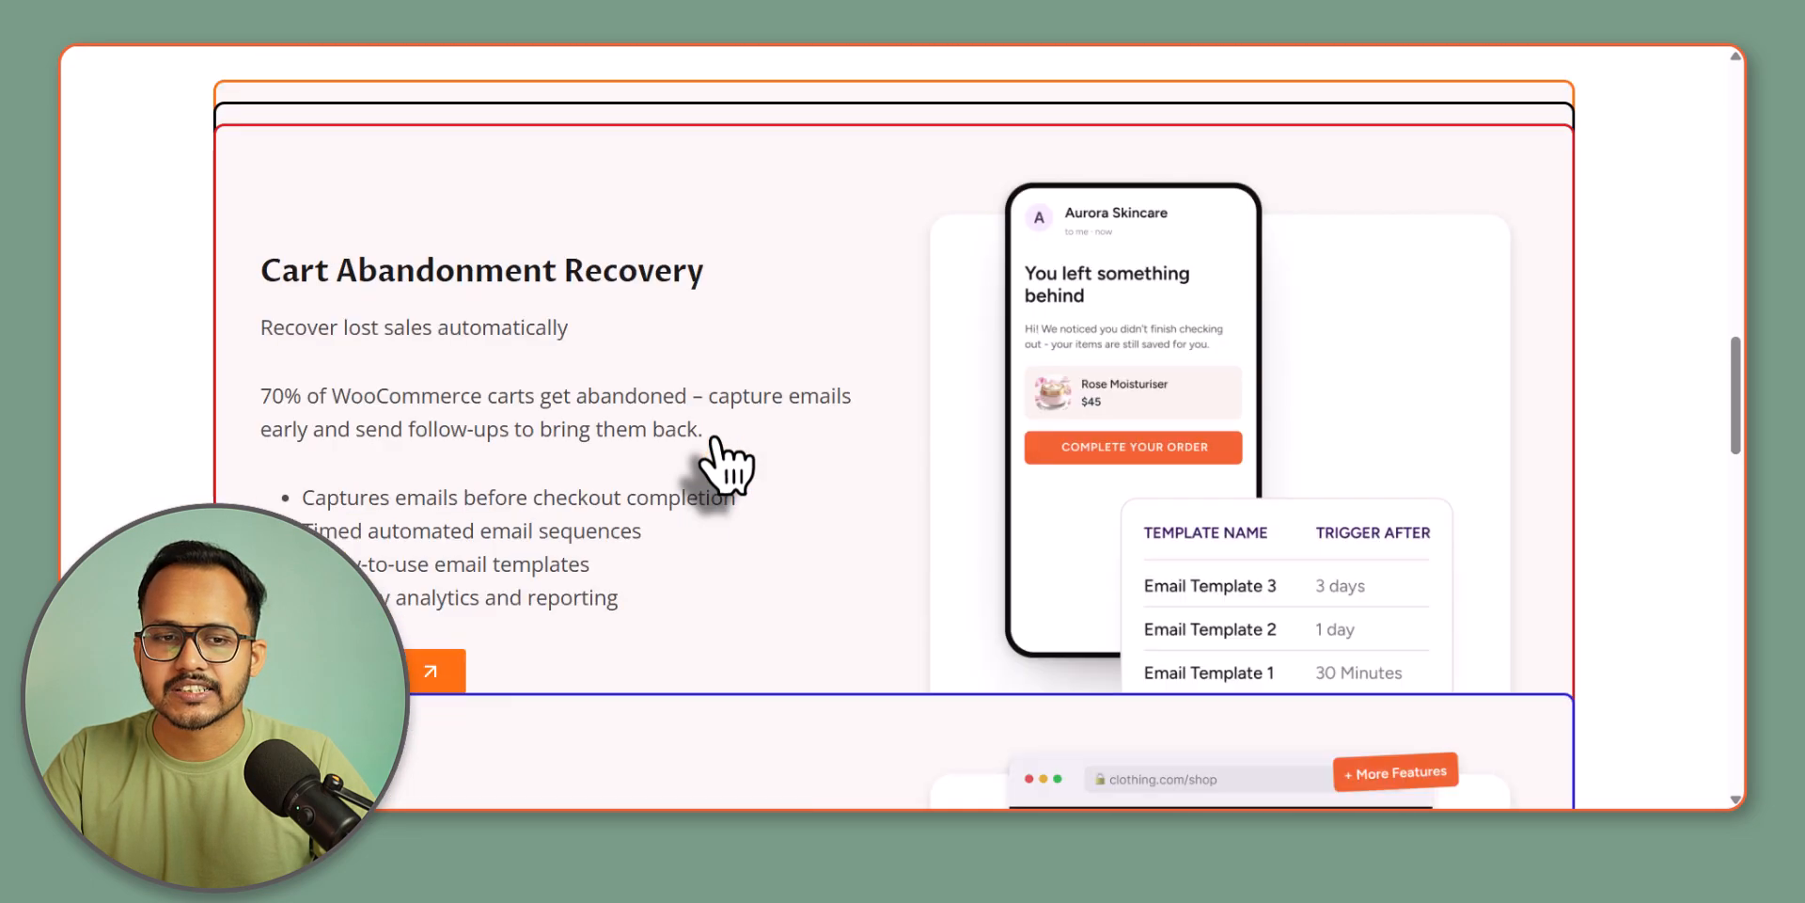
scroll(724, 465, up, 10)
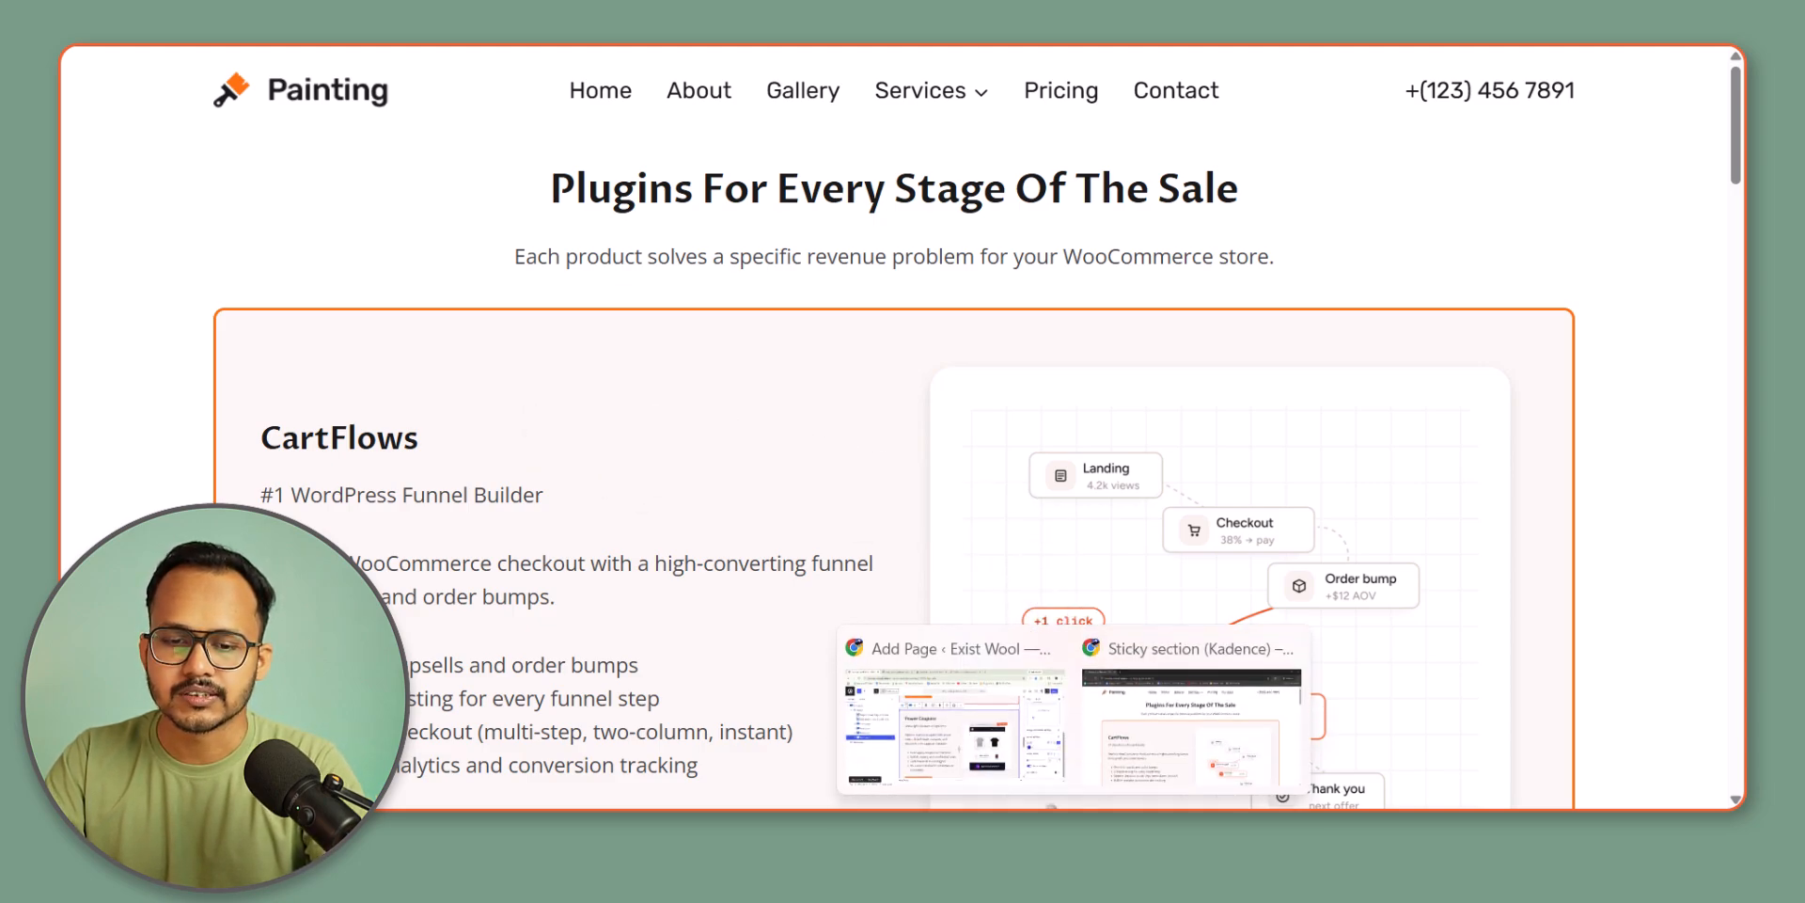
- Switch to the reference site's product page and examine how its stacked sections behave, from CartFlows through Variation Swatches to the section below
click(1027, 778)
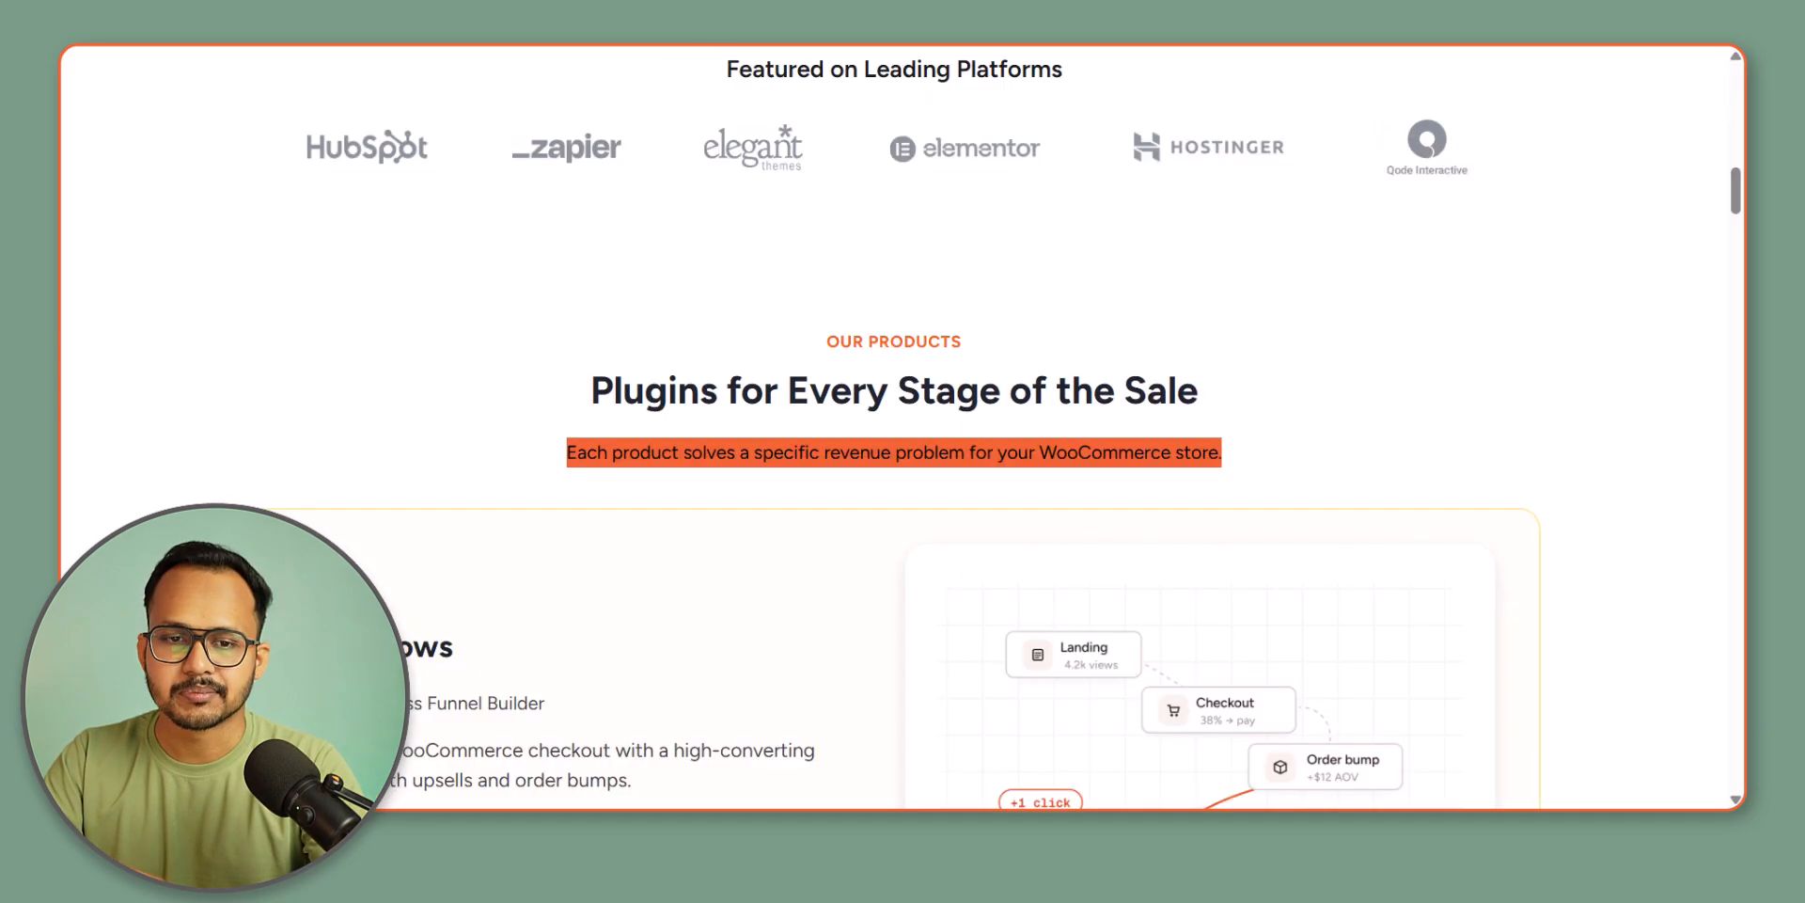
scroll(1110, 414, down, 3)
scroll(1599, 366, down, 8)
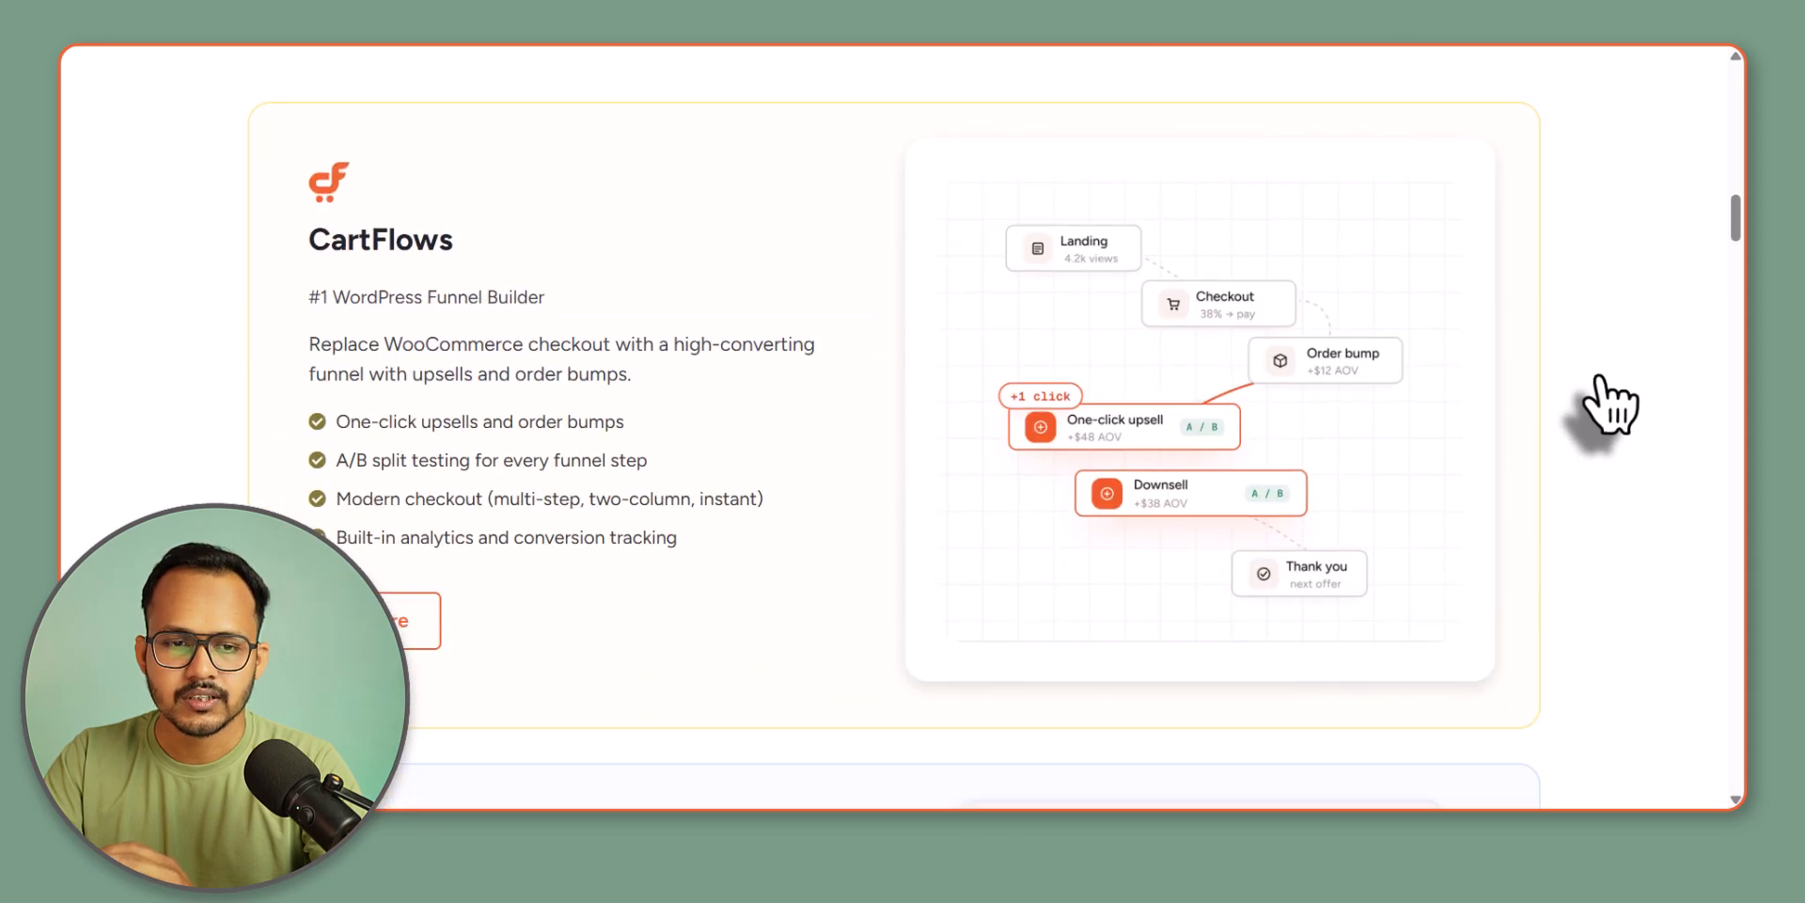
scroll(1610, 406, down, 5)
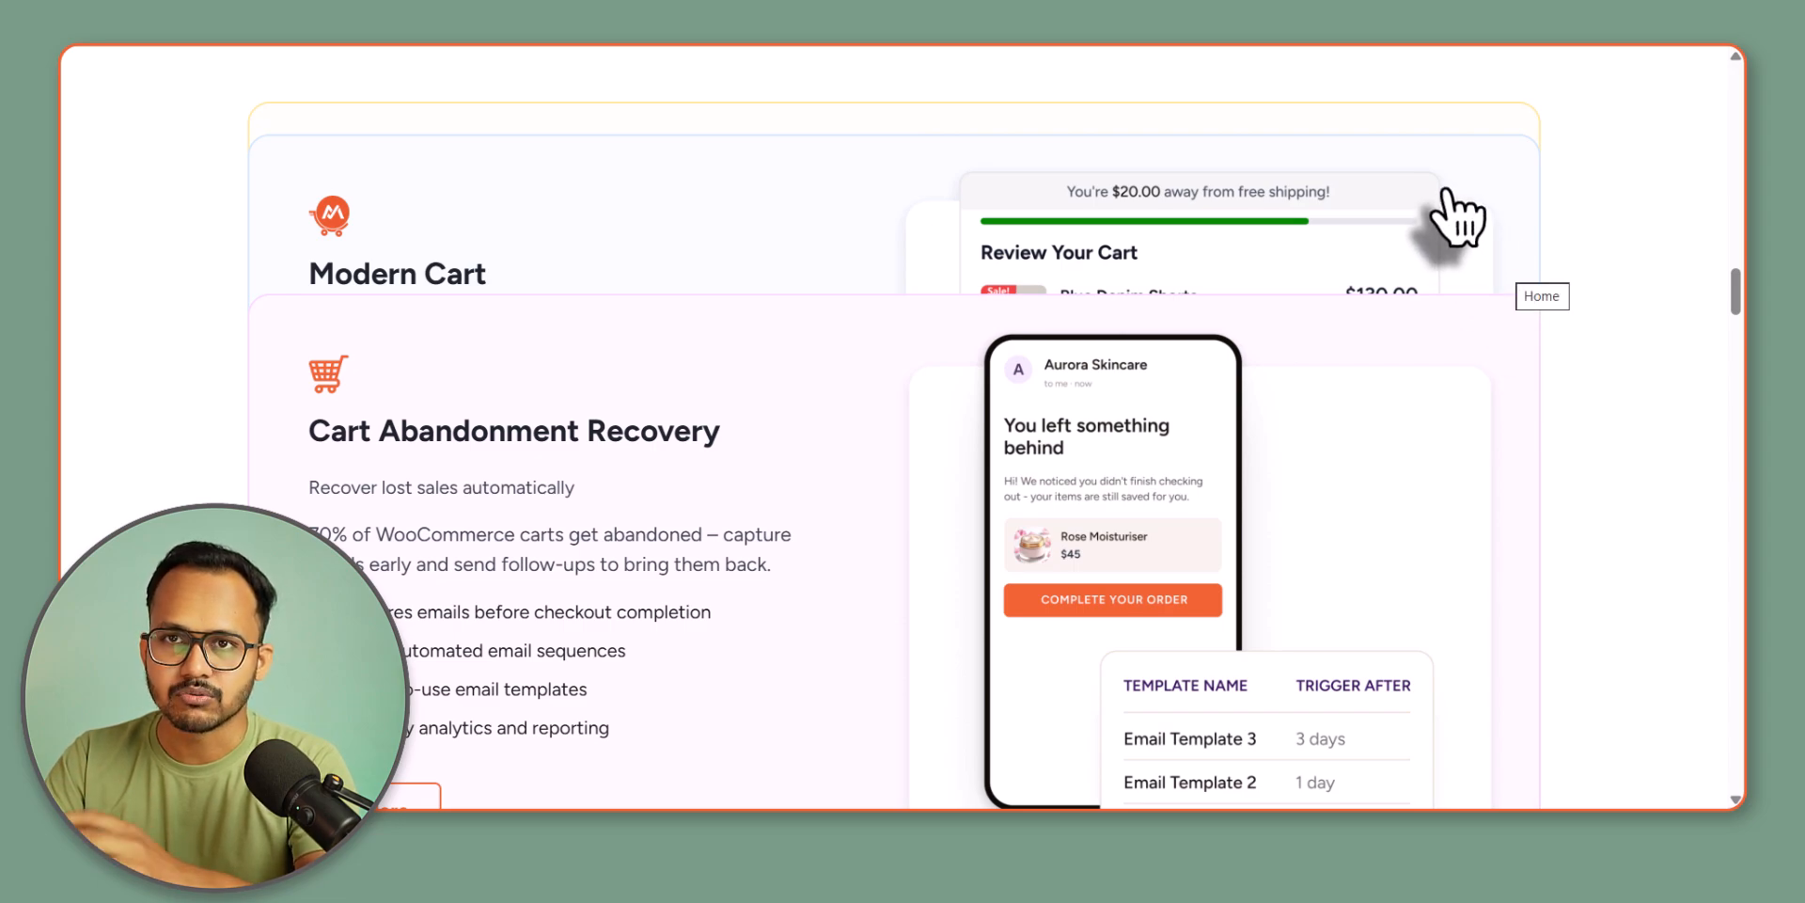
scroll(1580, 339, down, 5)
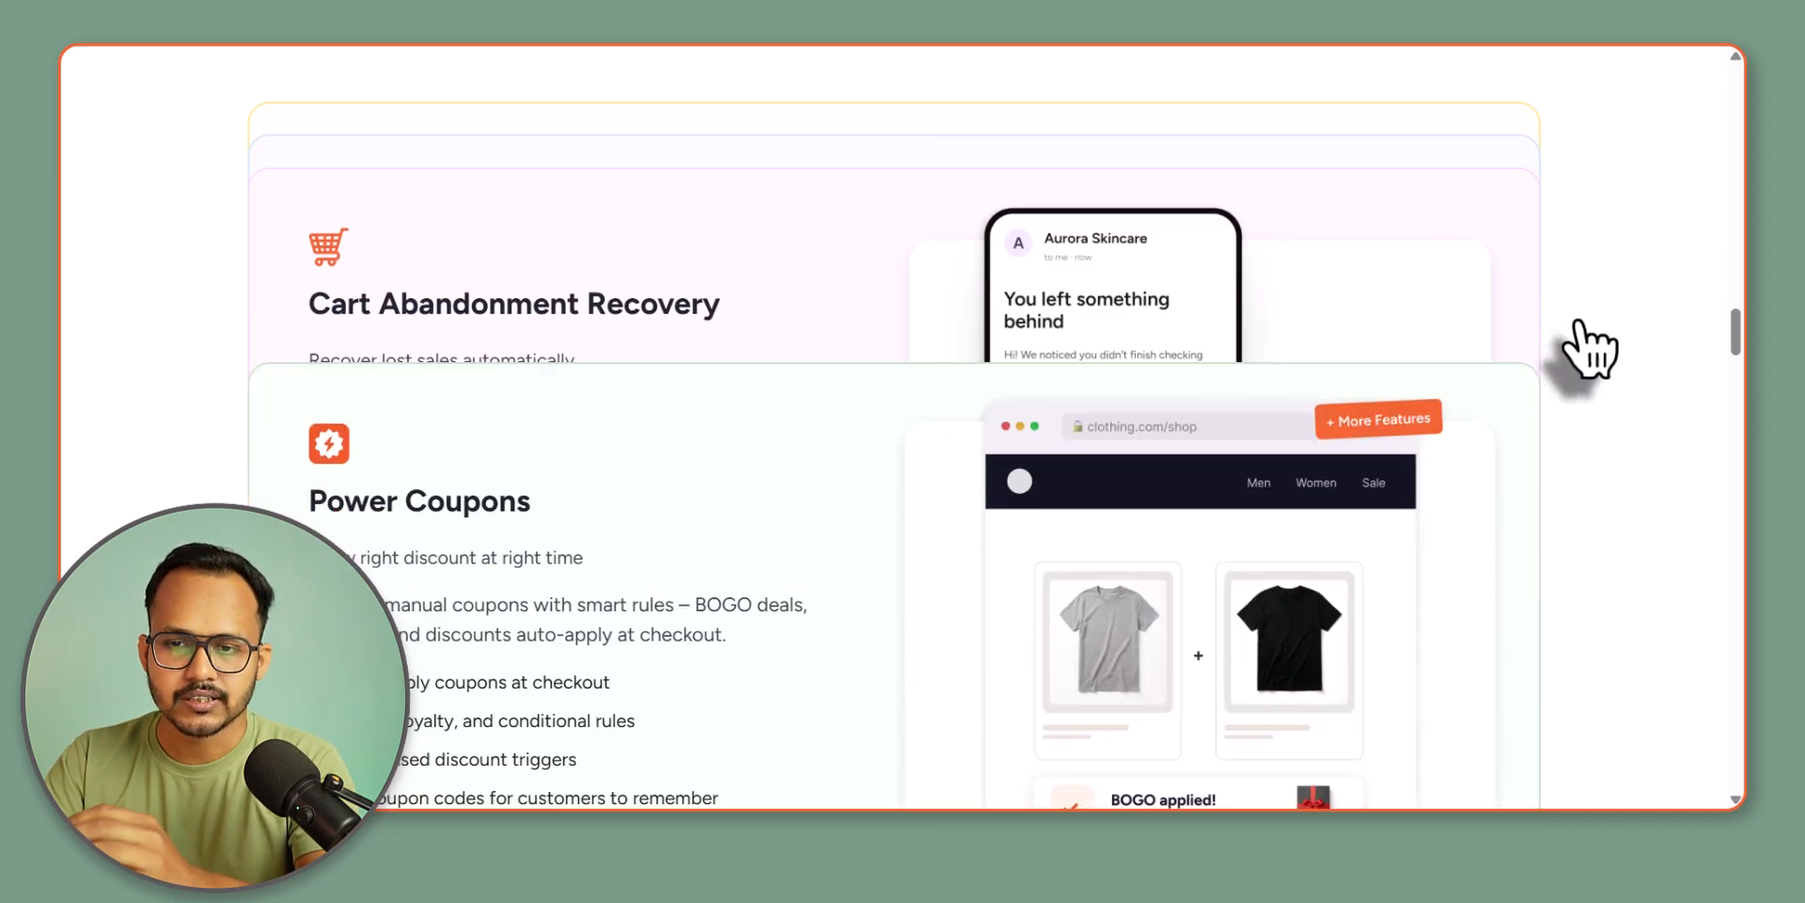
scroll(1585, 338, down, 10)
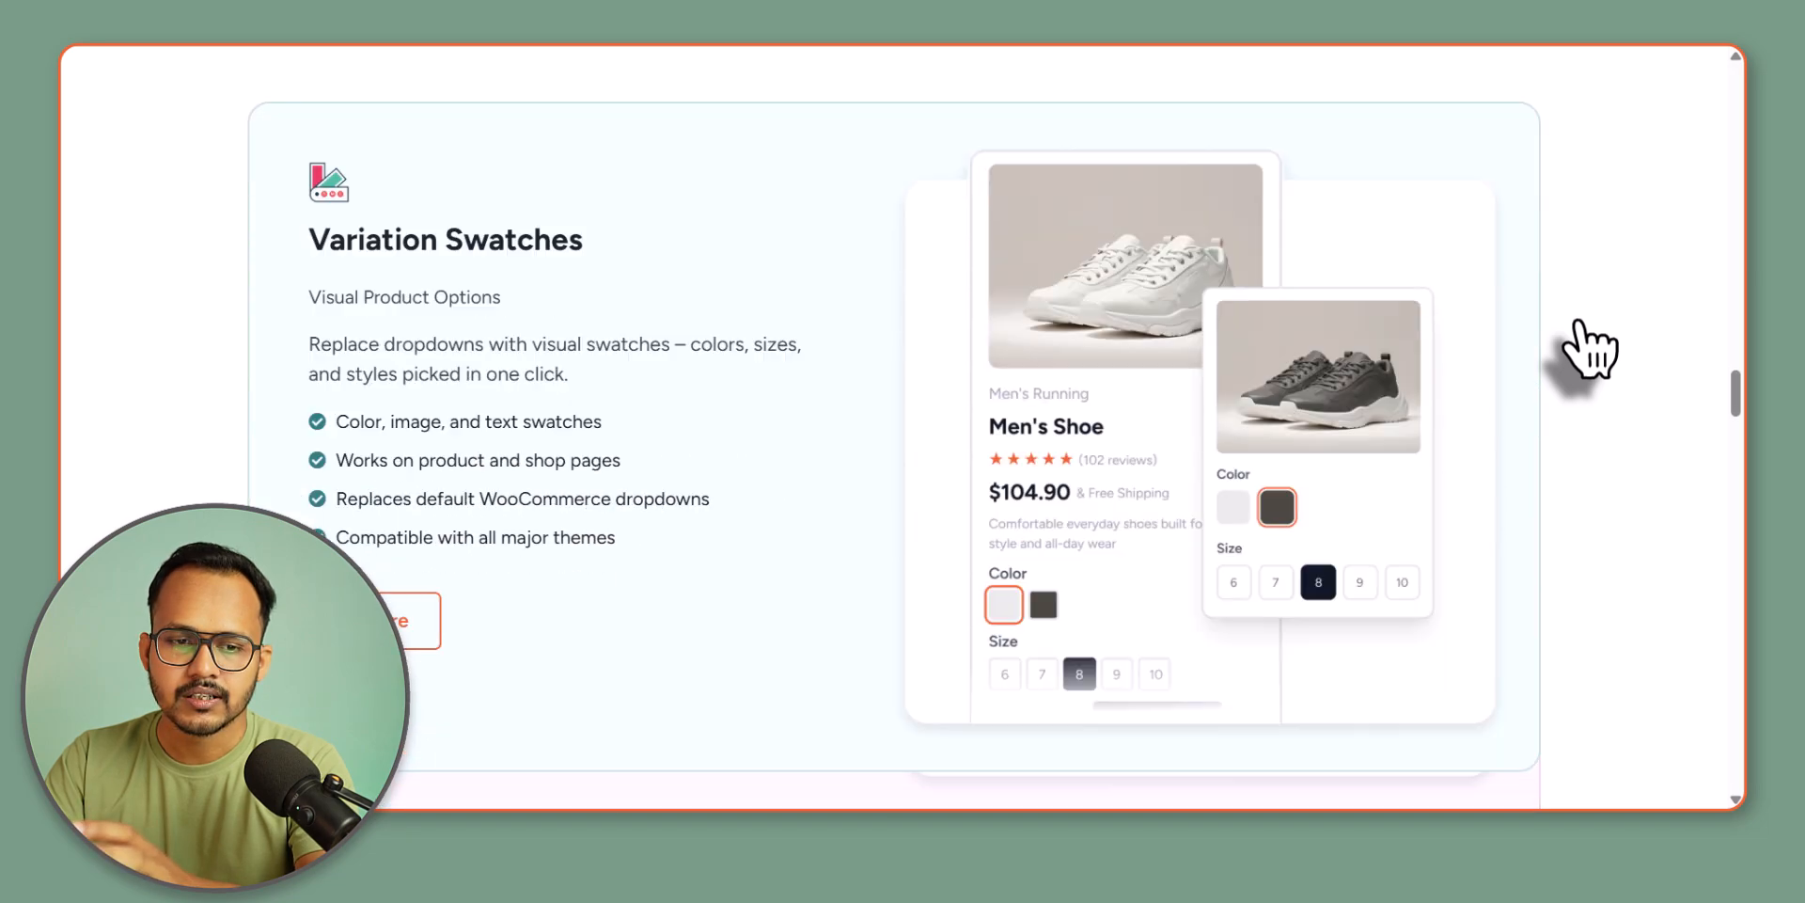
scroll(1589, 348, down, 4)
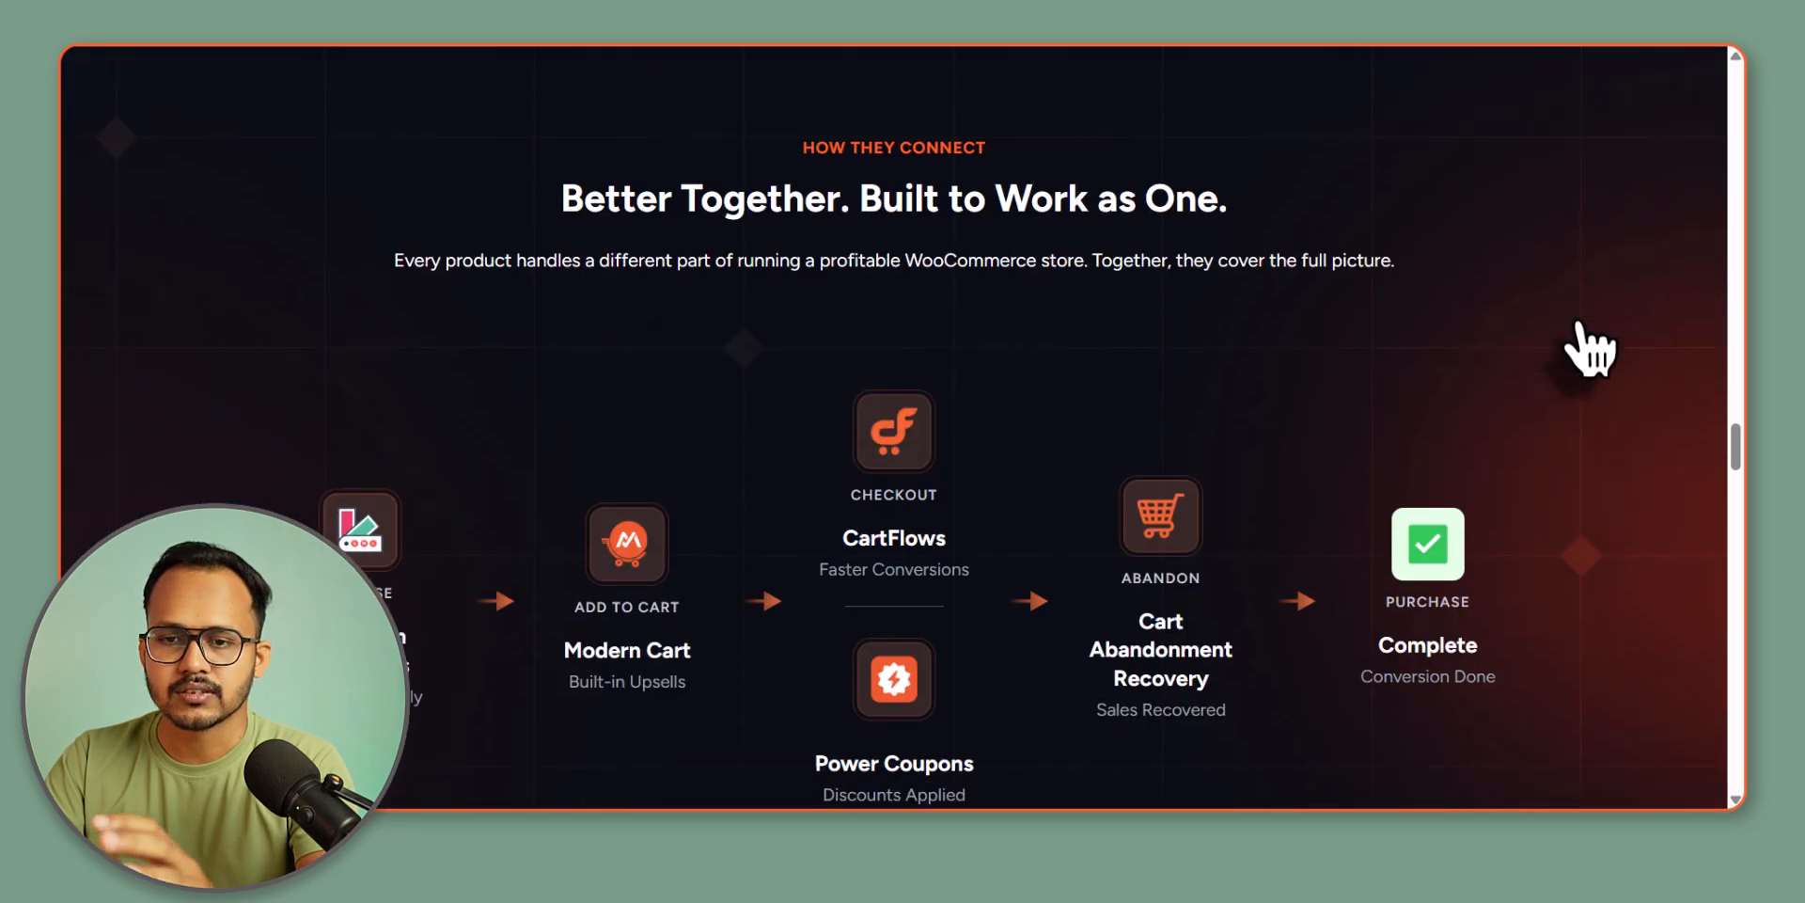